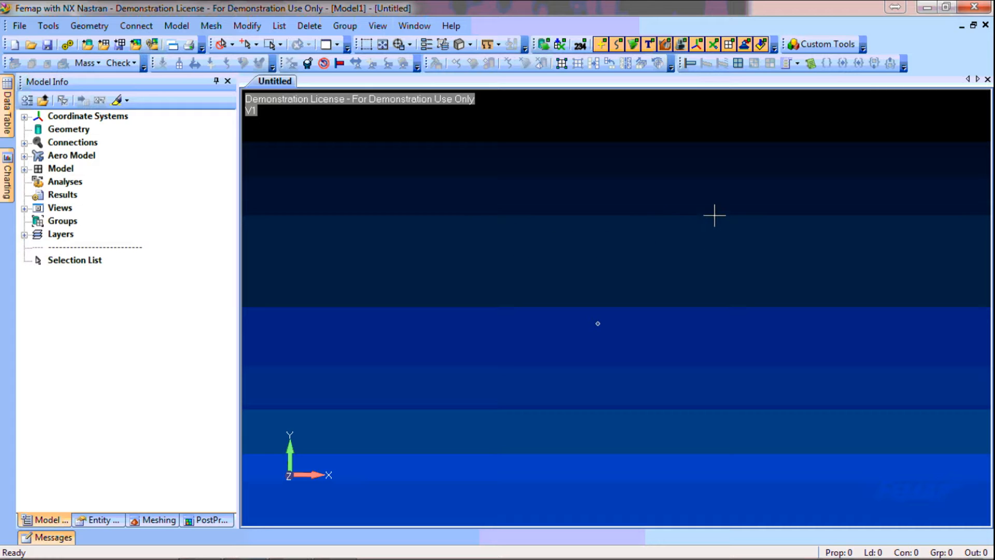
Step: Switch the model view to high contrast with the Toggle High Contrast View custom tool
click(825, 45)
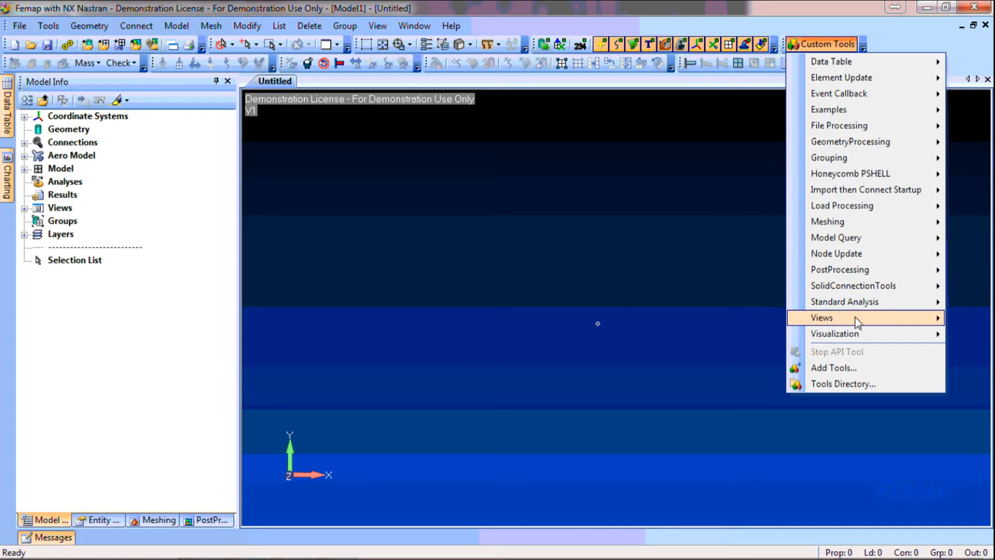
mouse_move(857, 318)
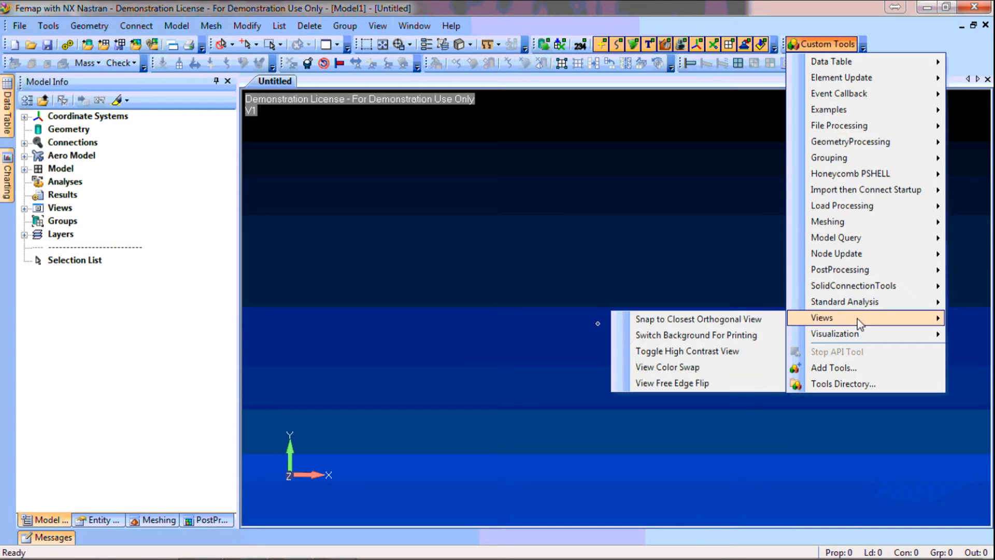
click(701, 351)
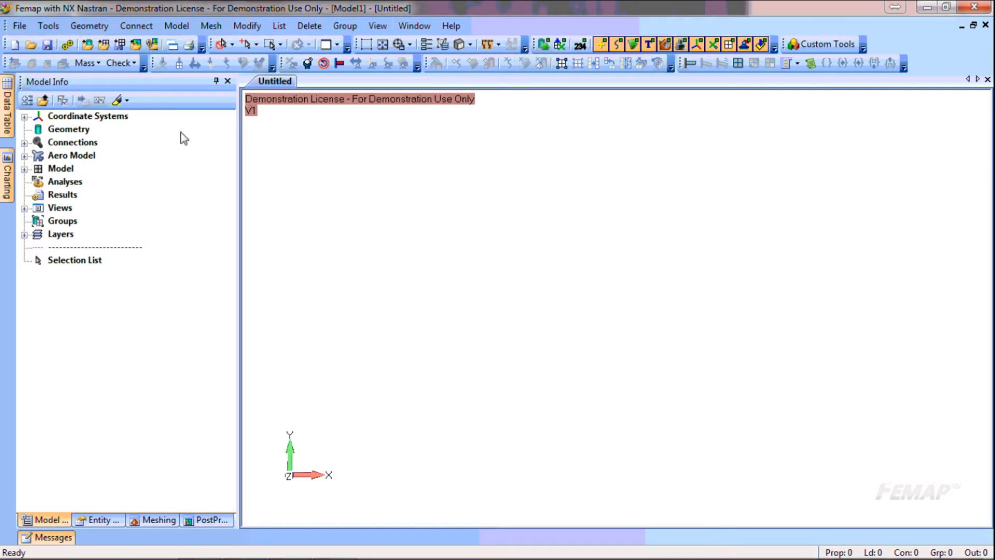
Step: Browse to the FEMAP folder in the Demos library and review the geometry formats available for import, without importing a file
click(88, 45)
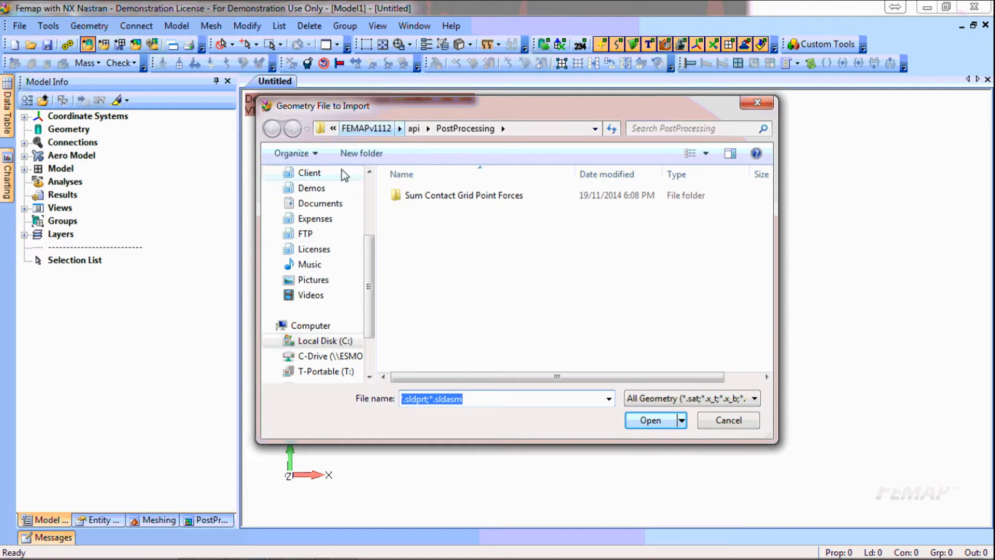
click(326, 189)
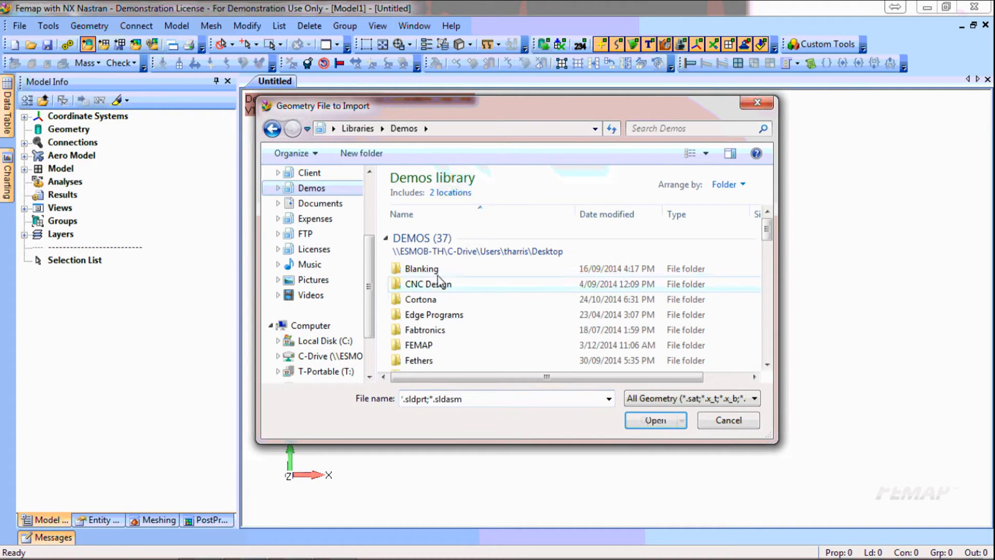
double_click(419, 345)
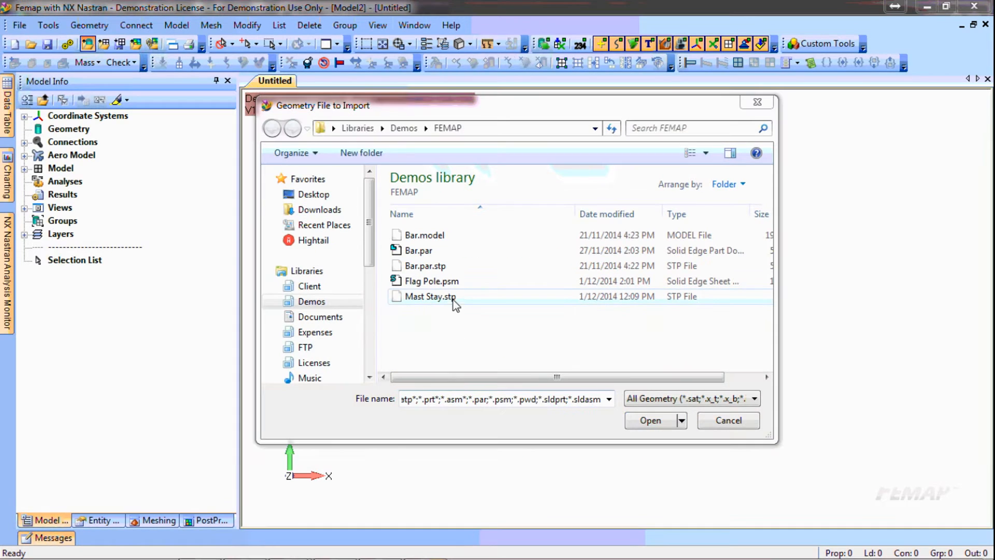
click(755, 399)
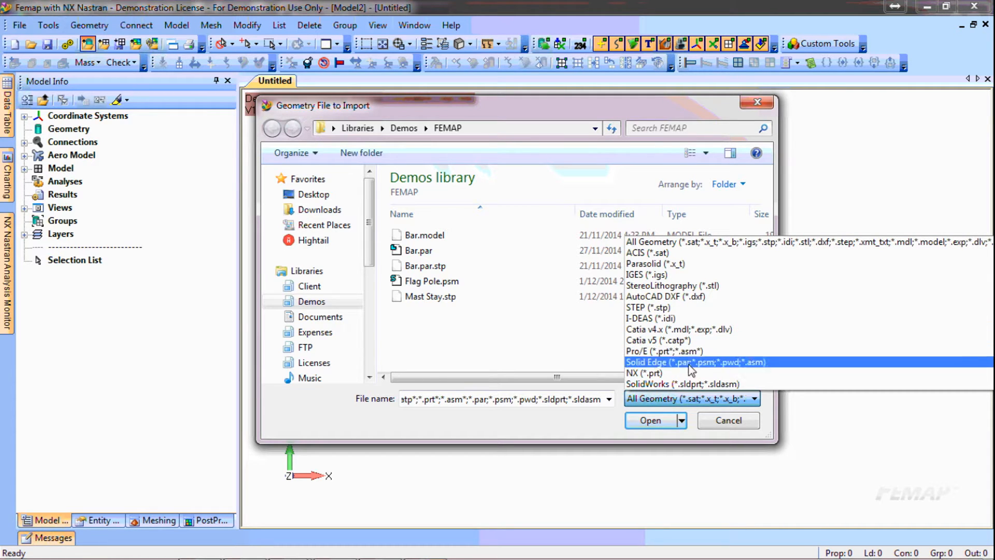
click(694, 436)
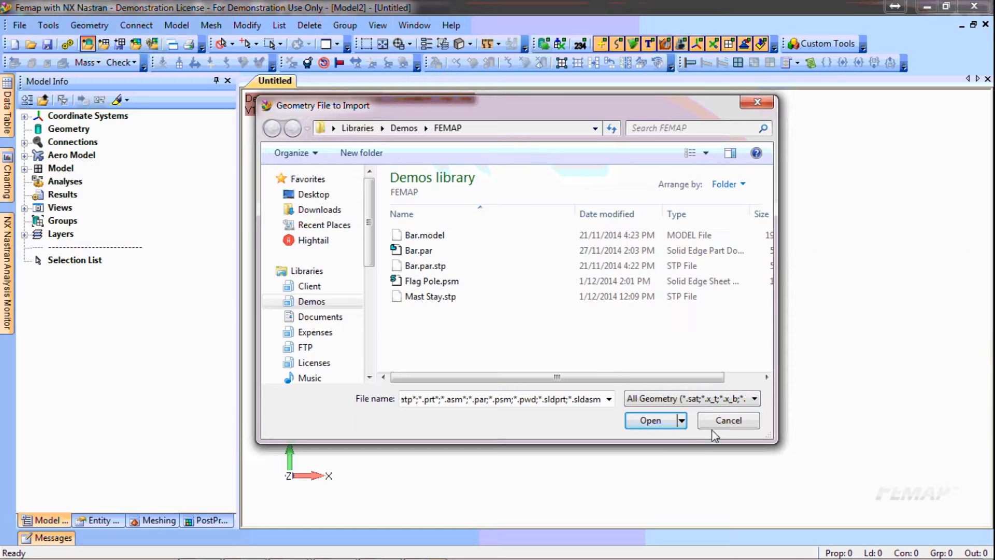
click(729, 421)
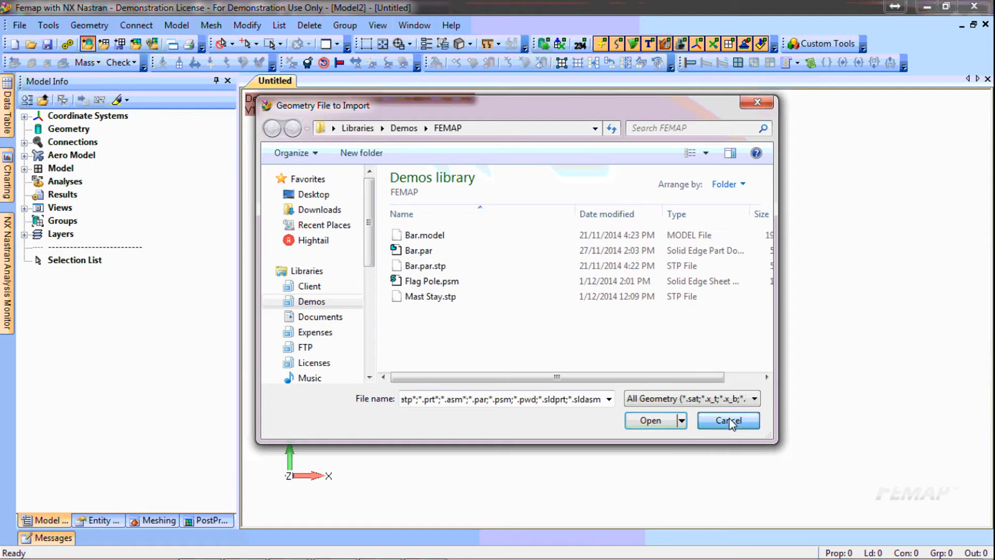
Step: Review the file types available for opening an existing model, without opening a file
click(31, 44)
click(689, 398)
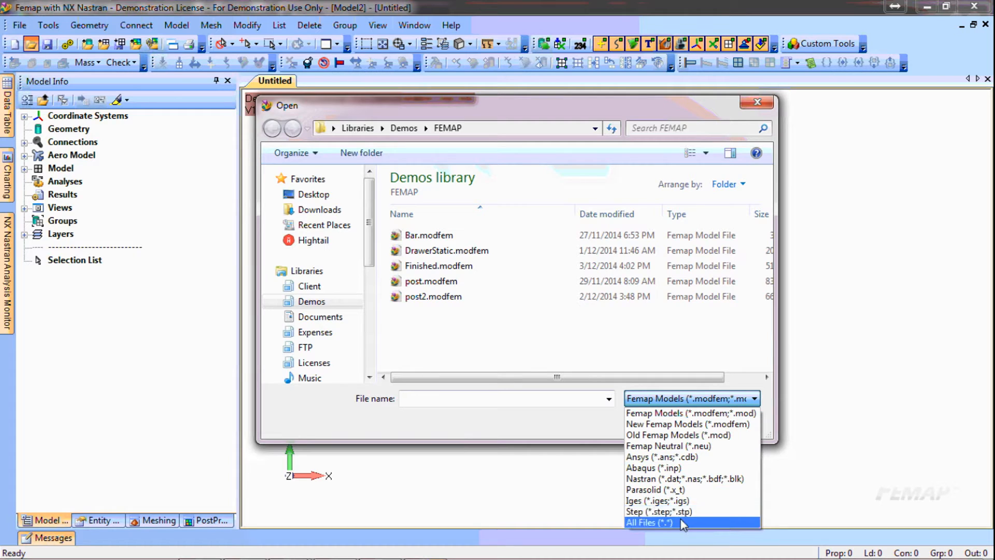
click(573, 441)
click(746, 422)
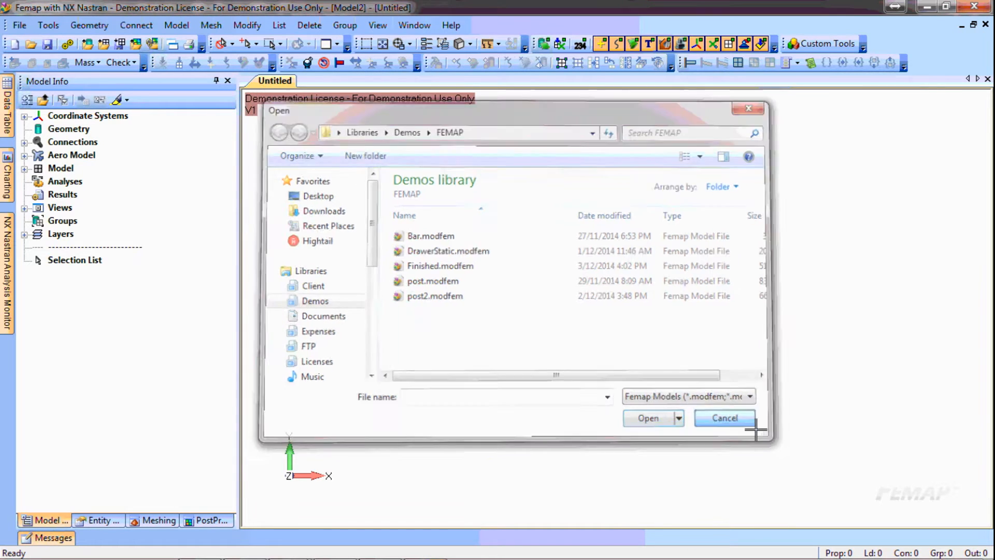
Step: Import the geometry file Mast Stay.stp with the default STEP read options
click(88, 43)
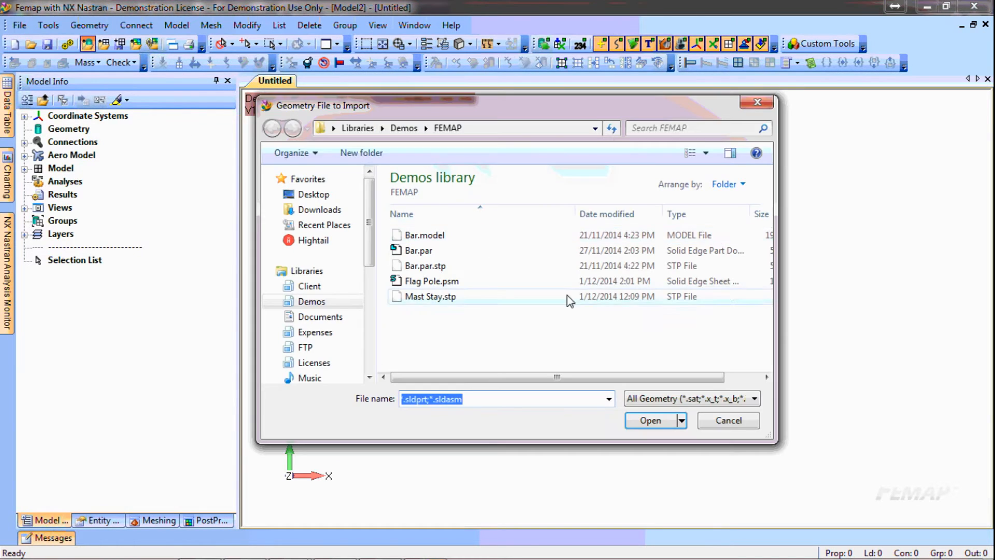
click(451, 296)
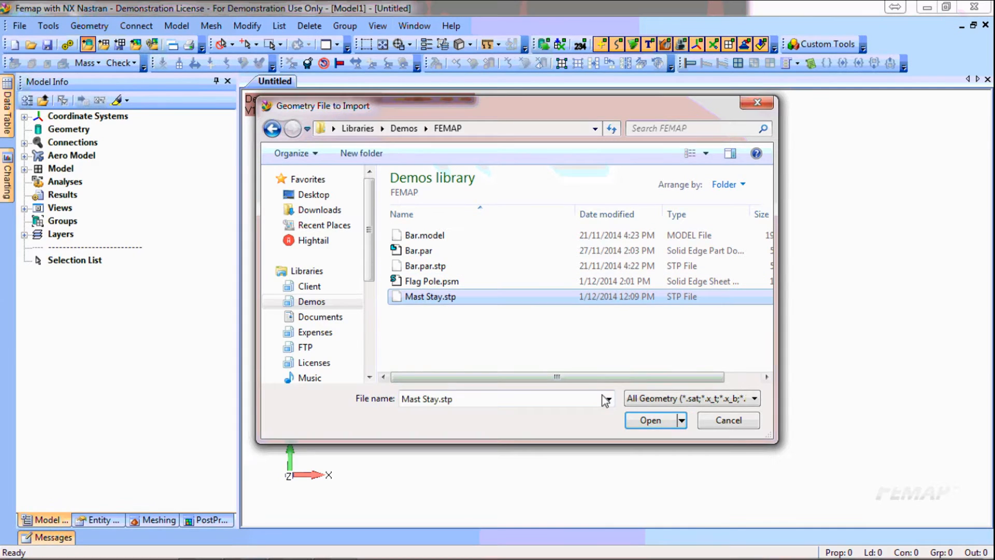
click(658, 420)
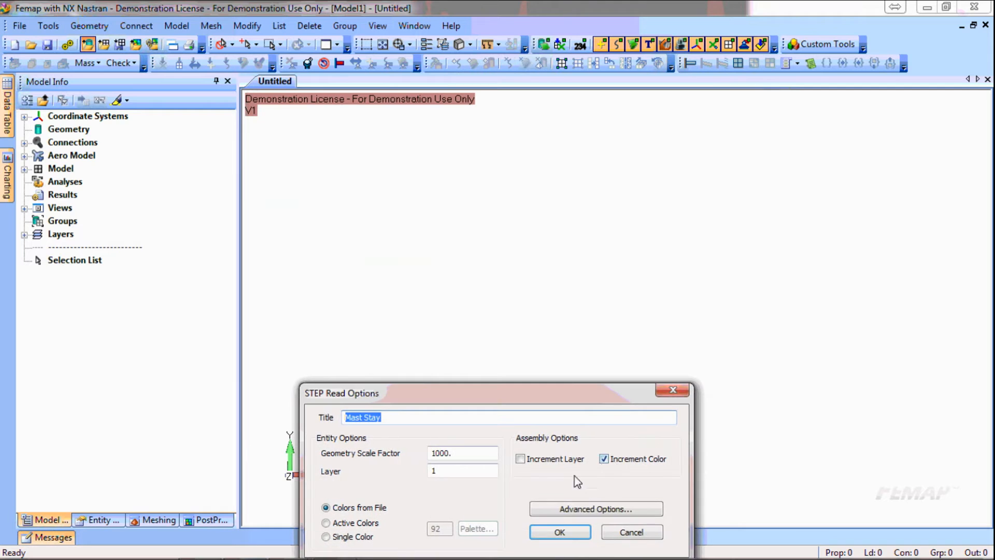
click(560, 531)
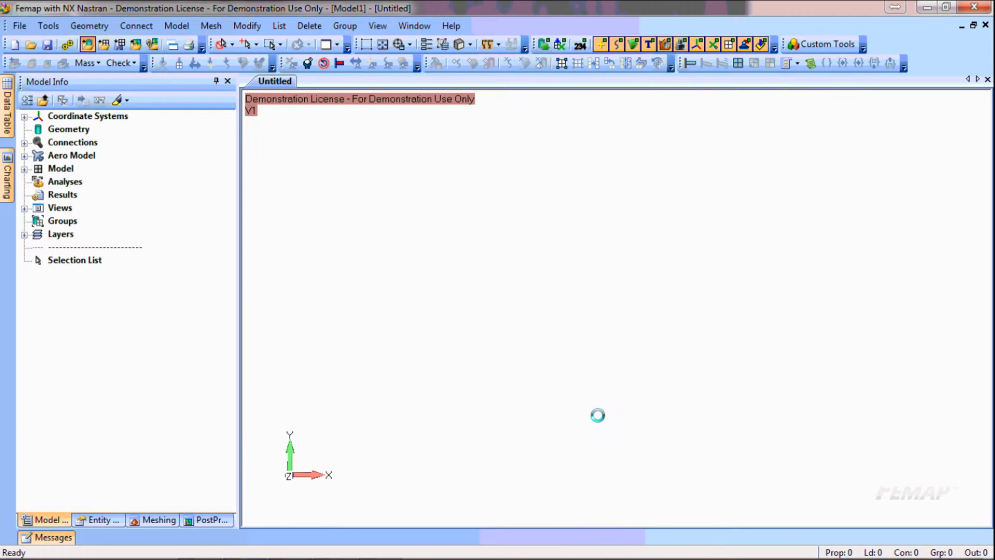
Step: Examine the imported mast stay along its full length and close up at the bracket end
middle_drag(711, 449, 664, 291)
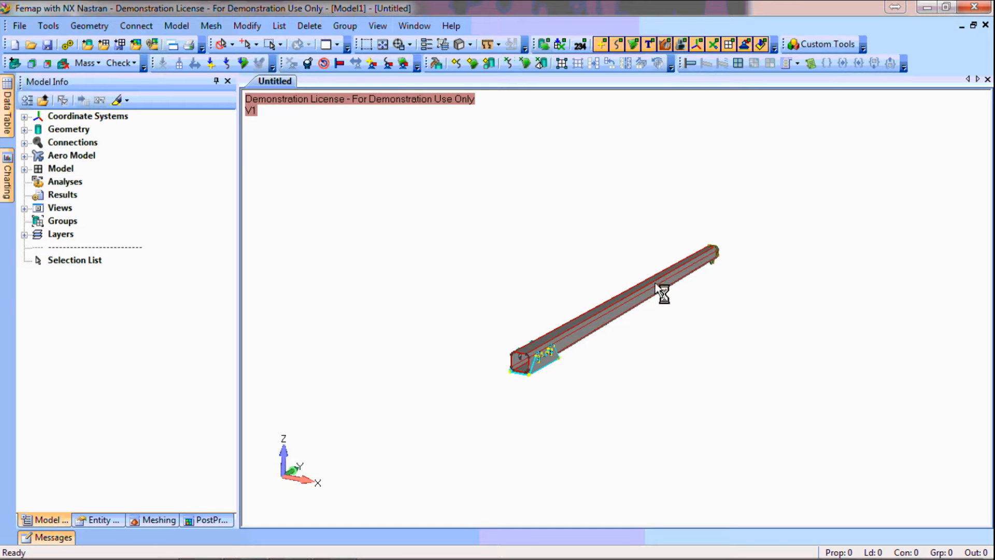
scroll(565, 355, up, 2)
scroll(565, 358, up, 4)
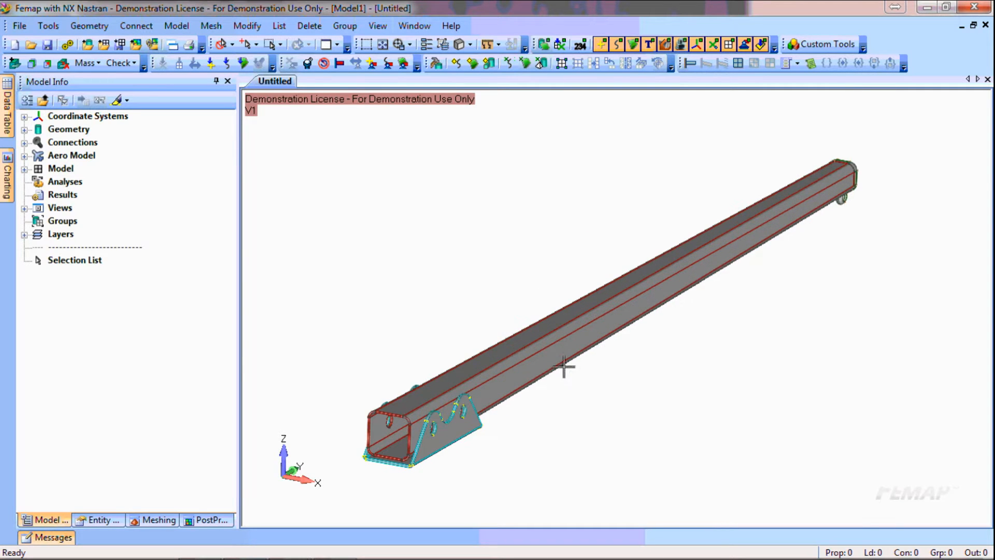
scroll(534, 438, down, 1)
middle_drag(537, 434, 524, 427)
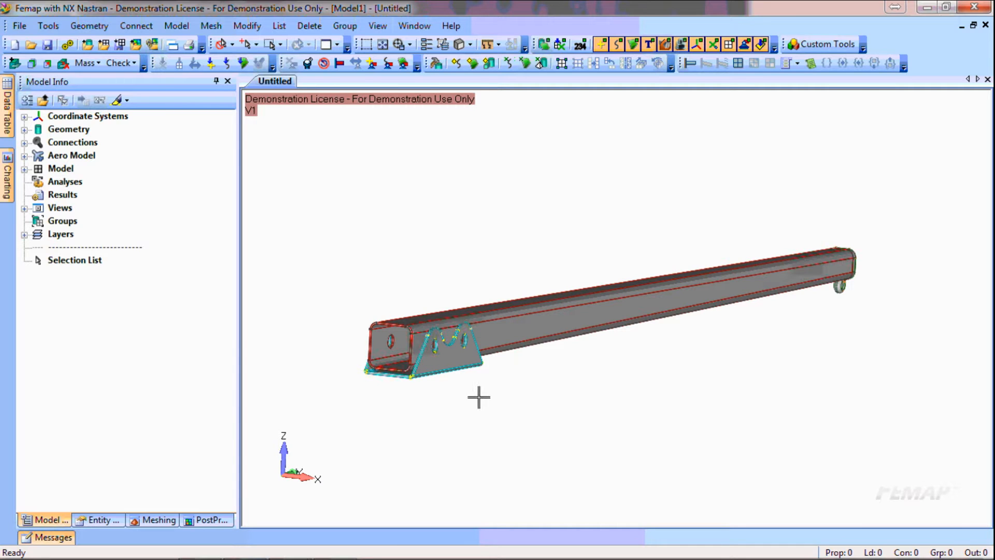
scroll(414, 358, up, 3)
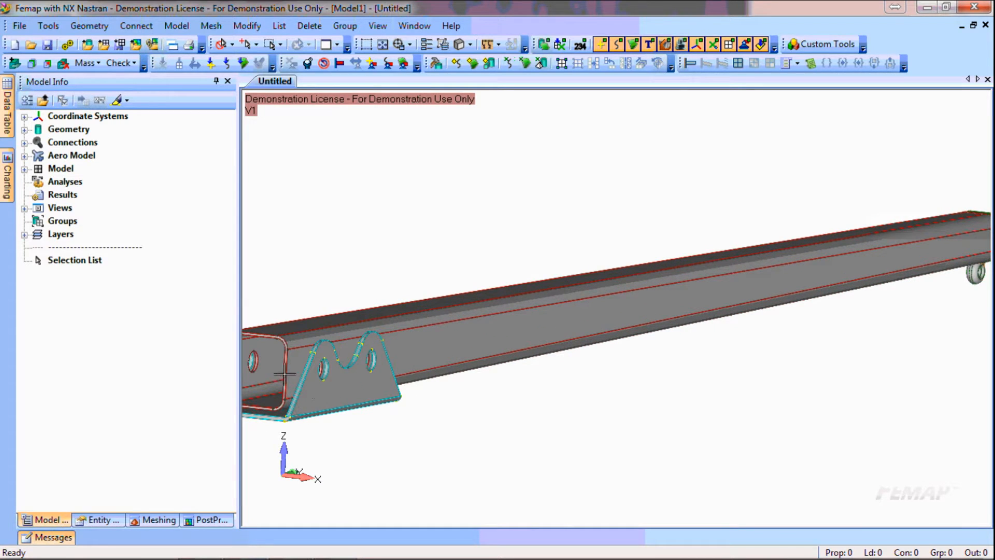
scroll(456, 383, down, 1)
scroll(460, 399, down, 2)
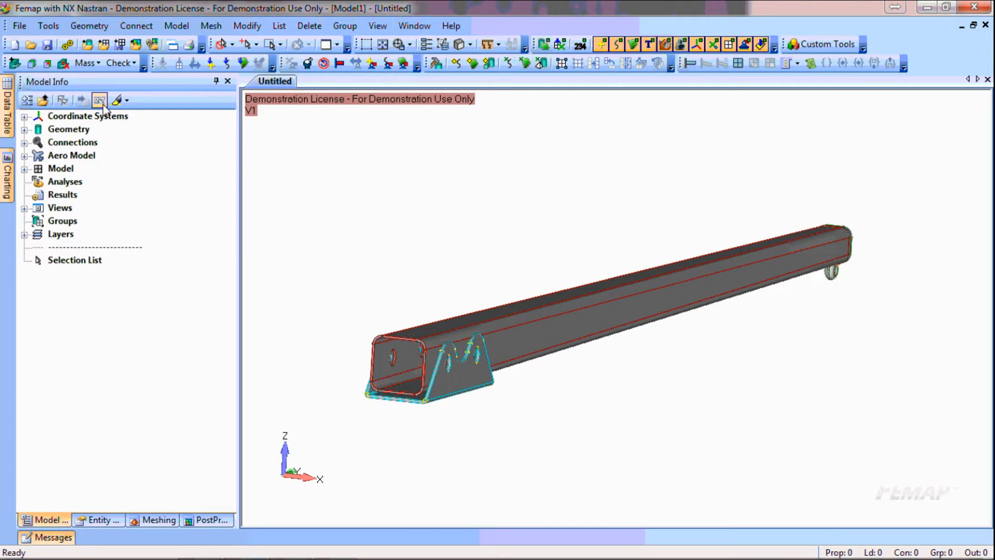
Step: Generate automatic midsurfaces for the tube and bracket solids with a target thickness of 5 and Combine Tangent Surfaces enabled
click(33, 65)
click(637, 545)
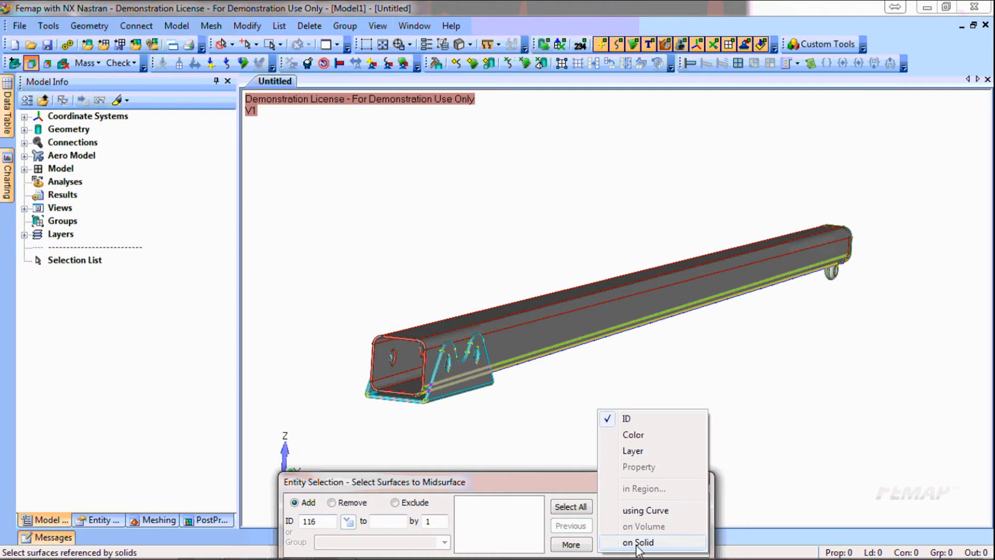
click(637, 542)
click(569, 336)
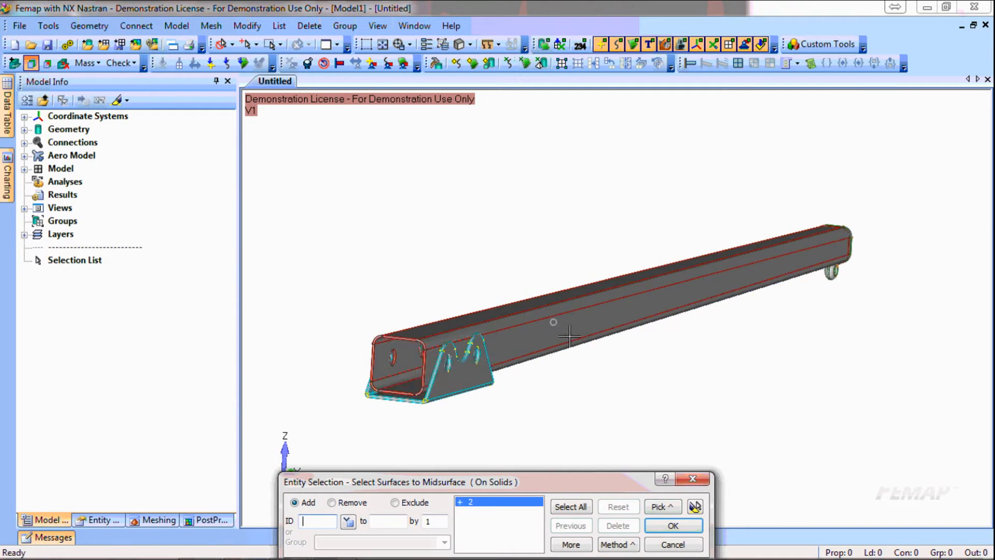
click(476, 386)
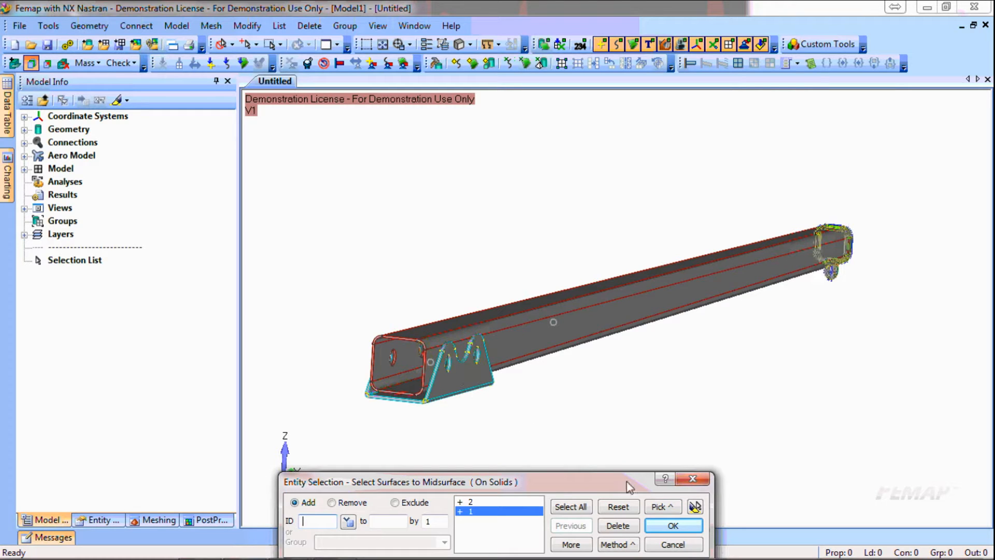
click(675, 525)
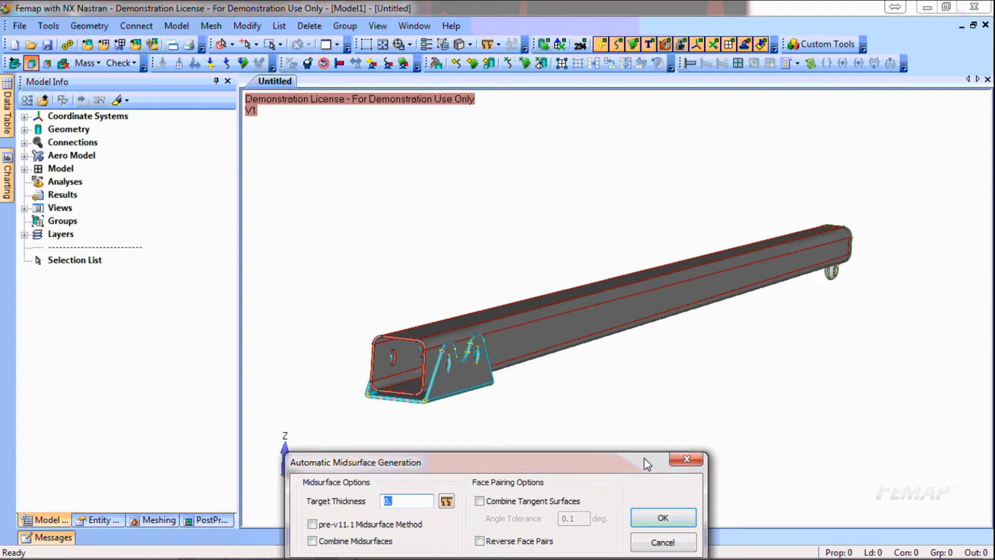
text(5)
click(495, 502)
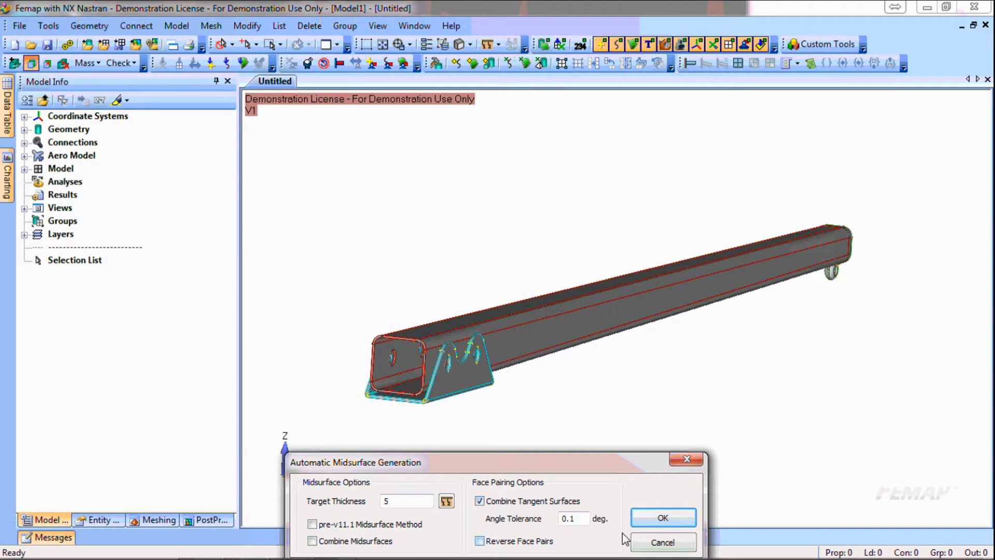
click(686, 520)
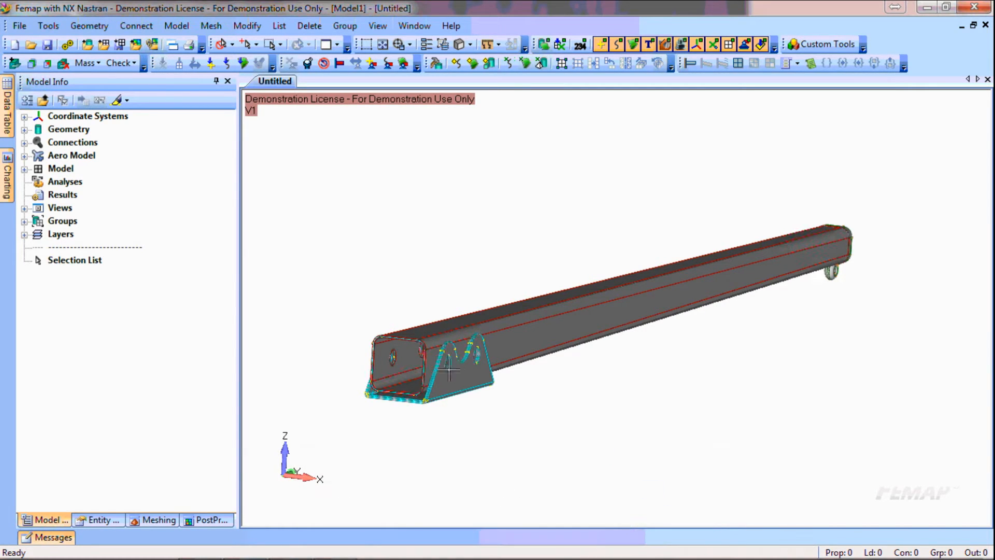
Step: Delete the original solids 1 and 2, keeping their midsurfaces and the end-cap solid
scroll(472, 412, up, 5)
ctrl+middle_drag(350, 432, 621, 302)
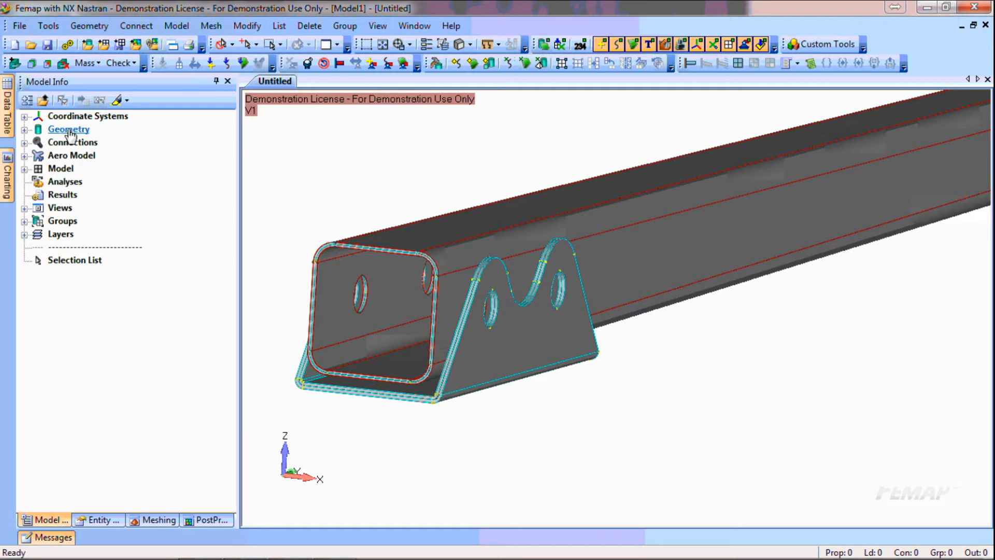
click(24, 130)
click(79, 142)
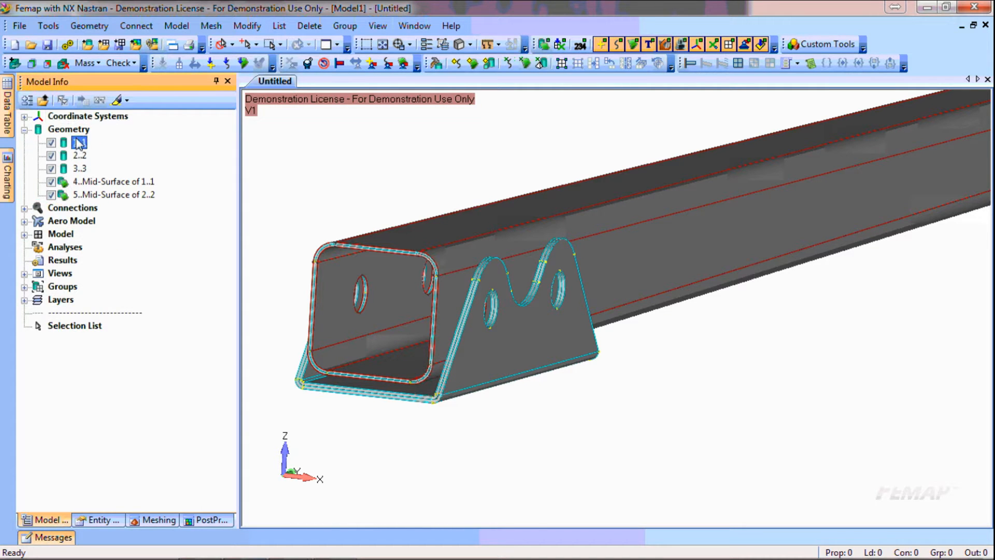
shift+click(80, 156)
key(Delete)
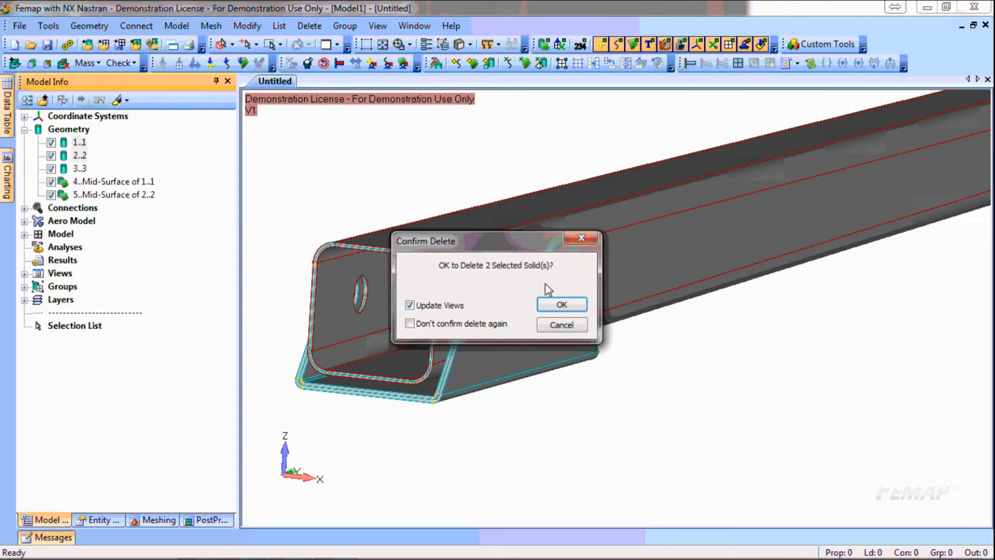
click(562, 304)
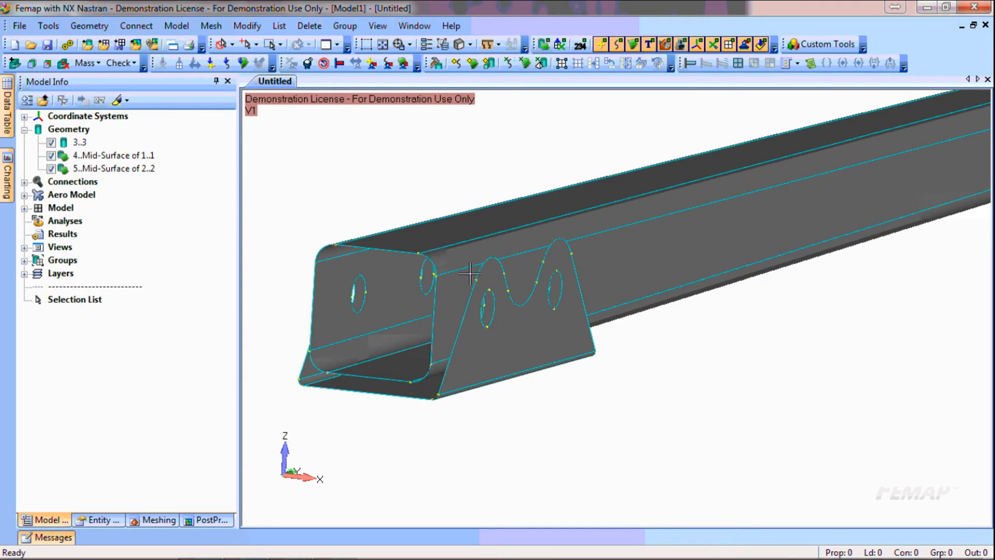
Step: Start assigning midsurface attributes to all surfaces of the tube and bracket midsurface bodies, selecting them by solid
scroll(394, 346, down, 5)
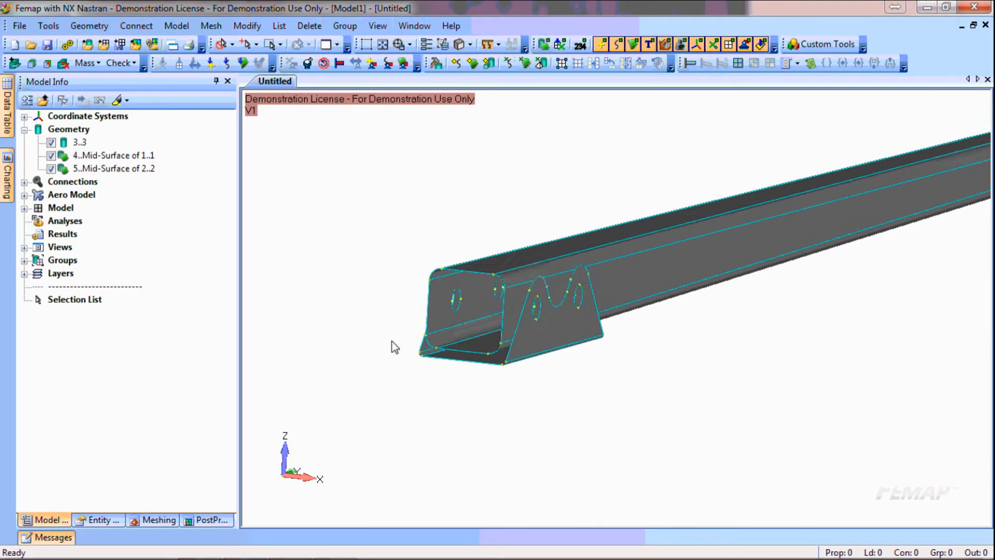
ctrl+middle_drag(810, 294, 651, 351)
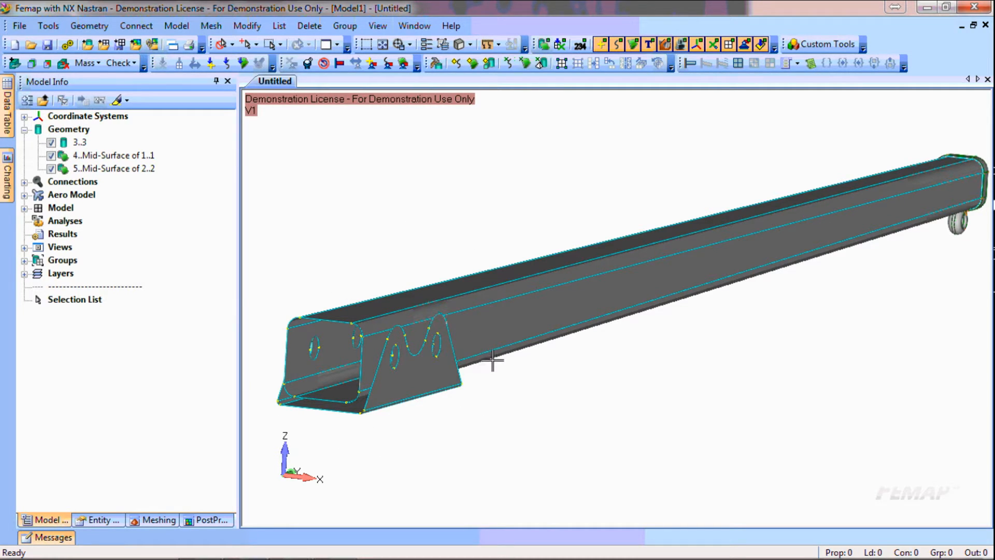
click(64, 63)
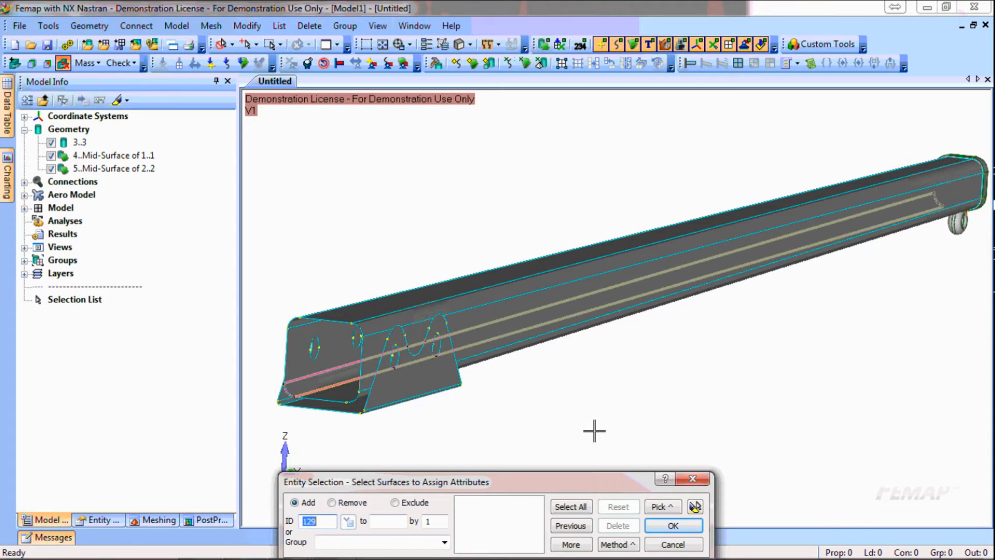
click(622, 545)
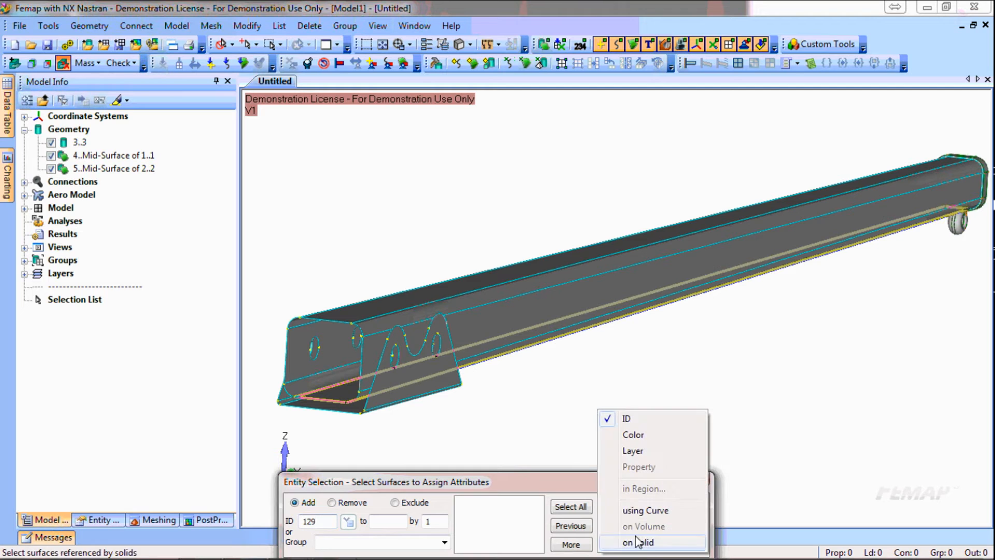
click(639, 541)
click(560, 352)
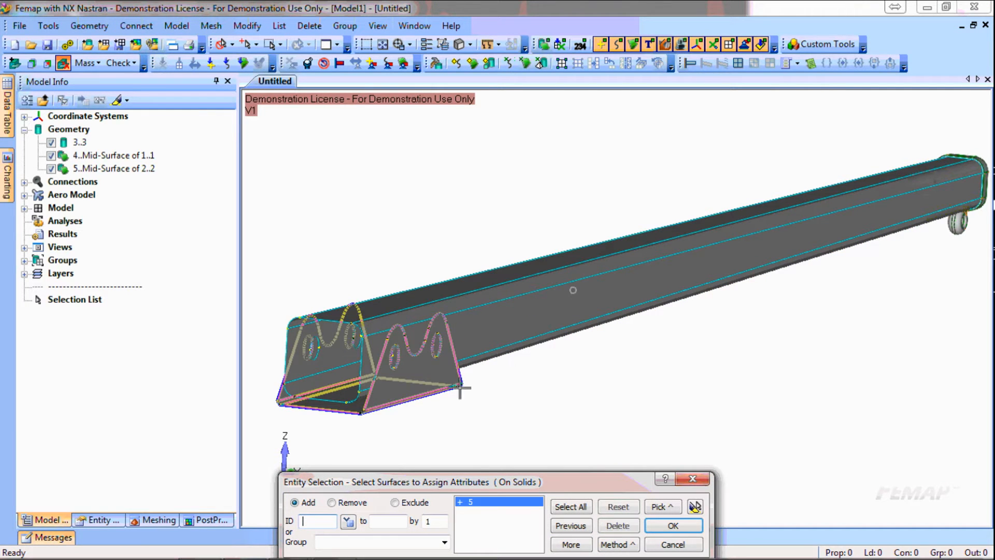
click(448, 388)
click(673, 525)
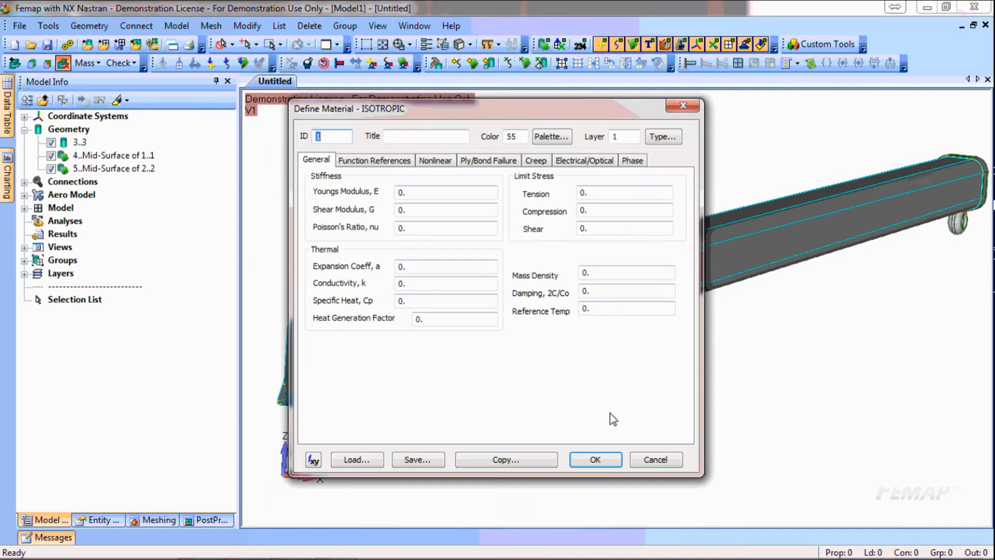
Step: Load AISI Carbon Steel 1040 Hot Rolled from the library as the material and consolidate the properties by thickness with the default tolerance
click(345, 460)
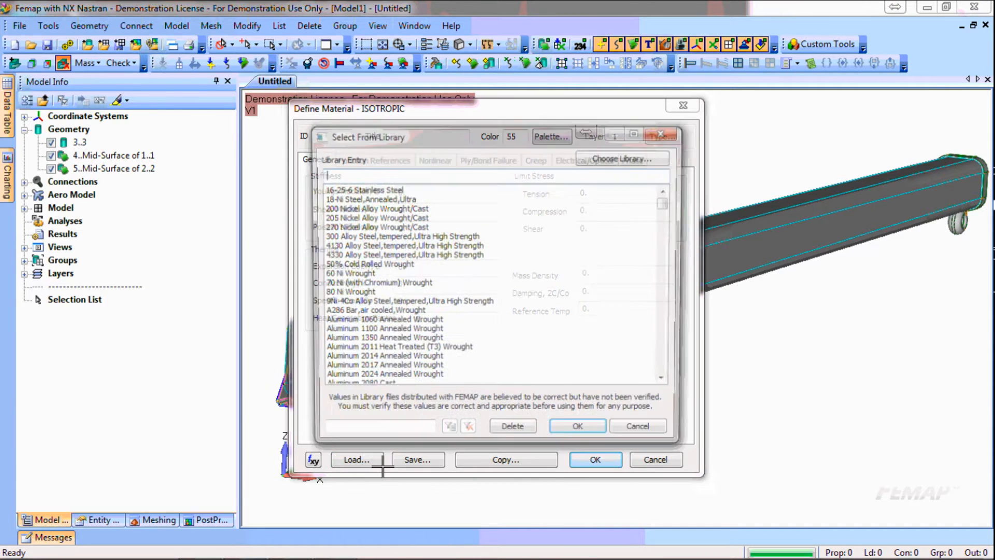
scroll(669, 207, down, 10)
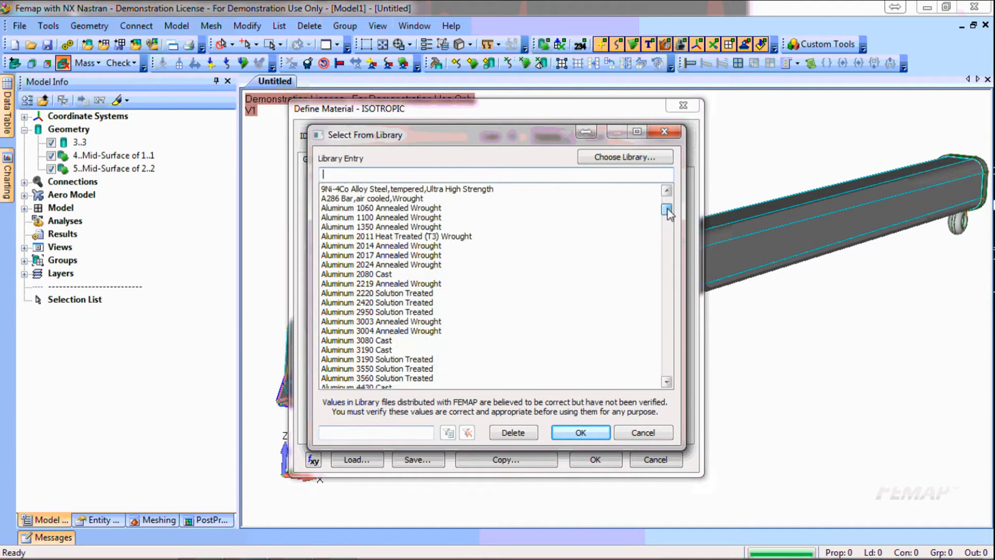
drag(667, 227, 668, 243)
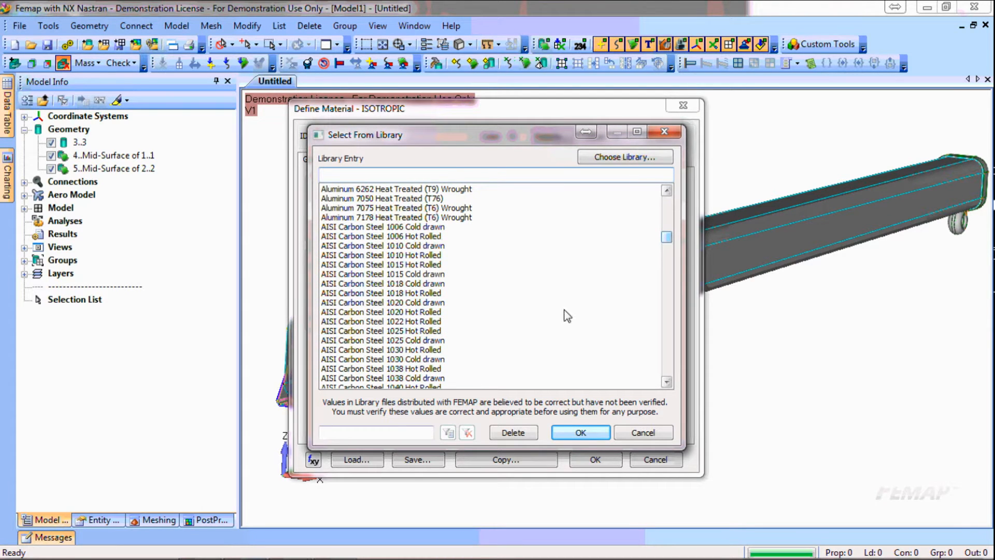
click(374, 369)
scroll(371, 369, down, 1)
click(372, 360)
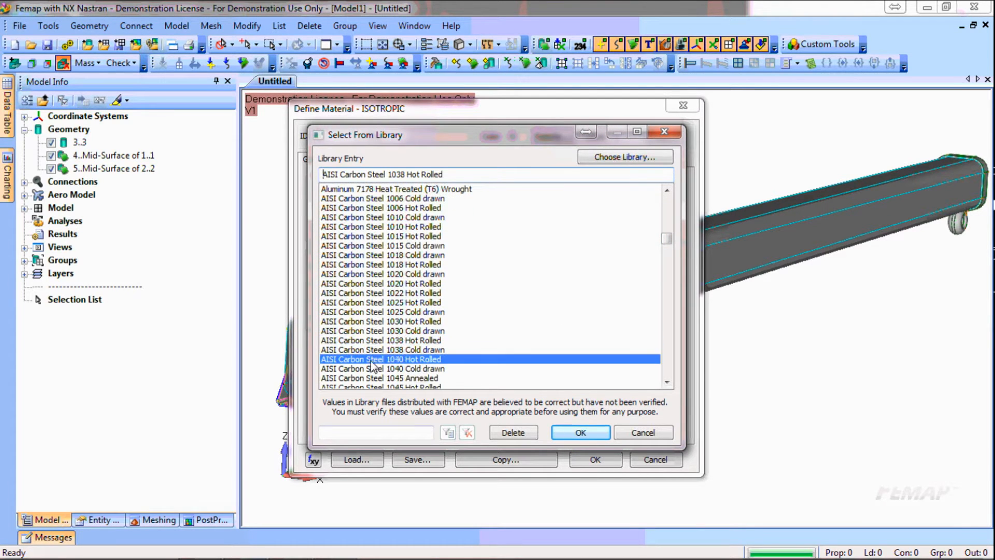
click(587, 432)
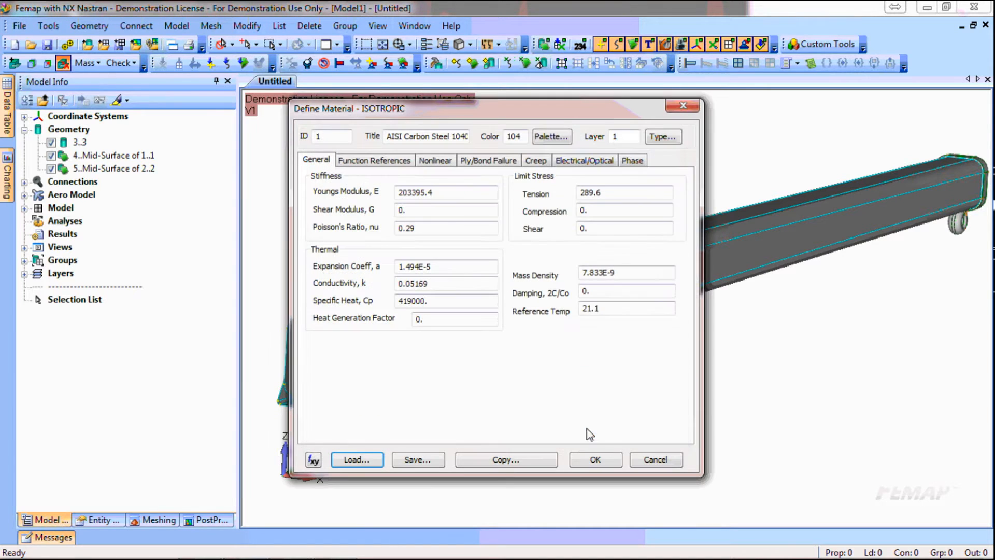
click(613, 462)
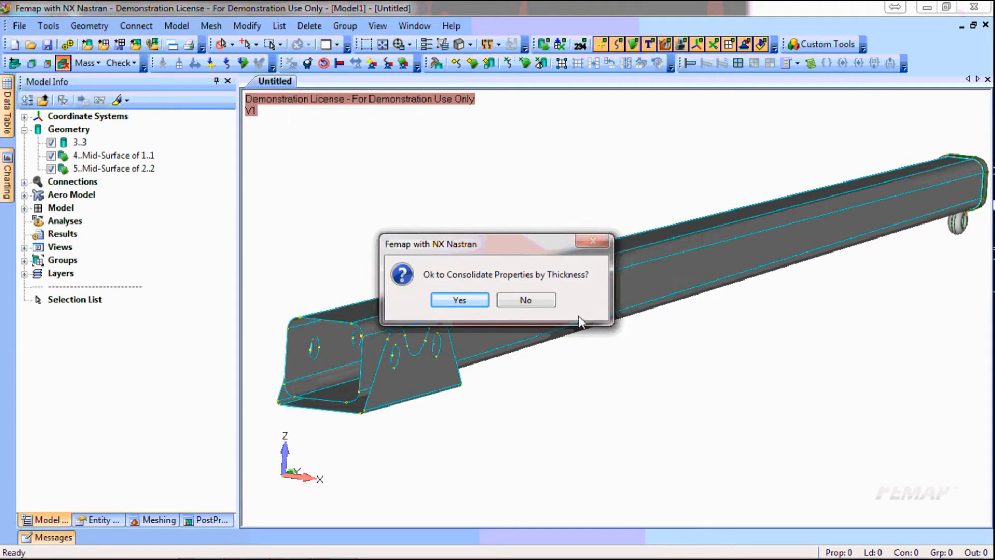
click(459, 300)
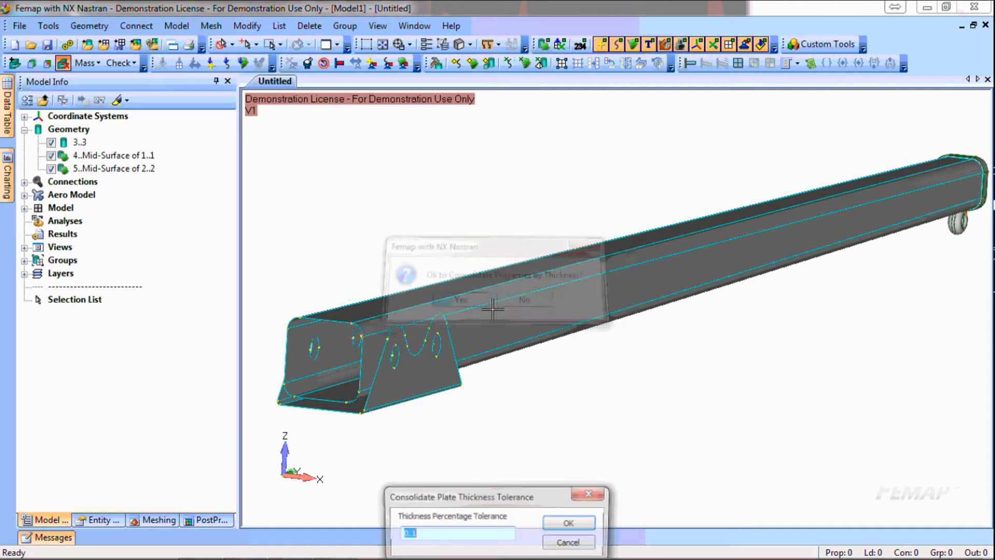
click(571, 523)
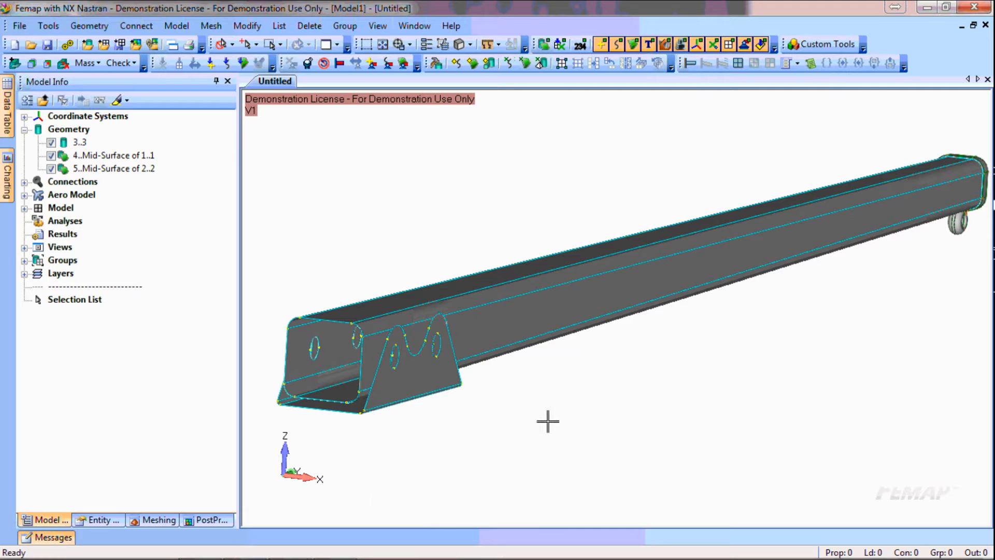
Step: Review the model's material and highlight which geometry uses the Mid-Surface t=3 and t=2 properties
click(25, 208)
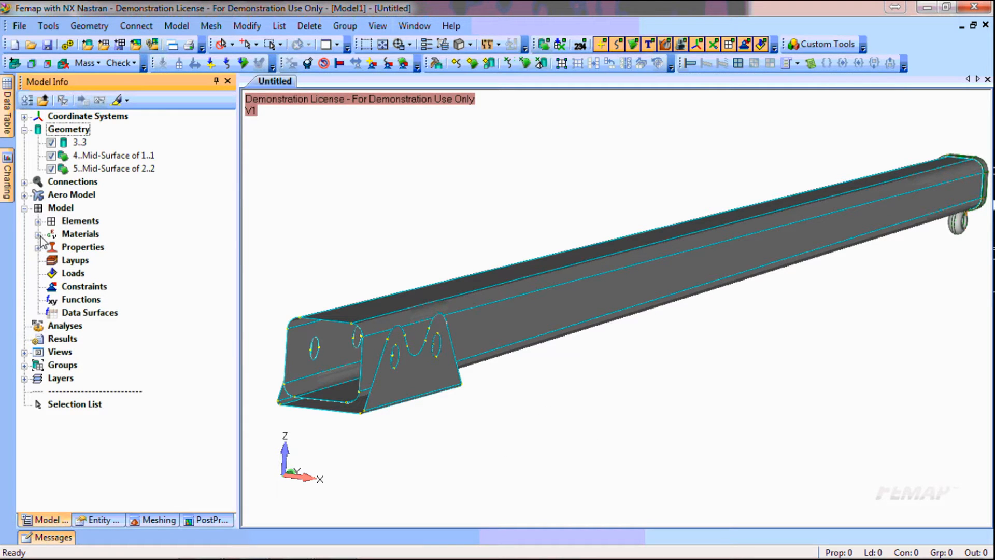
click(38, 234)
click(38, 261)
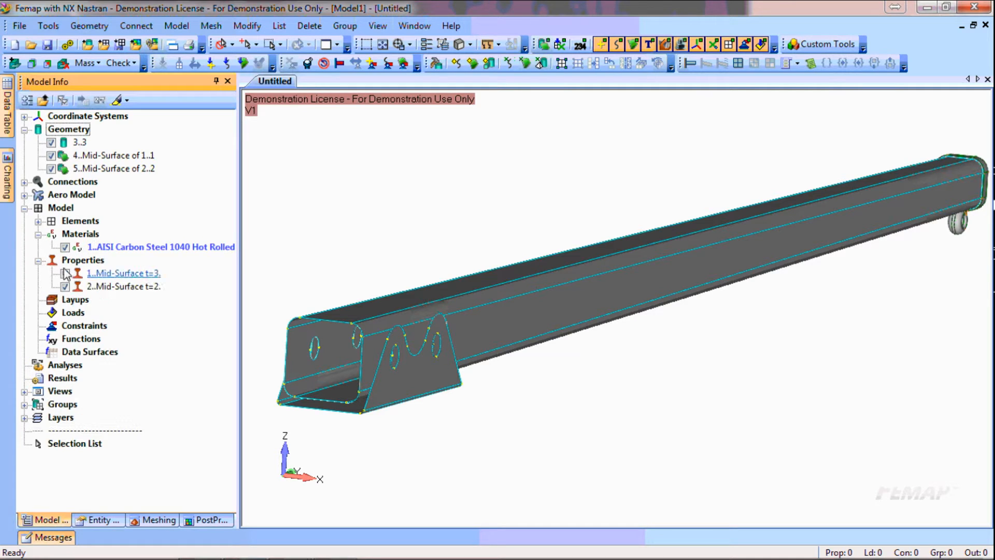
click(145, 247)
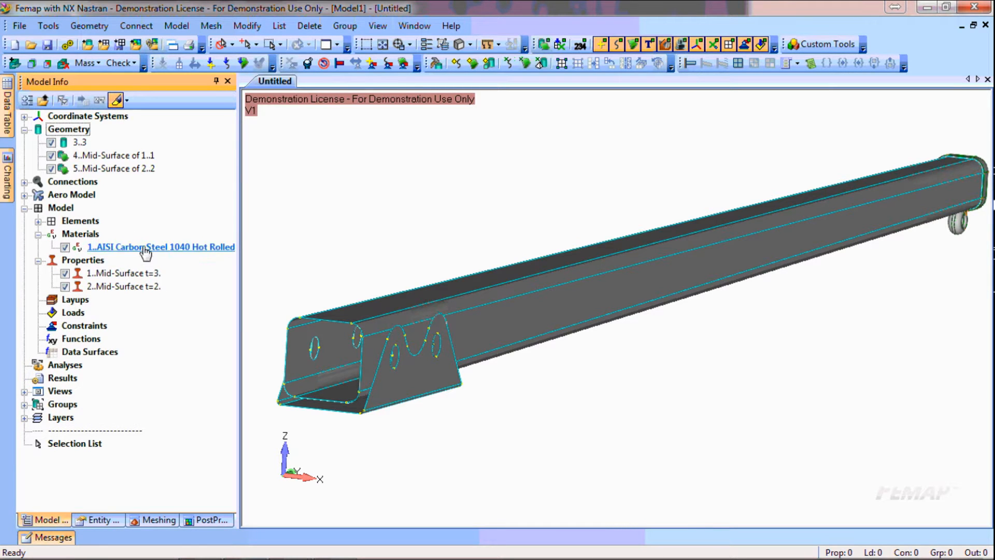
click(144, 273)
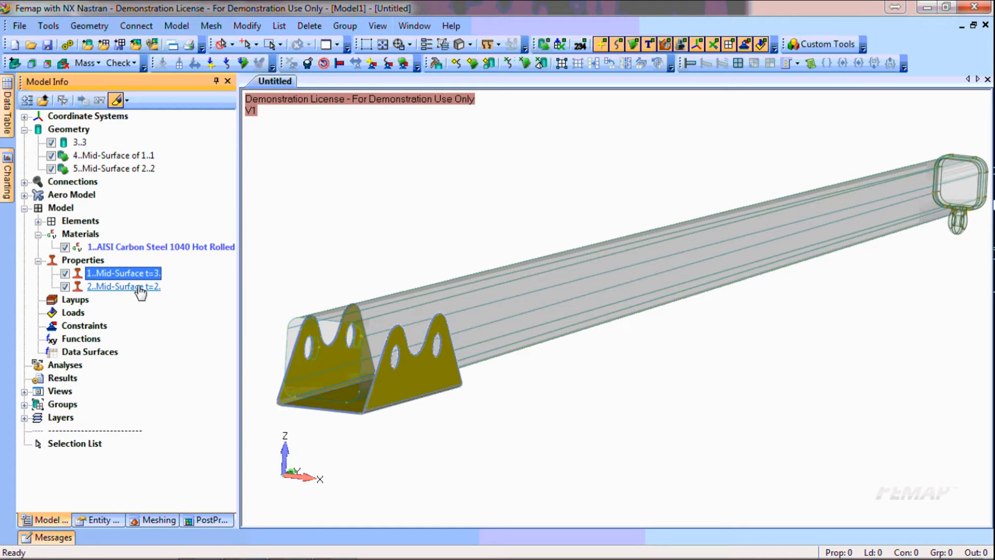
click(138, 287)
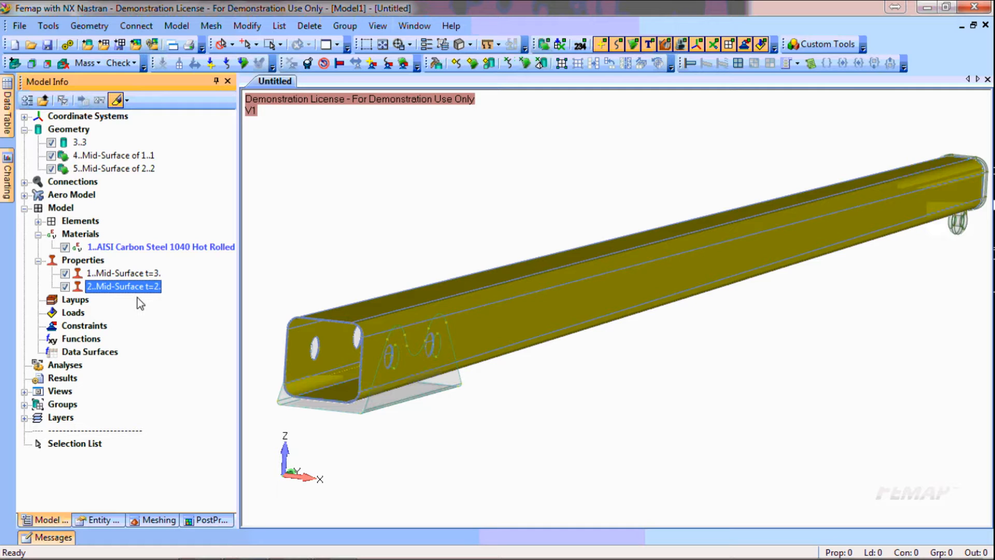
click(131, 275)
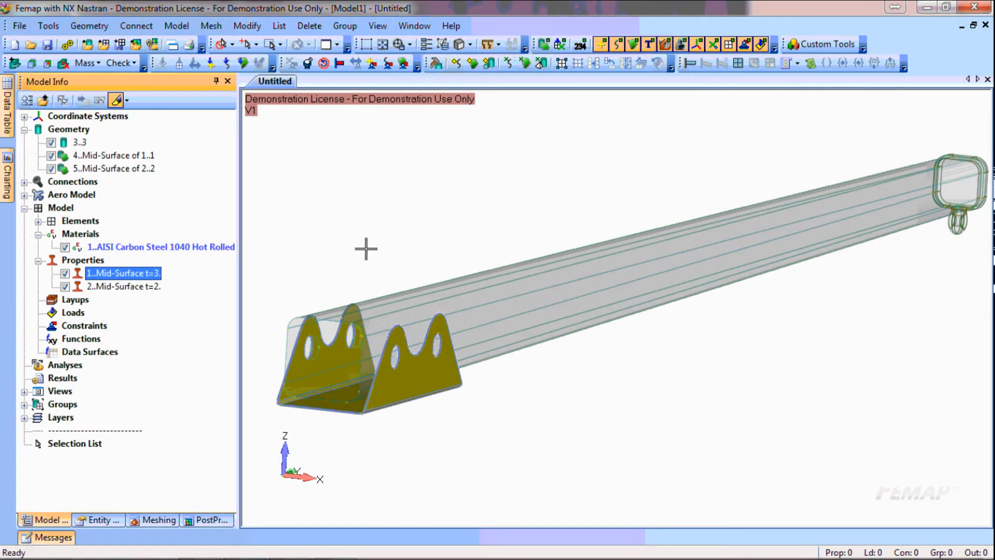
Step: Start assigning mesh attributes to the end-cap solid and define a new property with the Solid element type
right_click(81, 142)
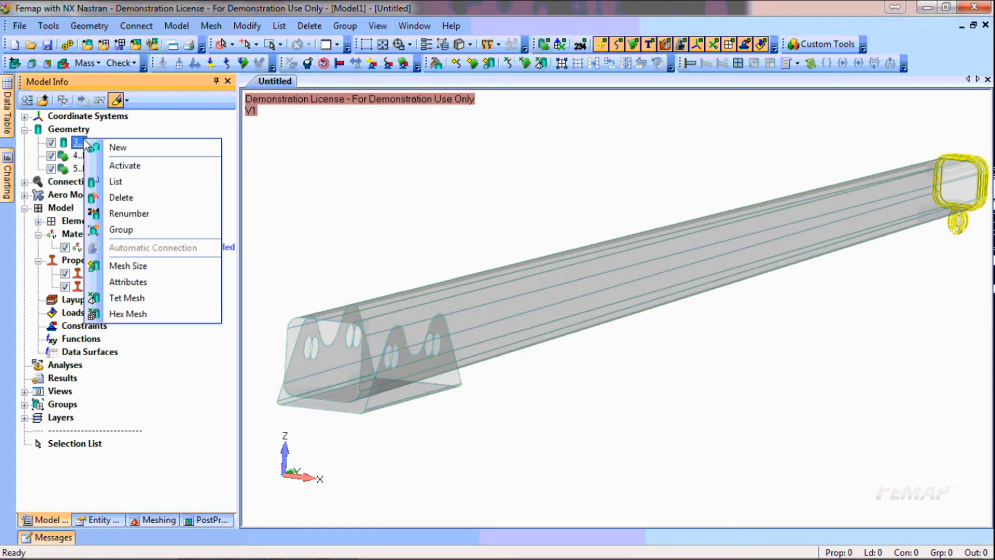
click(134, 281)
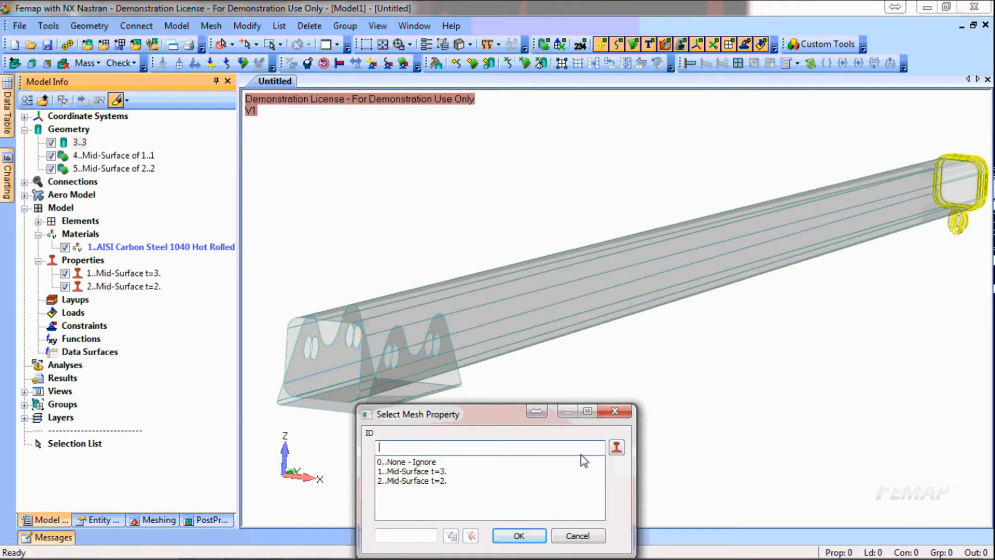
click(617, 448)
click(646, 198)
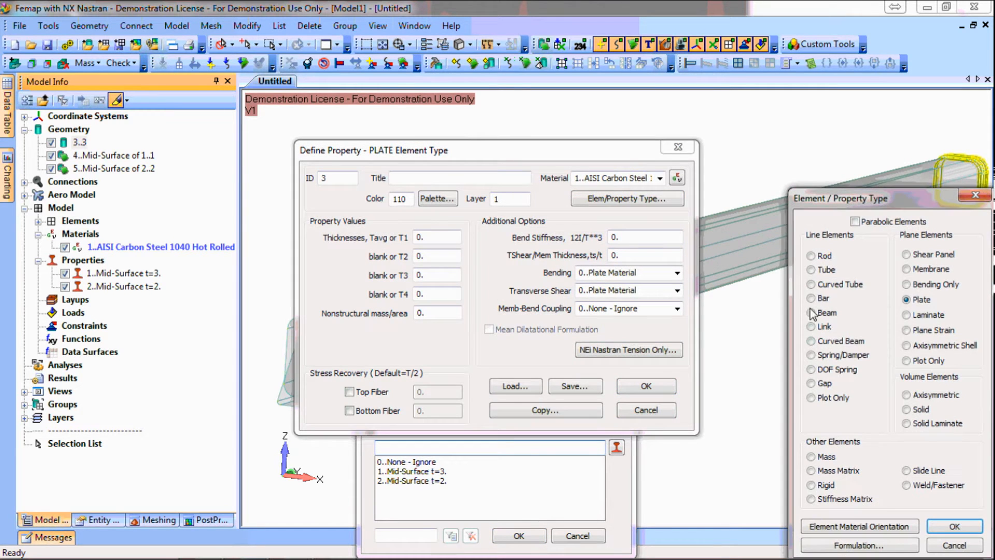
drag(900, 194, 826, 143)
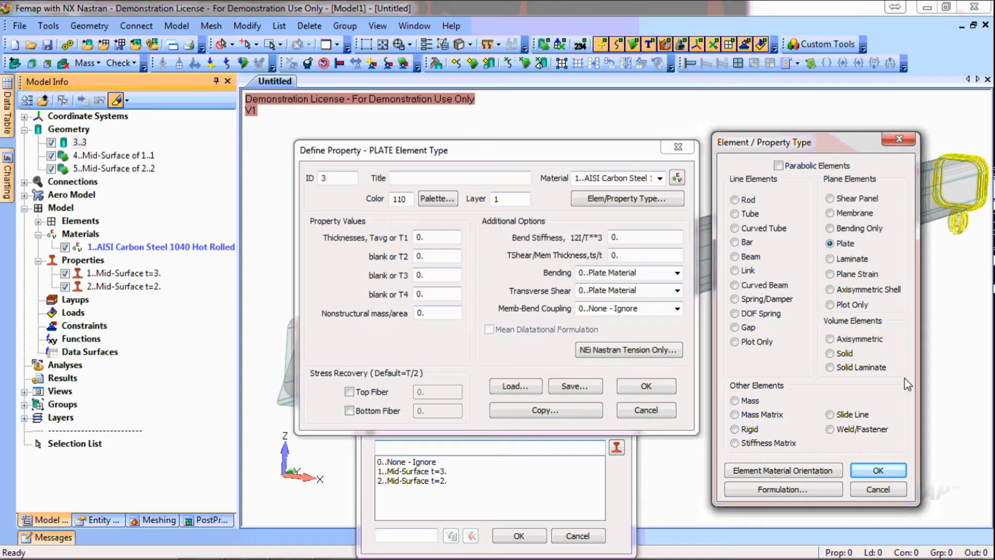
click(830, 353)
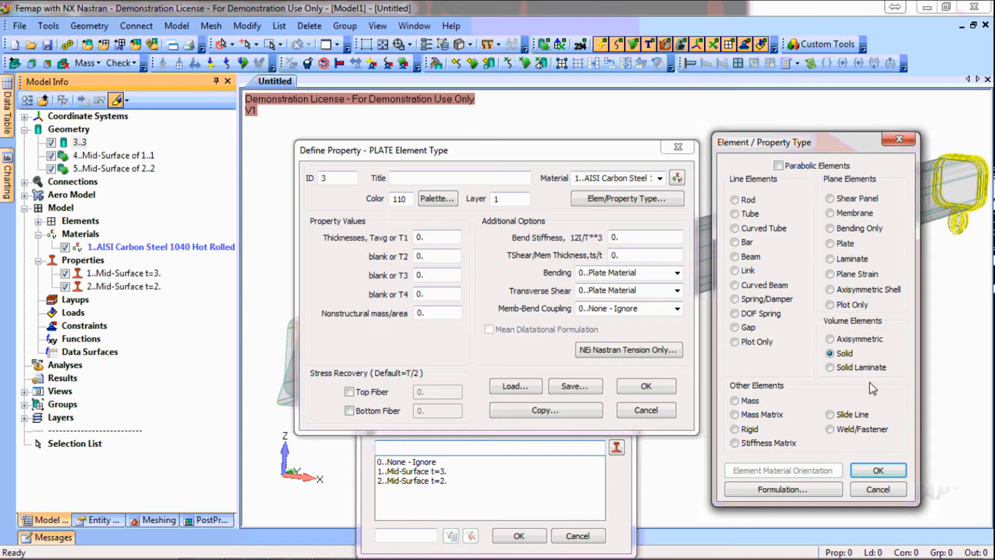
click(878, 470)
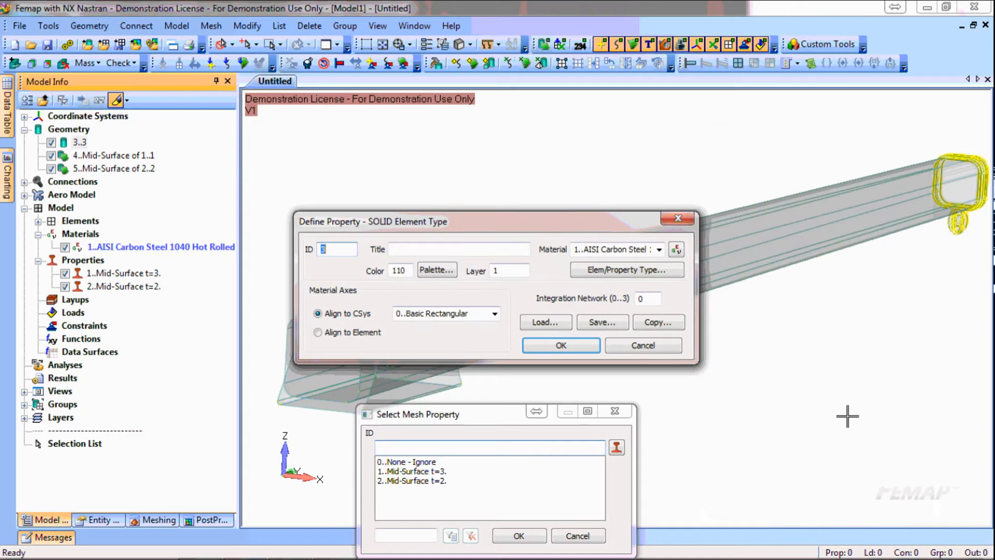
Step: Title the solid property Solid Steel, assign it to the end cap and highlight the geometry using it
click(466, 248)
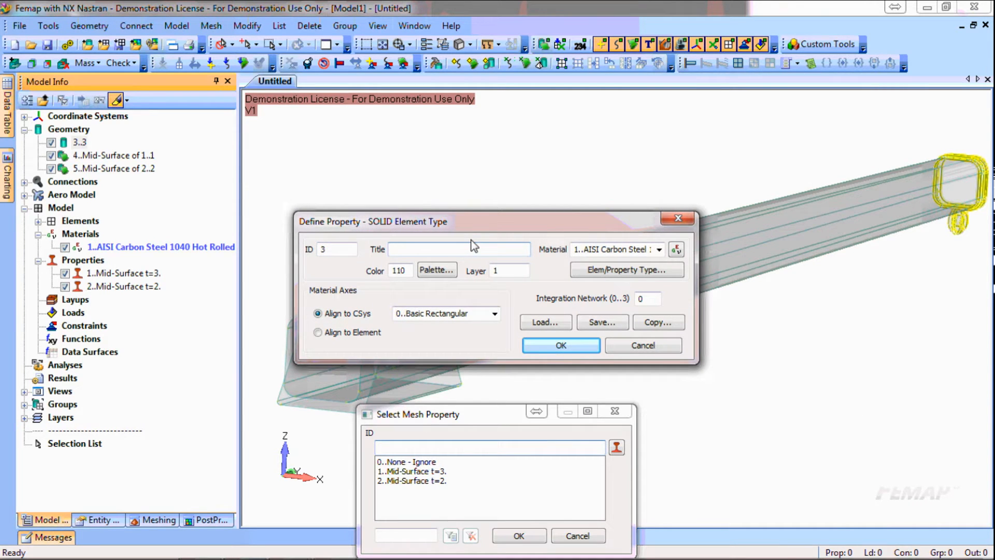
text(Solid Steel)
click(580, 341)
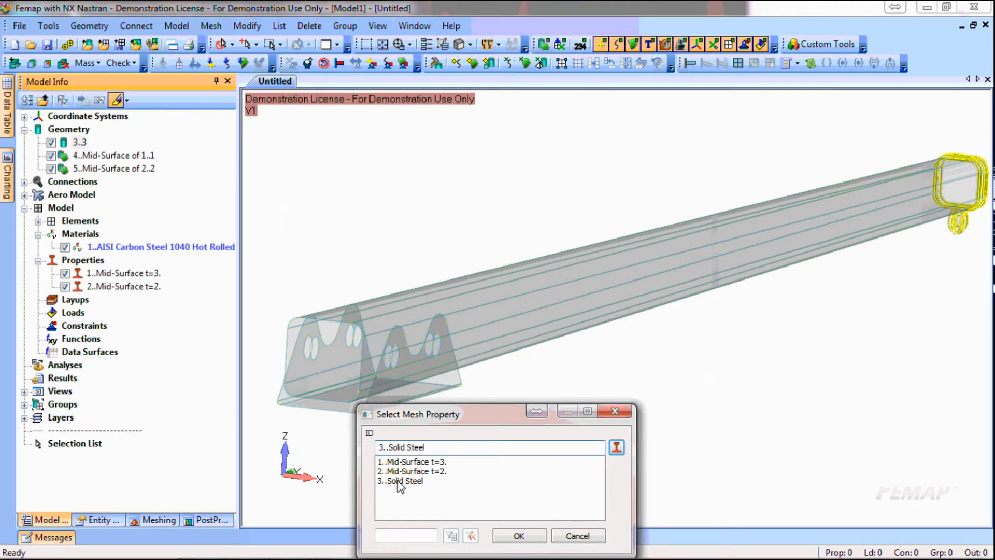
click(536, 541)
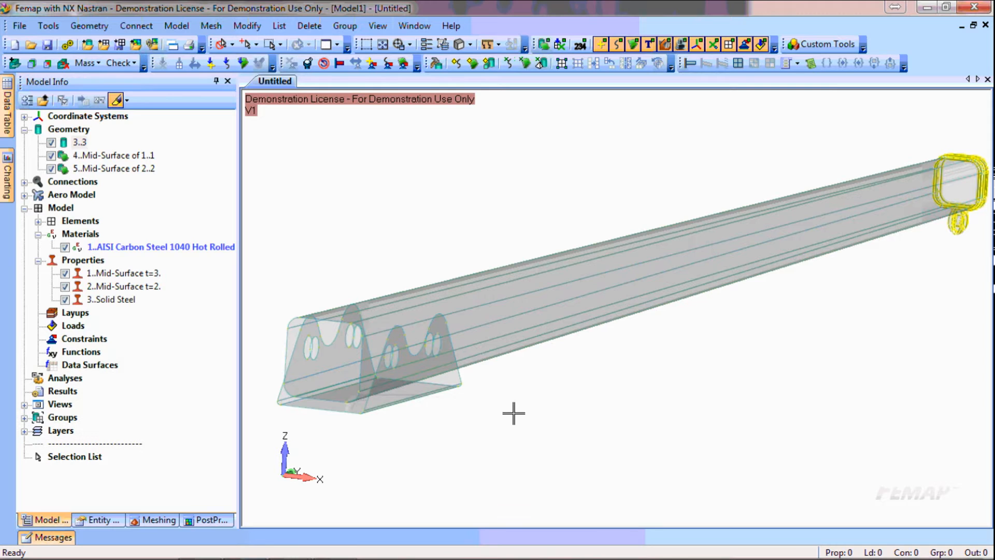
click(131, 305)
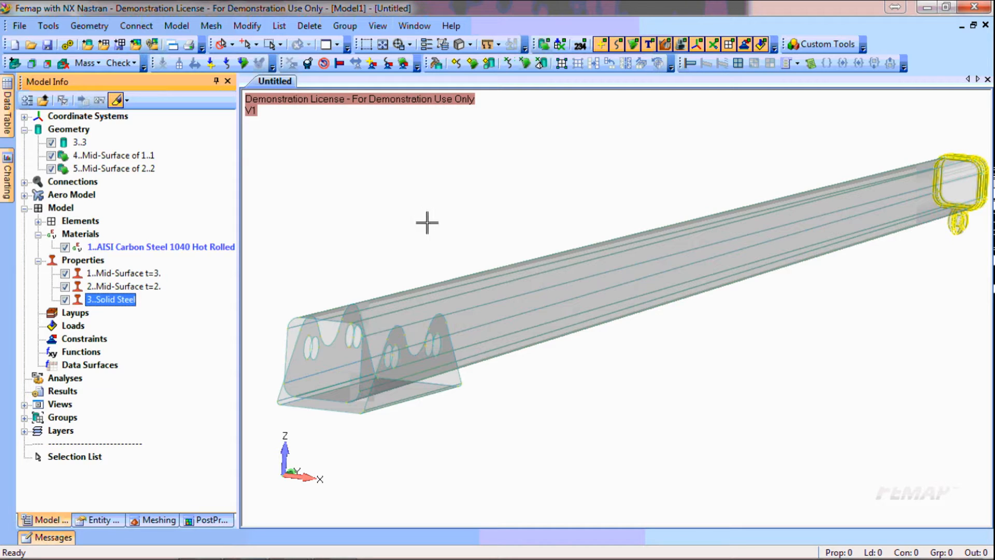
Step: Start mesh sizing on all surfaces of both midsurface bodies, chosen by solid, and set the element size to 5
click(473, 64)
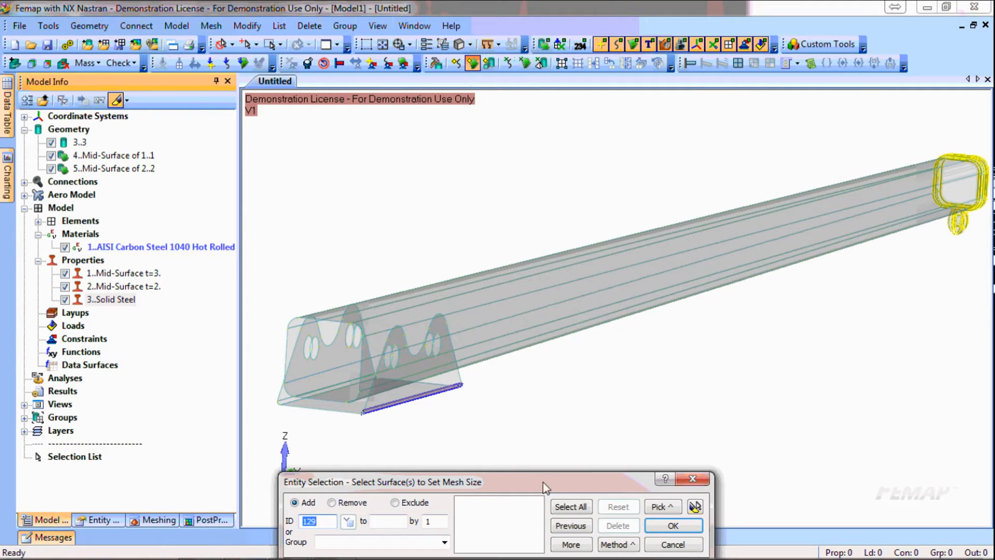
click(620, 545)
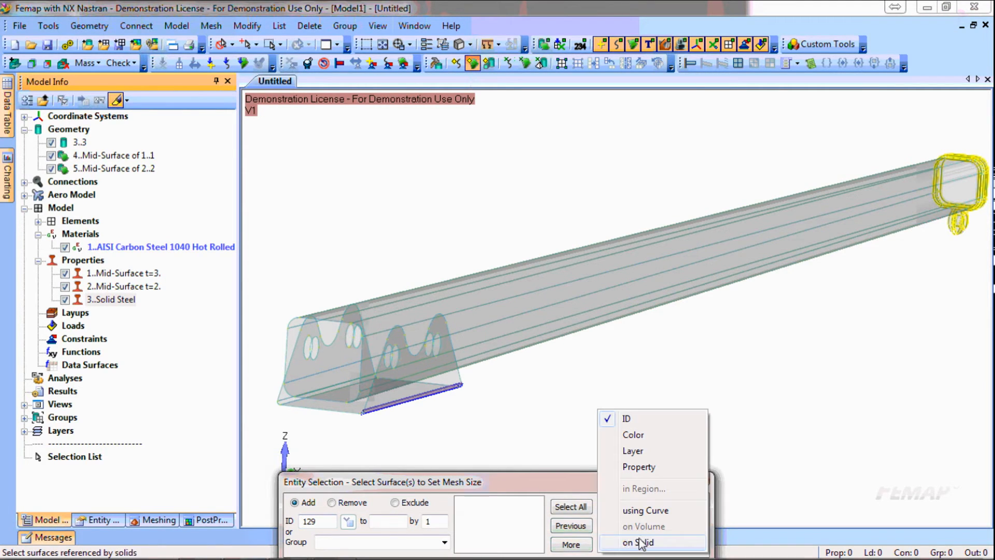
click(635, 541)
click(545, 308)
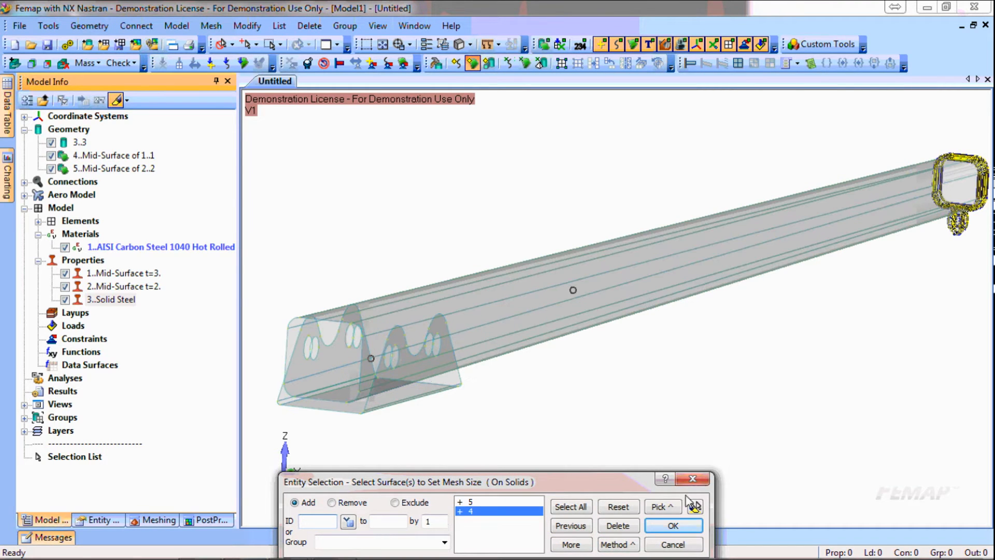
key(Return)
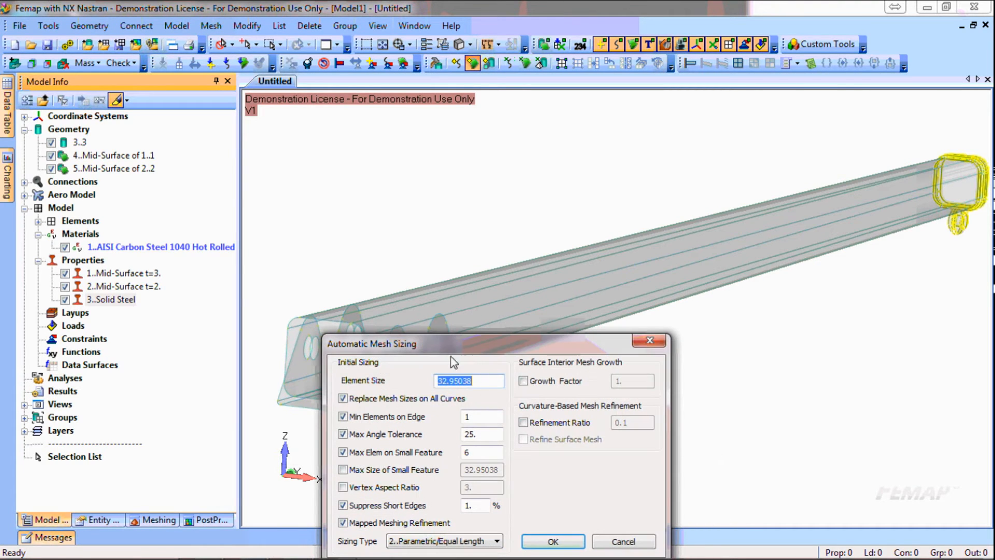
drag(486, 347, 487, 292)
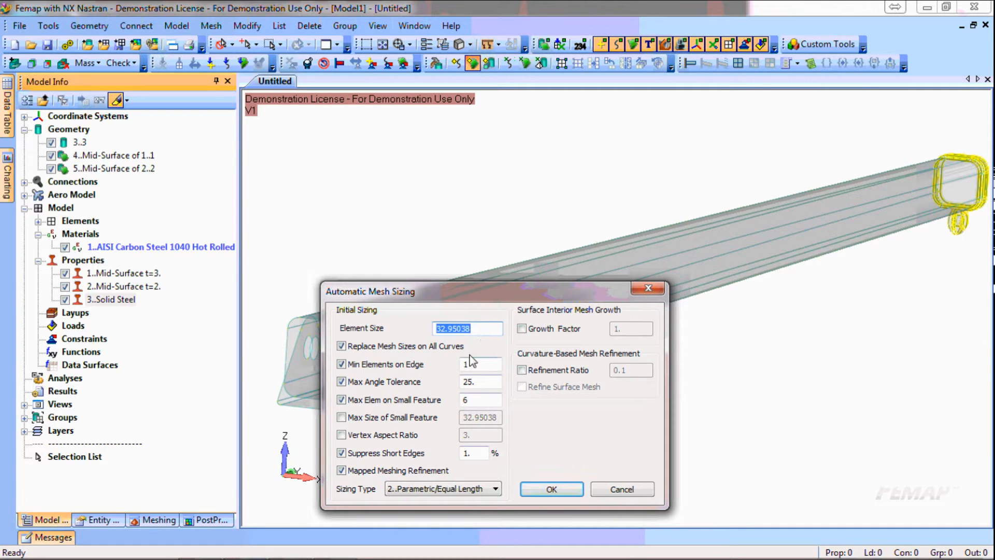
text(5)
key(Tab)
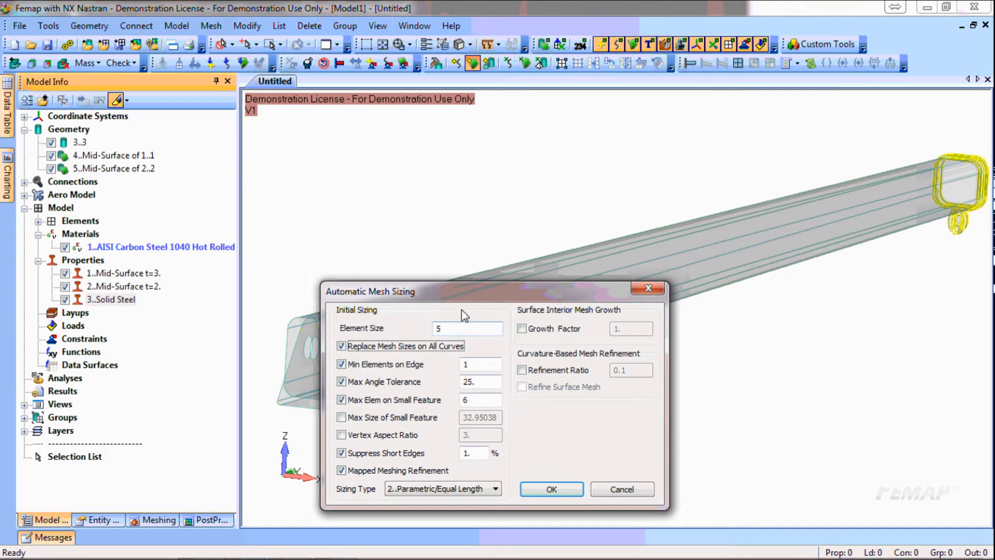
Step: Enable a vertex aspect ratio of 1.5 for the midsurface sizing, apply it and end the surface sizing command
click(341, 435)
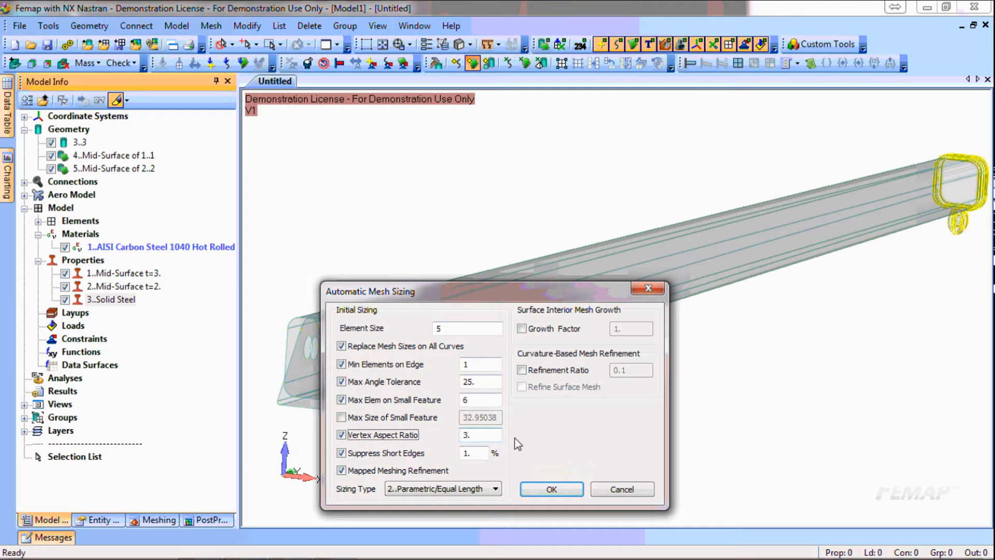
click(487, 436)
text(1.5)
key(Tab)
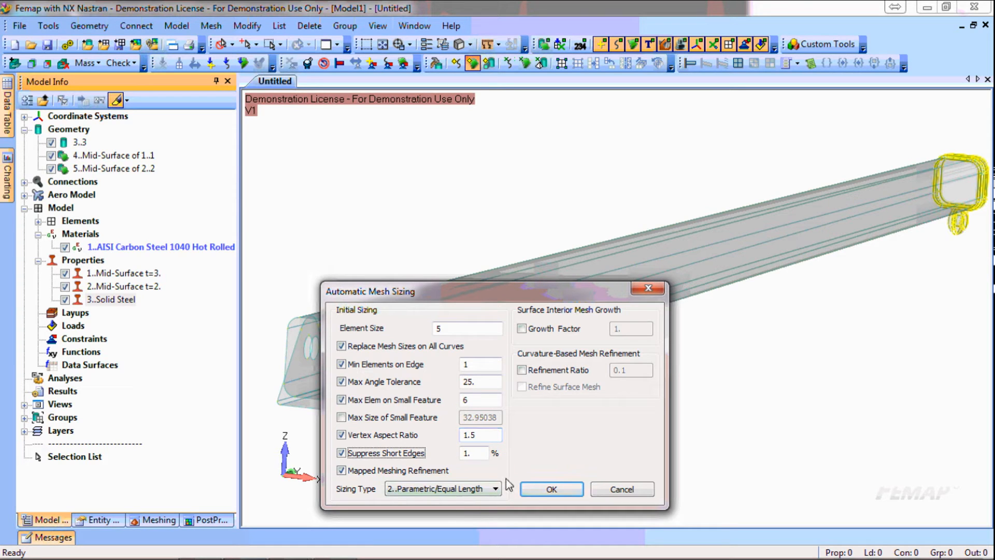
click(564, 487)
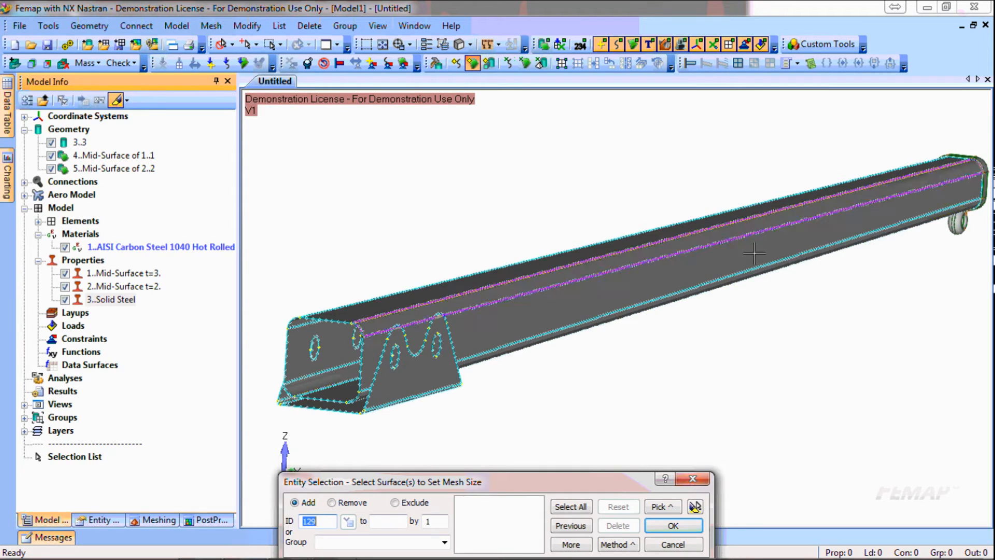
scroll(329, 369, up, 5)
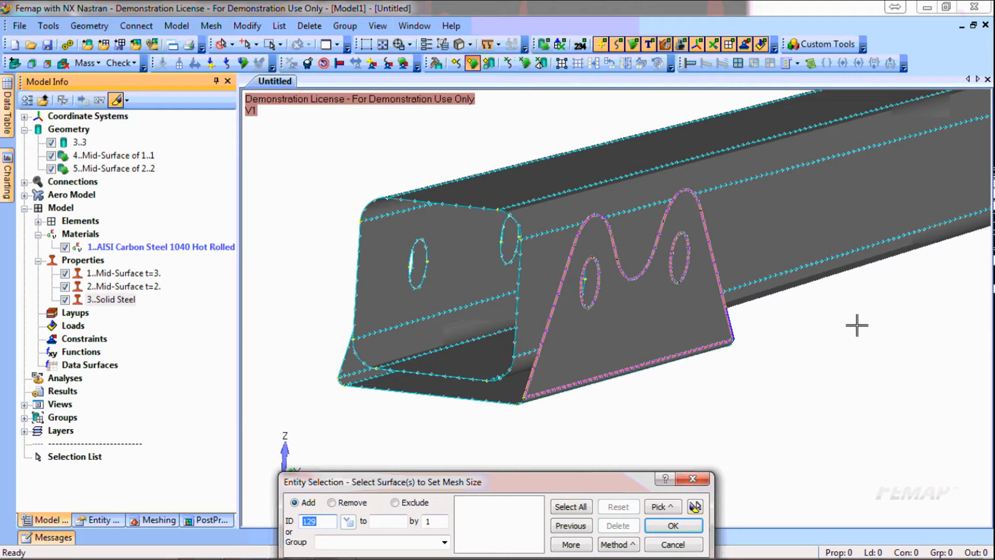
click(683, 544)
Step: Start mesh sizing on the end-cap solid and set its tet-meshing element size to 2.5
ctrl+middle_drag(982, 273, 206, 503)
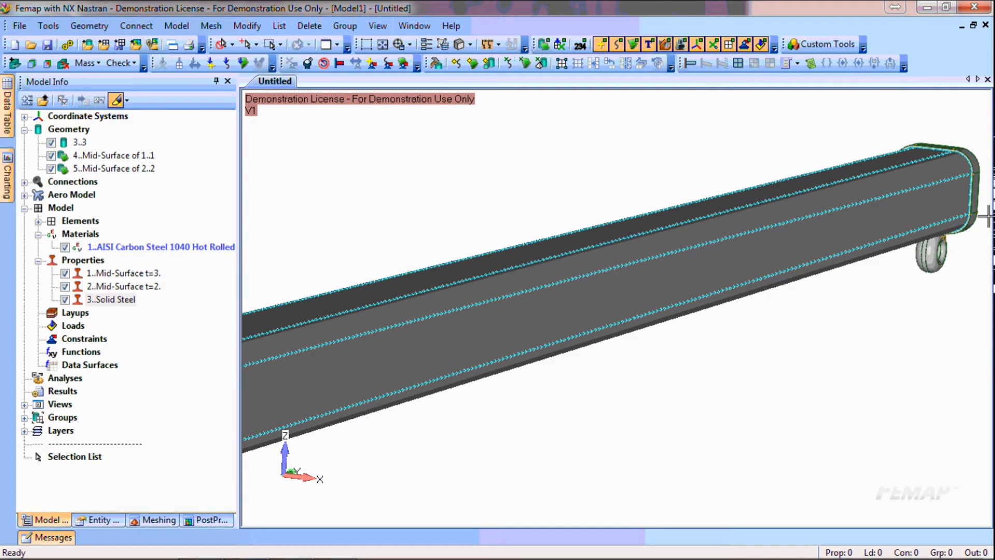
click(489, 62)
click(841, 280)
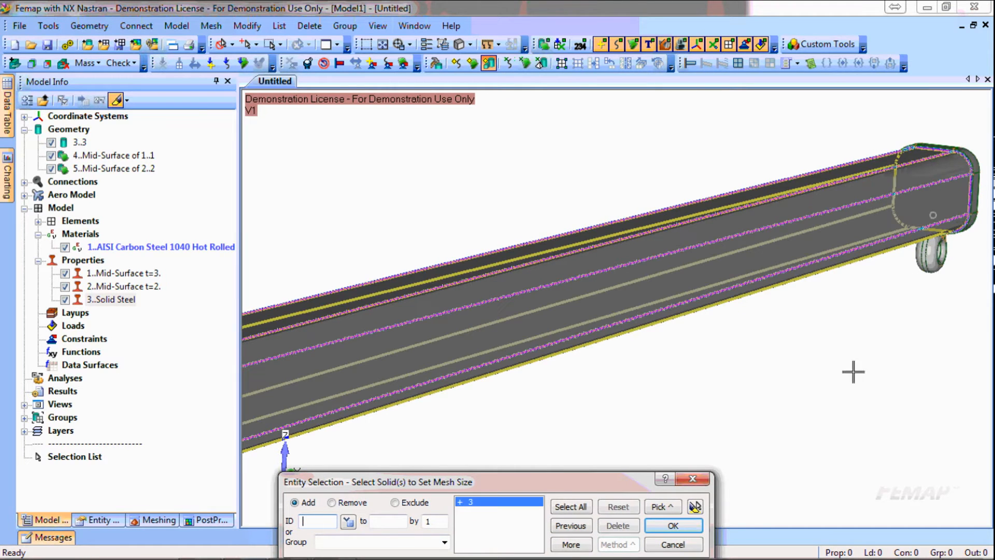
click(688, 525)
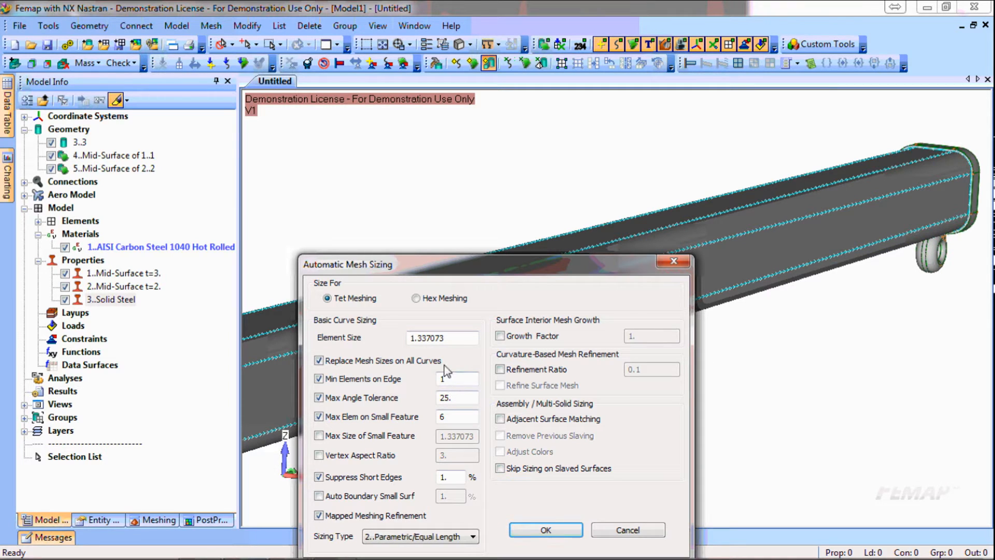
drag(452, 345, 410, 344)
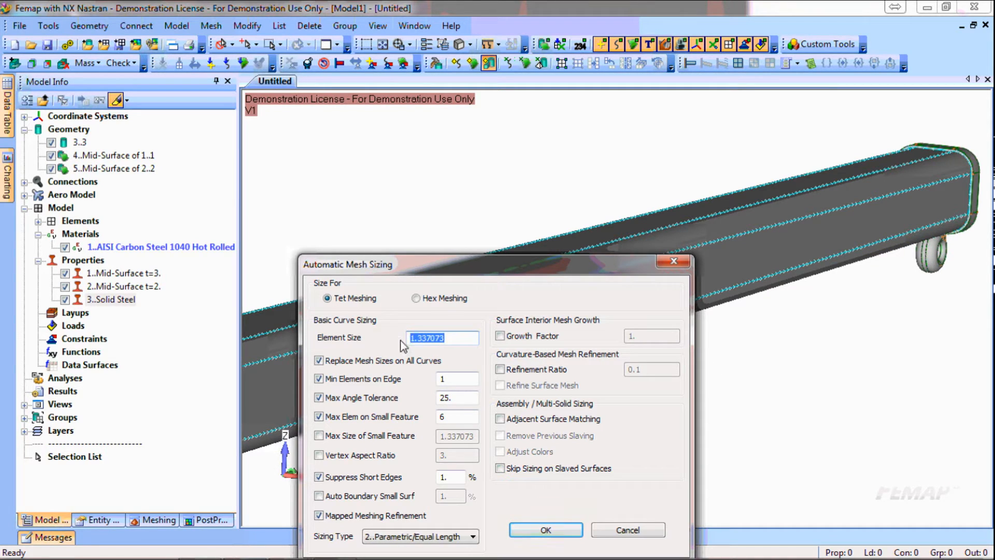
text(2.5)
key(Tab)
Step: Enable a vertex aspect ratio of 1.5 for the end-cap solid and apply the sizing
click(321, 457)
double_click(466, 459)
text(1.5)
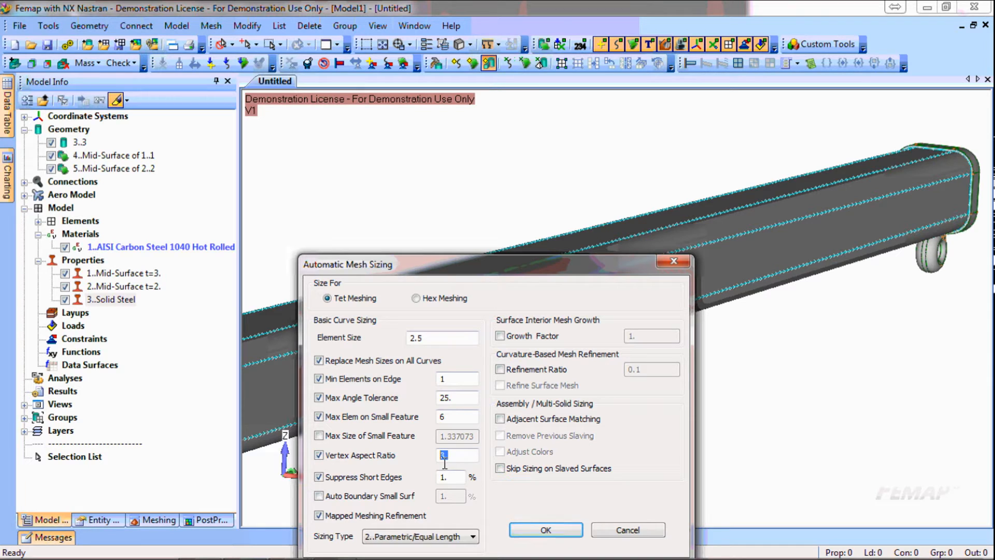
key(Tab)
click(566, 534)
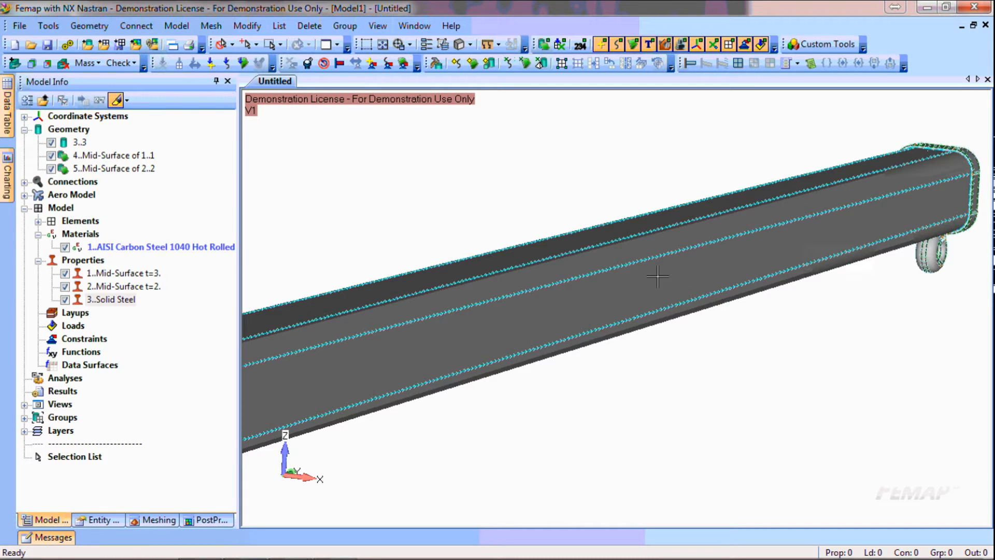
Step: Turn off the mesh size display on the model's curves
click(470, 45)
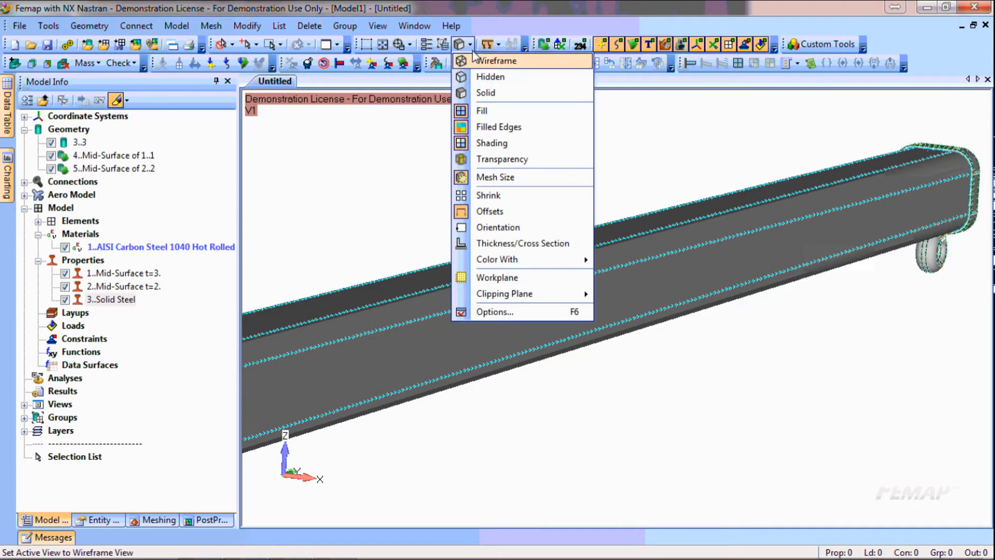
click(499, 177)
ctrl+middle_drag(969, 121, 757, 184)
scroll(771, 262, up, 5)
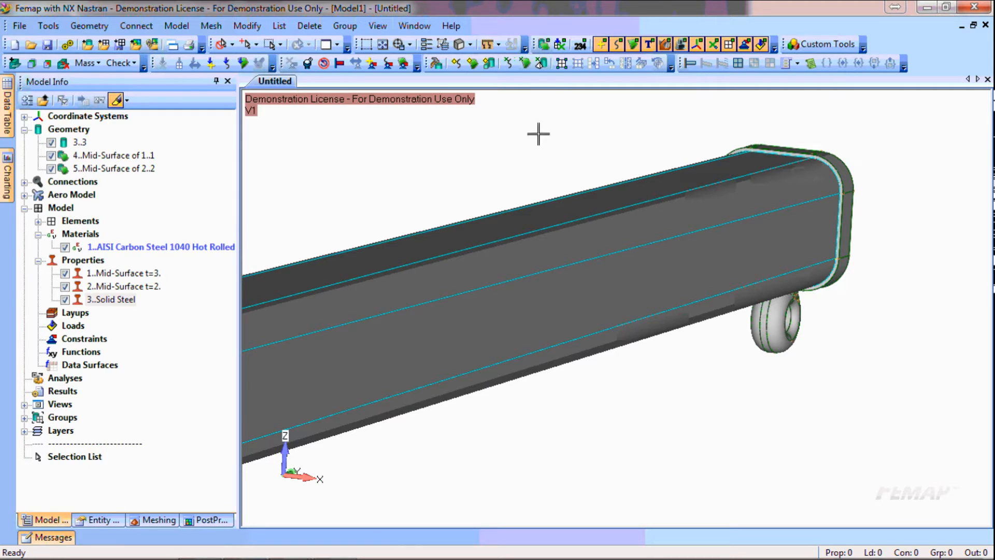
Step: Automatically create a glued connection between the end-cap solid and the beam midsurface, detecting only Edge - Face connections
click(147, 27)
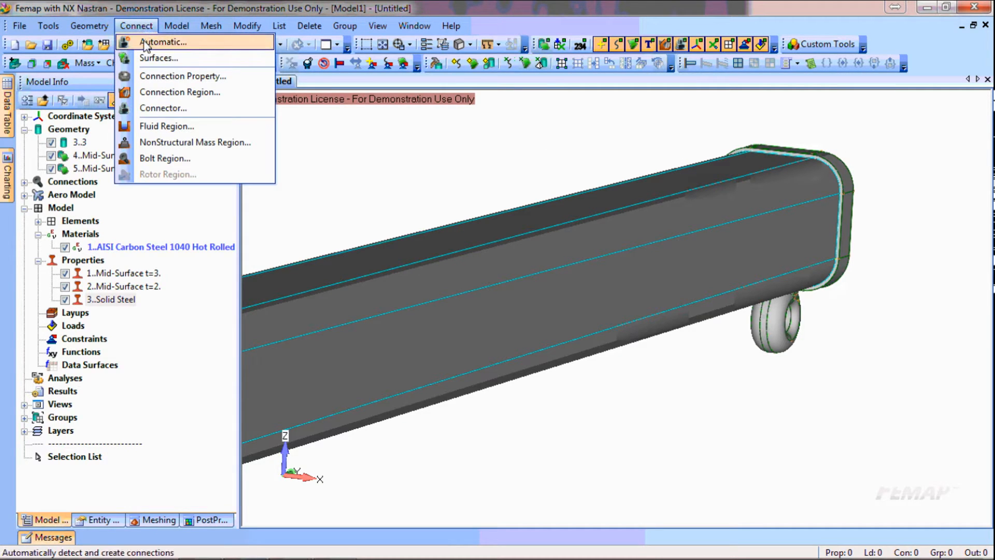
click(146, 43)
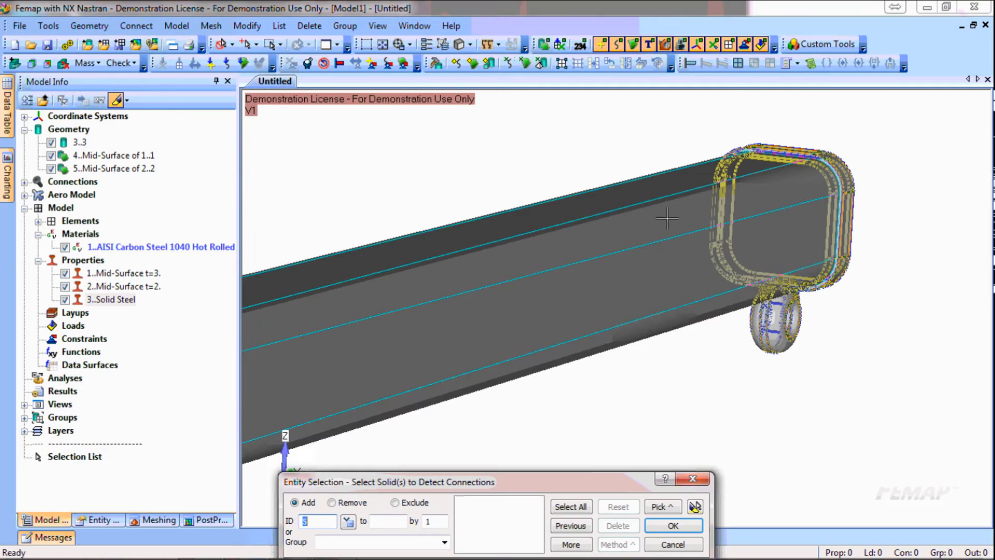
click(813, 191)
click(719, 224)
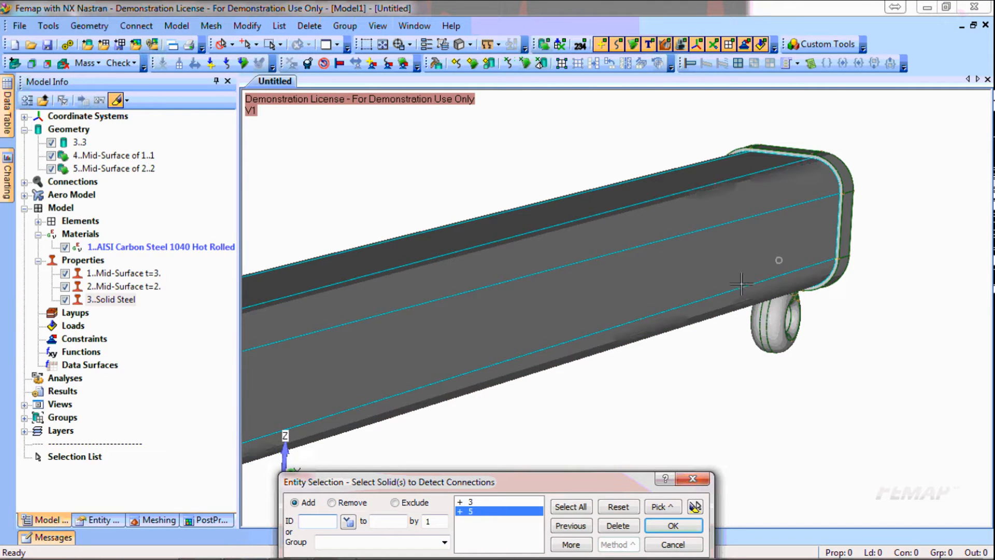
click(673, 526)
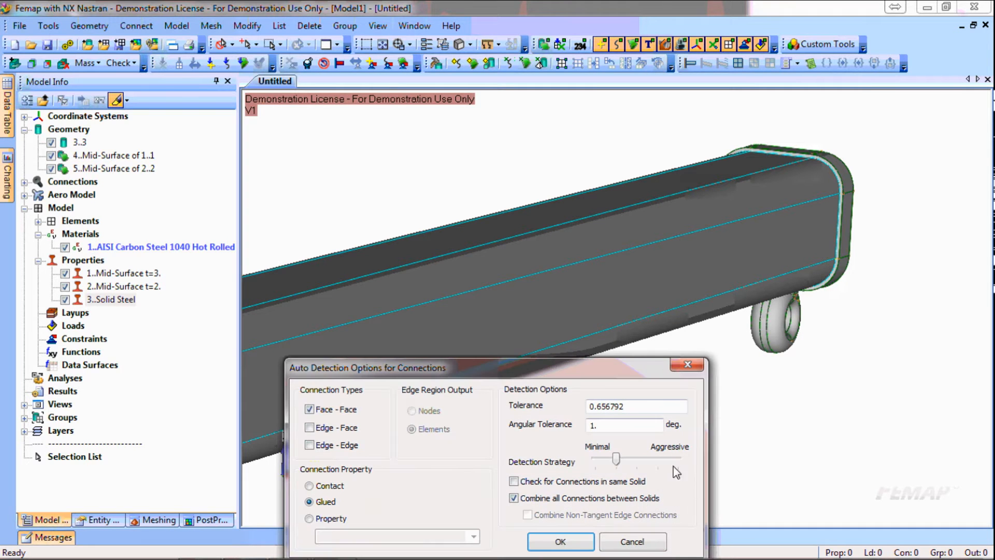
click(310, 410)
click(309, 428)
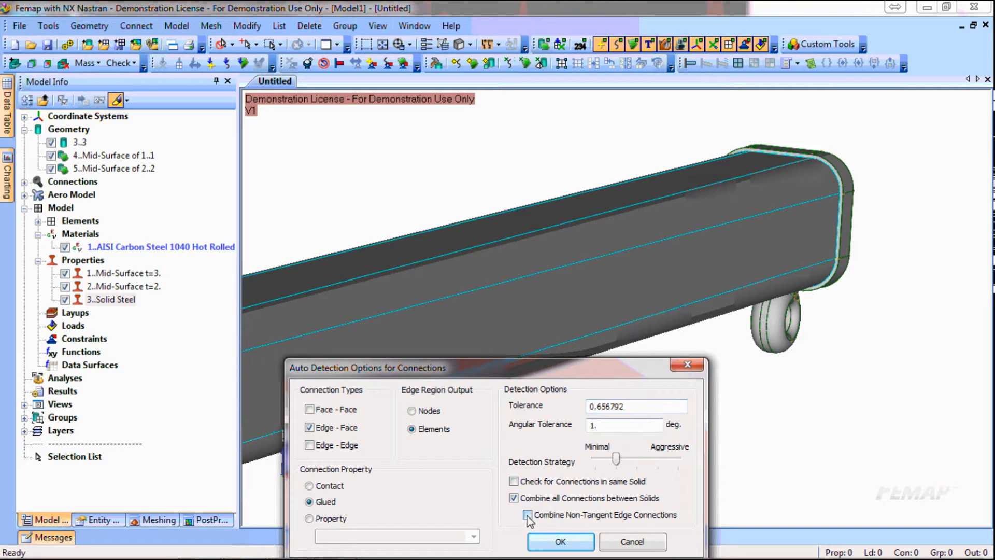
click(587, 541)
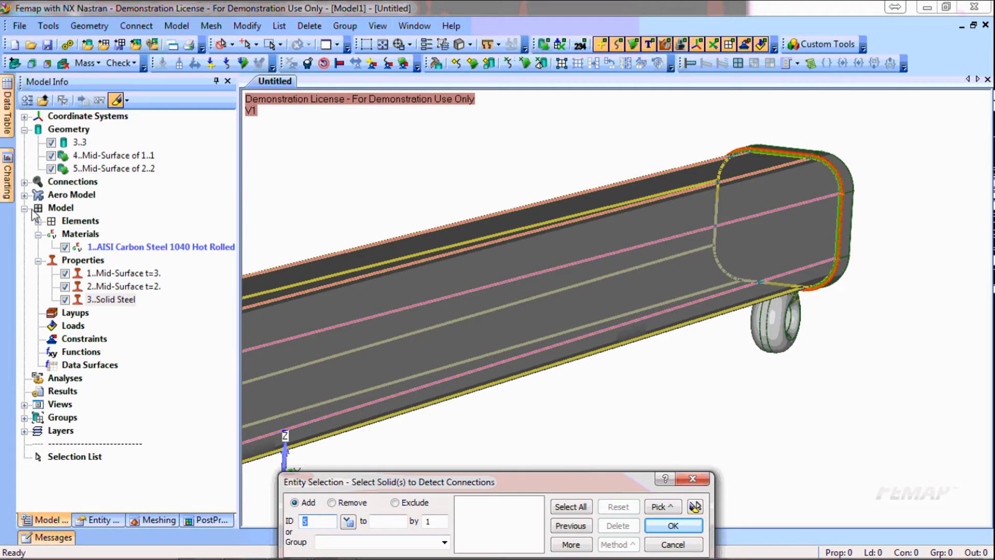
Step: End connection detection and review the new connector and its two regions, highlighting each region on the model
click(24, 182)
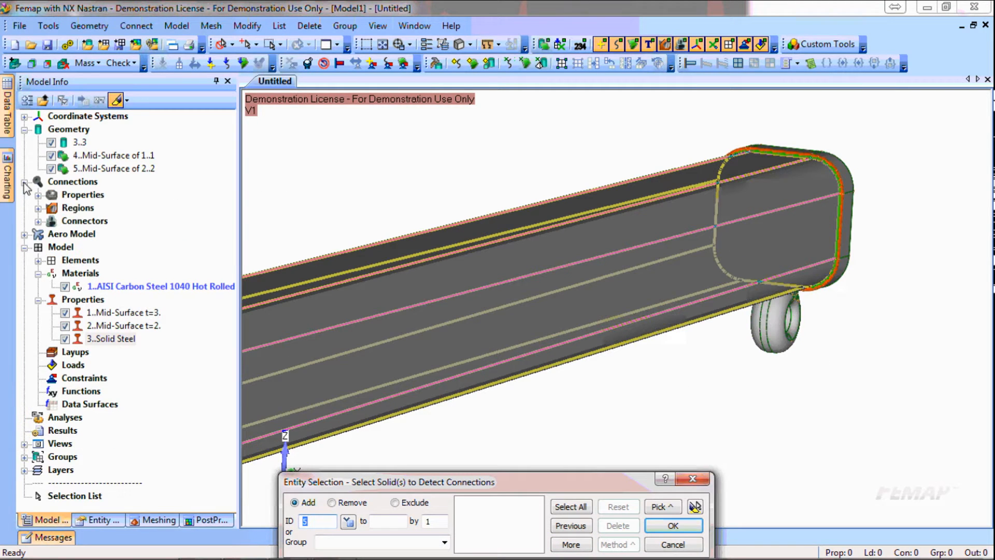
click(38, 222)
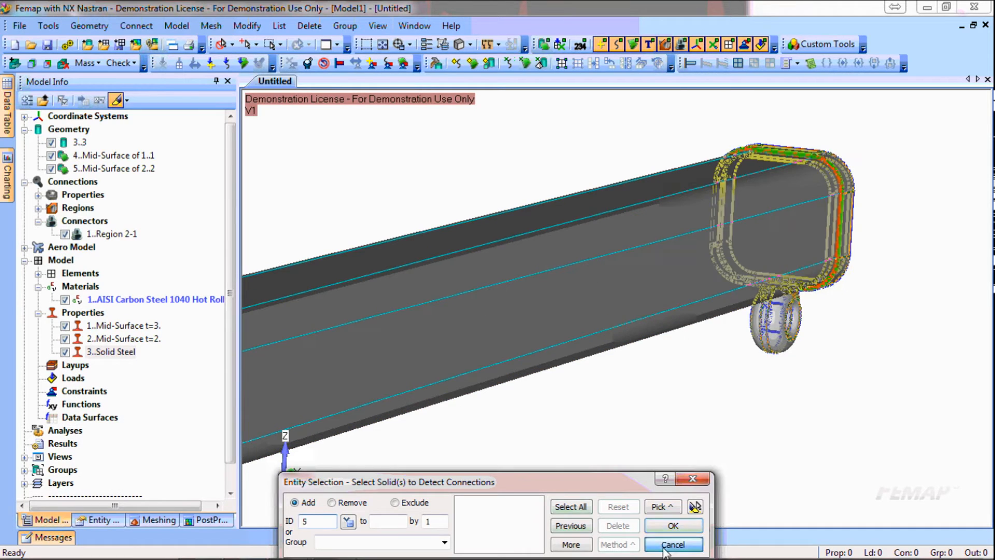
click(673, 544)
double_click(60, 213)
click(106, 221)
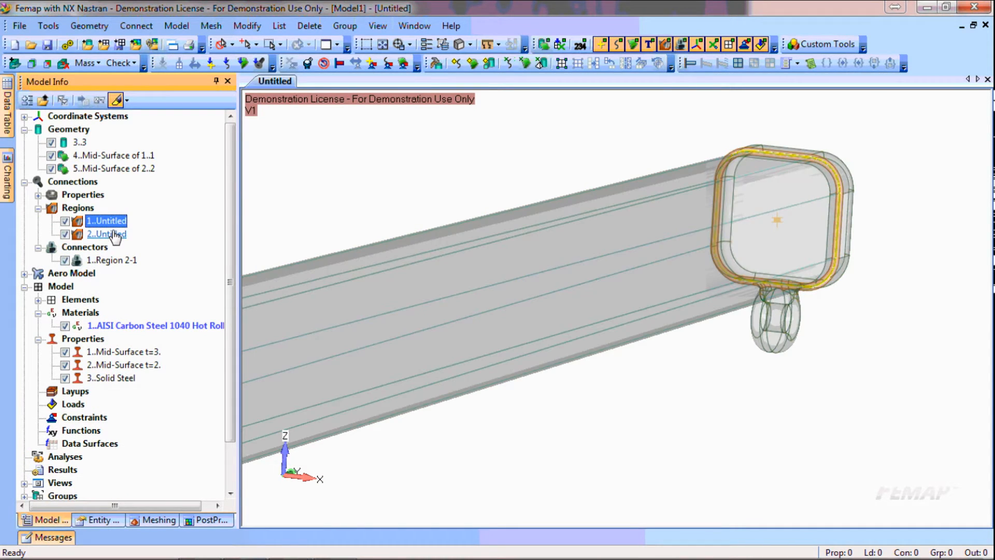
click(111, 235)
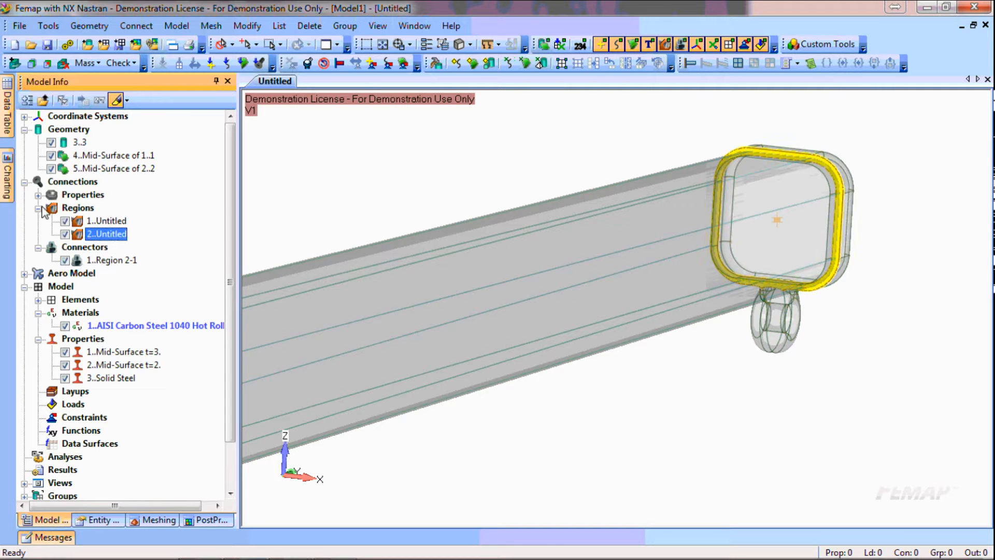
click(24, 182)
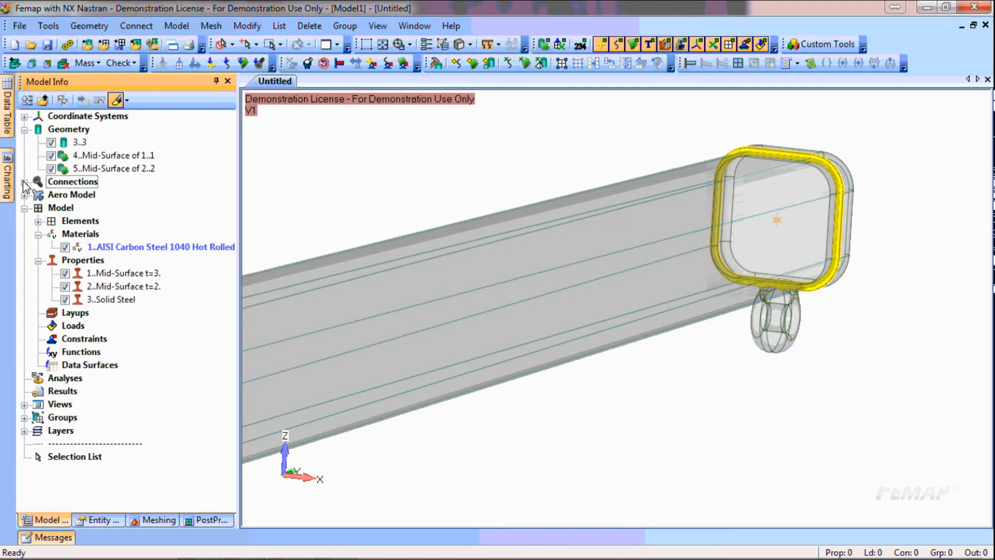
Step: Hide the connection entities and clear the region highlighting from the model
click(682, 45)
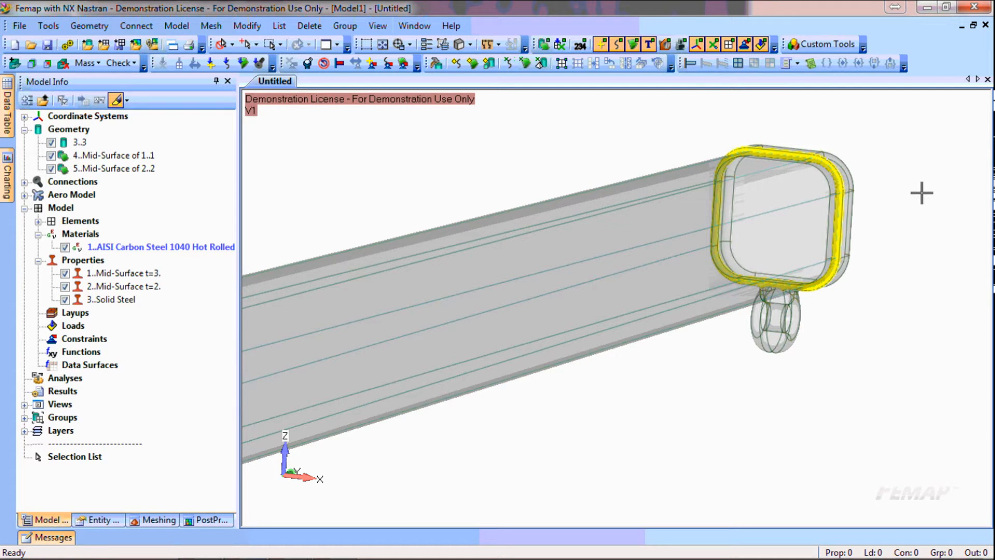
scroll(922, 193, down, 2)
key(ctrl+g)
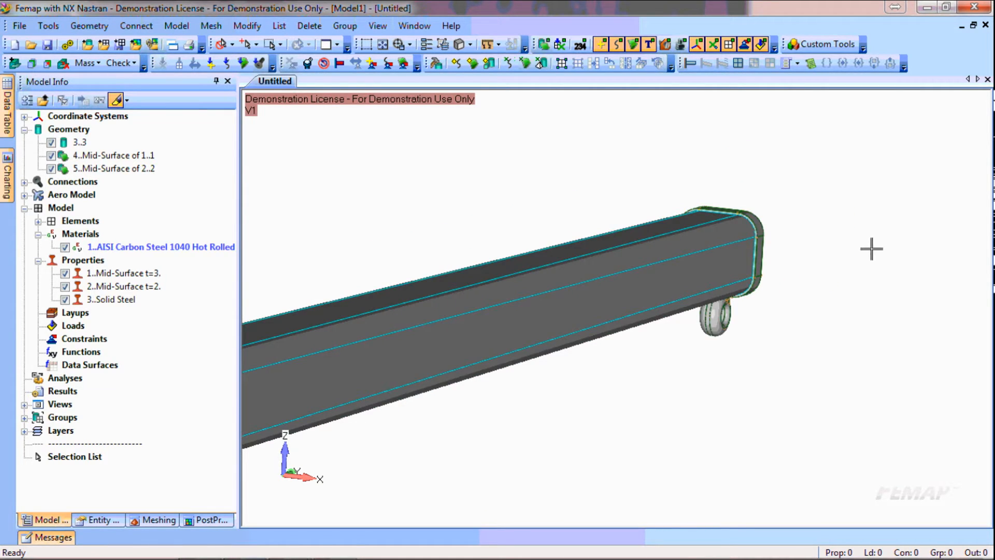
ctrl+middle_drag(652, 393, 864, 296)
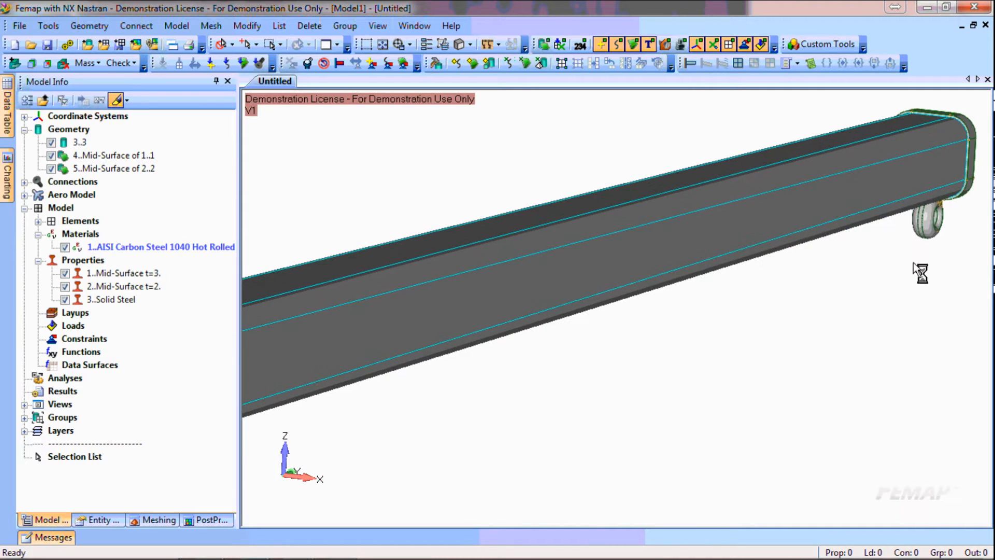
scroll(919, 271, down, 5)
ctrl+middle_drag(752, 338, 848, 291)
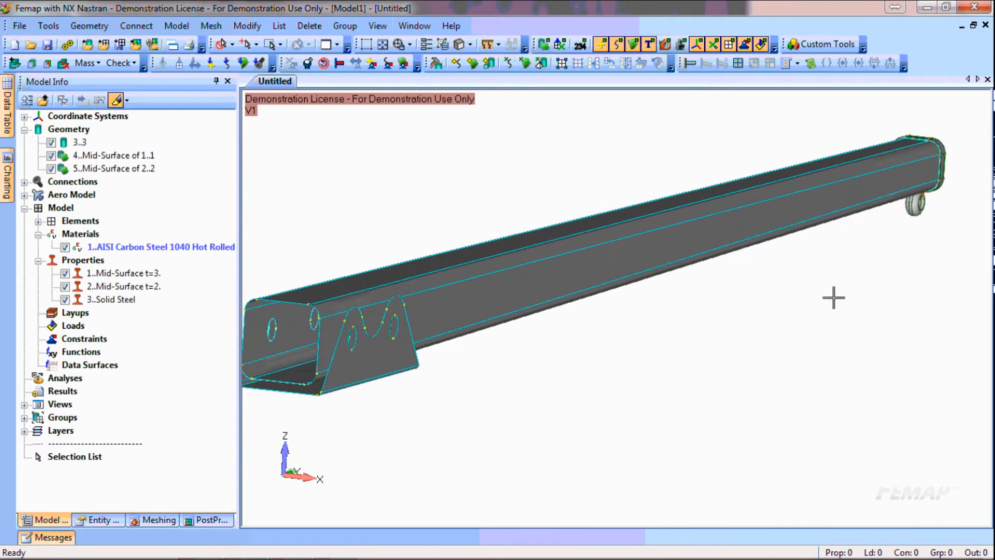
Step: Mesh all surfaces of the beam and bracket midsurfaces using their meshing attributes
click(525, 64)
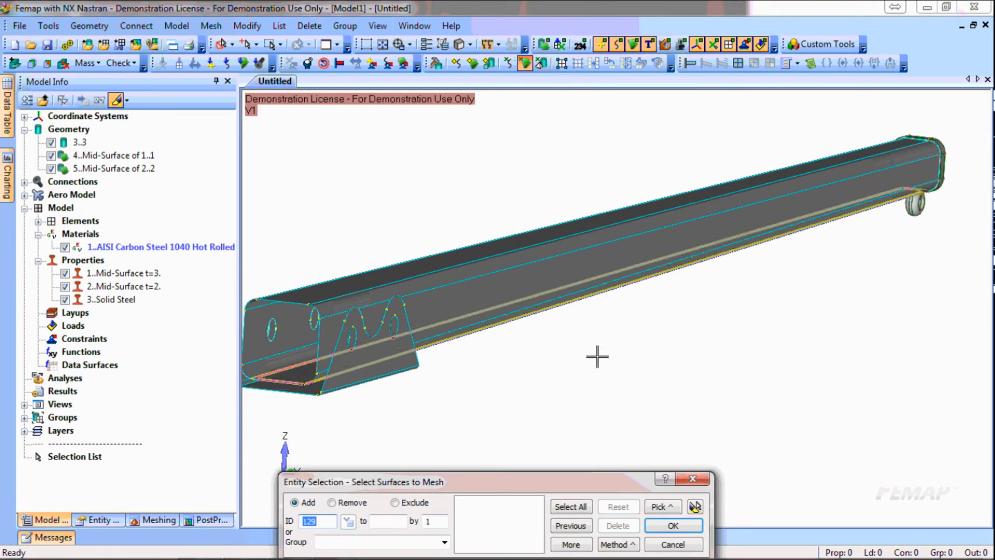
click(618, 545)
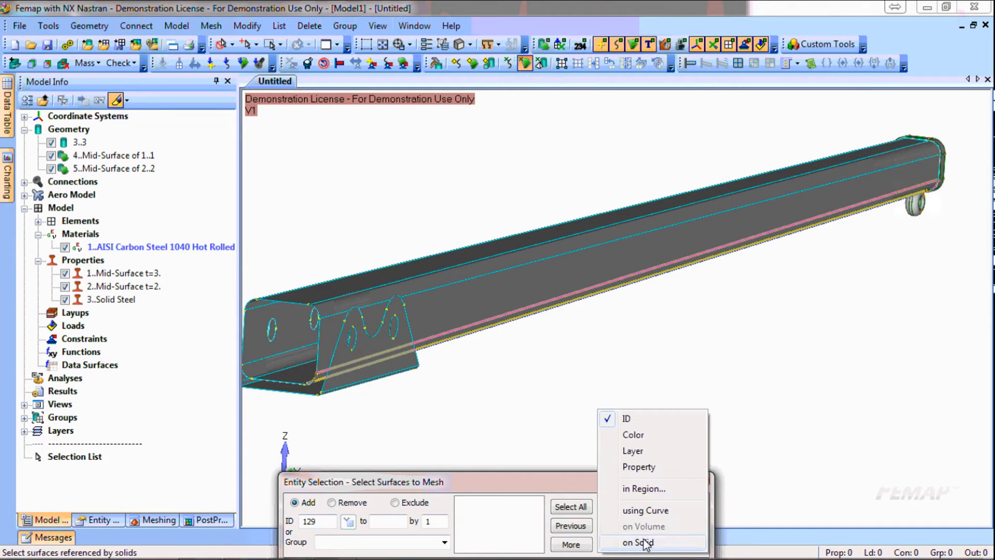
click(639, 540)
click(527, 309)
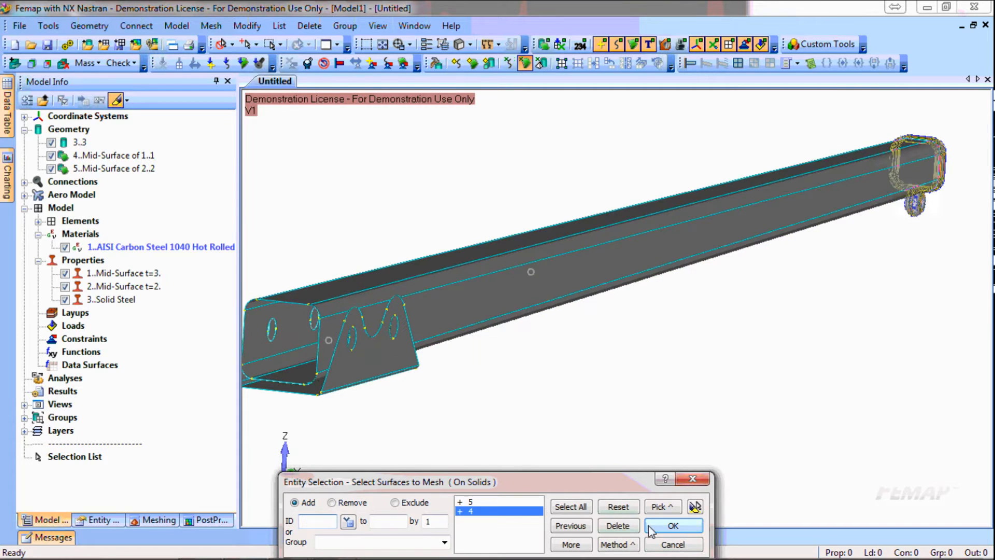
click(698, 529)
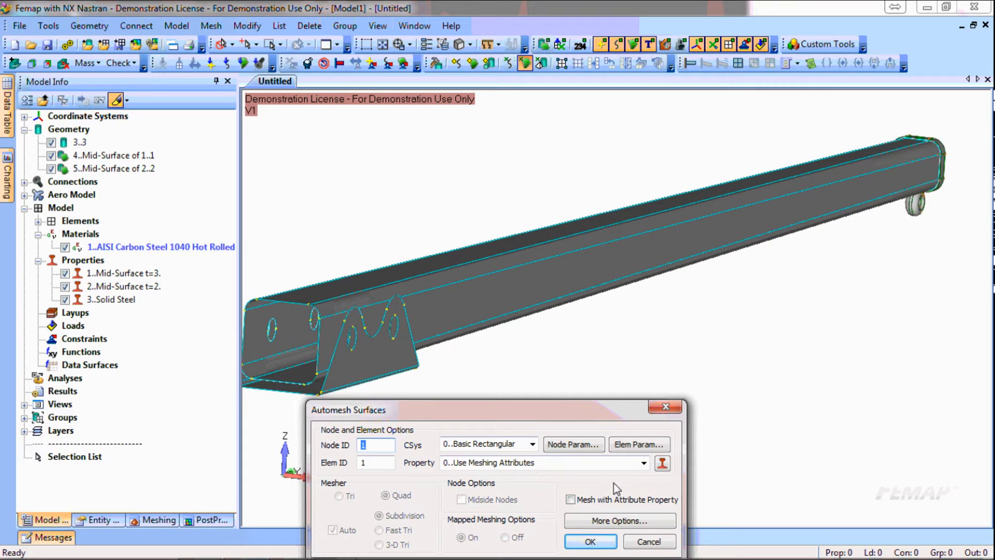
click(623, 521)
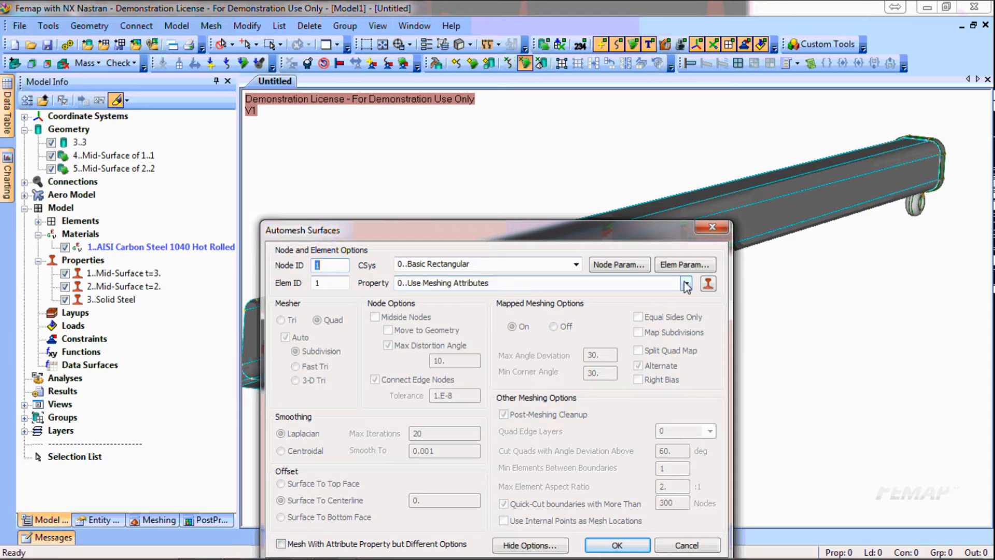
click(617, 545)
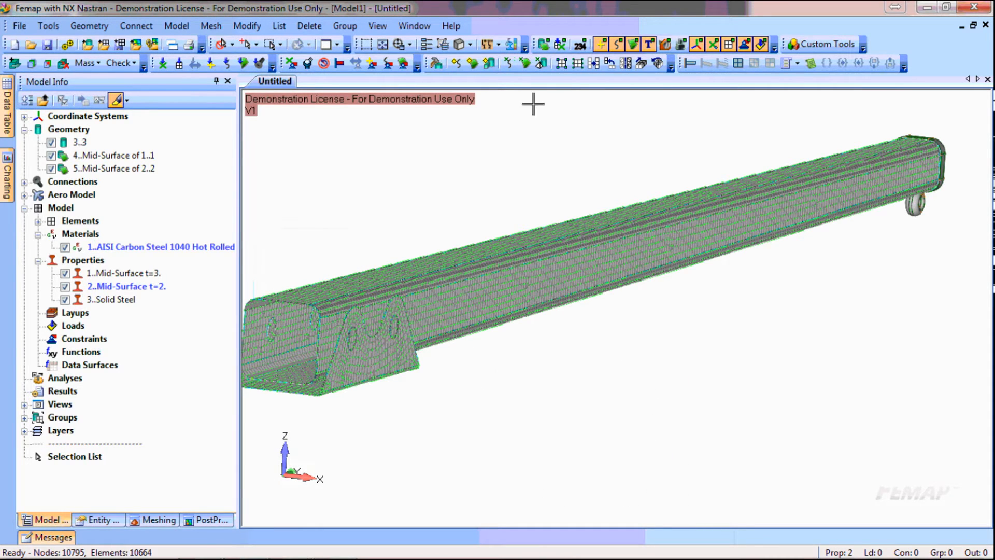
Step: Hide the nodes and examine the surface mesh around the bracket's holes
click(714, 45)
mouse_move(432, 367)
middle_down()
mouse_move(482, 340)
mouse_move(440, 350)
middle_up()
scroll(482, 340, up, 3)
ctrl+middle_drag(379, 367, 760, 314)
scroll(472, 287, up, 3)
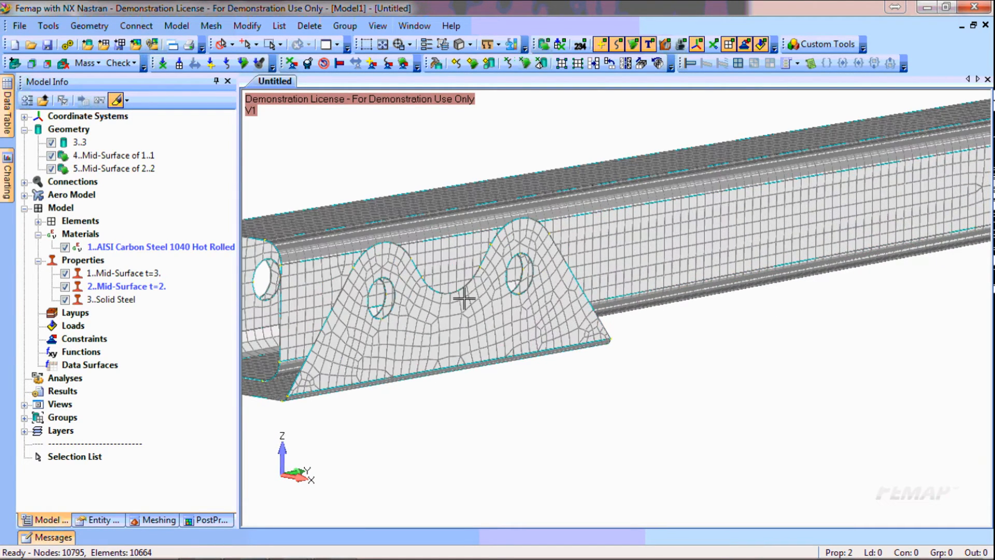
scroll(464, 299, up, 2)
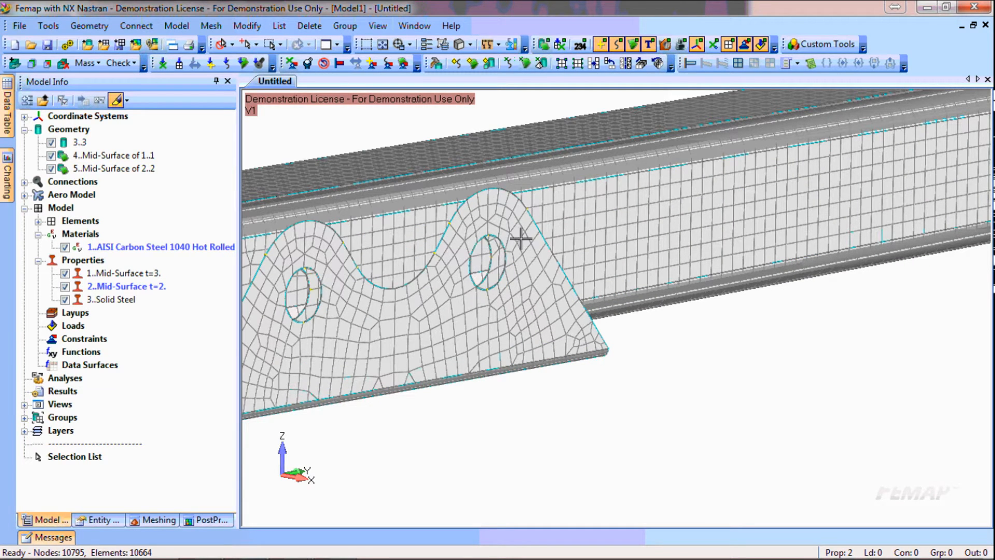
middle_drag(493, 313, 439, 342)
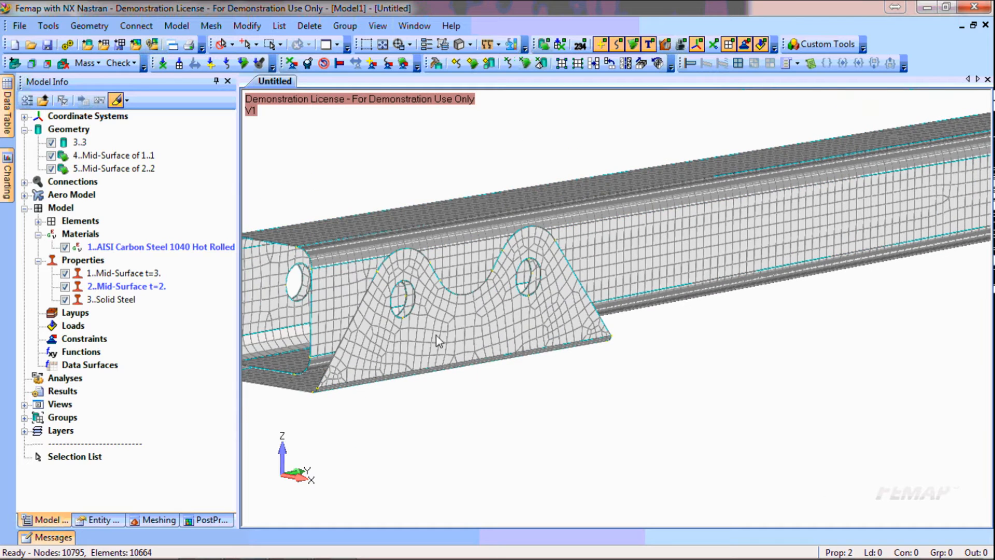
Step: Mesh the end-cap solid using its meshing attributes, midside nodes and tet optimization level 4
scroll(396, 437, down, 2)
ctrl+middle_drag(637, 339, 254, 415)
mouse_move(951, 288)
ctrl+middle_down()
mouse_move(633, 344)
mouse_move(388, 371)
ctrl+middle_up()
scroll(634, 272, up, 3)
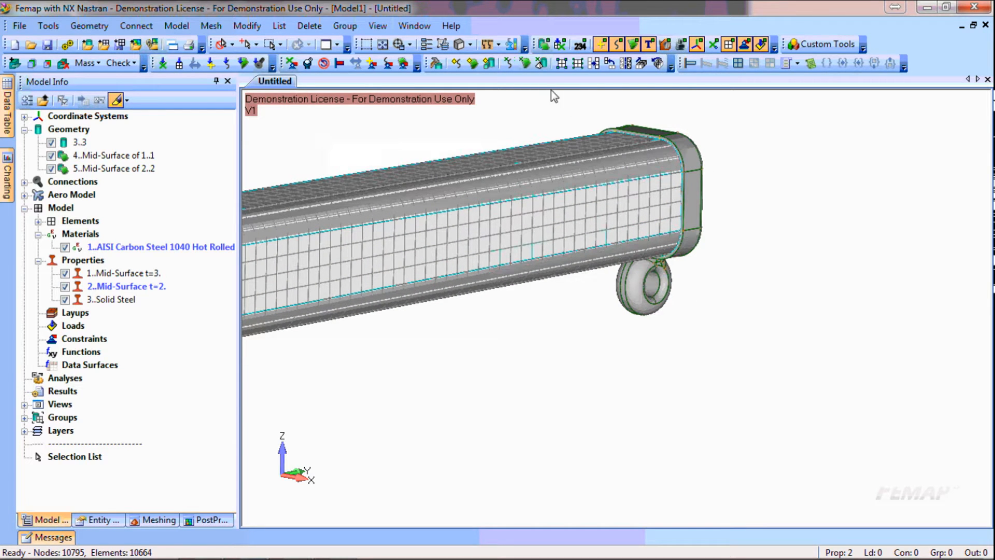
click(541, 63)
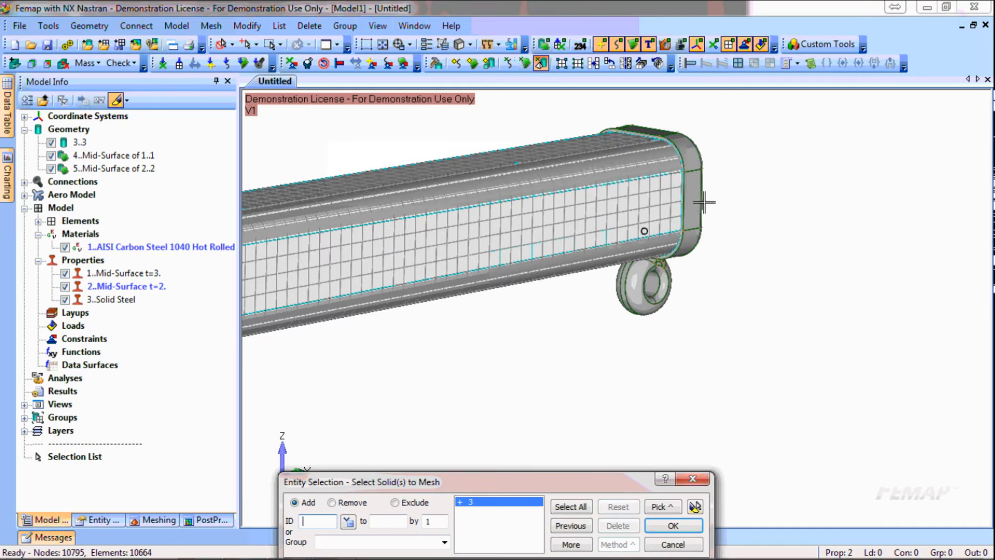
click(682, 525)
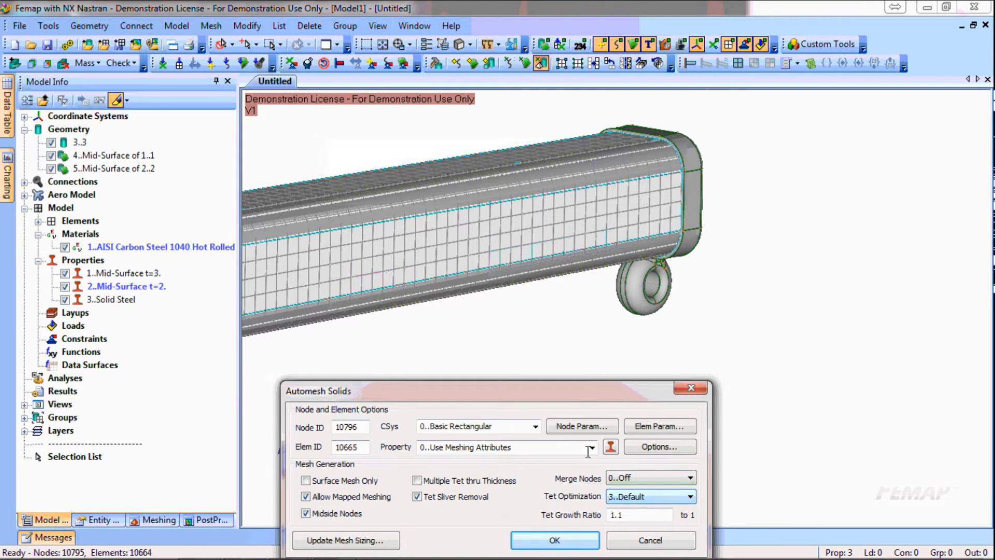
drag(568, 400, 581, 342)
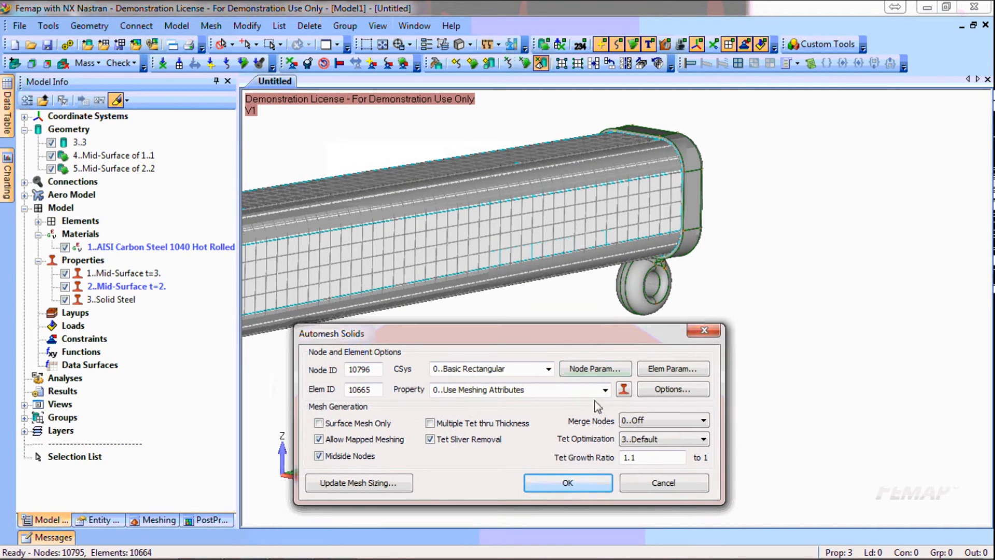
click(679, 439)
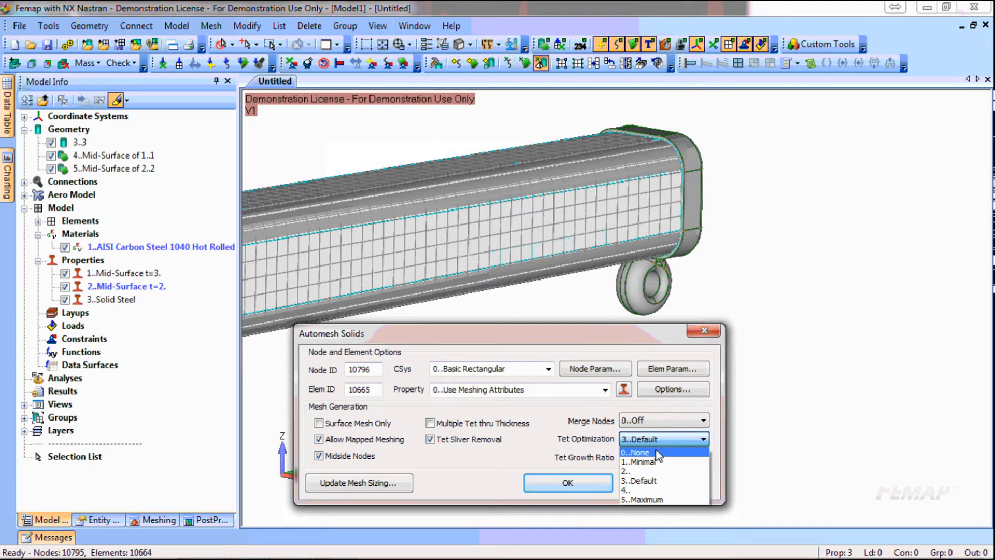
click(659, 489)
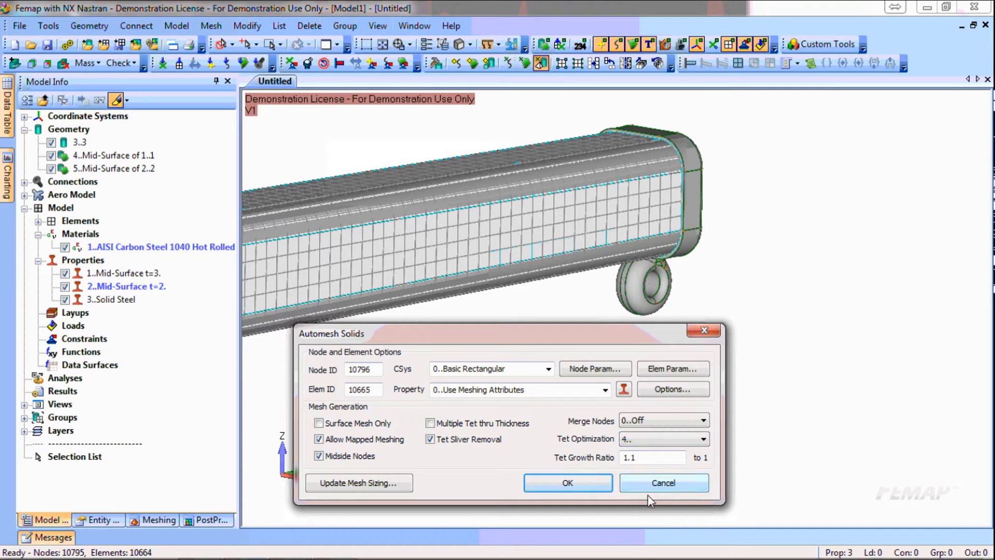
click(599, 490)
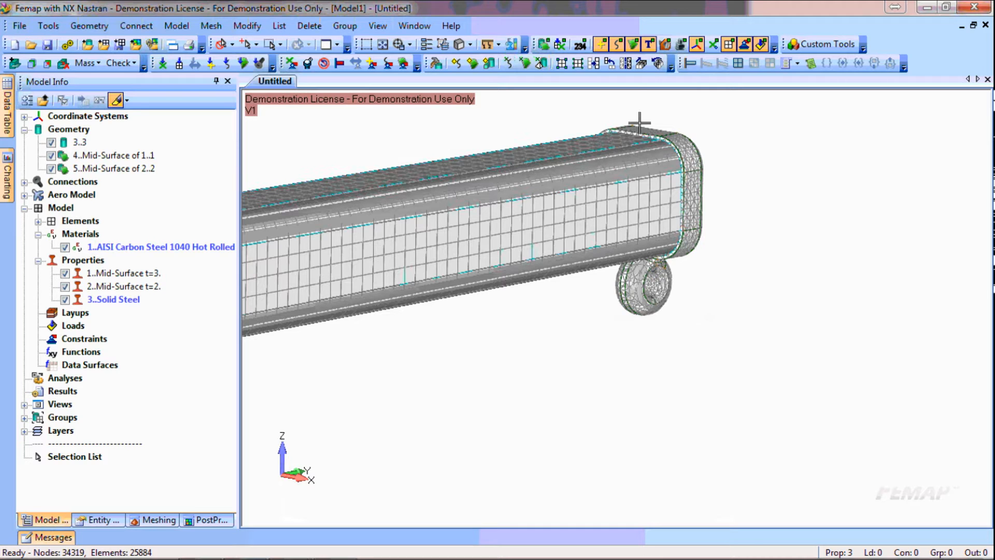
Step: Hide the geometry display and examine the solid mesh around the end cap's eyelet and the full beam
click(543, 45)
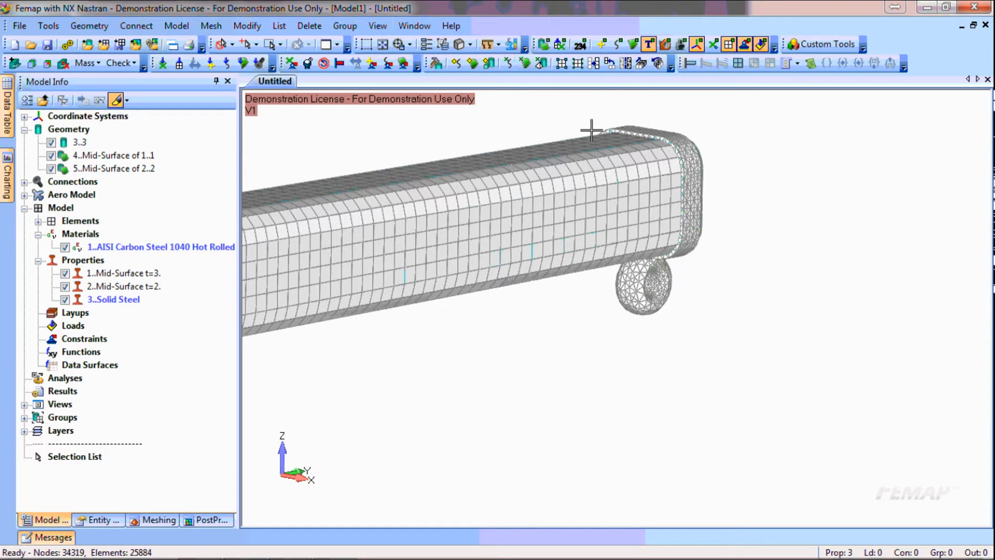
scroll(690, 310, down, 2)
middle_drag(688, 306, 635, 282)
ctrl+middle_drag(931, 412, 277, 288)
scroll(622, 441, up, 2)
ctrl+middle_drag(684, 454, 764, 231)
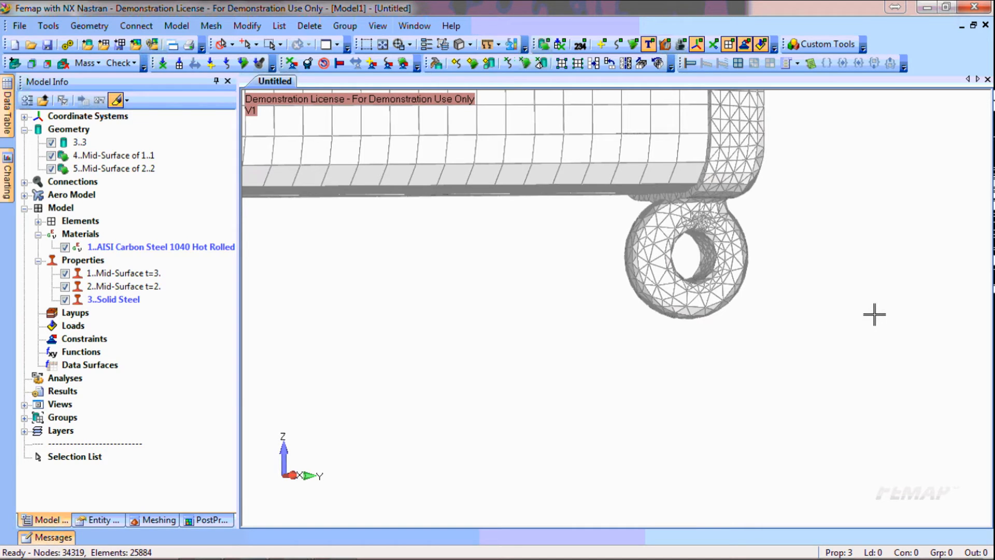
scroll(874, 314, down, 5)
middle_drag(465, 330, 572, 369)
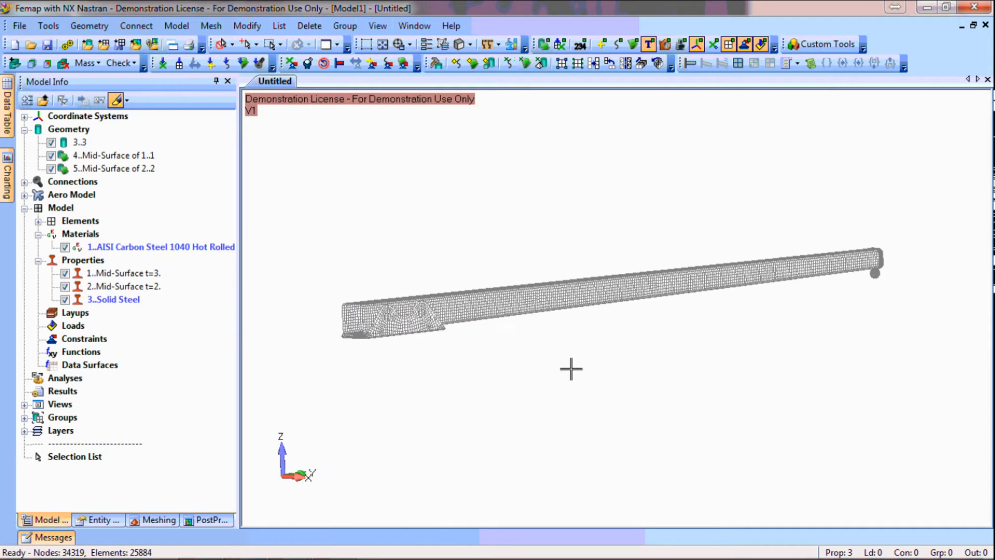
Step: Add washers with an offset distance of 5 around the two holes on the near side of the bracket
scroll(698, 344, up, 8)
ctrl+middle_drag(911, 353, 726, 337)
scroll(624, 332, up, 1)
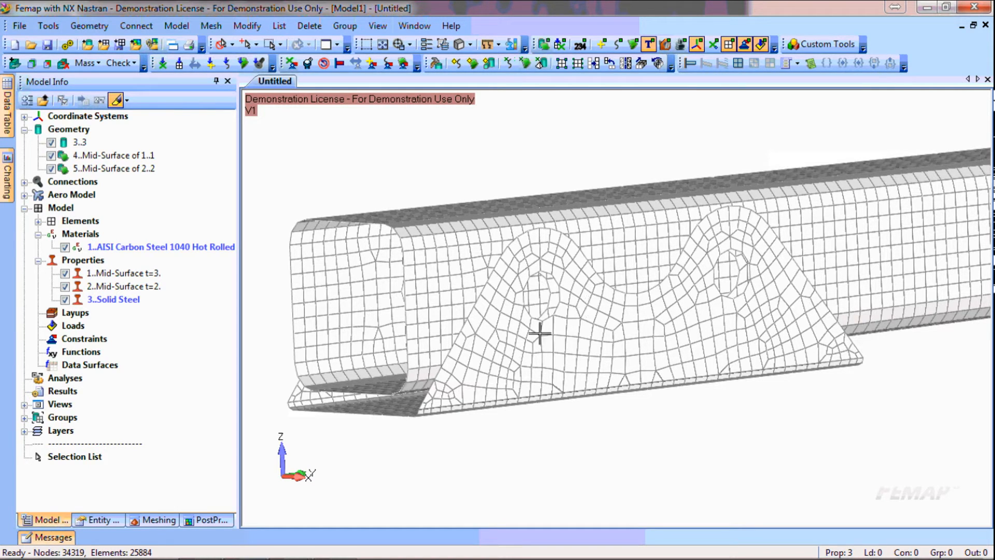
click(165, 519)
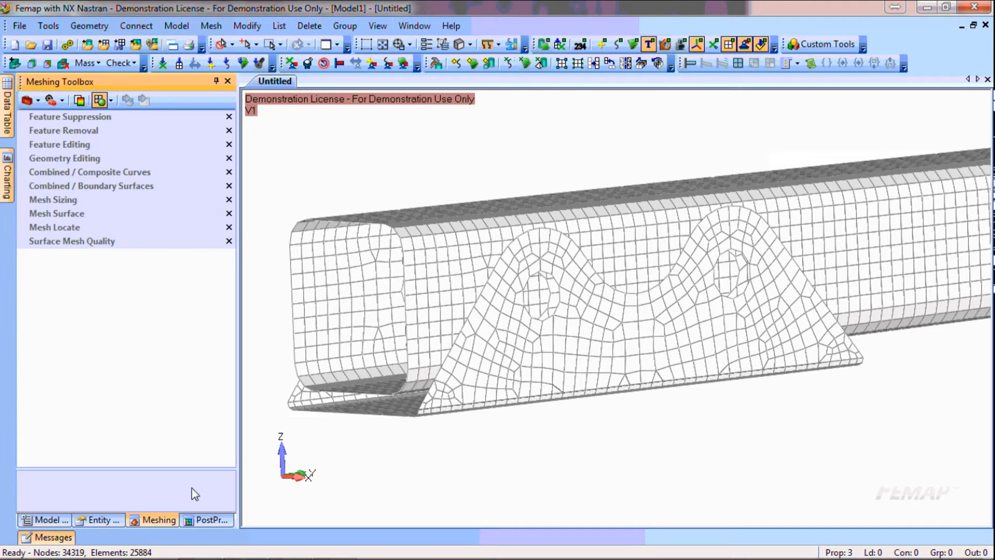
click(98, 160)
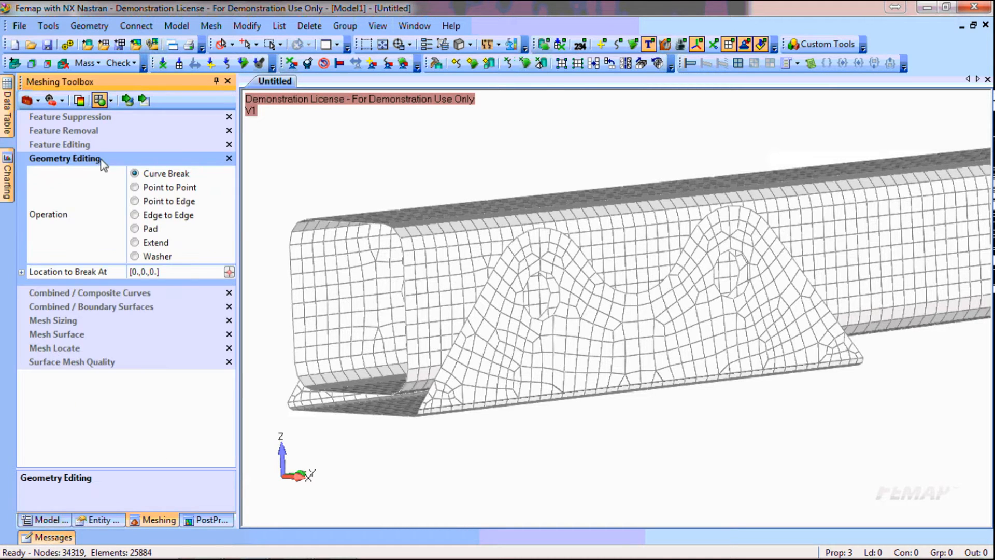
click(136, 256)
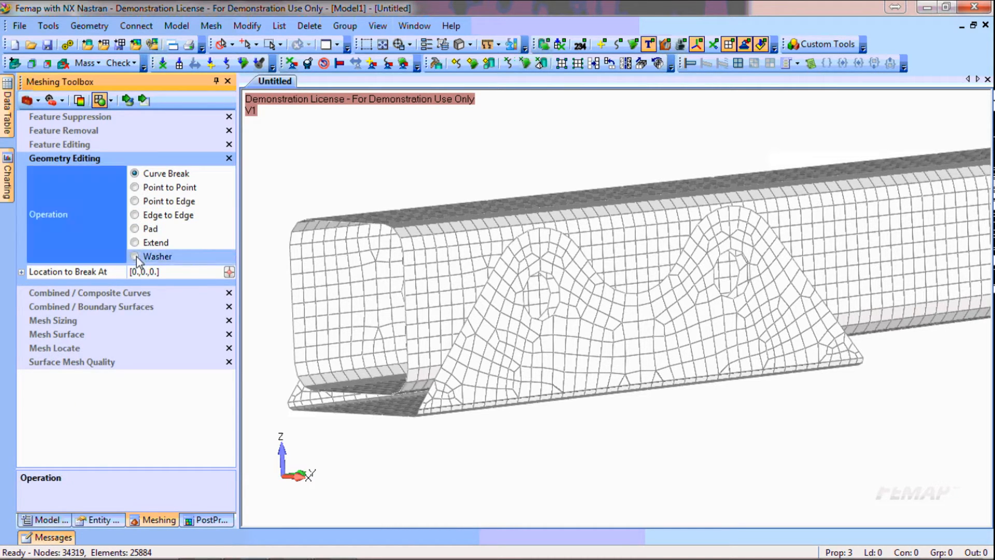
click(158, 276)
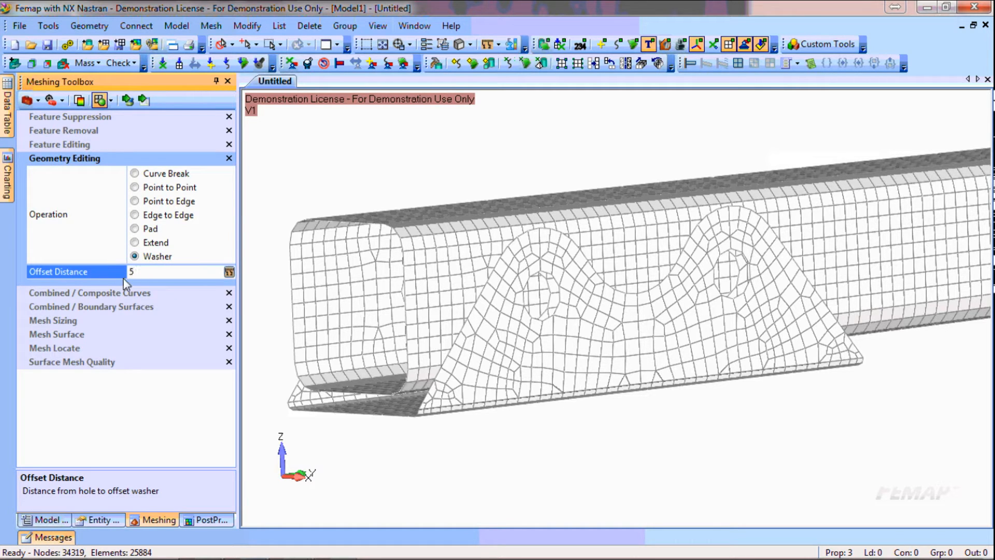
click(127, 101)
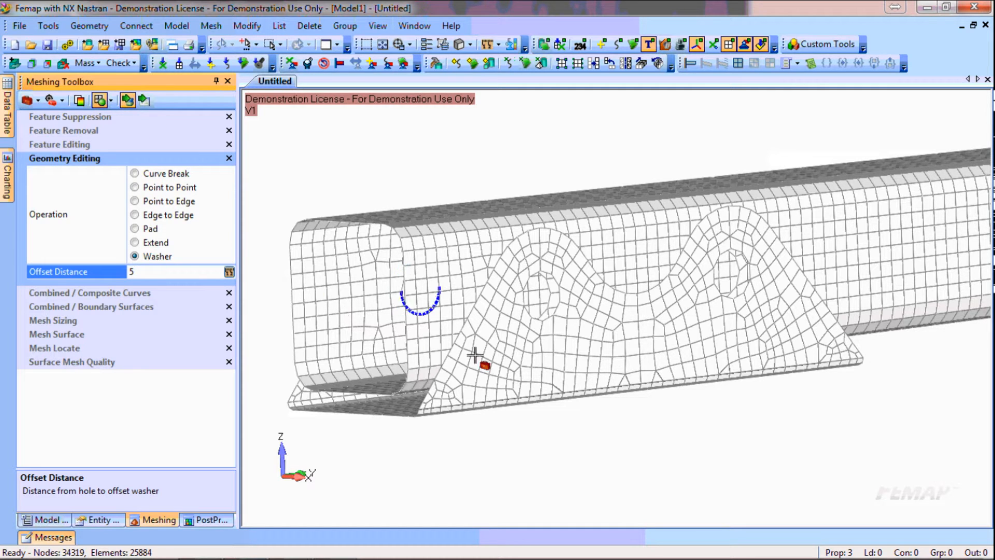
click(574, 301)
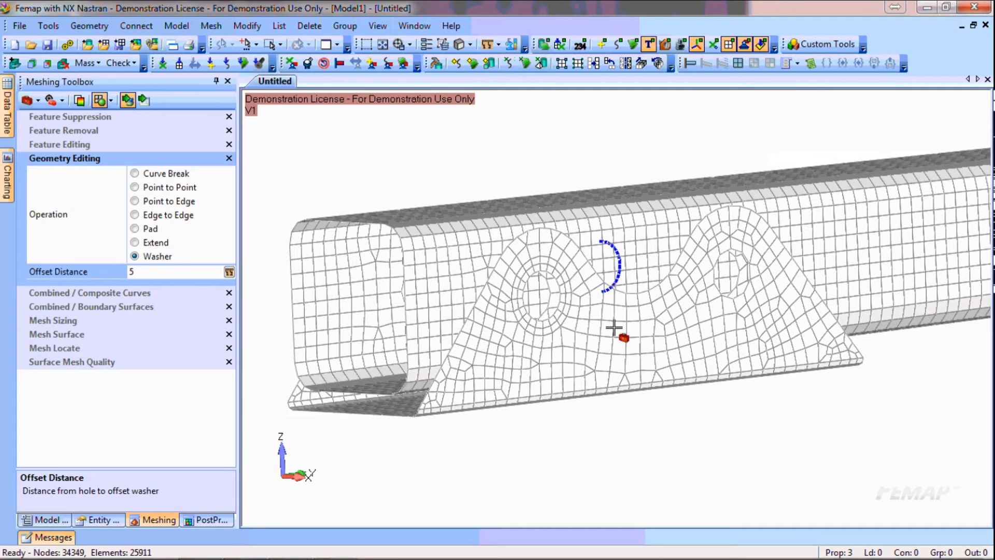
click(759, 311)
click(751, 292)
click(563, 318)
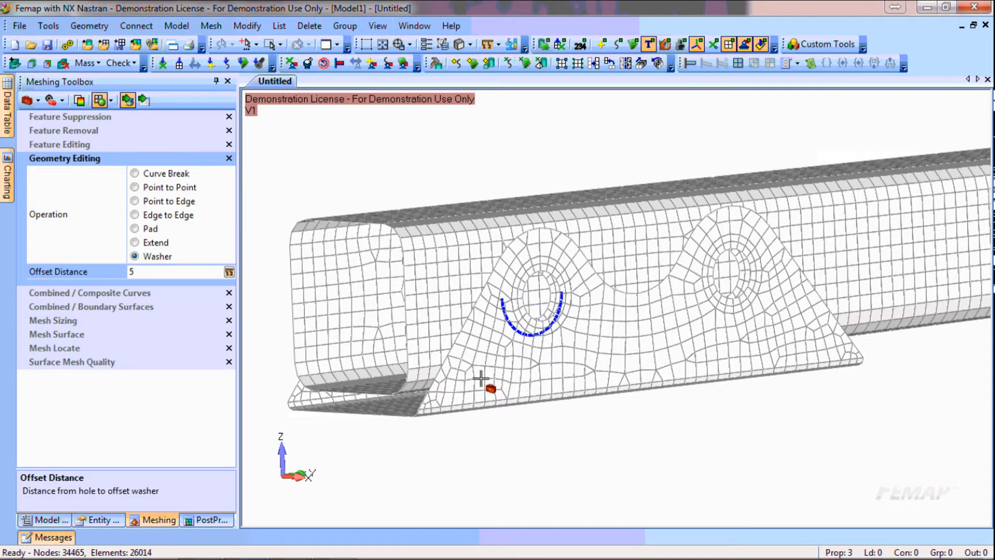
Step: Add washers with the same offset around the two holes on the opposite side of the bracket
middle_drag(477, 368, 724, 372)
scroll(518, 373, up, 2)
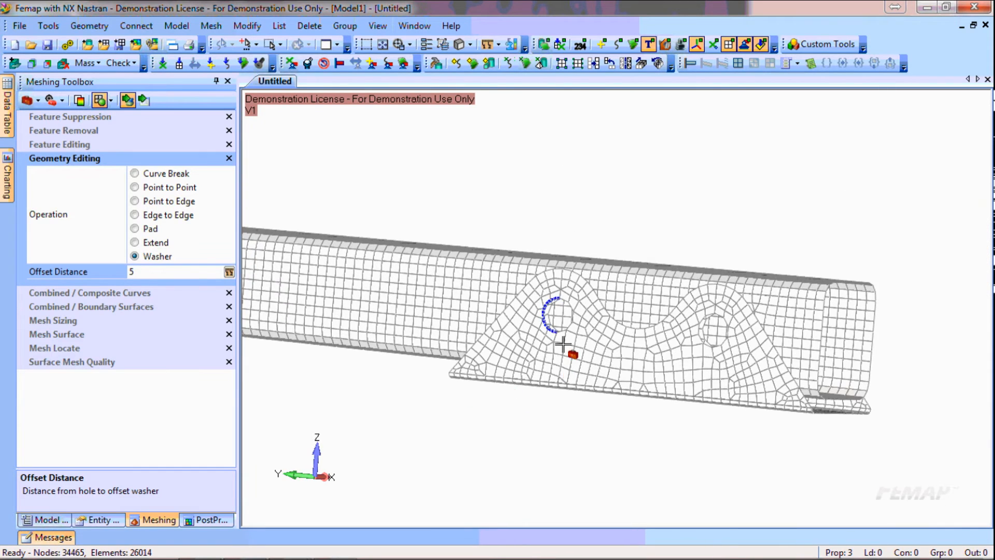
scroll(567, 353, up, 3)
click(534, 328)
click(533, 329)
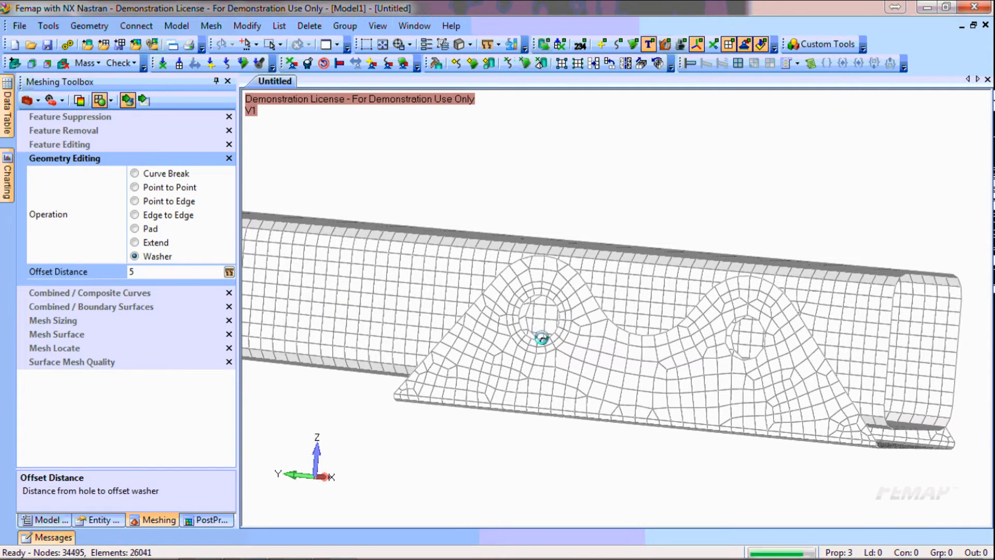
click(737, 355)
click(744, 357)
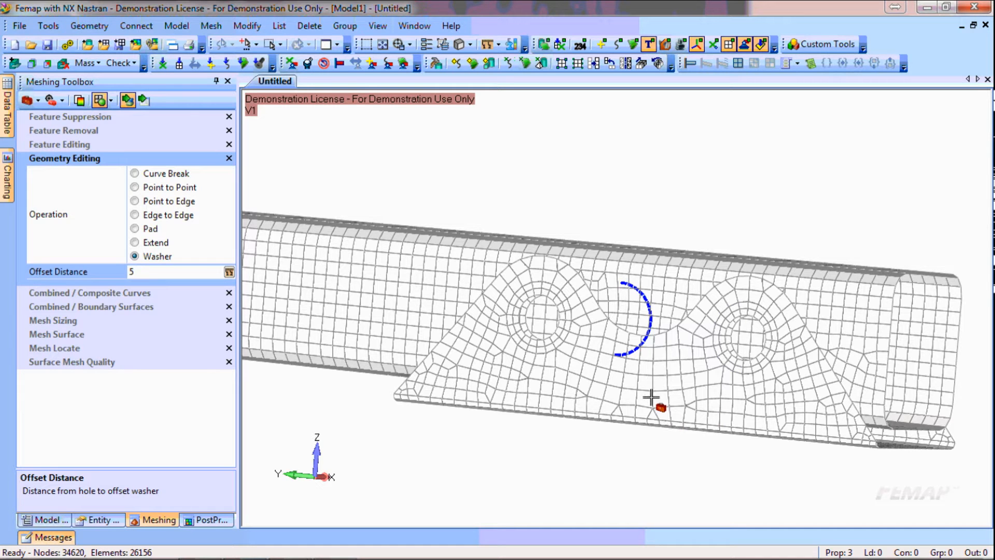
middle_drag(739, 209, 707, 228)
ctrl+middle_drag(790, 198, 712, 216)
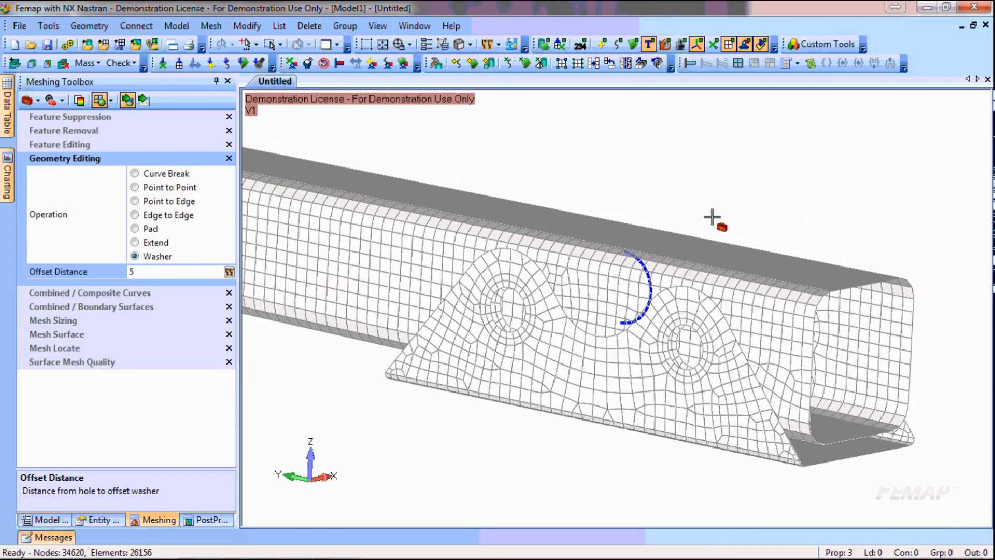
Step: Create a Hole To Hole Surface Fastener at the near-side bracket hole farther from the beam's open end, using its surrounding washer surfaces
click(826, 45)
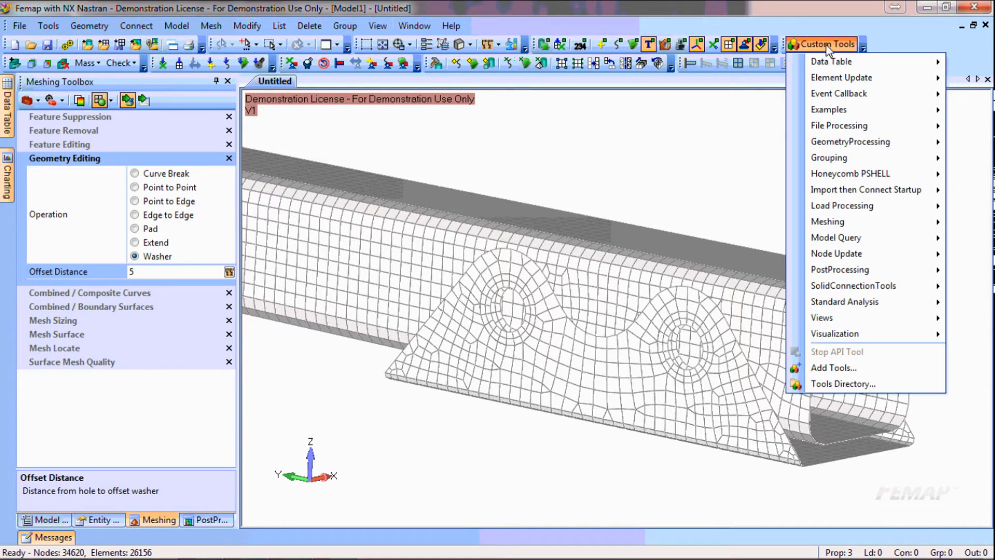
mouse_move(858, 220)
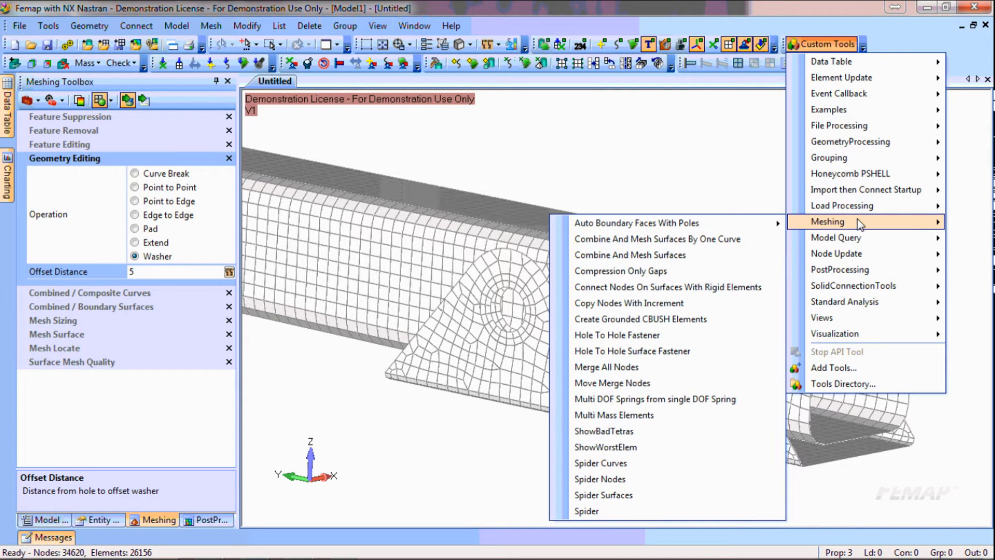
mouse_move(826, 197)
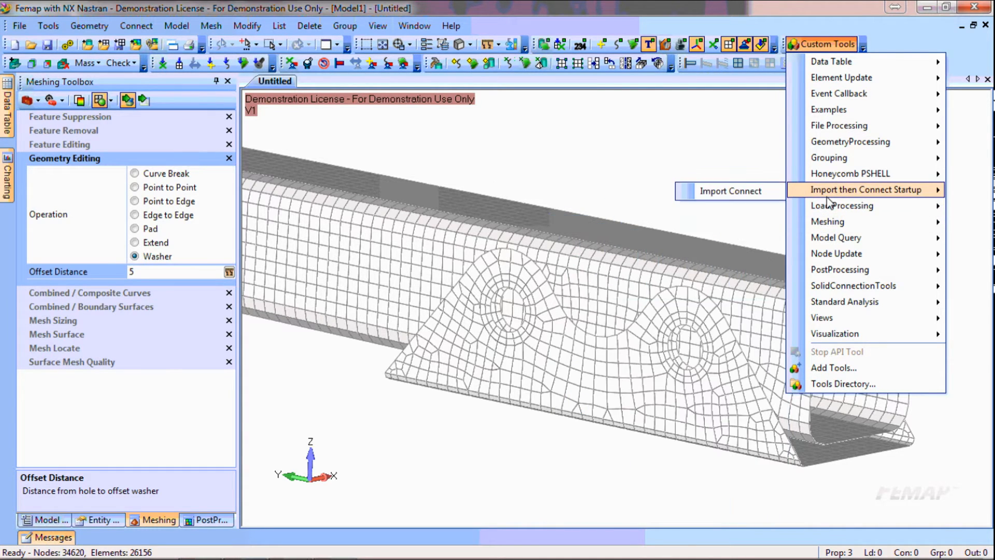
mouse_move(858, 304)
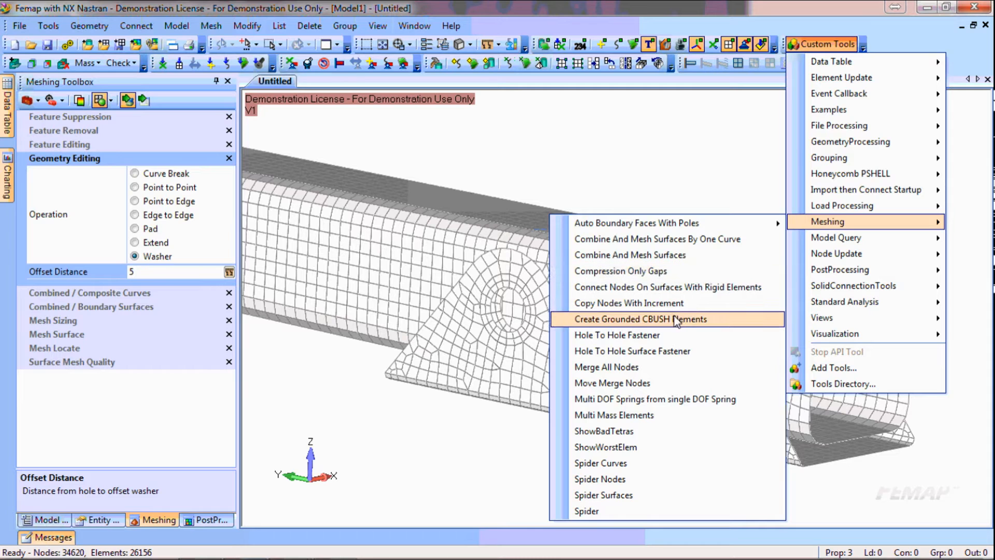
click(648, 351)
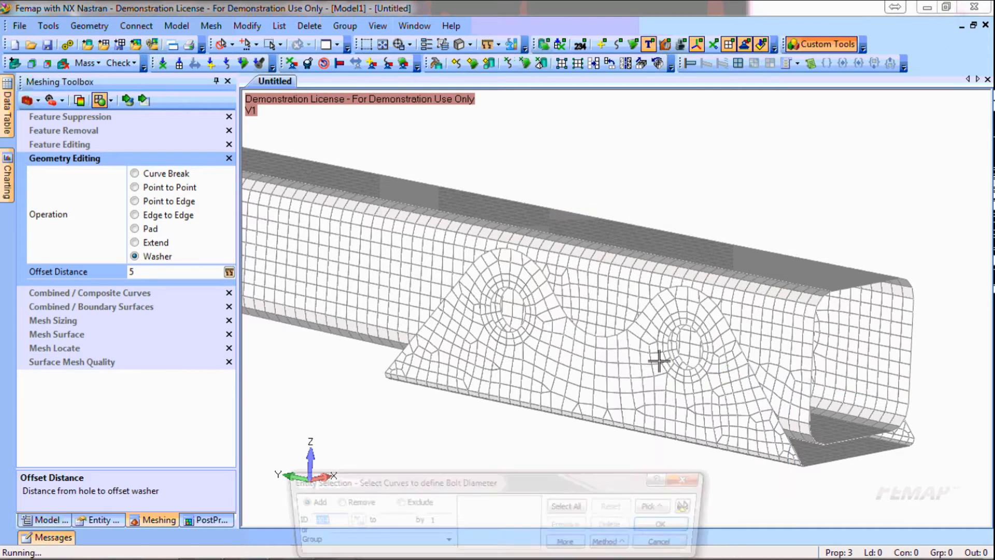
click(531, 336)
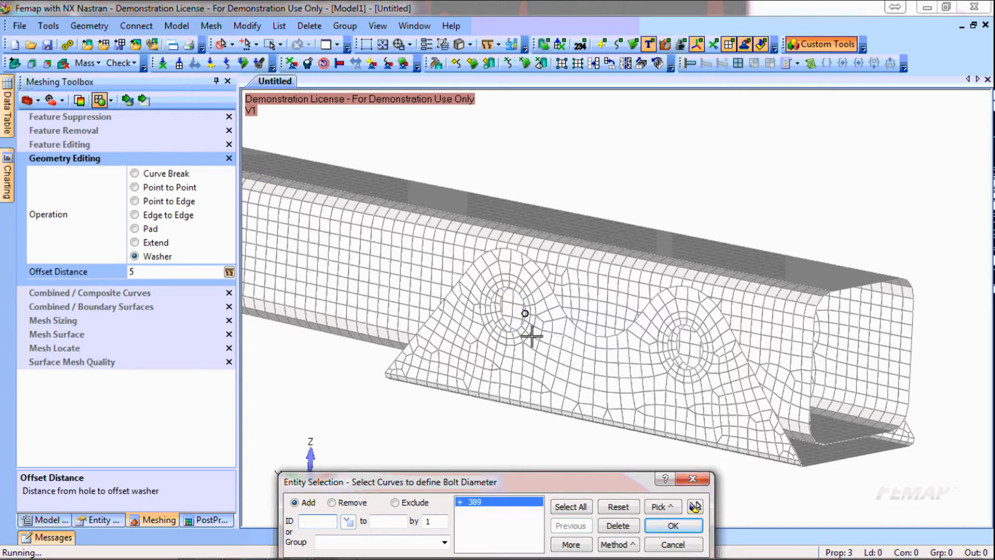
middle_click(531, 337)
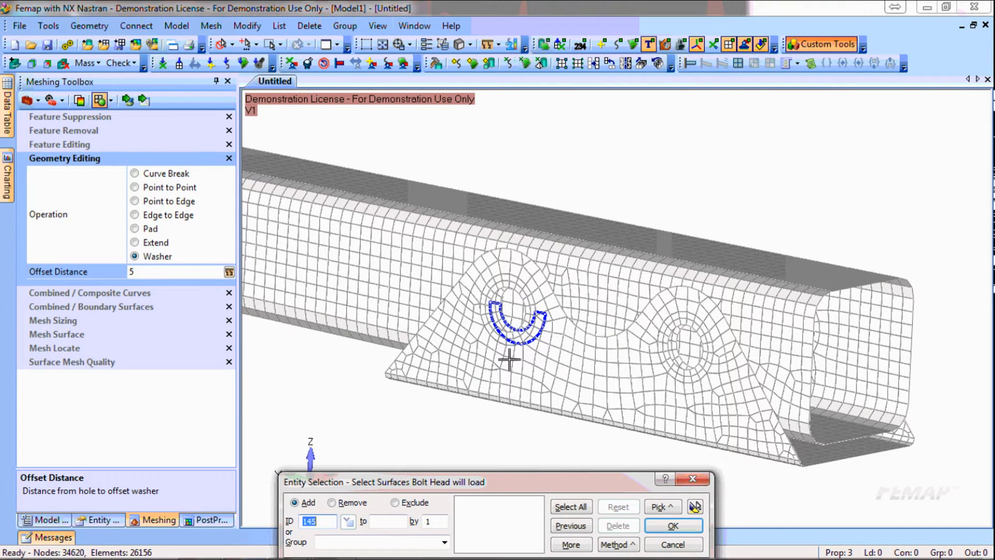
click(501, 327)
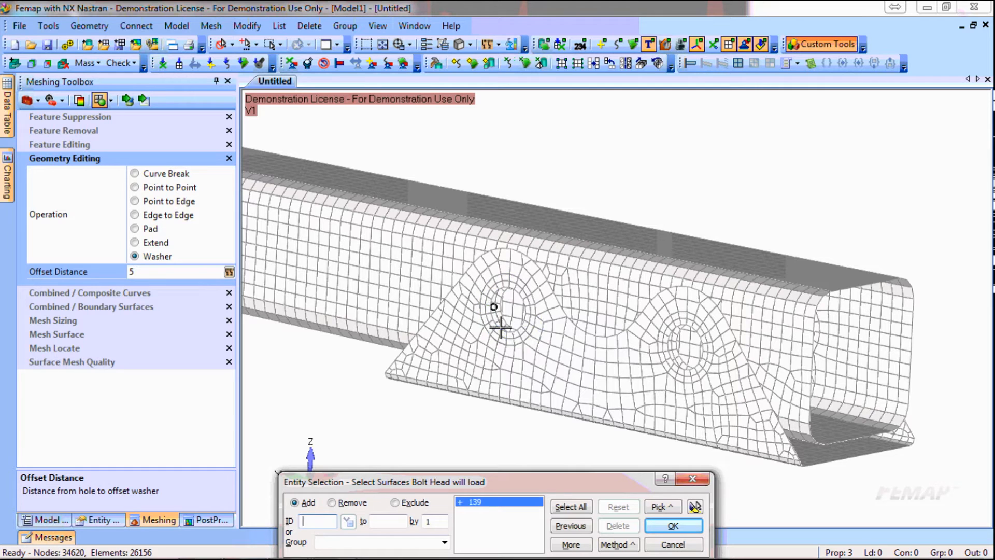
click(539, 321)
middle_click(522, 352)
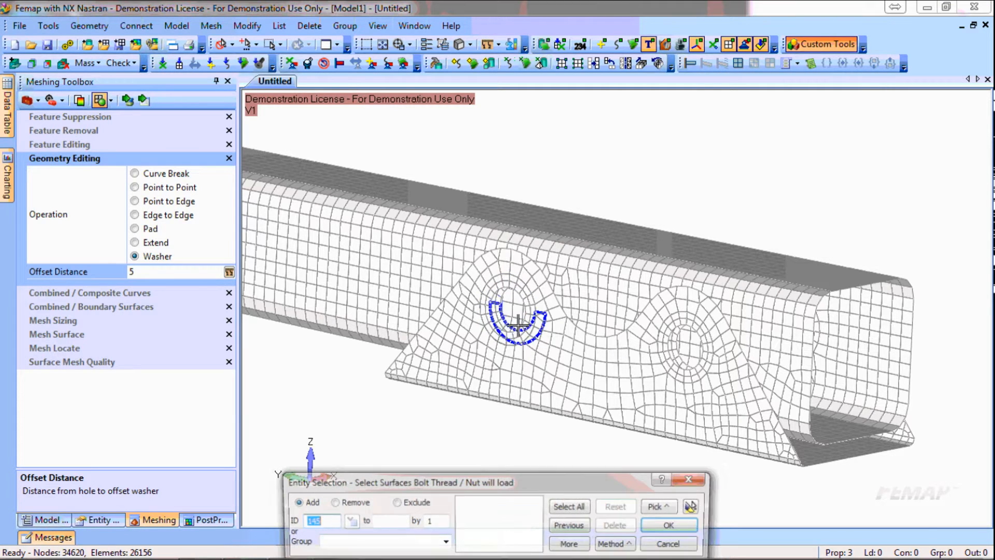
click(518, 327)
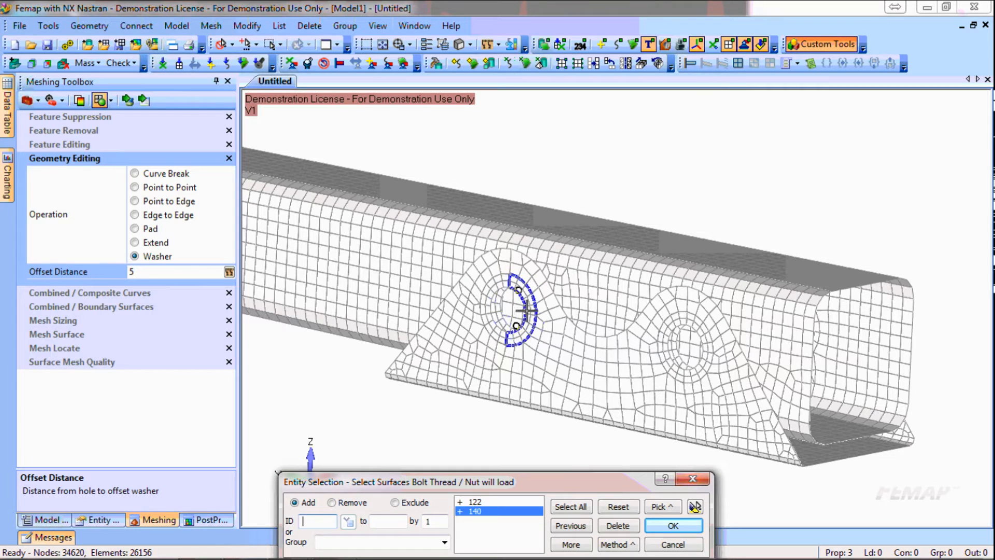
middle_click(613, 355)
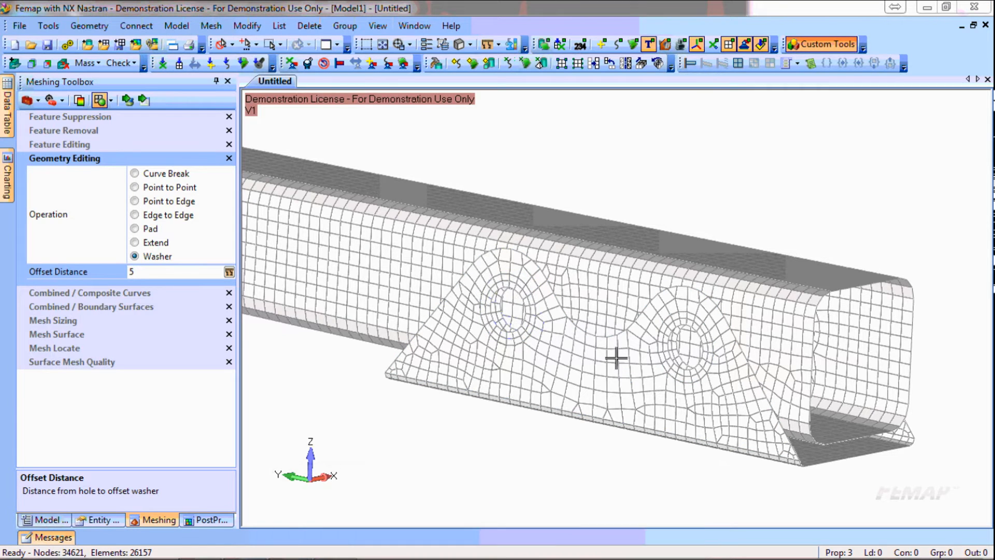
Step: Create another surface fastener at the near-side hole closest to the open end, with its washer surfaces loaded by bolt head and nut
click(711, 352)
middle_click(716, 394)
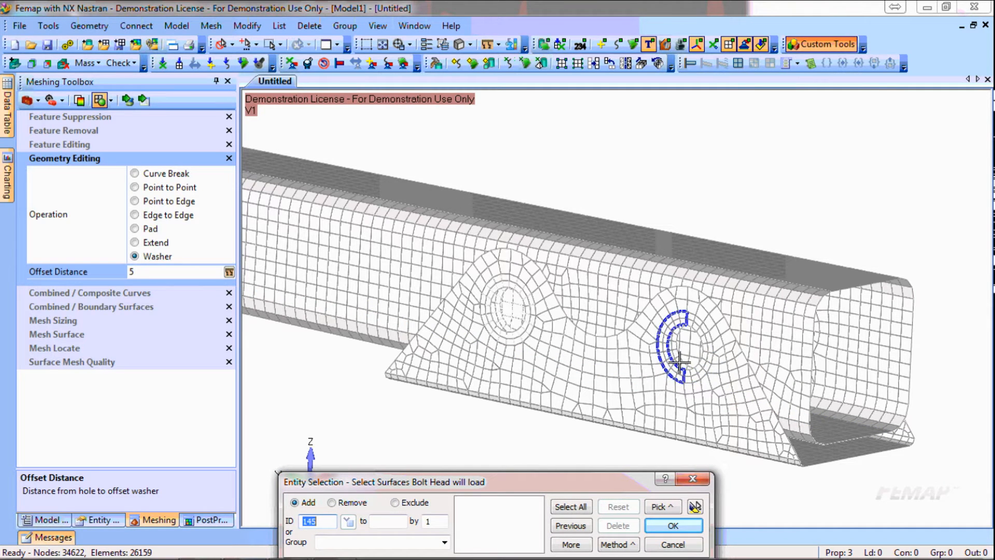
click(680, 360)
key(Return)
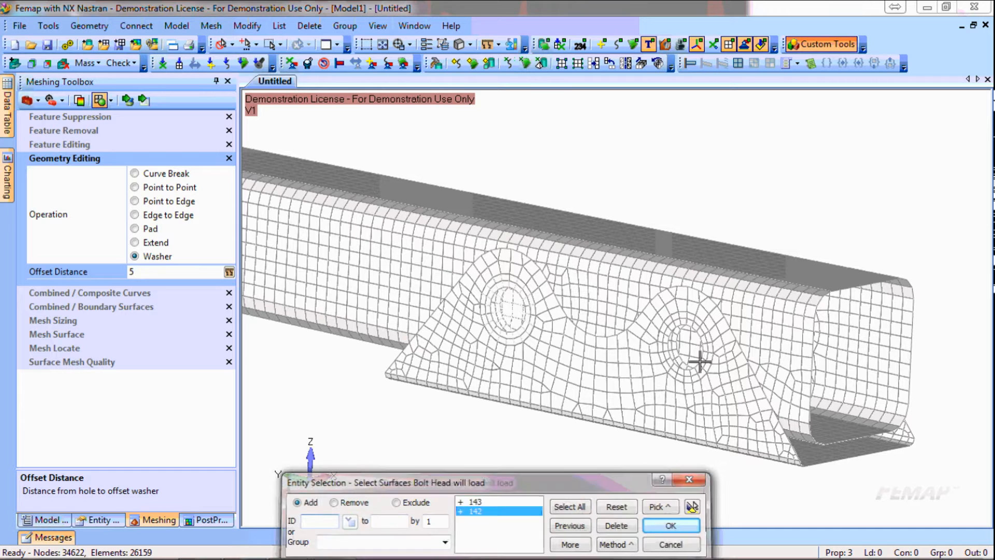
click(700, 372)
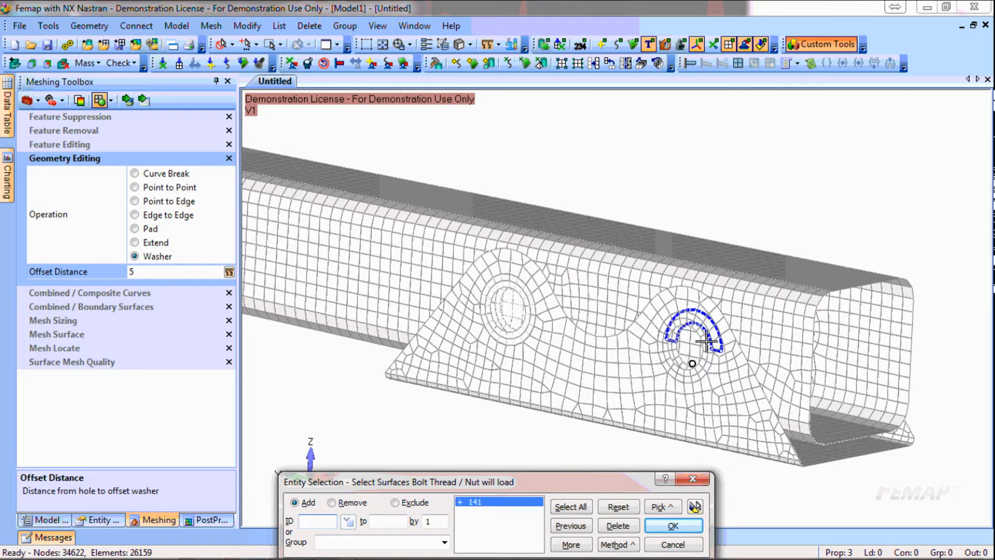
click(698, 343)
key(Return)
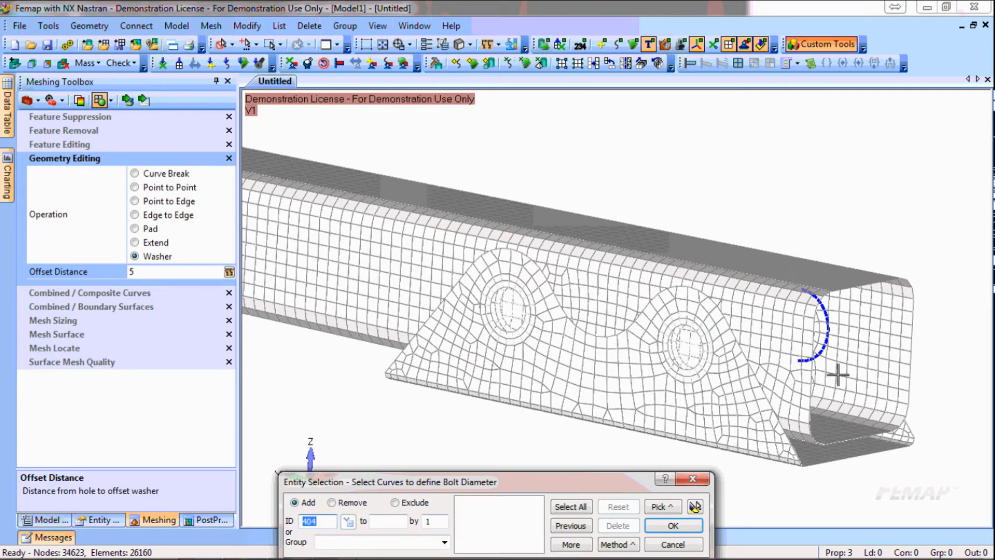
Step: On the opposite side of the bracket, create a surface fastener at the hole closest to the beam's open end
middle_drag(899, 372, 693, 362)
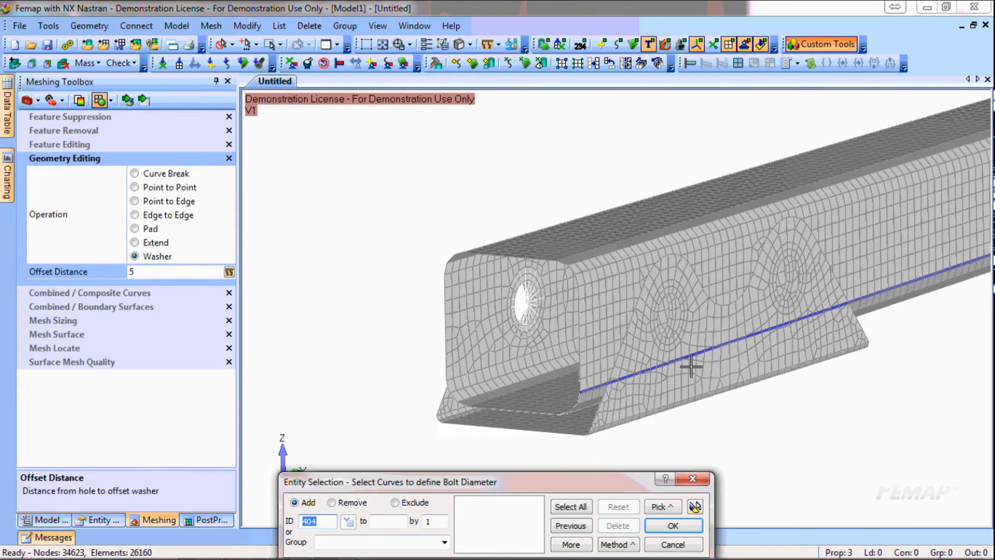
click(690, 330)
key(Return)
click(685, 328)
click(674, 327)
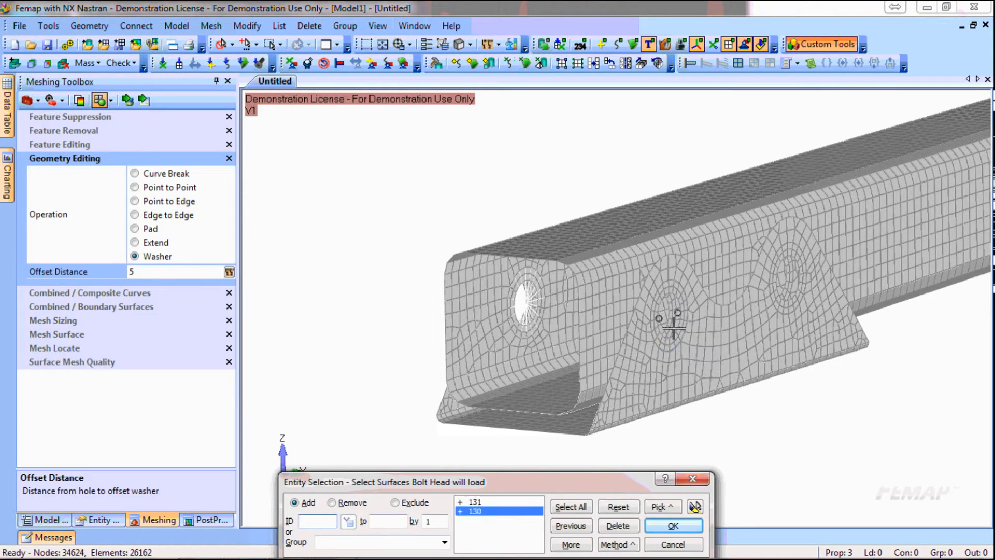
key(Return)
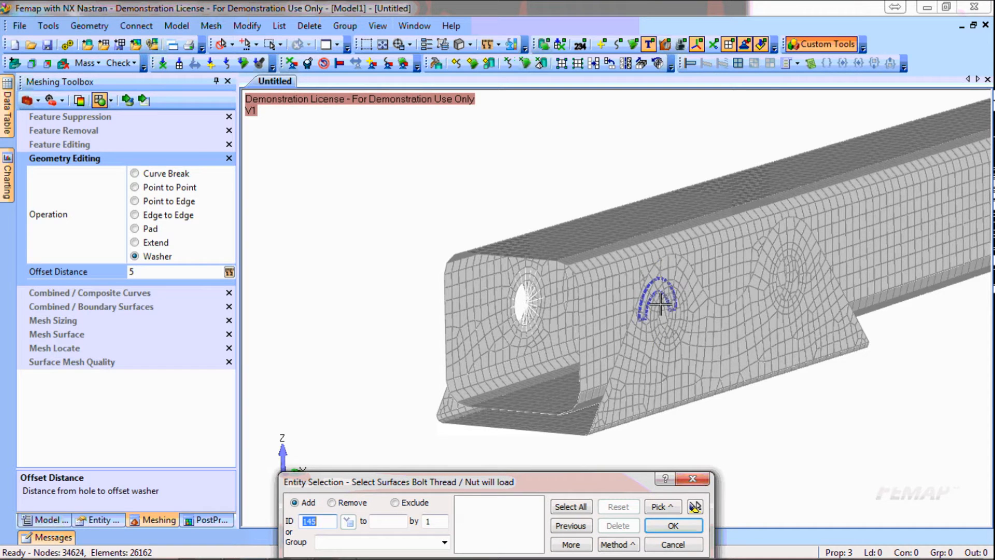
scroll(695, 338, up, 3)
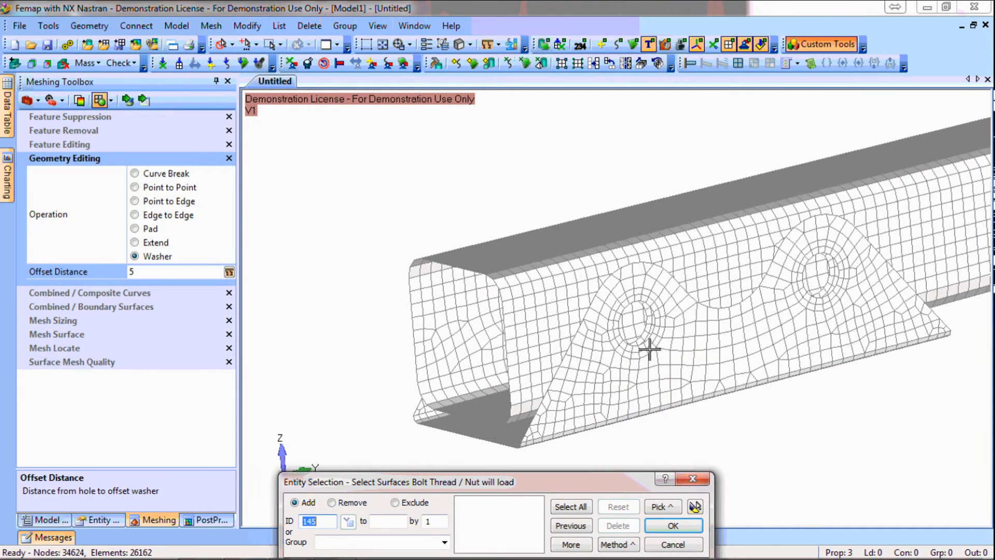
click(640, 321)
key(Return)
Step: Create the last surface fastener at the opposite side's remaining hole from its washer surfaces, and end the fastener tool
click(848, 299)
key(Return)
click(858, 297)
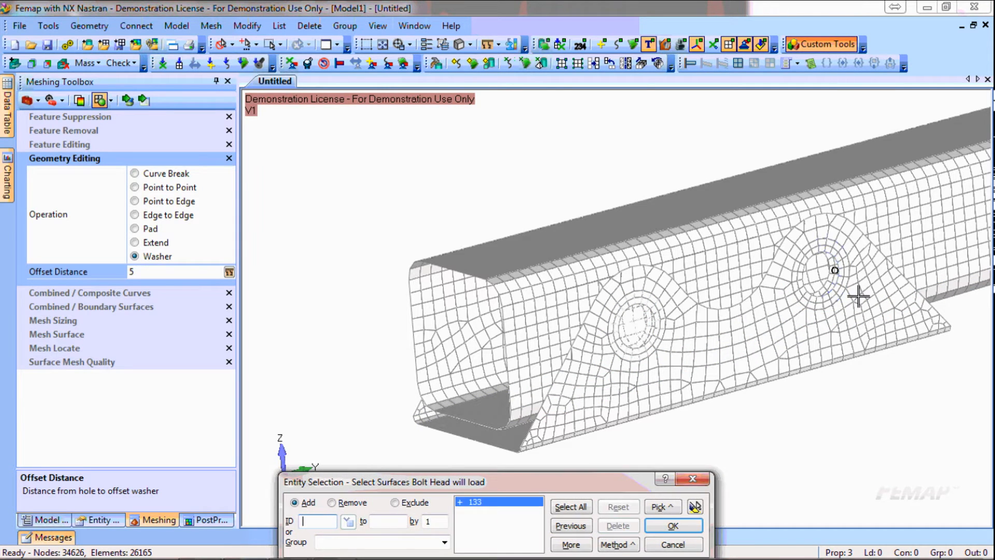
click(803, 296)
key(Return)
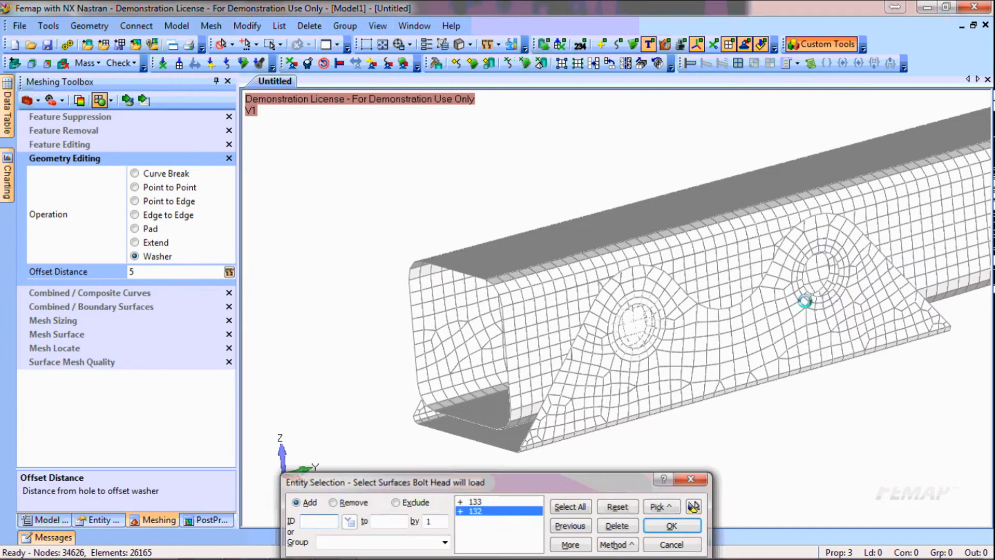
click(820, 312)
click(815, 251)
key(Return)
key(Escape)
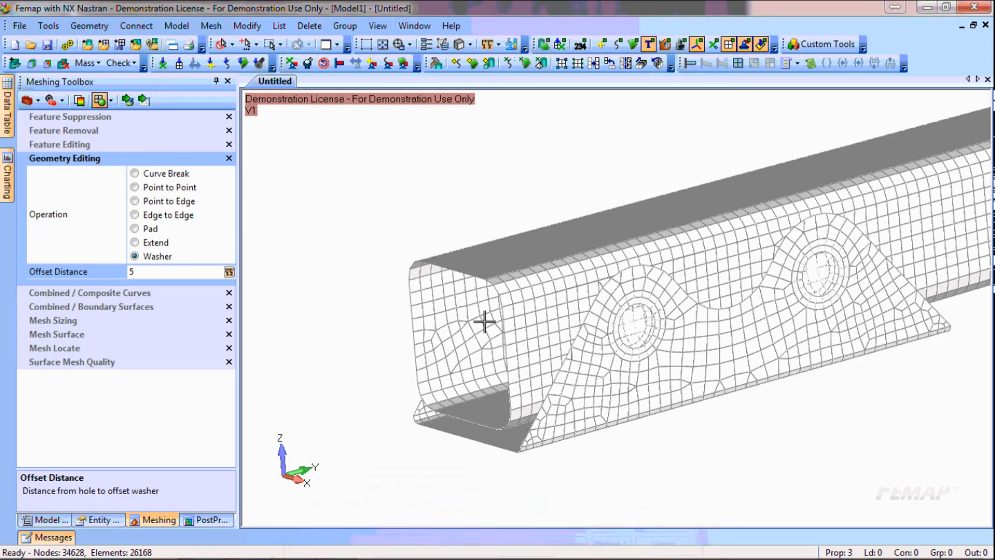
Step: Show the model tree and create a load set titled LS1 through the bolt preload command, without defining a preload
scroll(465, 330, down, 5)
middle_drag(824, 335, 612, 355)
mouse_move(548, 394)
middle_down()
mouse_move(627, 371)
mouse_move(601, 391)
middle_up()
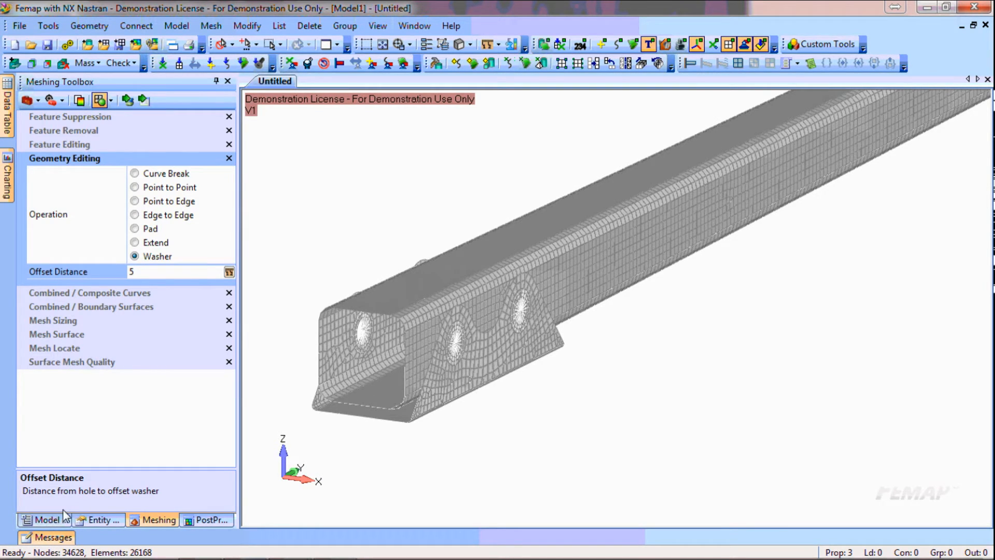
click(51, 520)
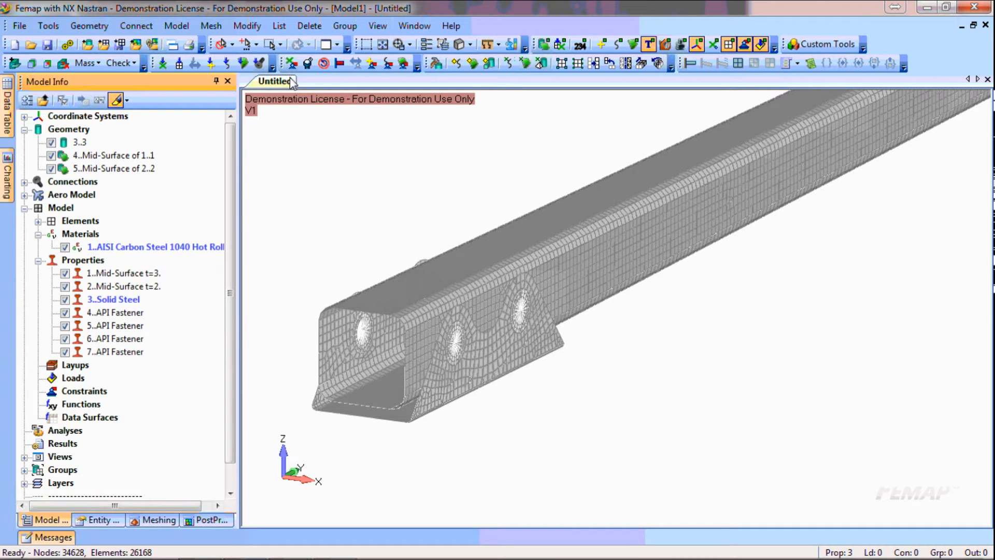
click(259, 64)
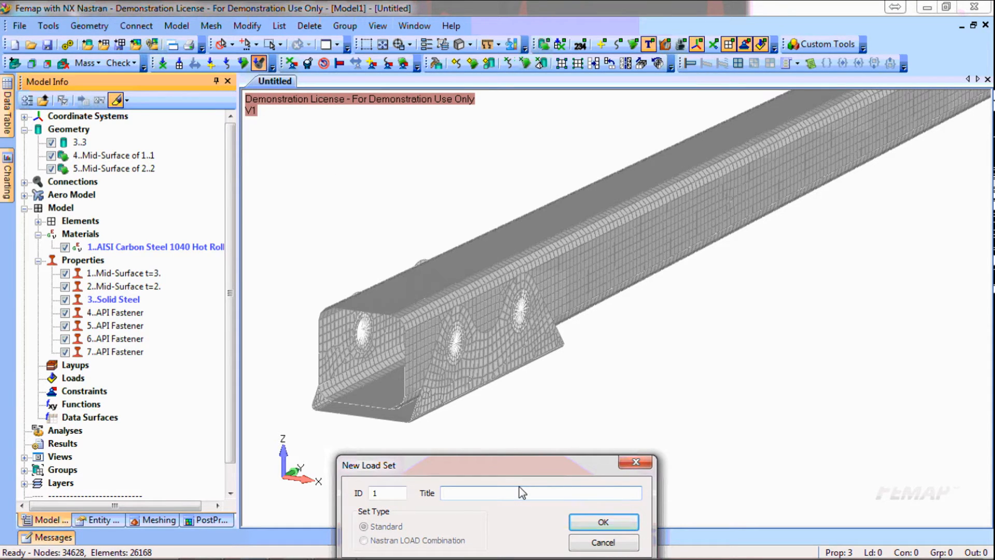
text(LS1)
key(Return)
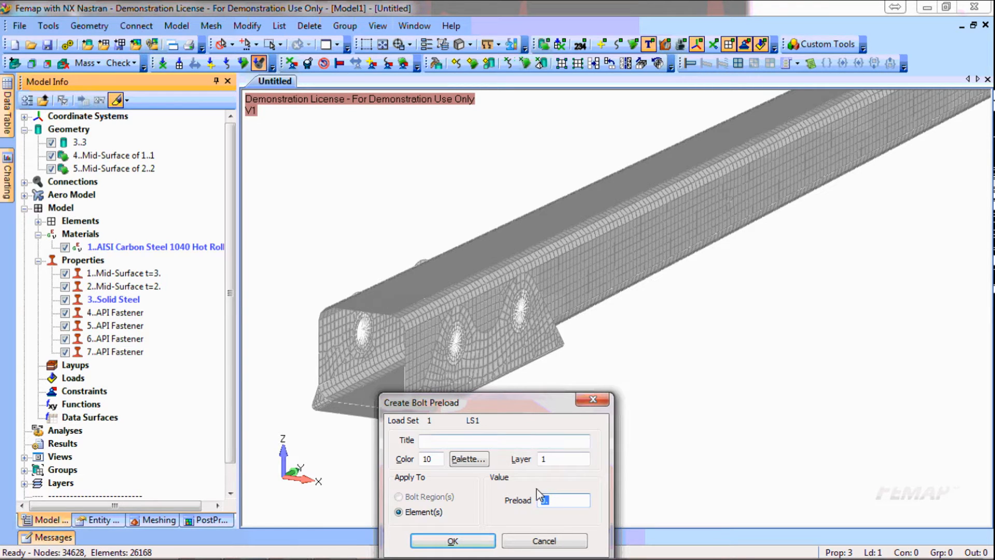
key(Escape)
Step: Try to define a Beam/Bar bolt region from element 9 at the bracket hole closest to the open end
click(136, 26)
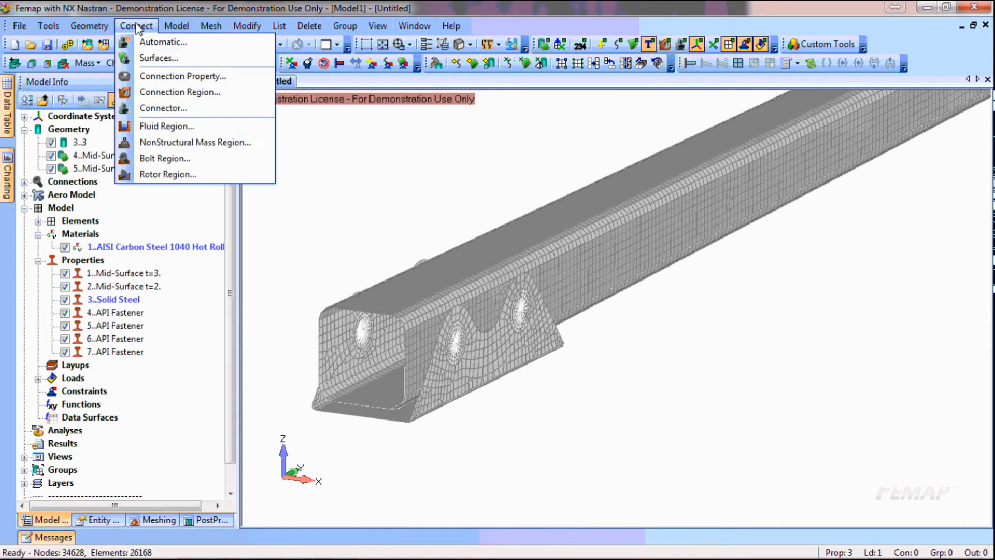
click(164, 158)
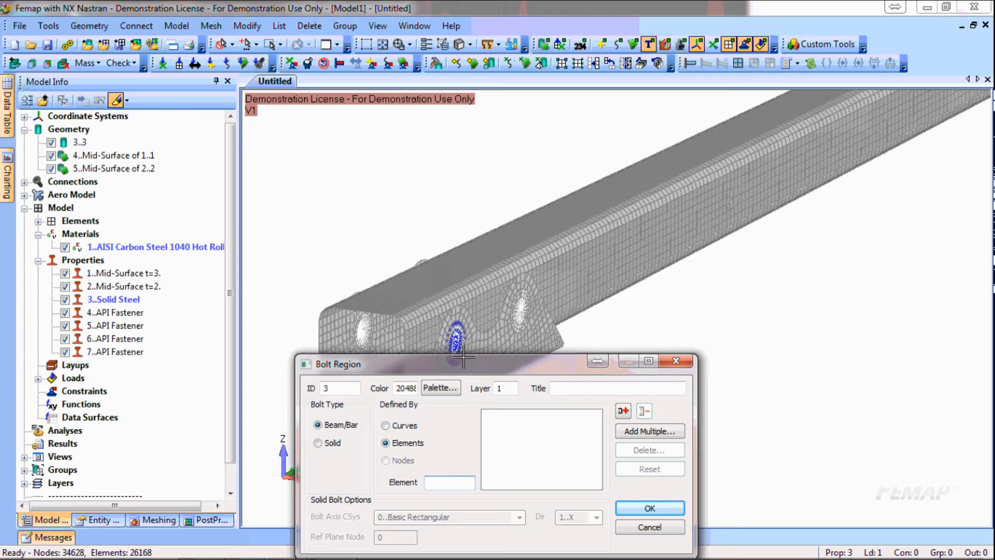
drag(465, 372, 722, 203)
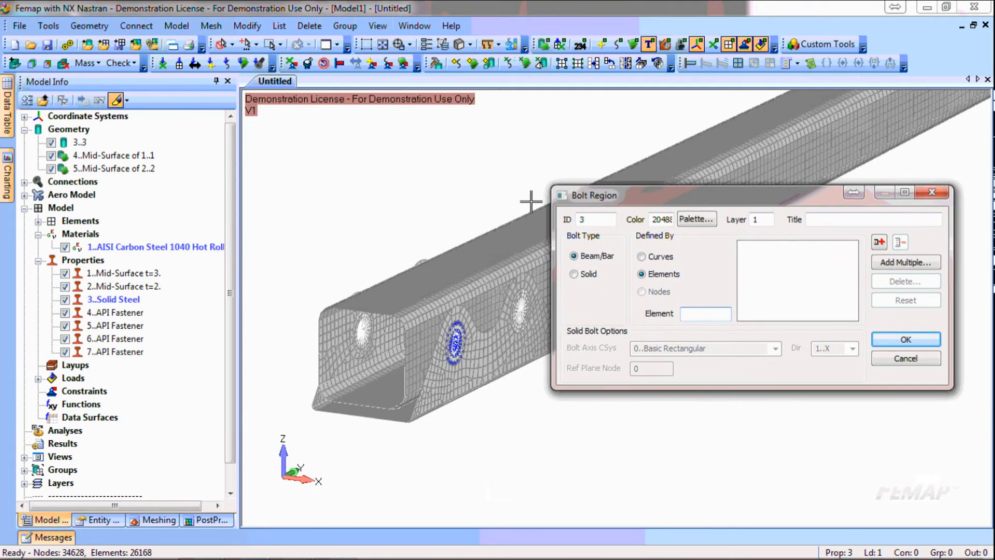
right_click(449, 171)
click(507, 368)
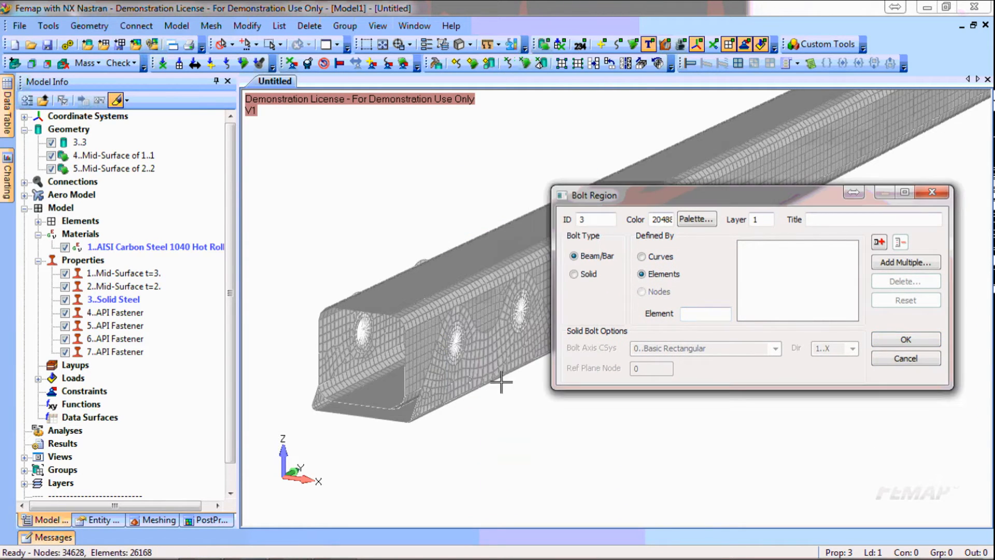
click(459, 352)
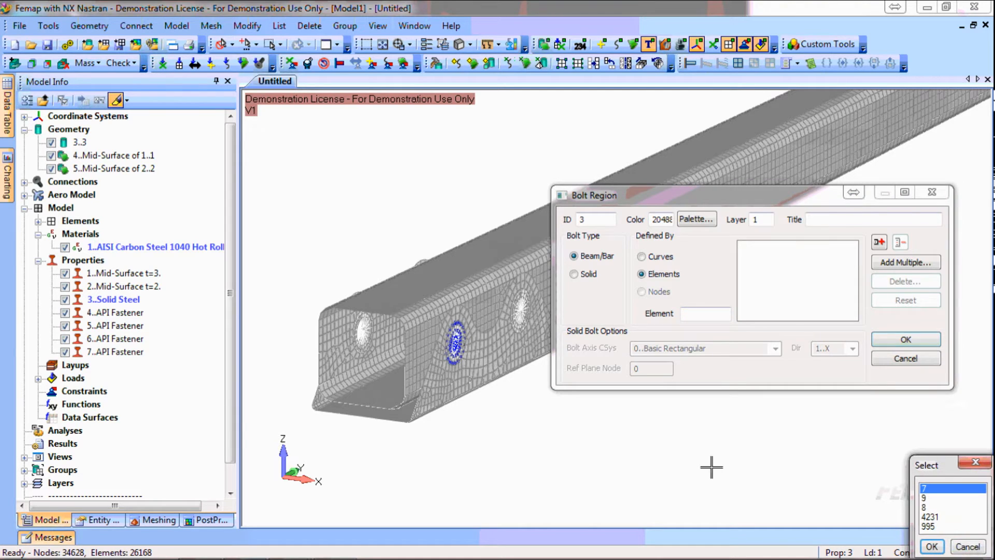
click(929, 497)
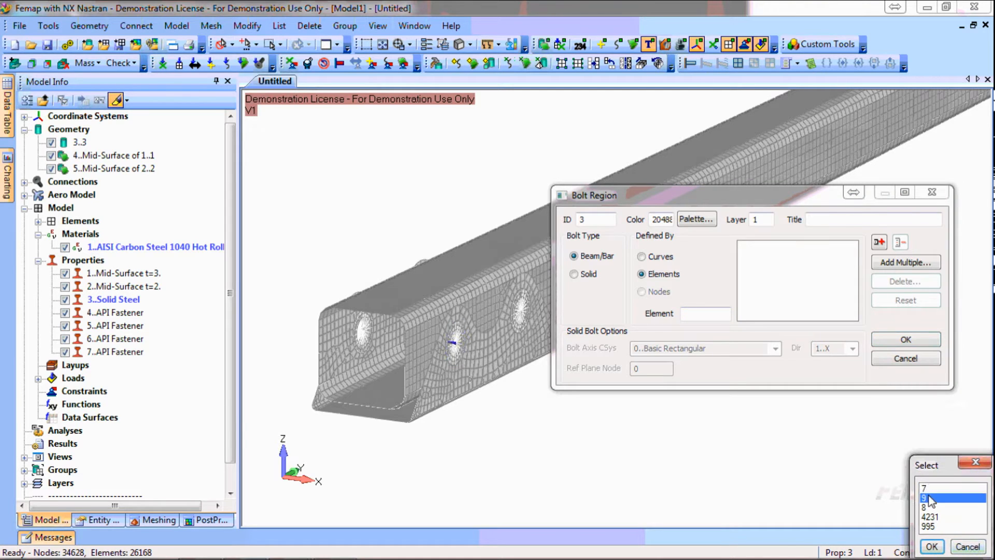
click(931, 546)
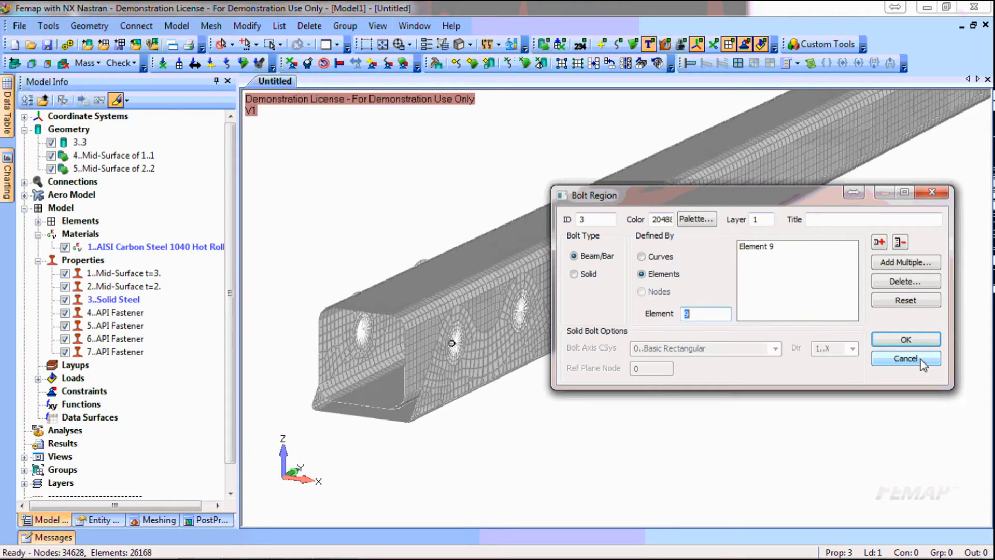
click(920, 358)
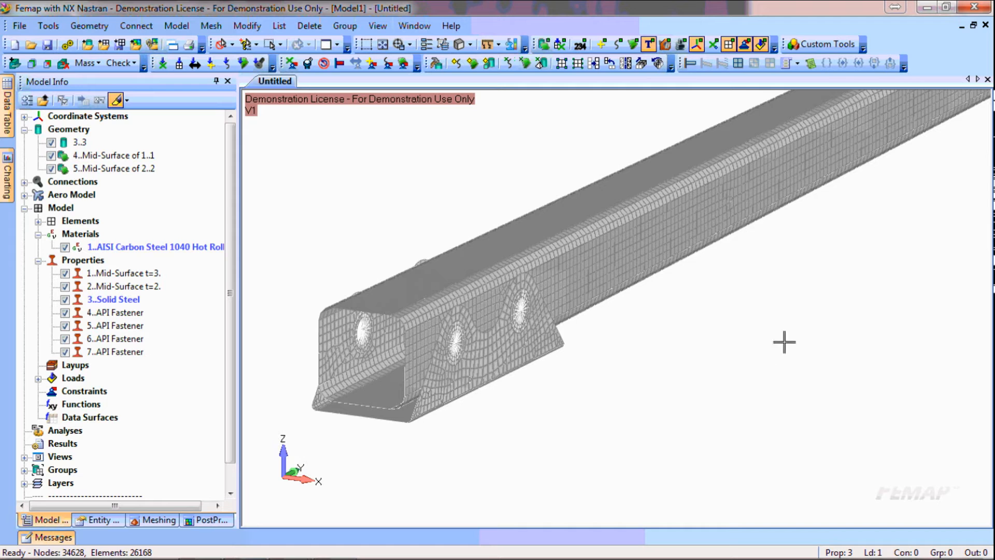
ctrl+middle_drag(866, 211, 833, 253)
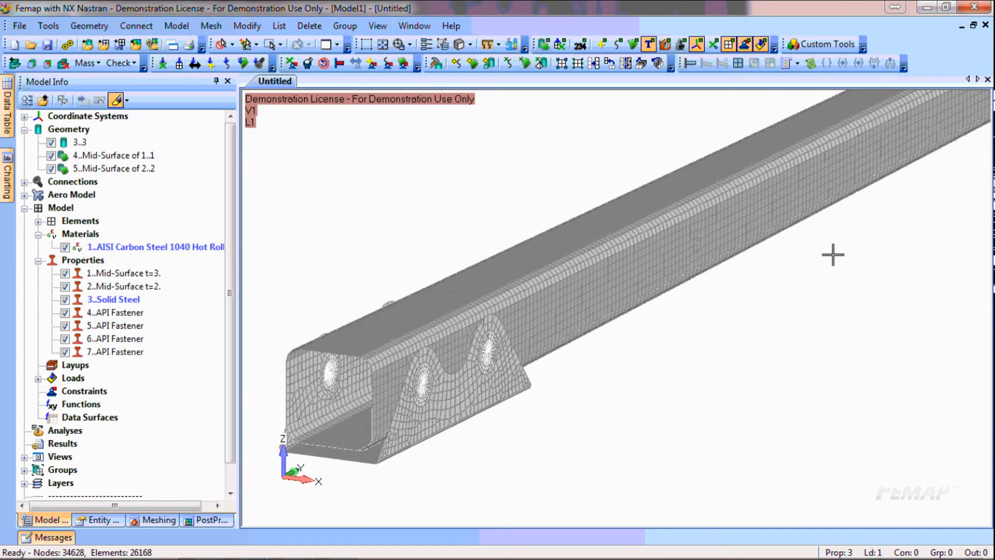
Step: Start a load on surfaces and select hole surfaces 75 and 62 of the lug at the beam's far end
scroll(793, 253, down, 3)
ctrl+middle_drag(911, 208, 756, 318)
scroll(771, 292, down, 2)
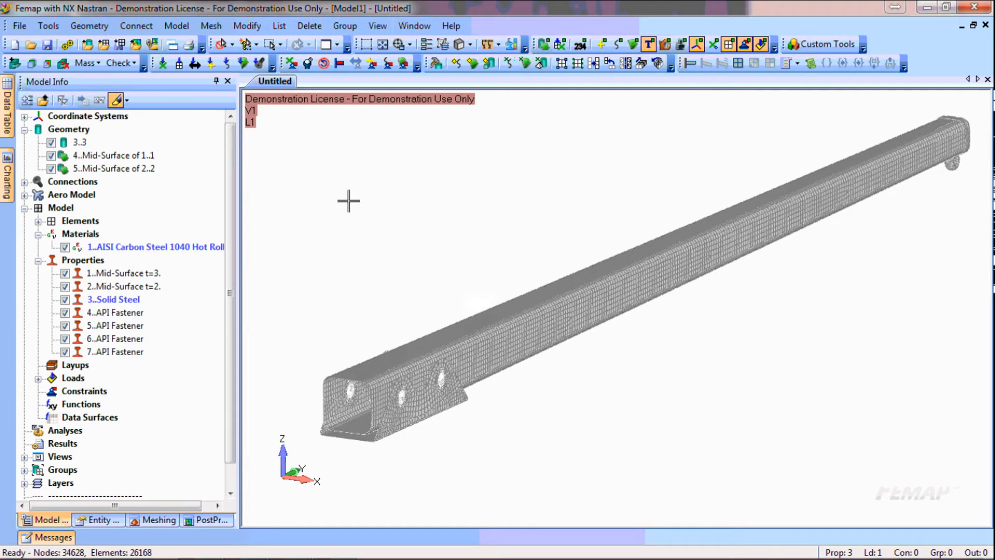
click(244, 66)
ctrl+middle_drag(970, 219, 724, 264)
scroll(712, 212, up, 3)
scroll(719, 221, up, 4)
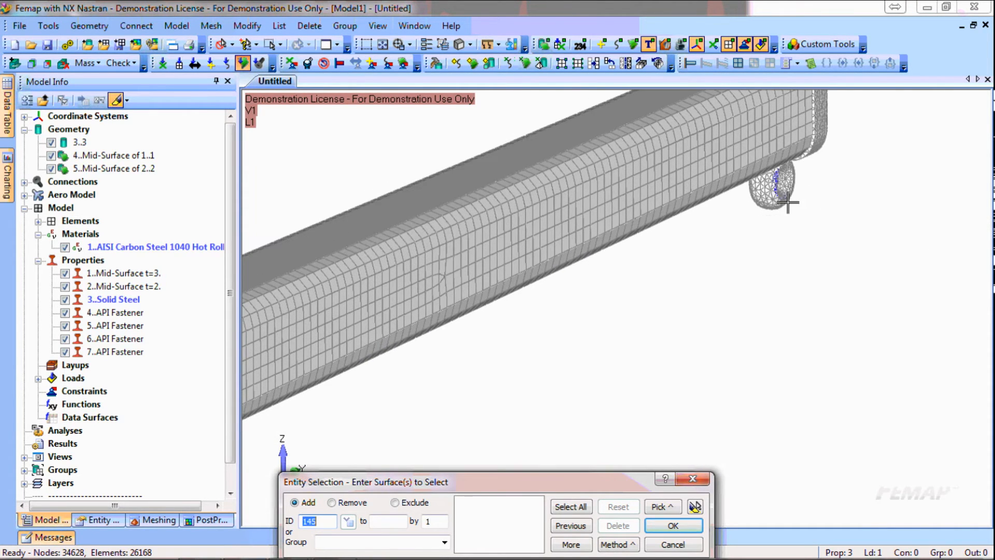
click(788, 196)
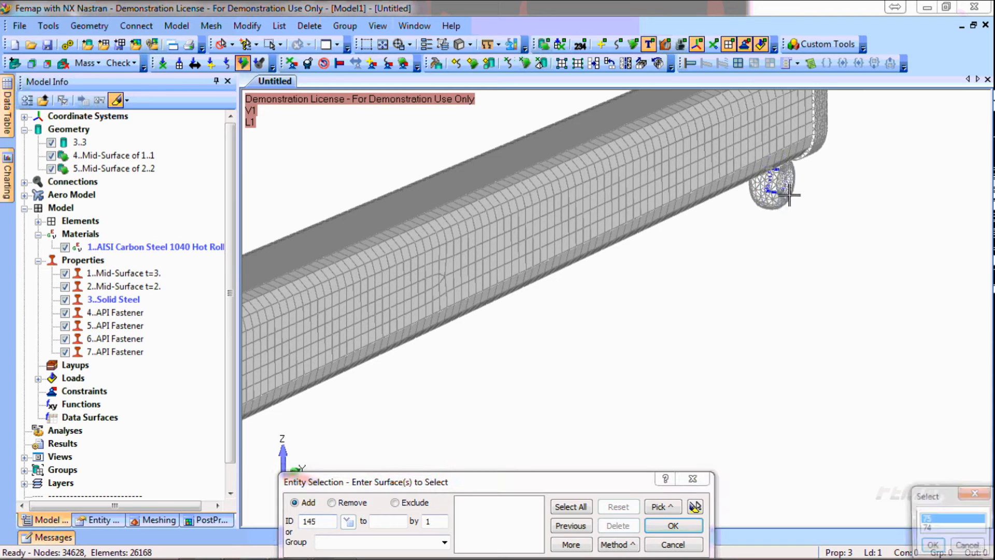
key(Return)
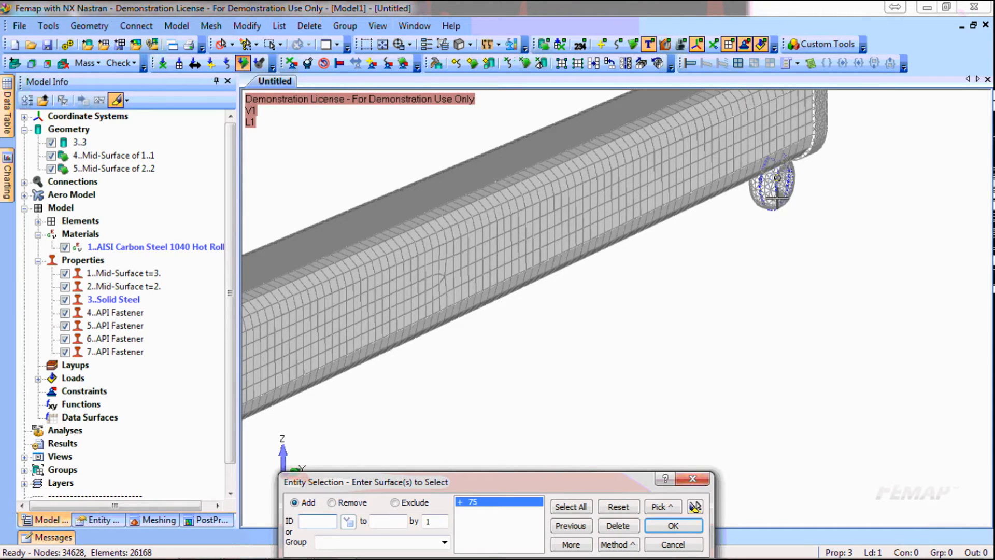
click(777, 197)
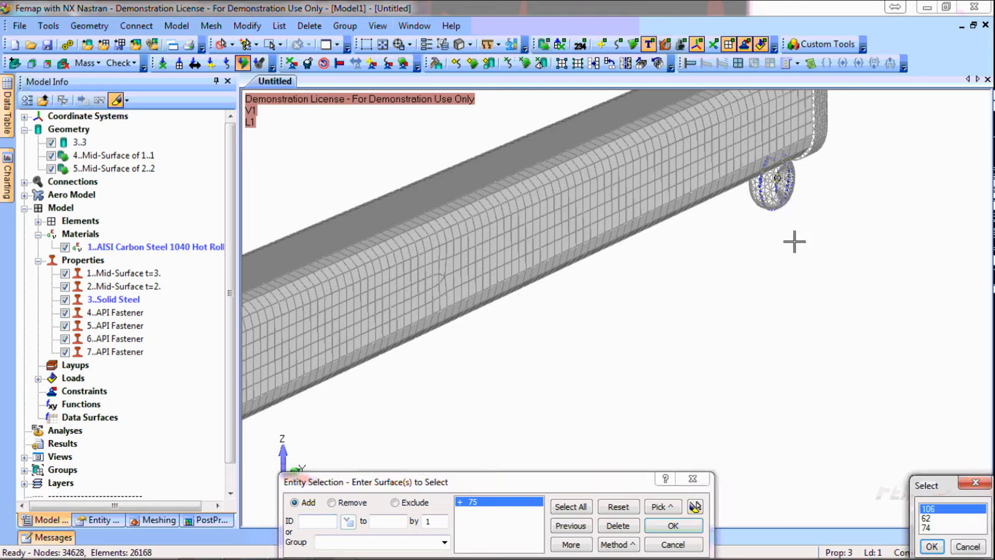
click(926, 520)
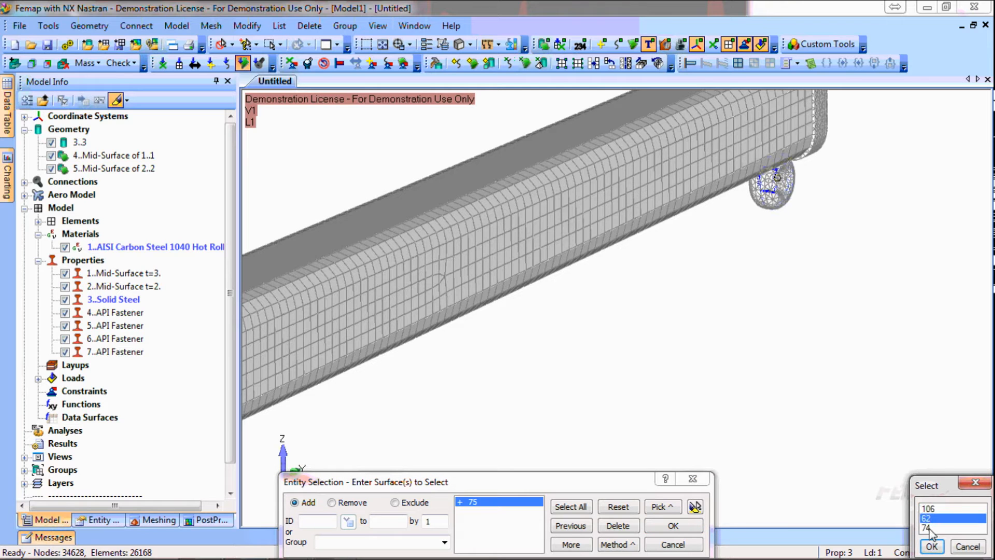
click(933, 547)
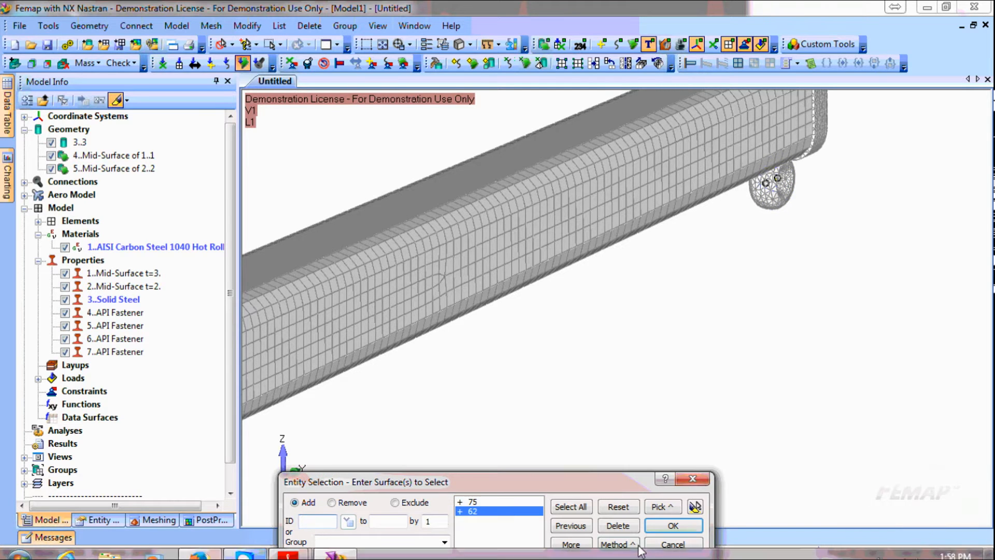
click(693, 506)
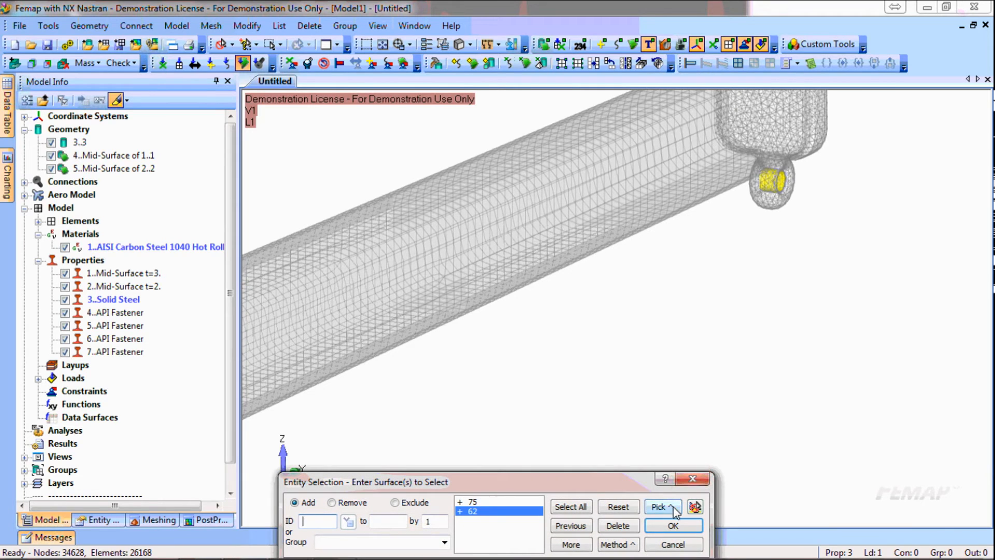
click(673, 526)
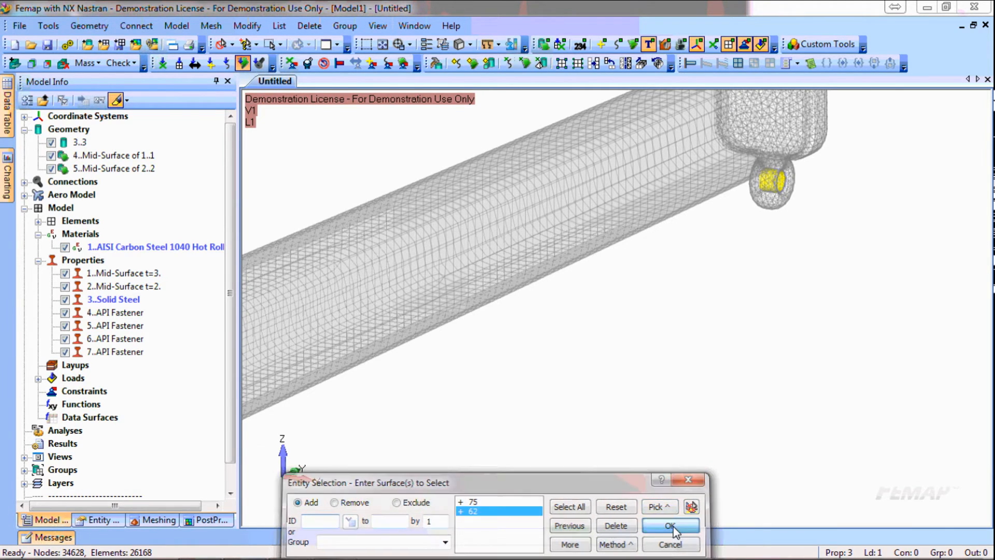
Step: Apply a constant total force with an FZ component of -1750 to the selected lug surfaces, and end the surface load command
drag(449, 260, 540, 203)
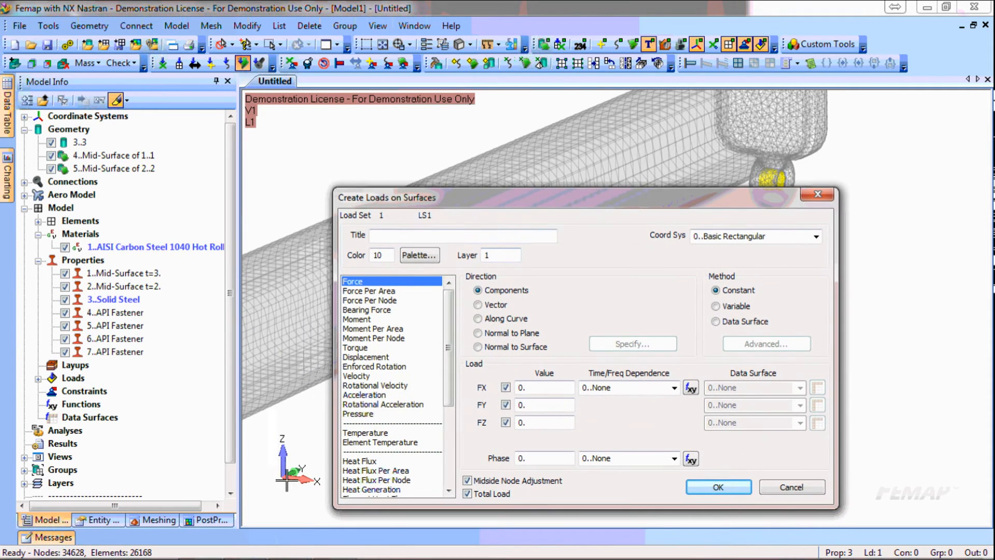
click(551, 422)
text(-175)
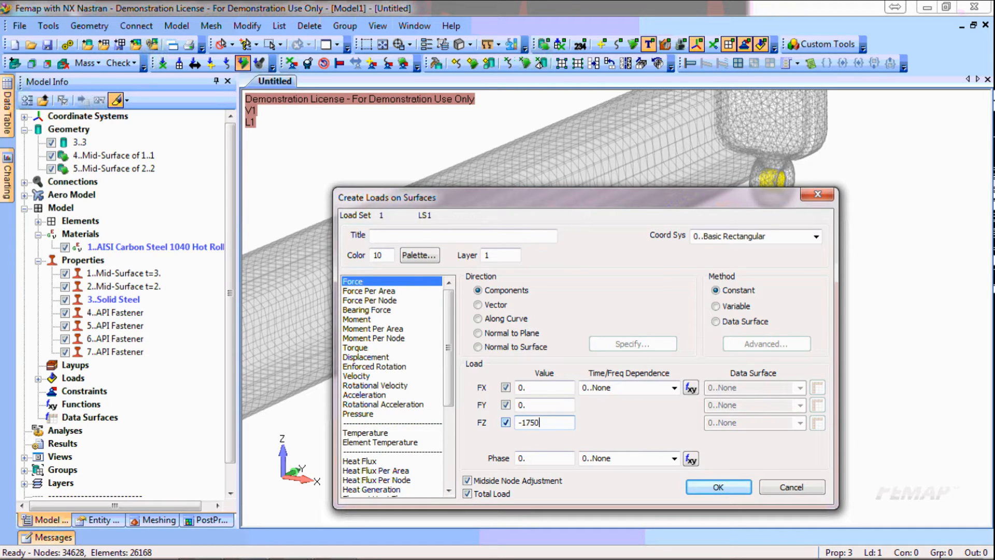
key(Return)
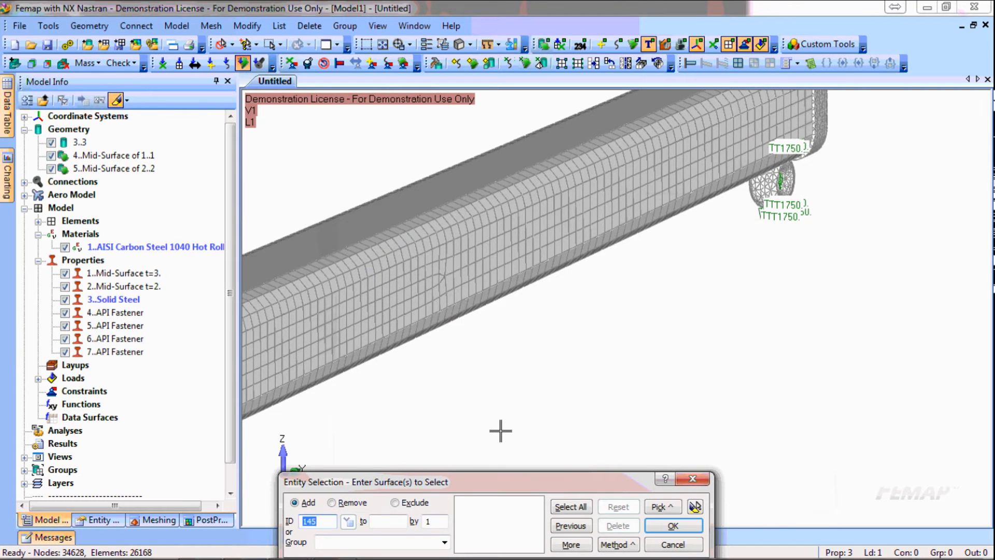
key(Escape)
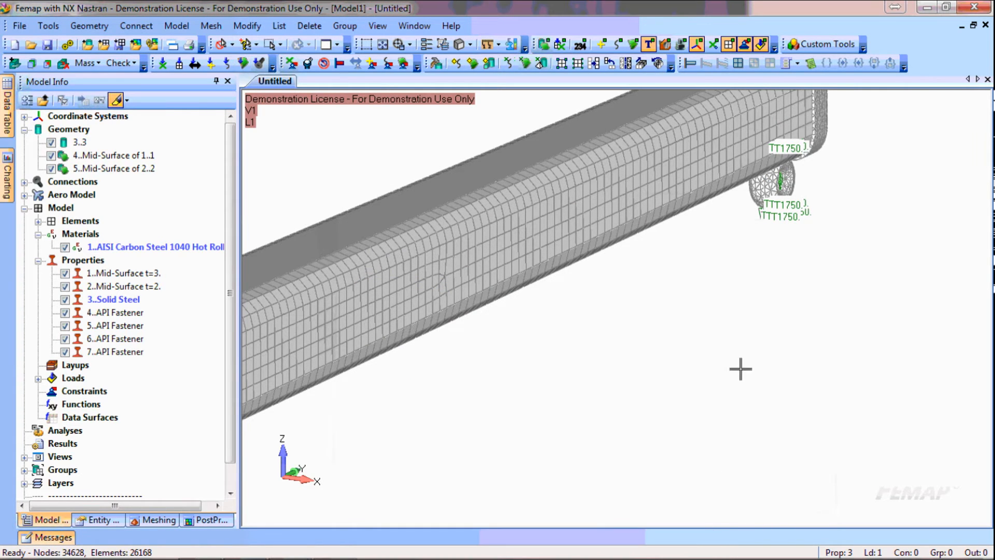
Step: Copy load set LS1 and rename the copy Lift with Rotation
scroll(836, 367, down, 2)
scroll(830, 363, down, 3)
ctrl+middle_drag(542, 427, 696, 391)
scroll(772, 378, down, 3)
ctrl+middle_drag(618, 421, 764, 372)
scroll(757, 373, down, 2)
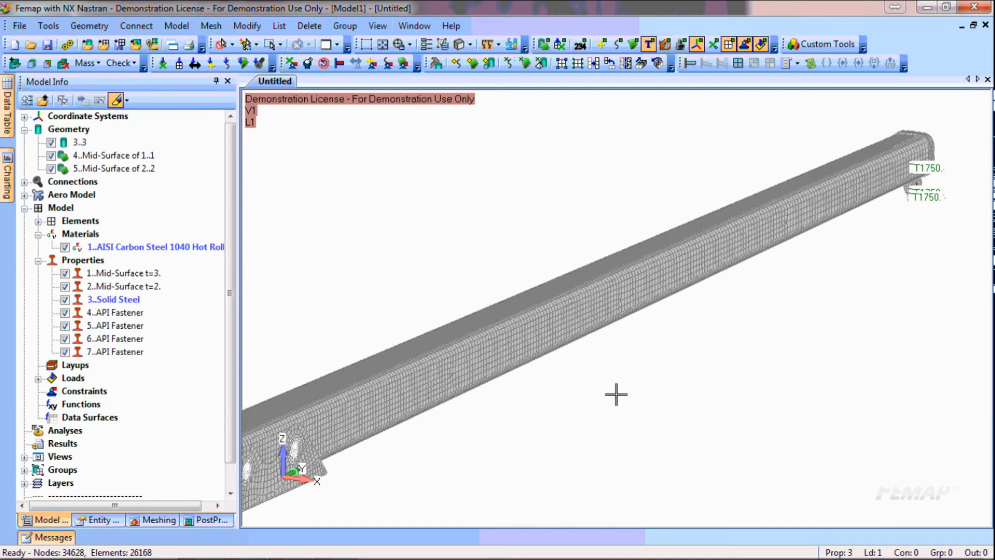
click(38, 379)
right_click(83, 393)
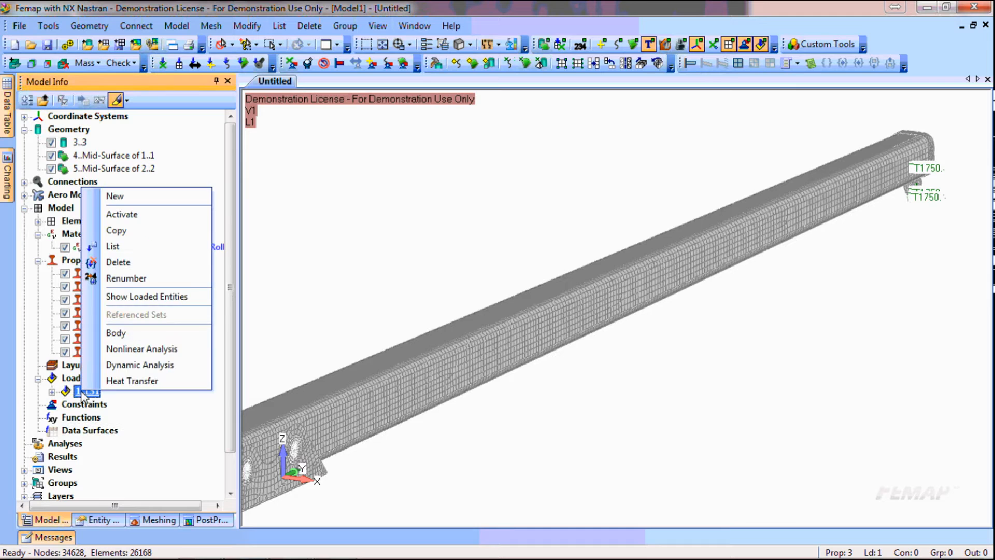
click(132, 232)
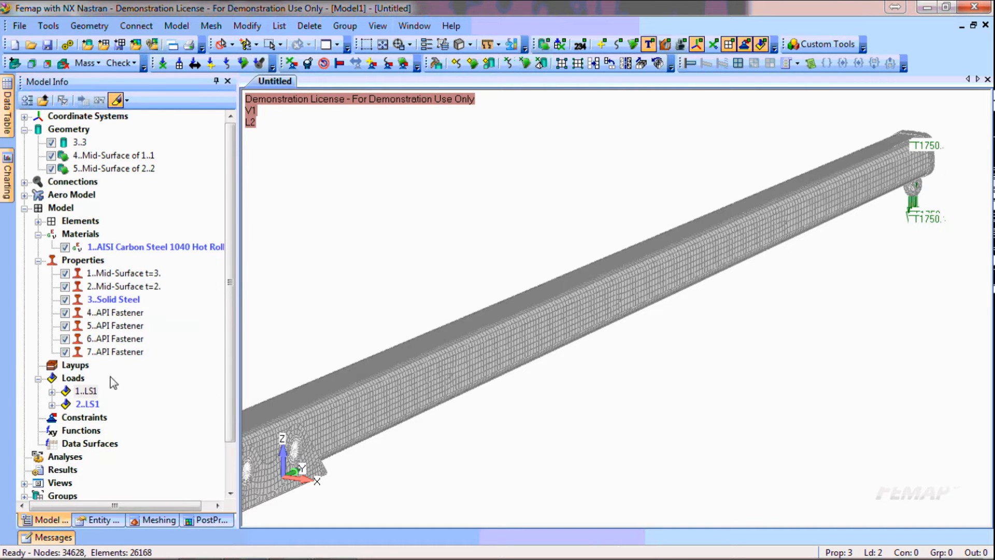
click(99, 406)
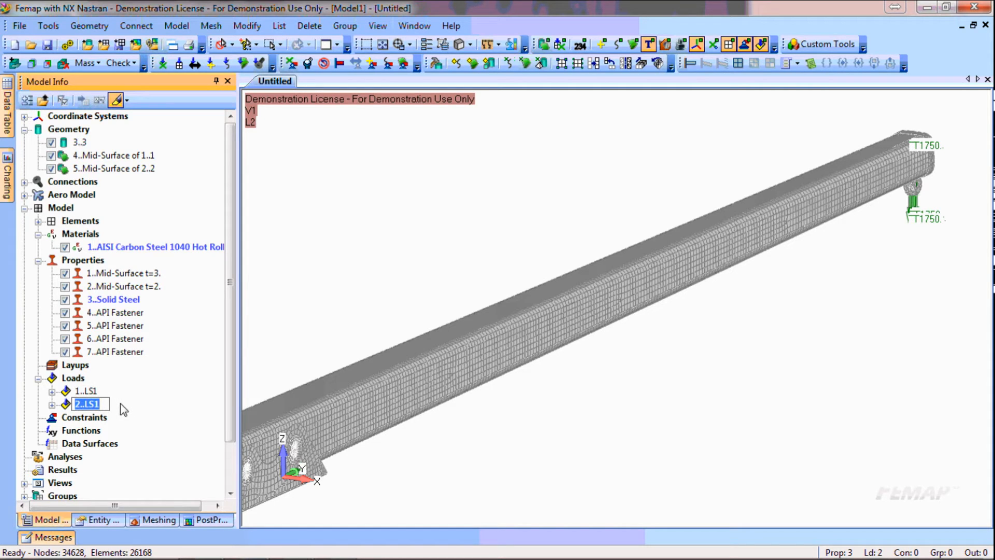
text(Lift with Rotation)
key(Return)
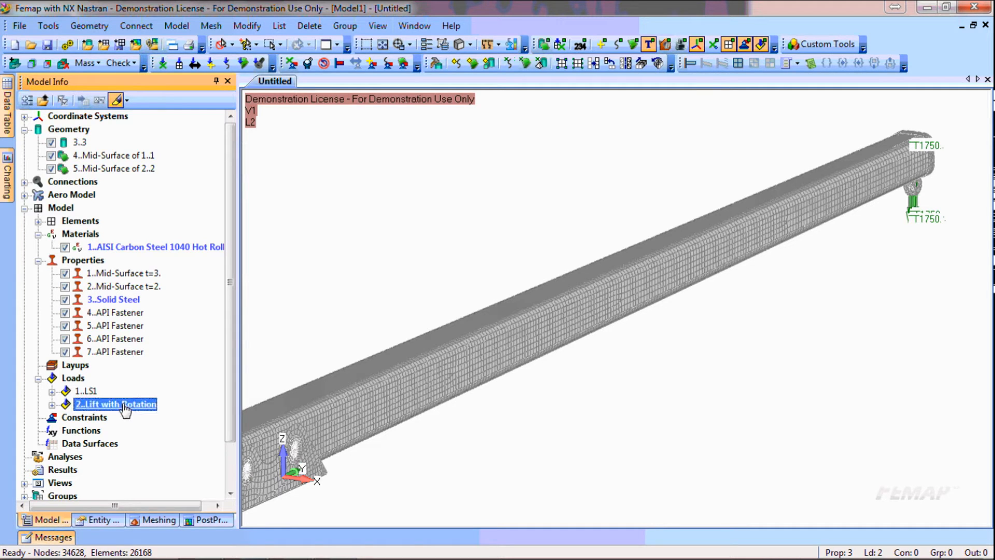
Step: Rename the original load set LS1 as Lift
click(93, 393)
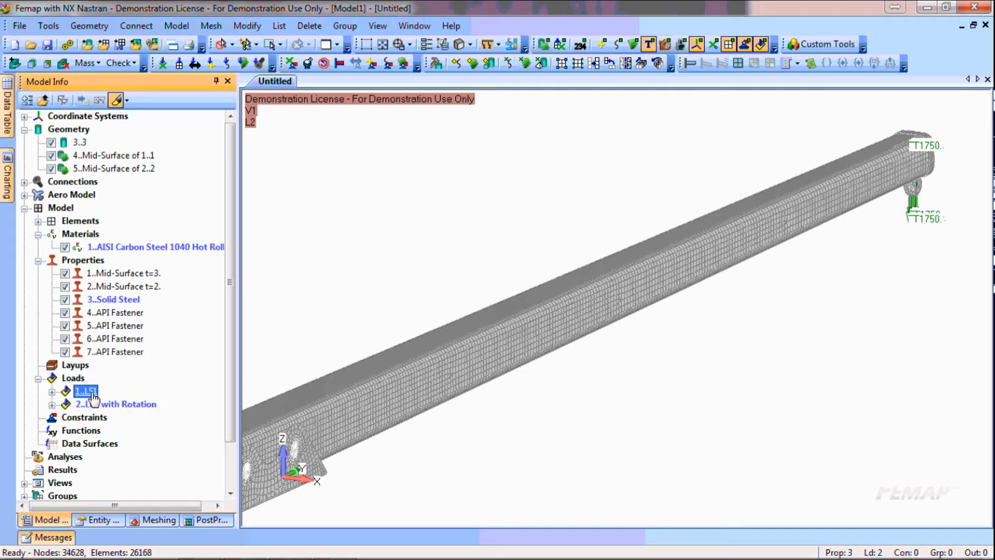
click(93, 393)
text(Lift)
key(Return)
Step: Edit the surface force in the Lift with Rotation load set and set its FX component to 500
click(53, 405)
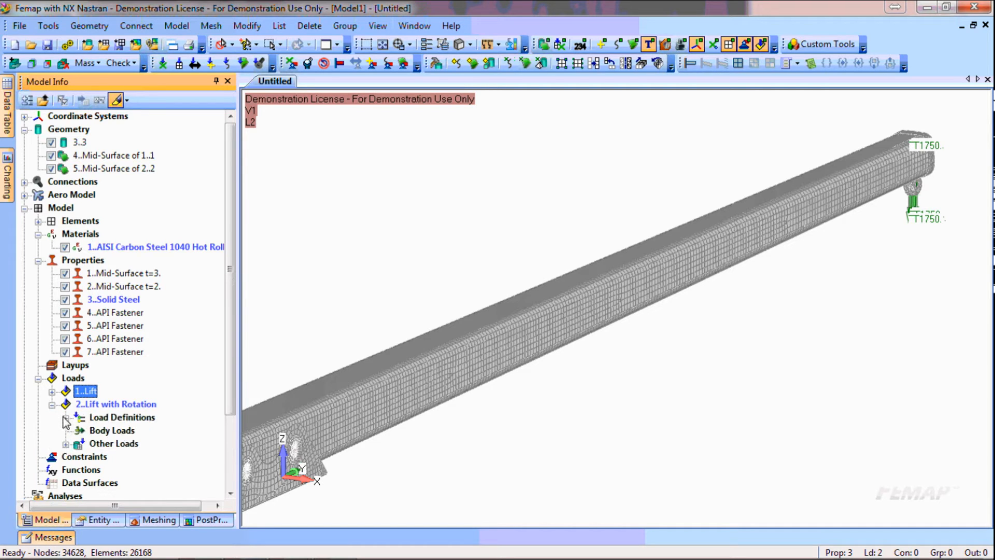
click(66, 417)
click(145, 431)
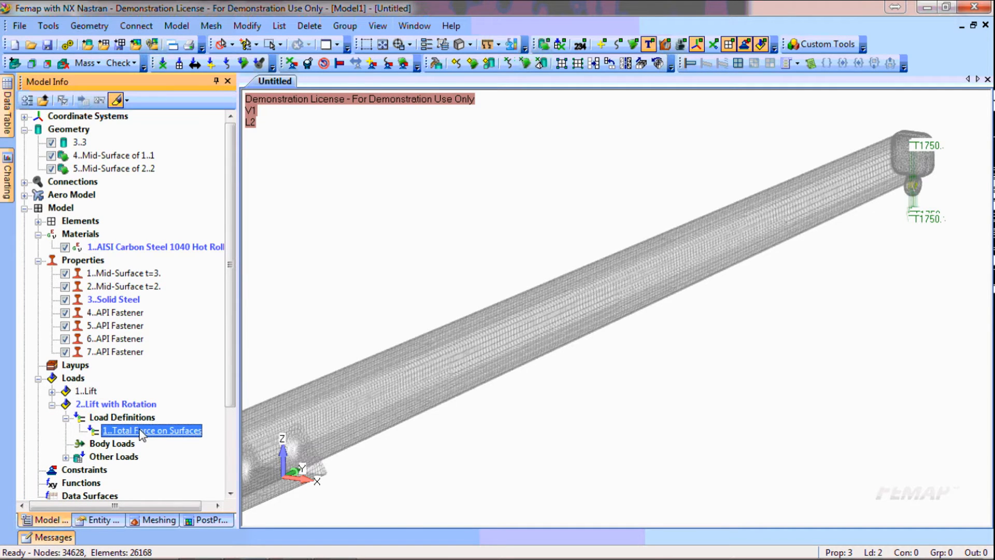
right_click(140, 430)
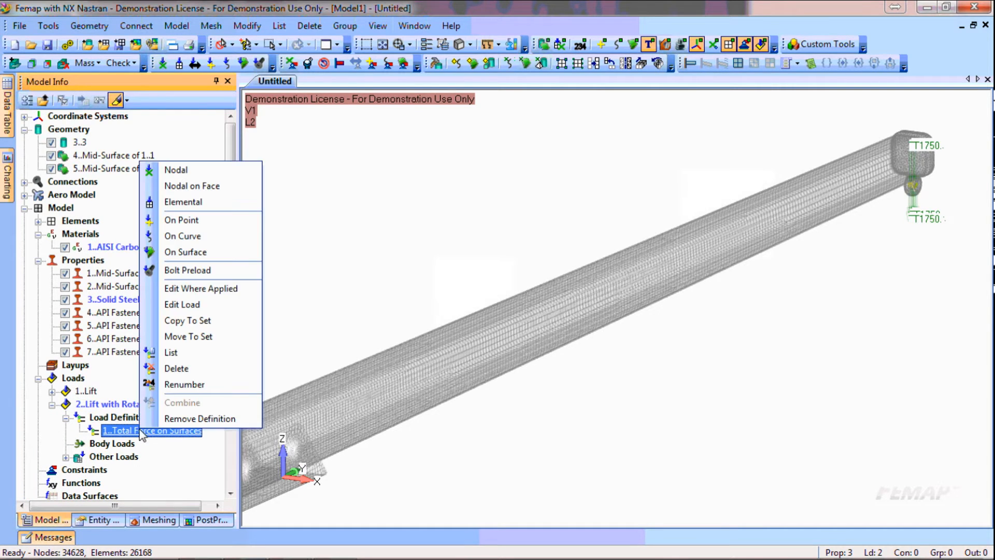
click(192, 304)
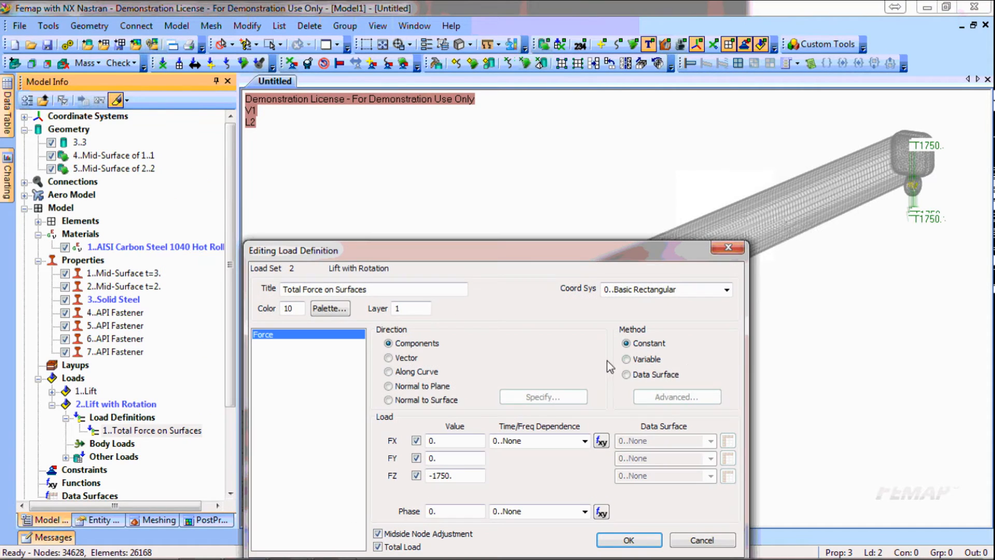
double_click(455, 444)
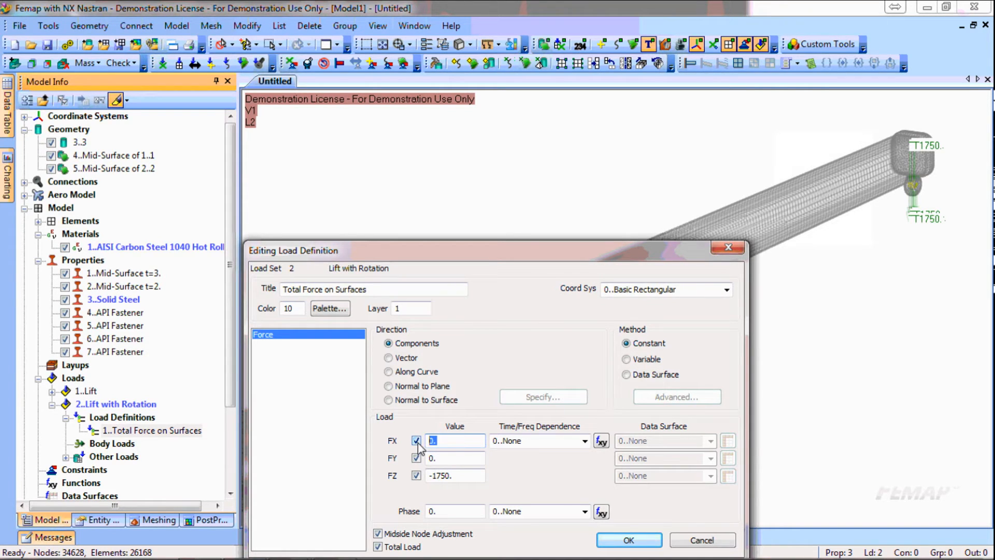
drag(548, 244, 635, 224)
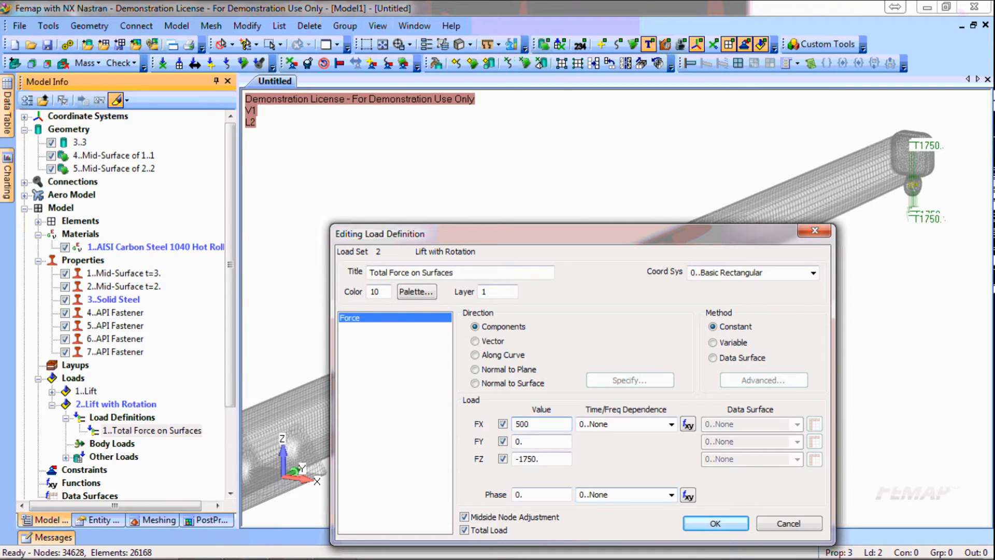
key(Tab)
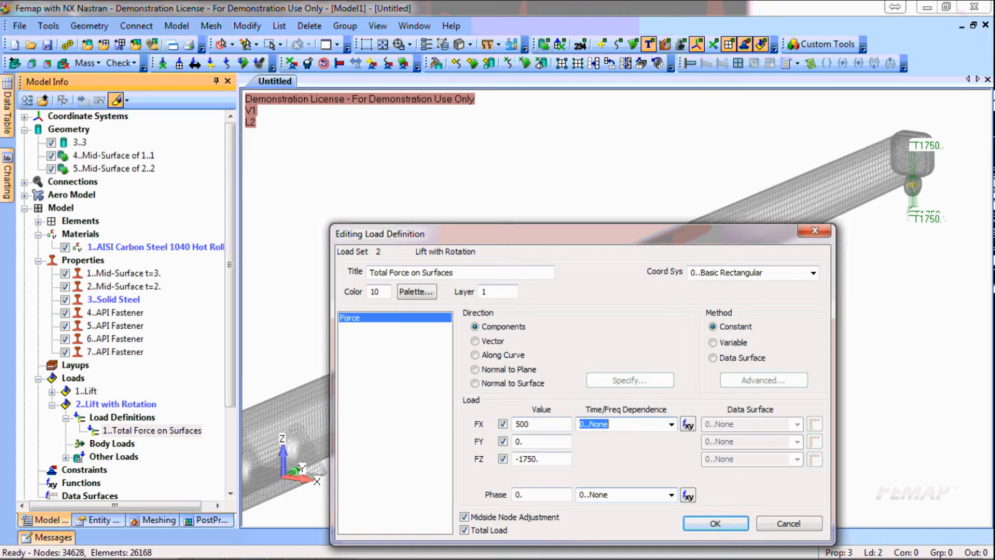
click(731, 529)
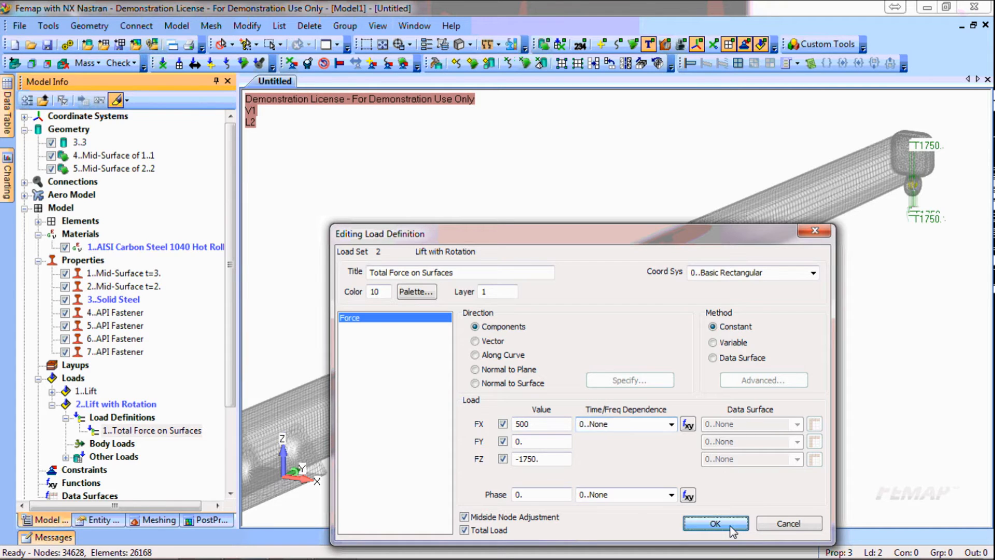
Step: Activate the Lift load set and collapse both load sets in the model tree
double_click(86, 392)
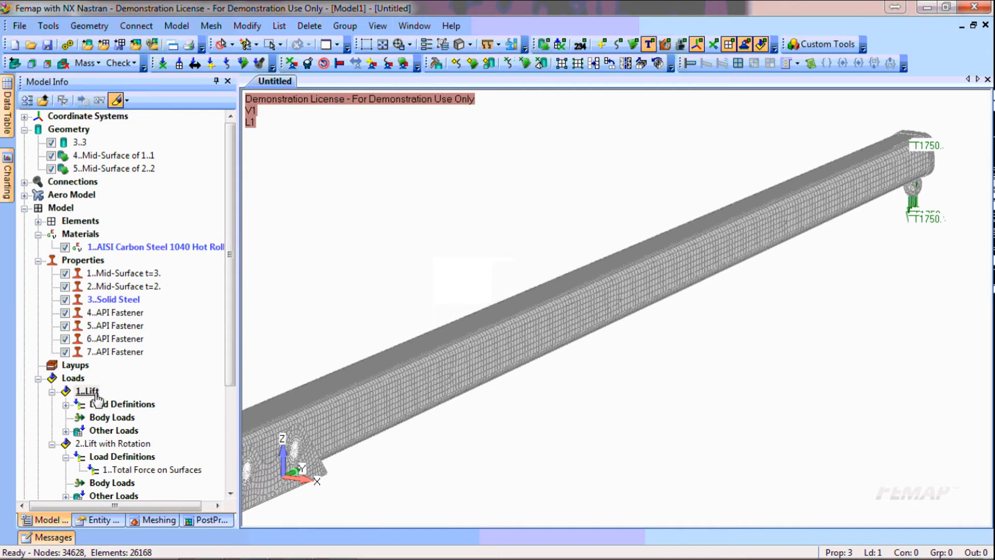
click(52, 392)
click(53, 404)
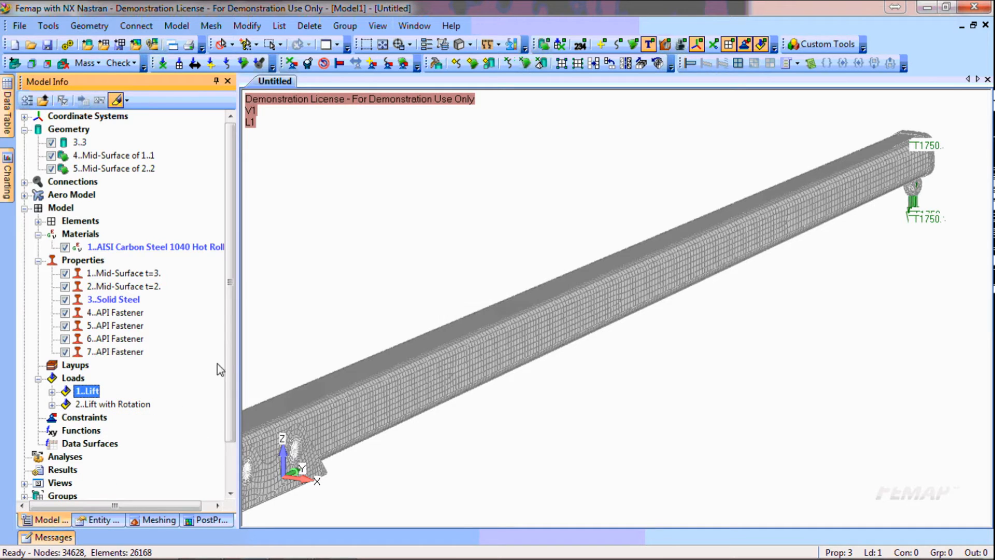
Step: Create load set 3 as a Nastran LOAD Combination, leaving its title blank
drag(231, 355, 230, 396)
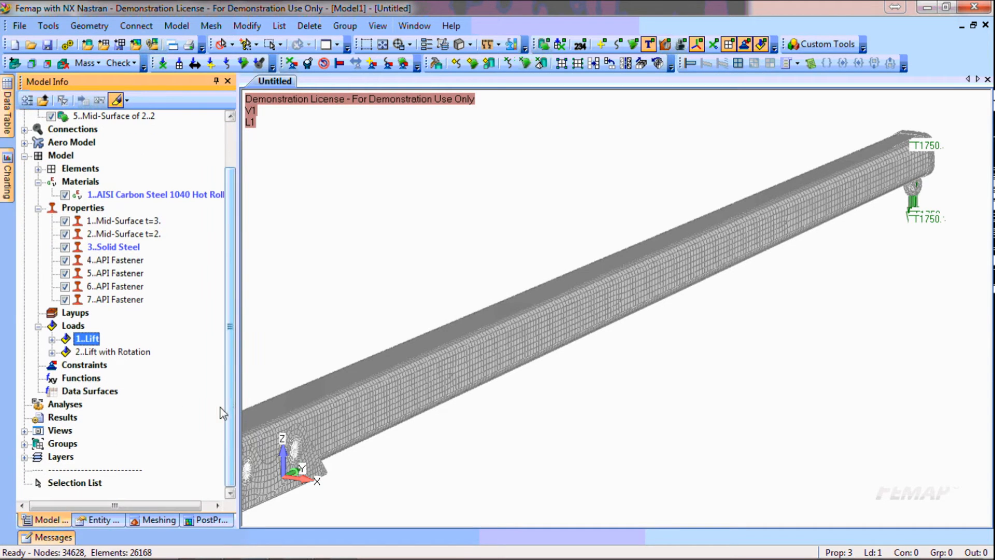
click(74, 328)
right_click(73, 328)
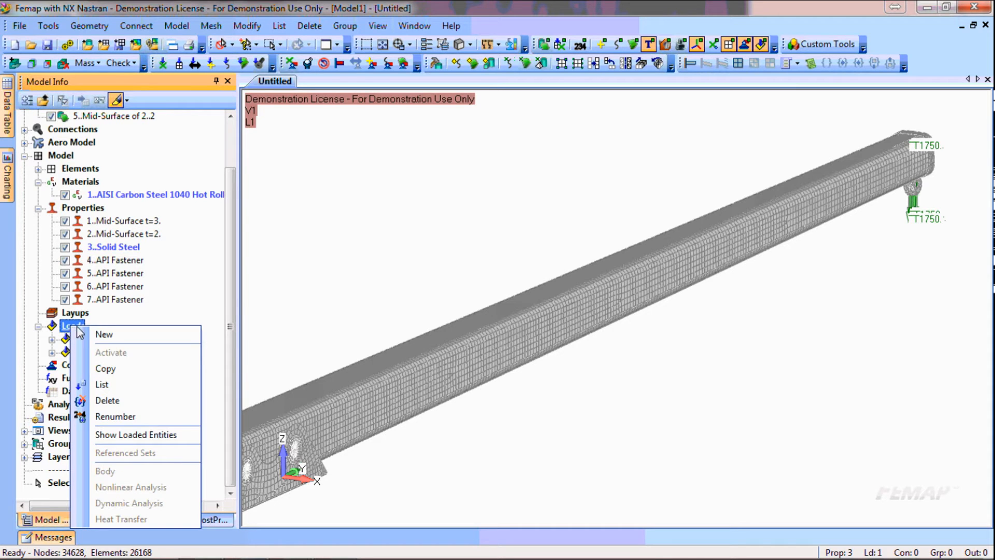
click(105, 335)
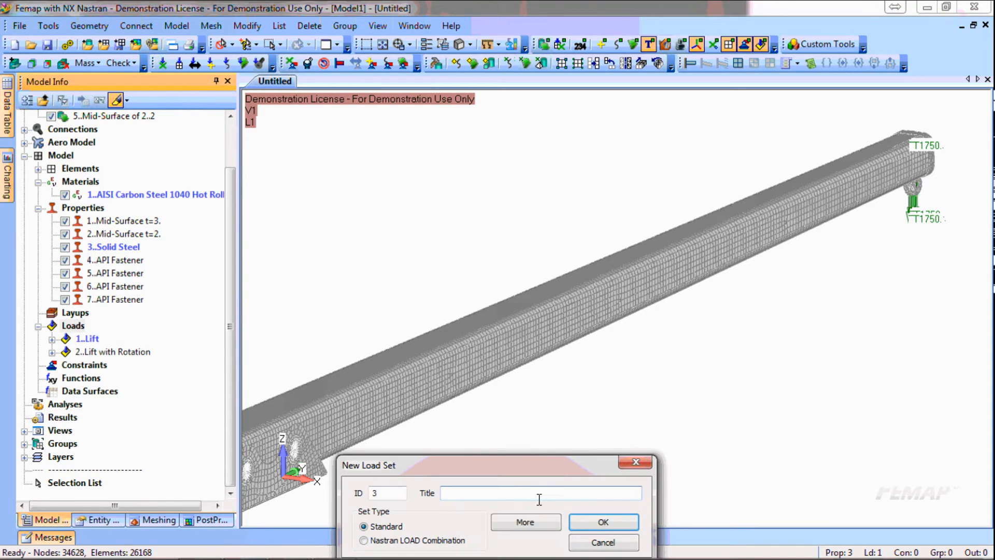
click(387, 539)
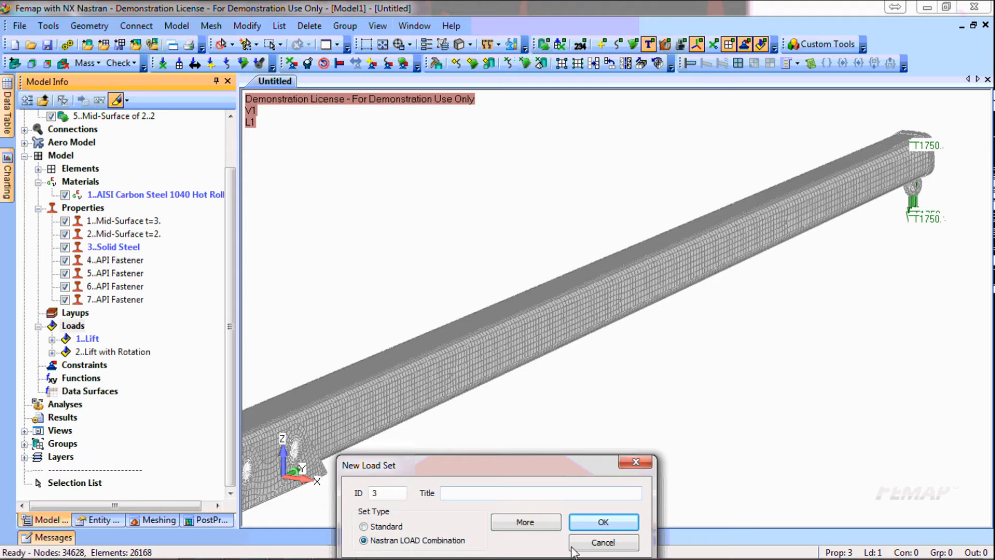
click(605, 523)
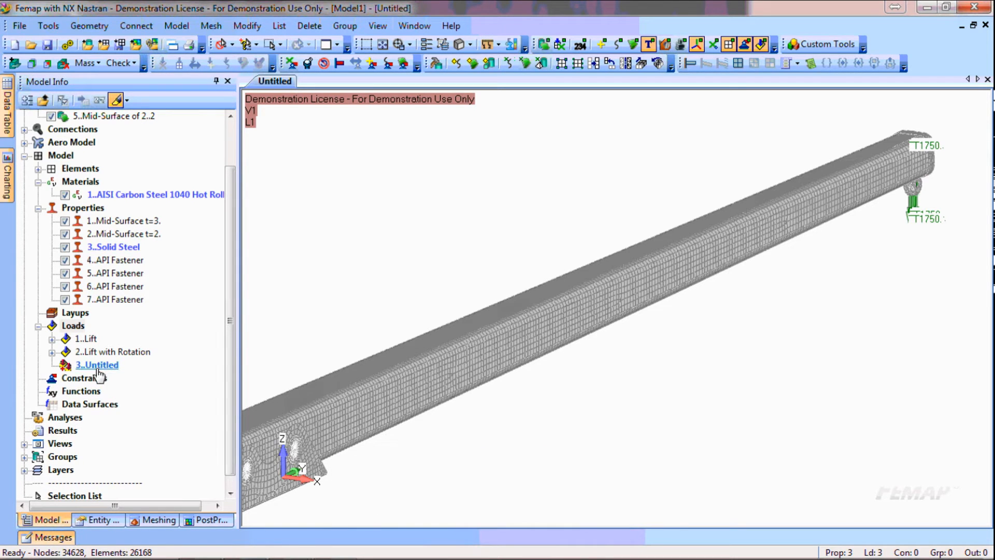
Step: Reference the Lift load set in combination load set 3 with a scale factor of 1
right_click(124, 365)
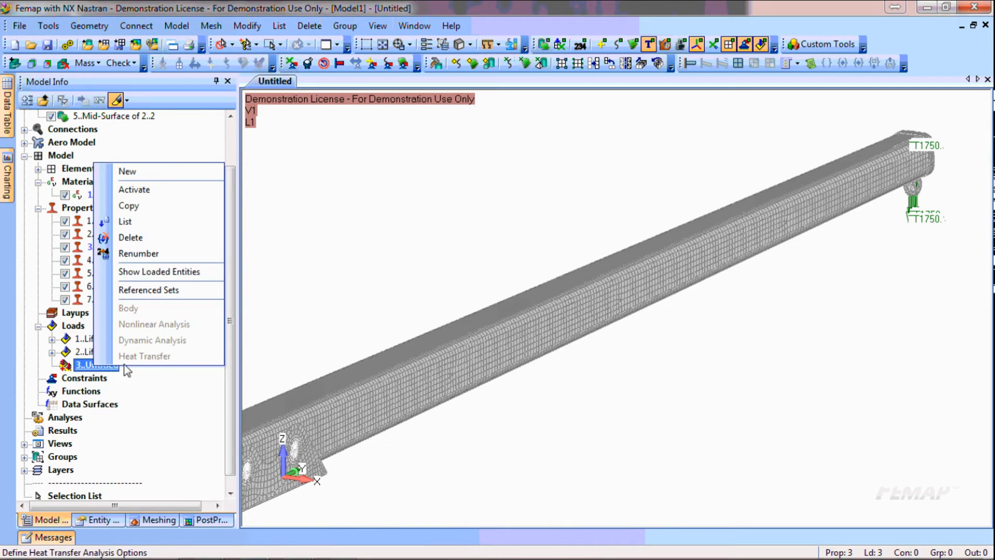
click(169, 290)
click(311, 234)
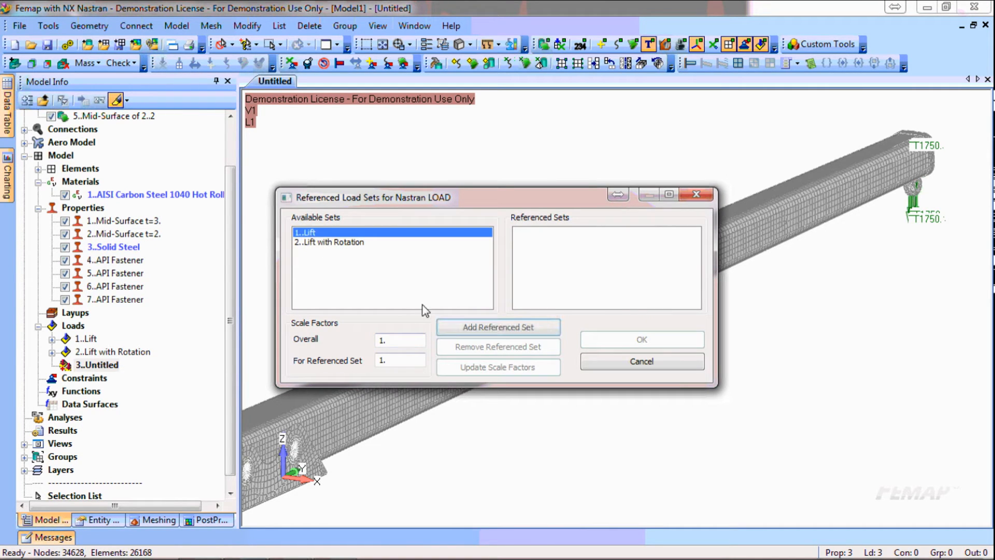
click(553, 328)
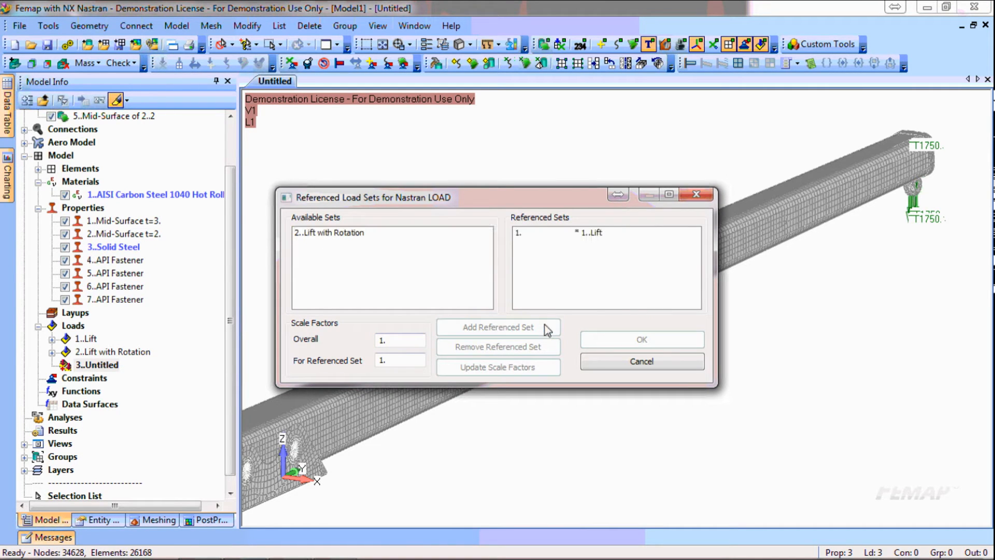
Step: Add the Lift with Rotation load set to the combination's referenced sets with a scale factor of 1.5 and accept the definition
click(340, 233)
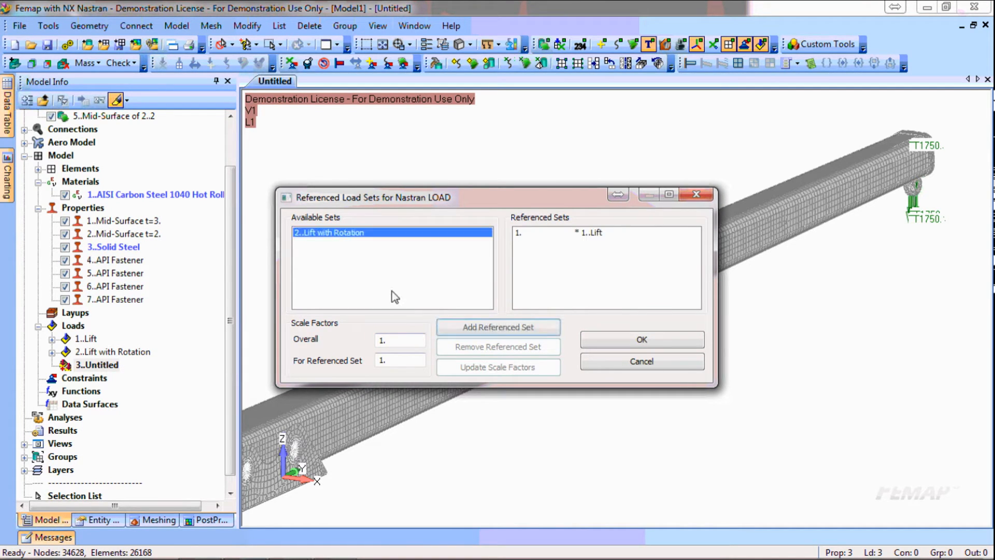
click(412, 367)
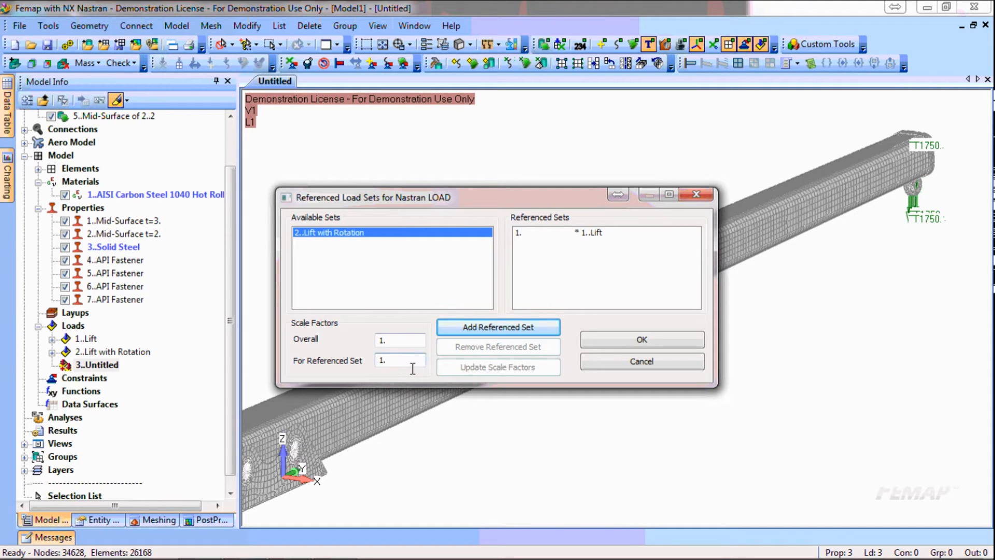
click(480, 328)
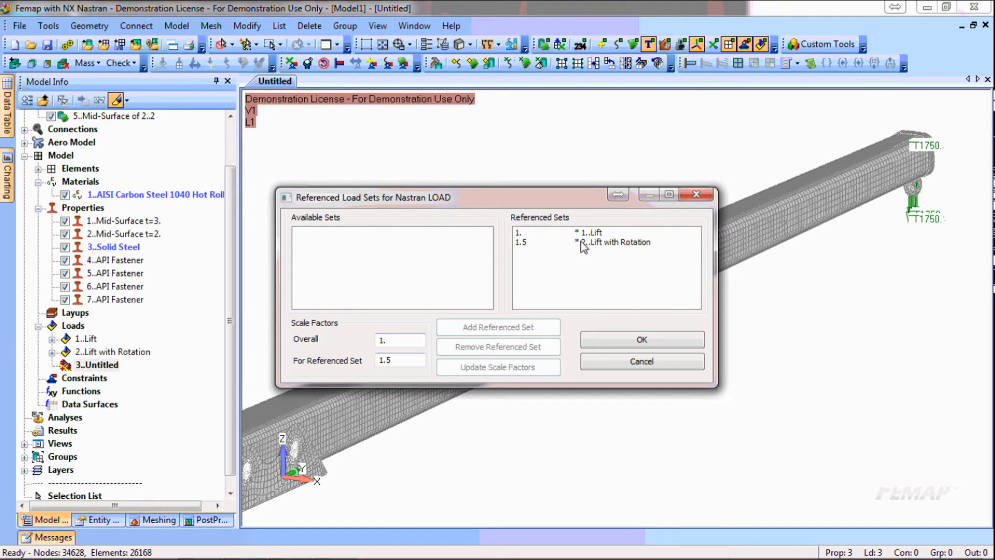
click(666, 342)
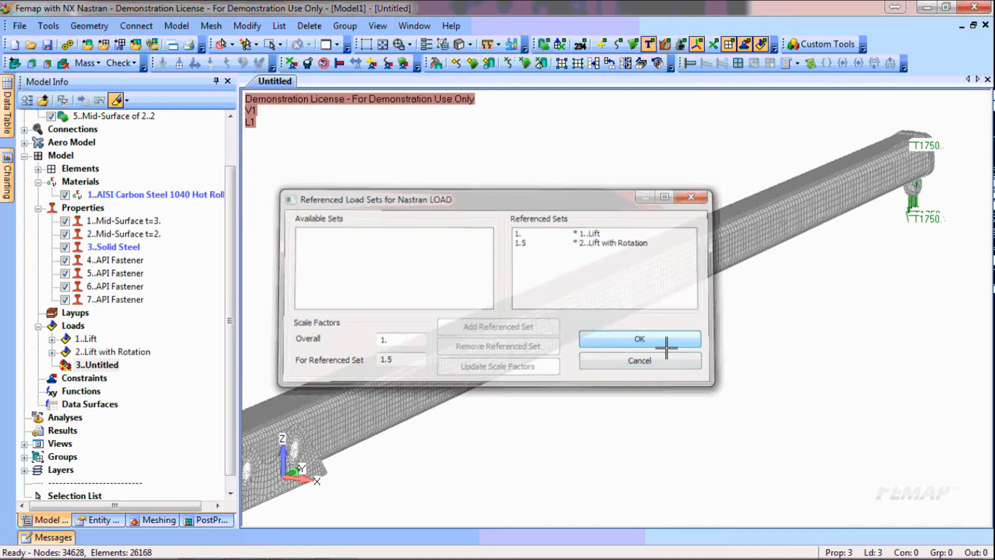
Step: Delete the untitled combined load set 3, leaving the Lift and Lift with Rotation sets in the model
right_click(100, 365)
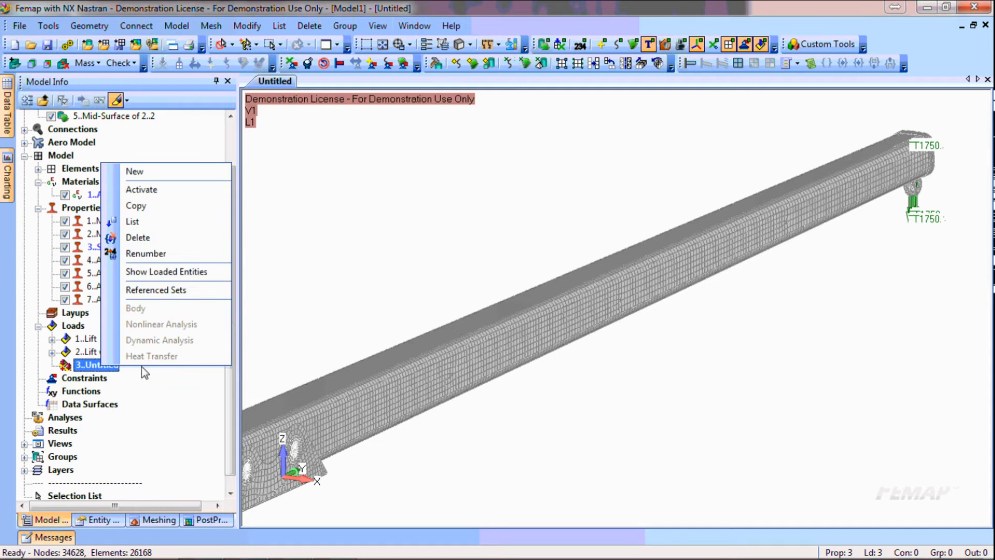
click(139, 237)
click(565, 304)
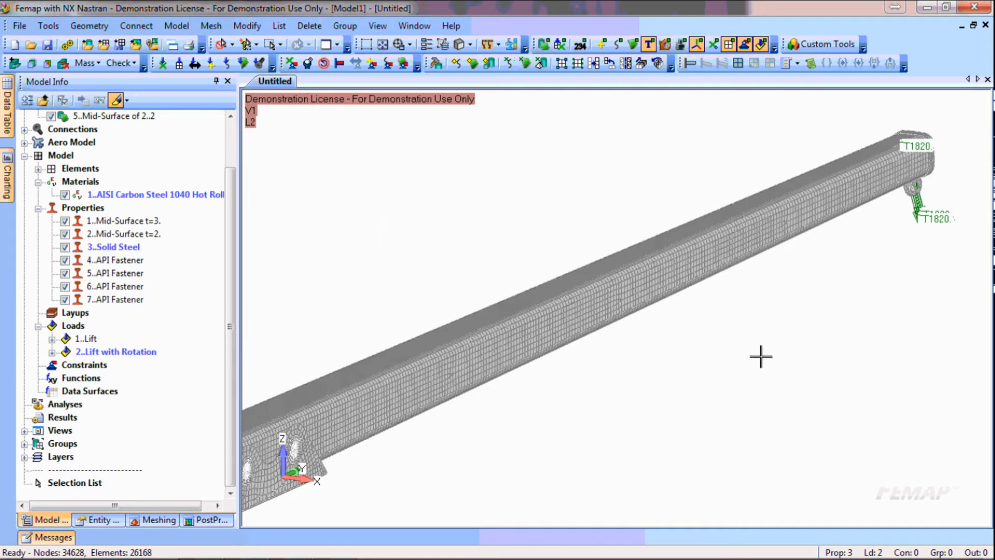
Step: Create a new constraint set titled CS1
scroll(702, 357, down, 1)
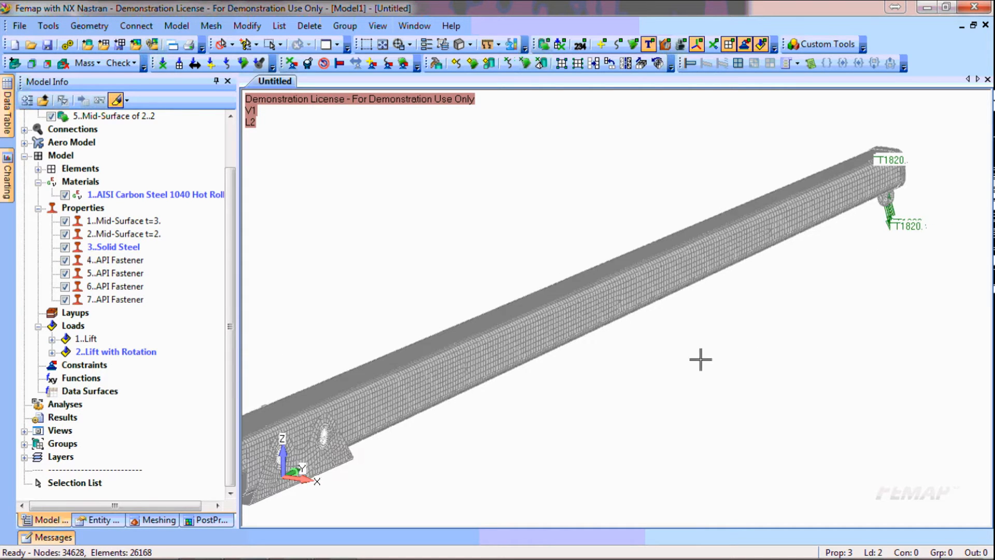
ctrl+middle_drag(586, 399, 658, 358)
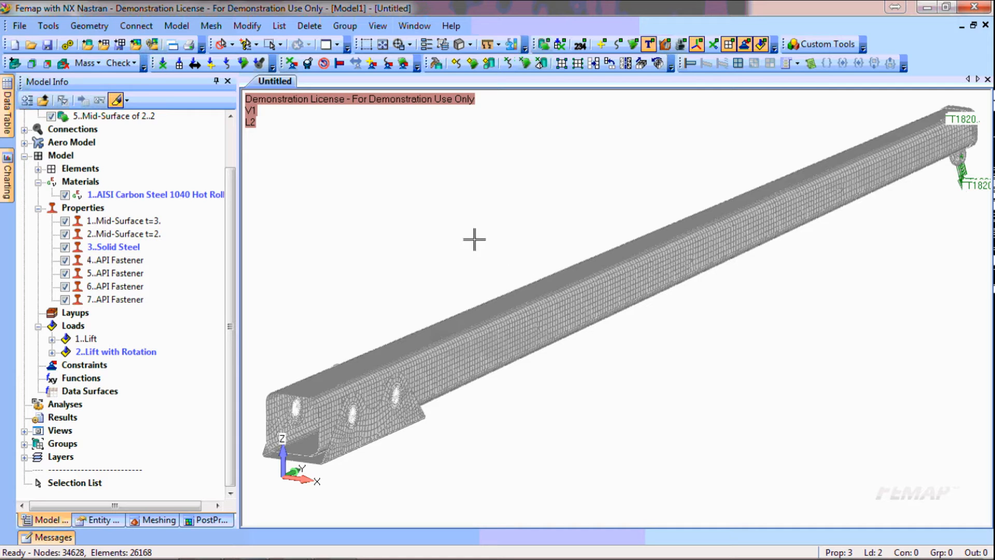
click(402, 66)
text(CS1)
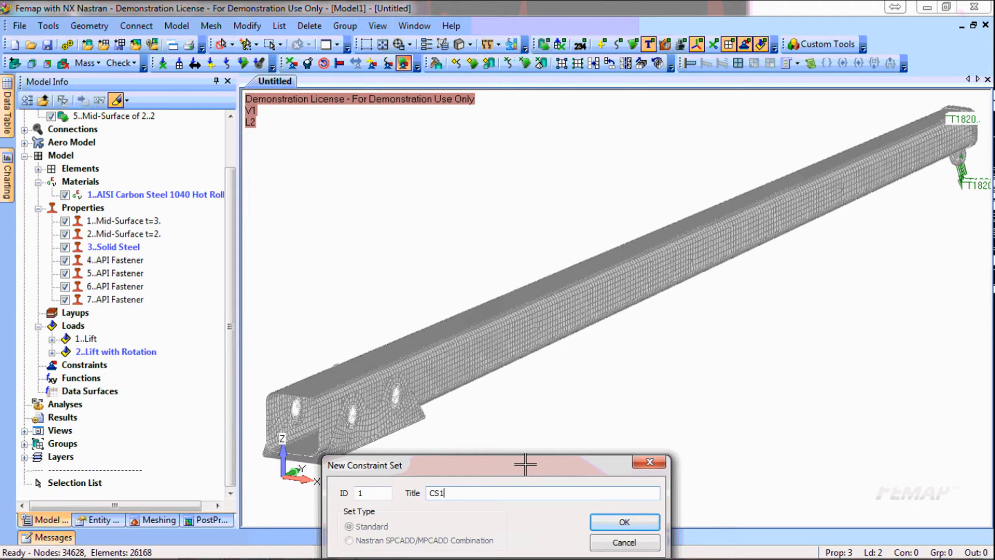
key(Return)
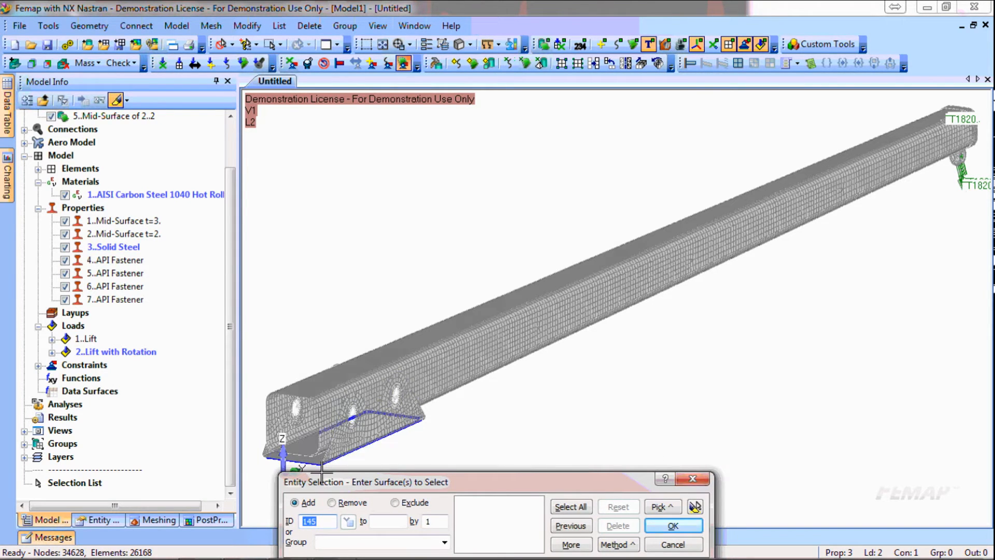
Step: Apply a Fixed constraint titled Grounded to the bottom surface at the end of the beam with the large holes
click(343, 437)
click(671, 526)
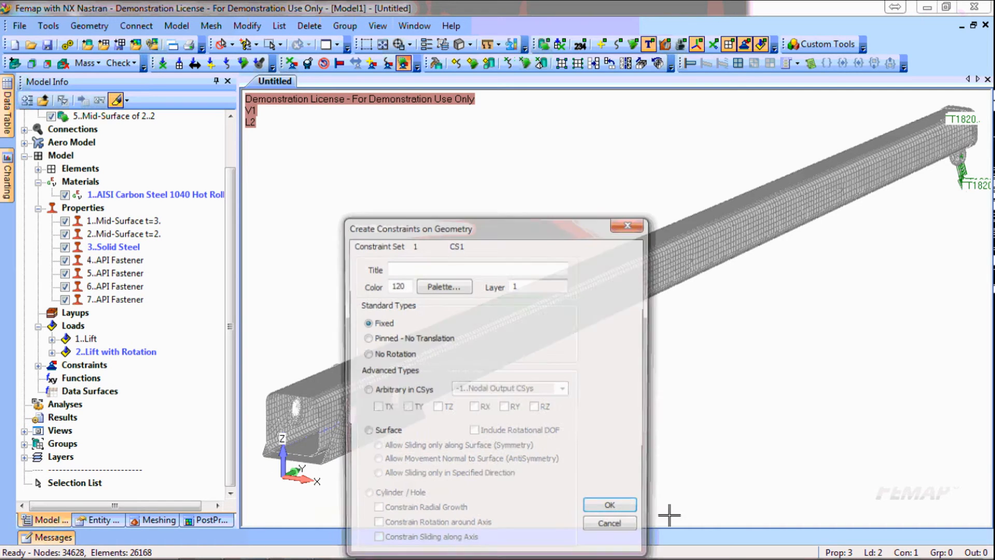
click(410, 274)
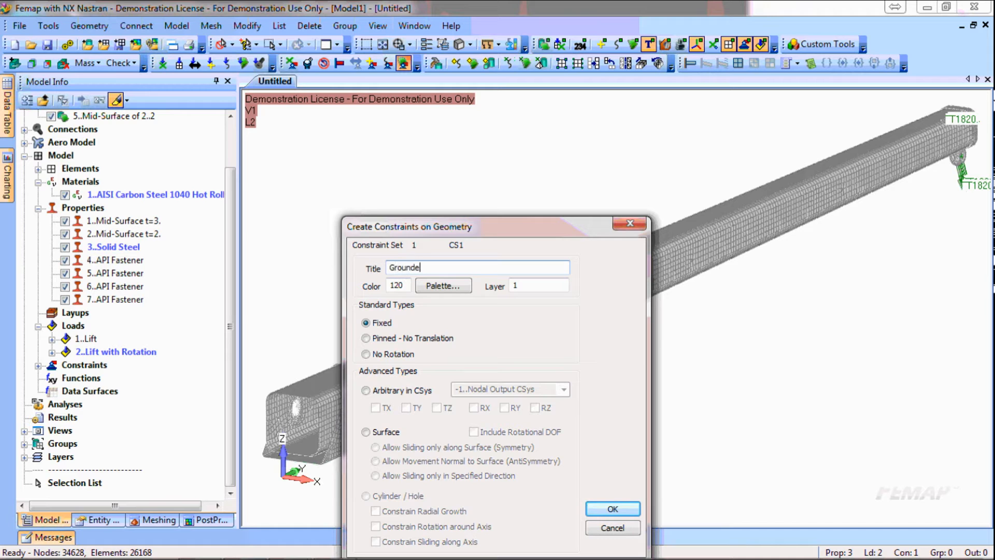
text(Grounded)
key(Return)
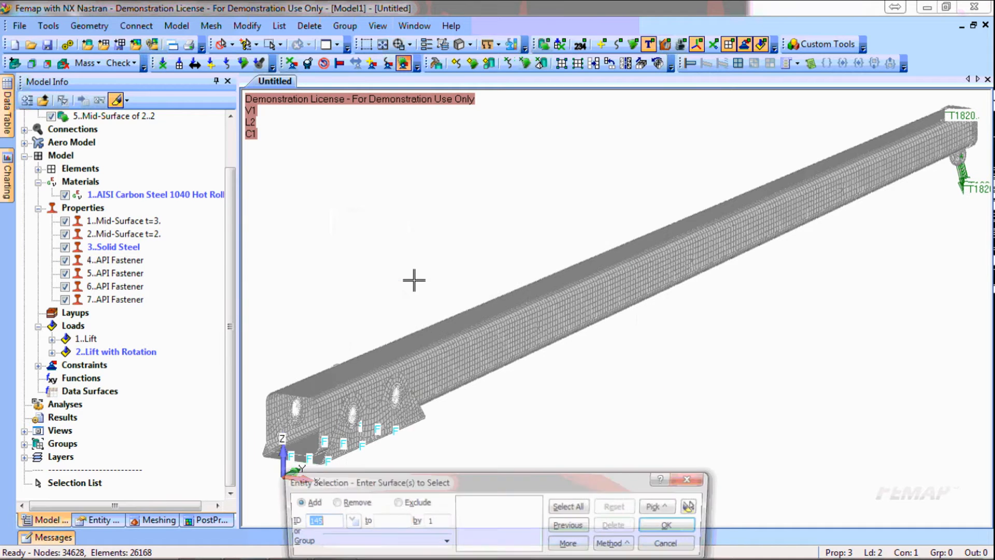
key(Escape)
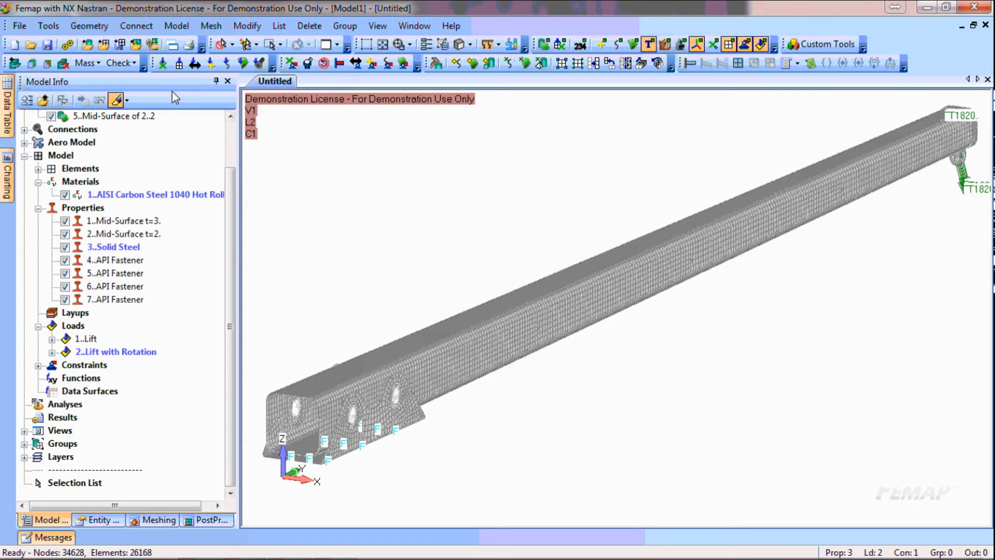
Step: Create a new analysis set with NX Nastran as the analysis program and Static as the analysis type
click(68, 45)
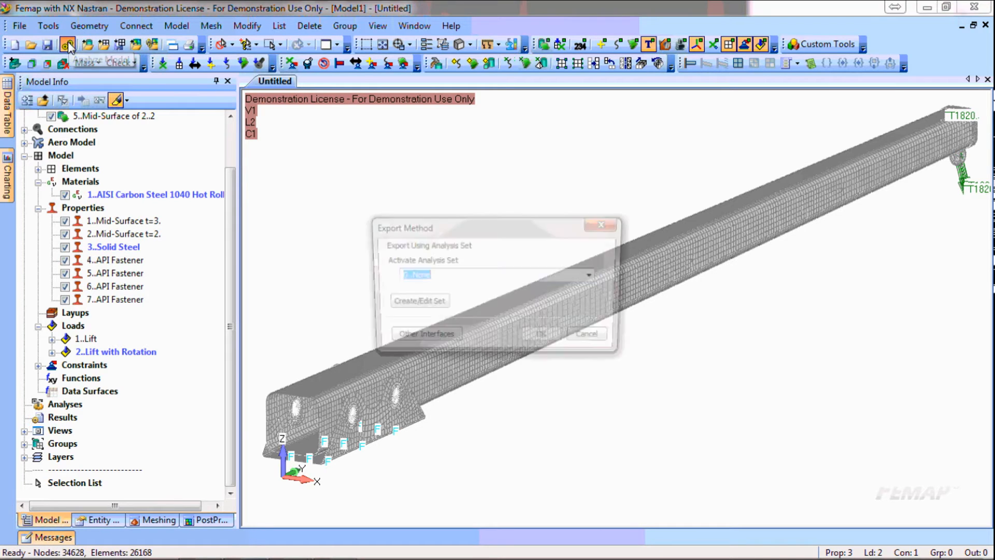
click(426, 305)
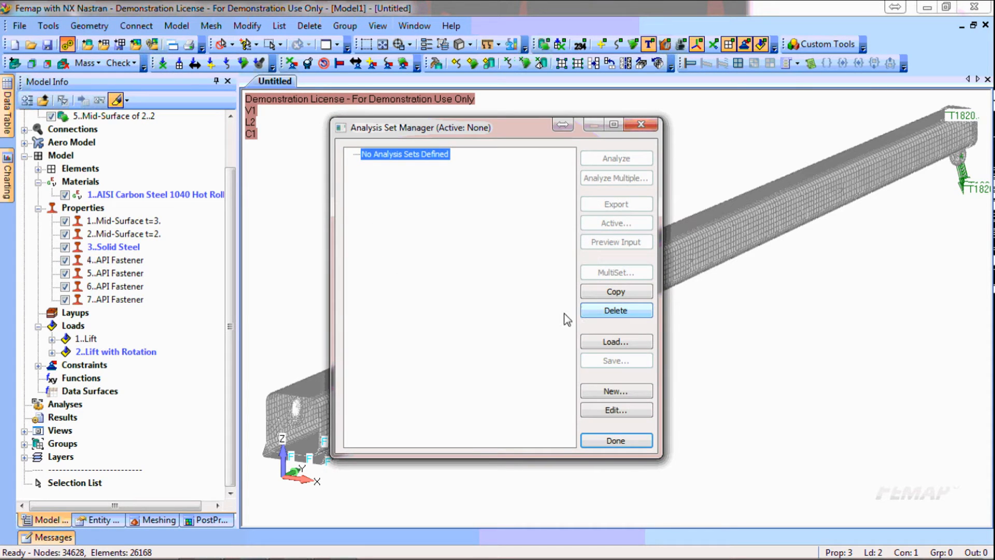
click(616, 390)
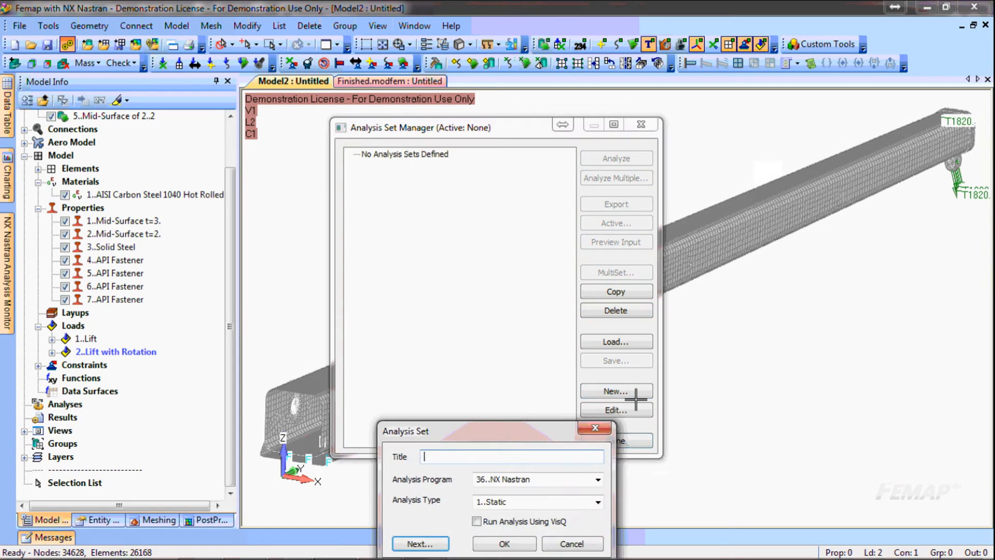
click(598, 480)
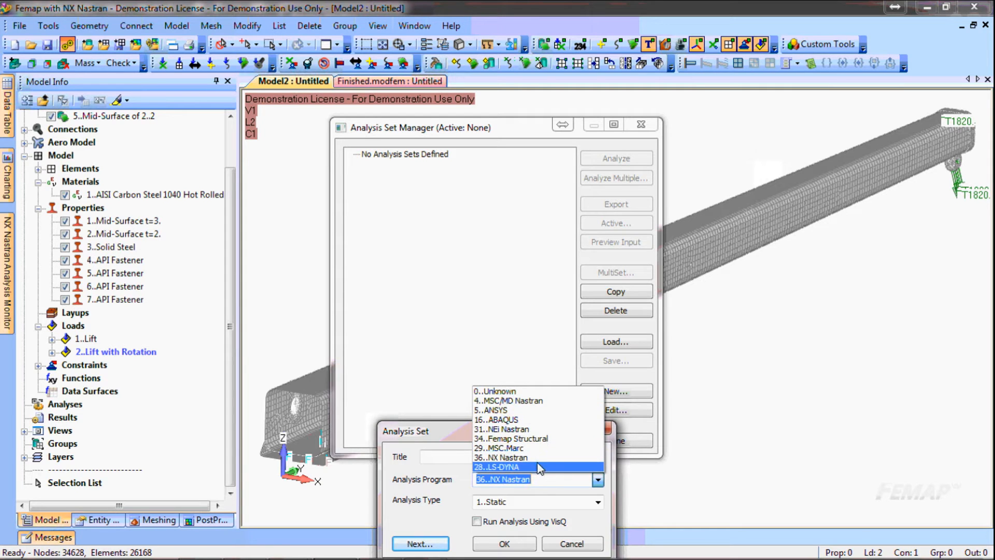
click(456, 427)
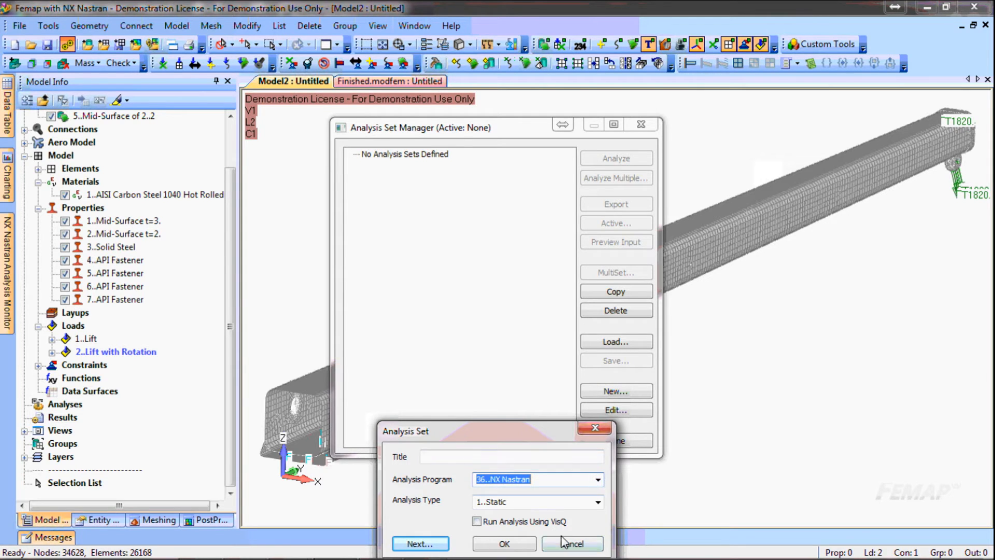
click(504, 544)
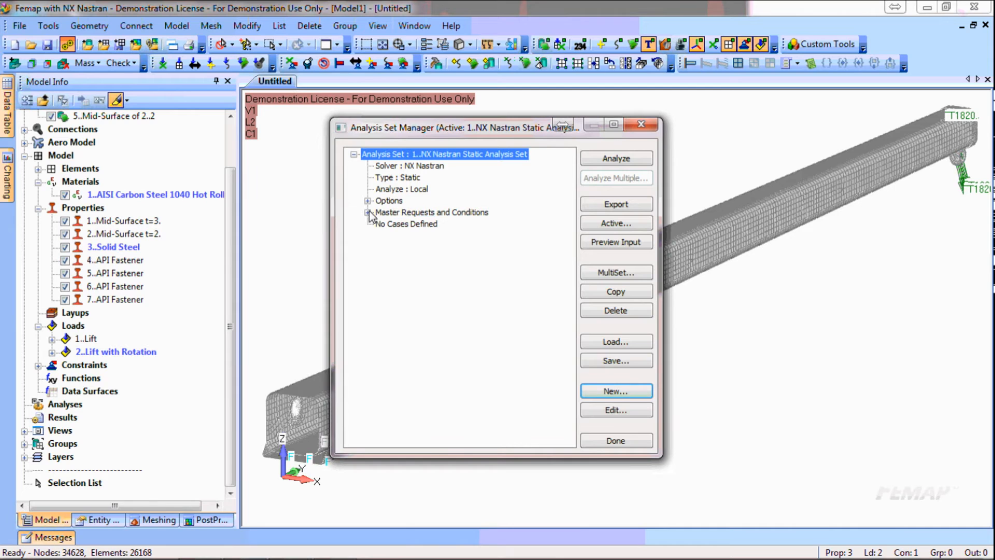
Step: Set Loads to None in the analysis set's master boundary conditions
click(368, 212)
click(382, 248)
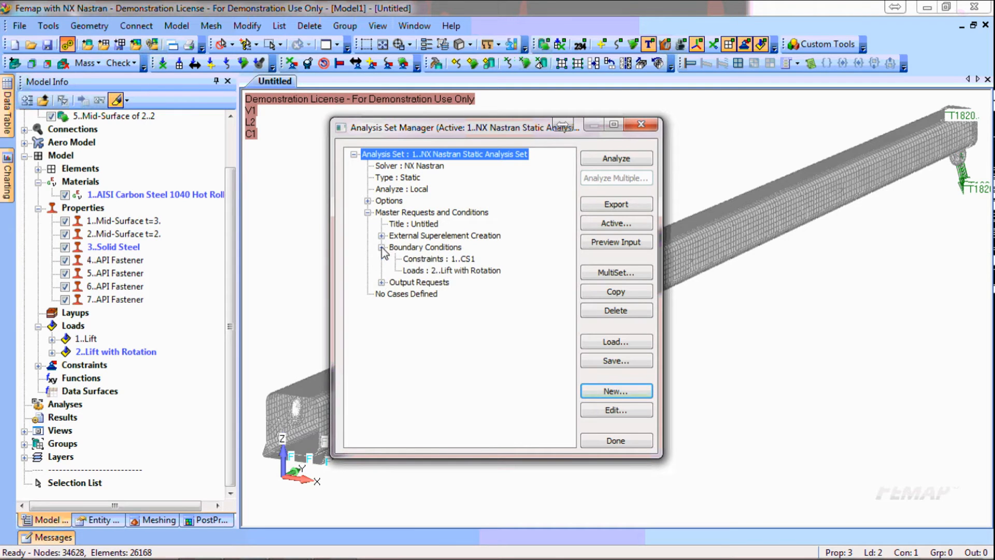
click(412, 248)
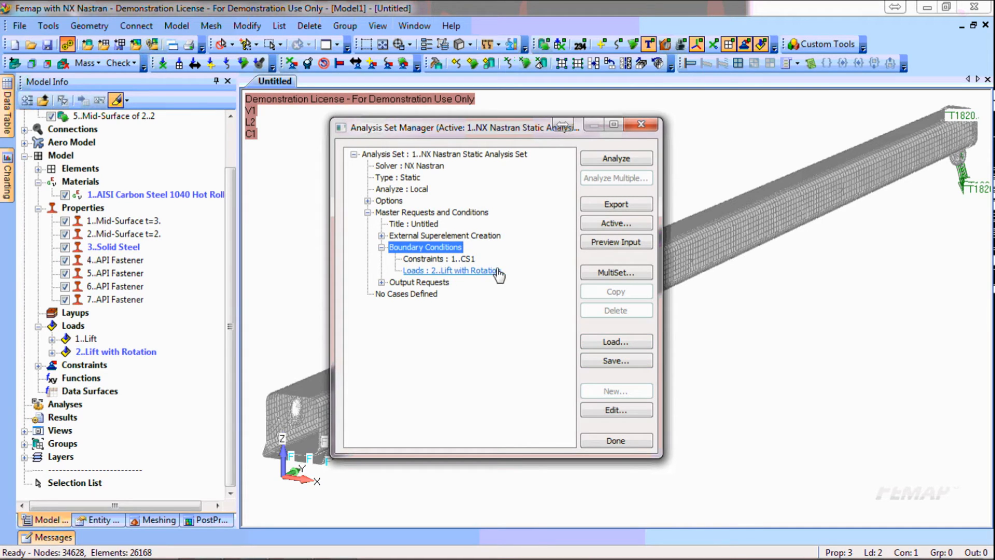
click(617, 410)
click(597, 269)
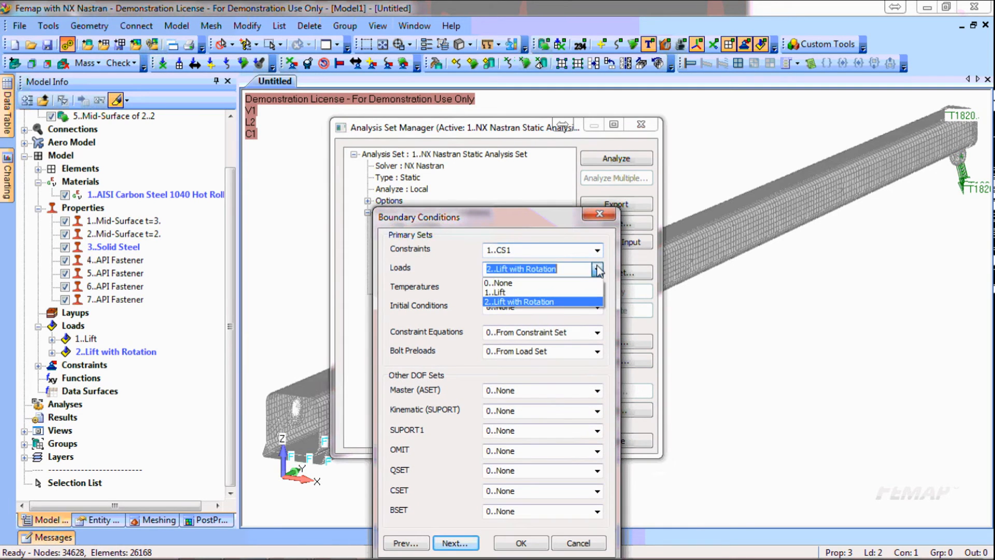
click(575, 283)
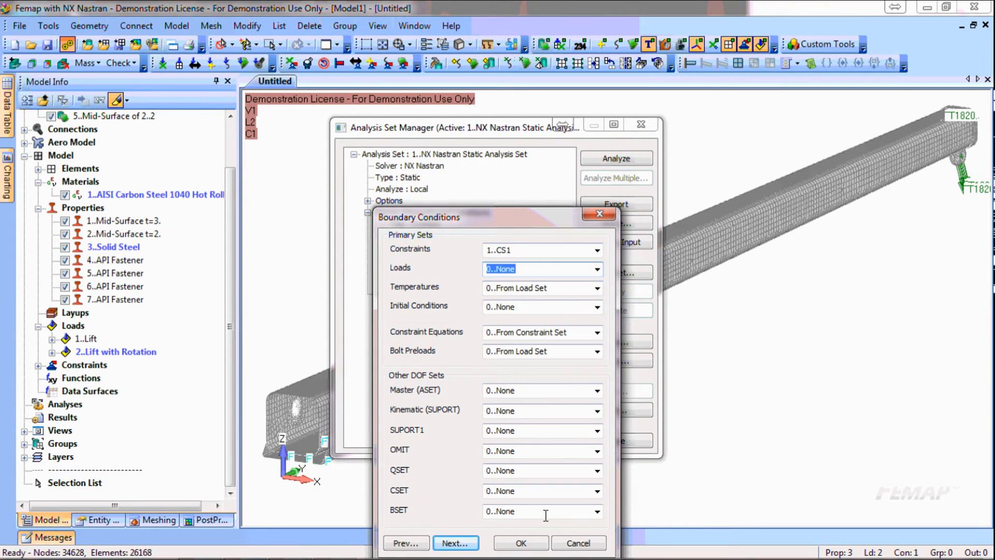
click(519, 544)
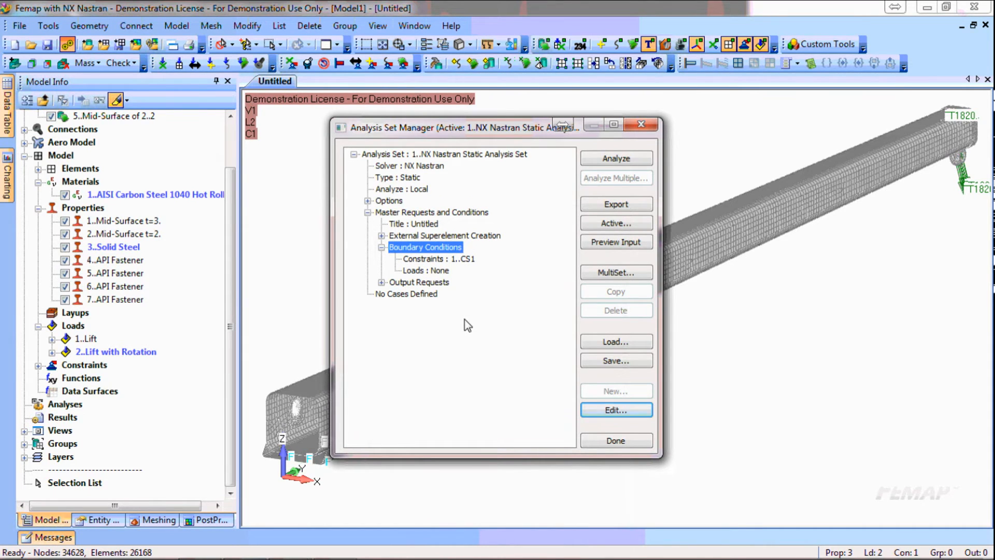
Step: Add a first standard analysis case that uses the Lift load set
click(421, 294)
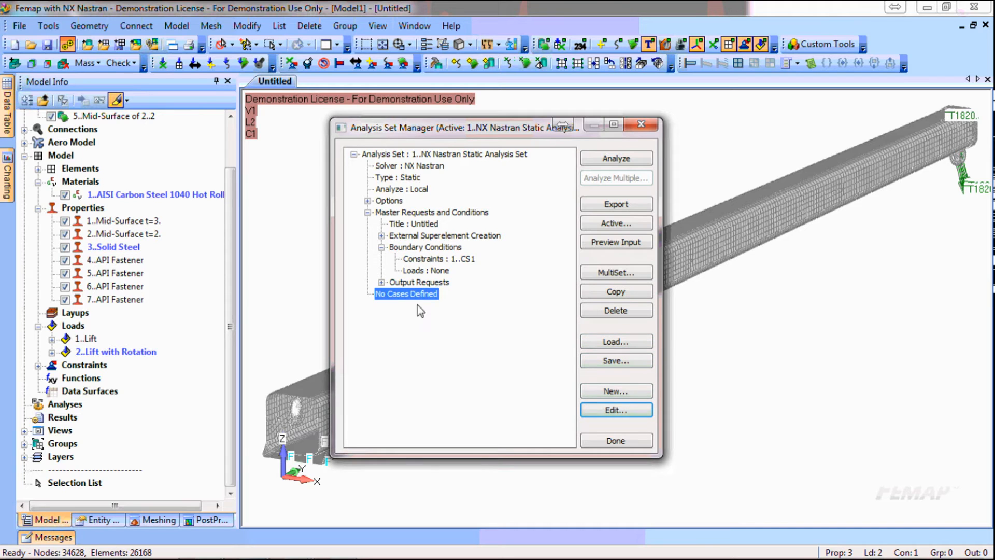
click(642, 393)
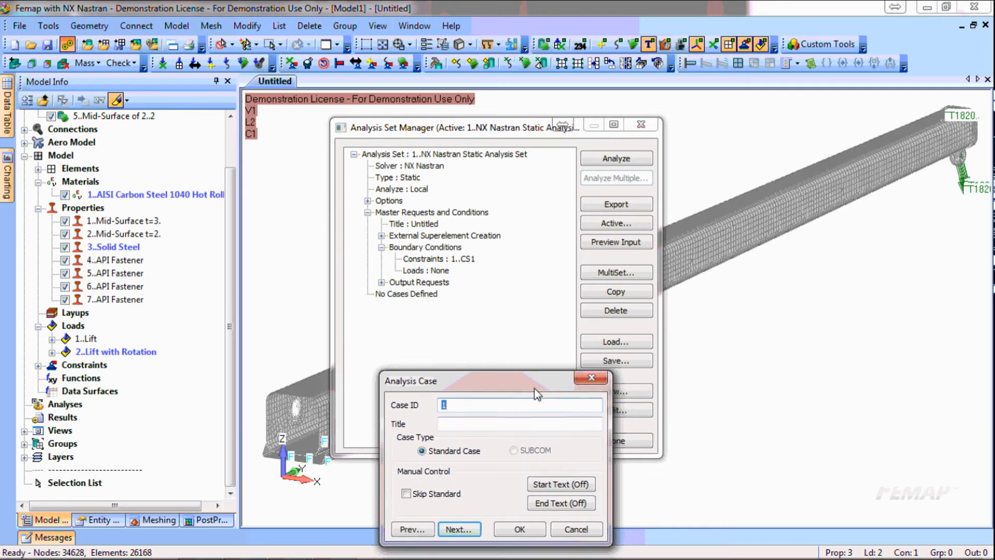
click(445, 452)
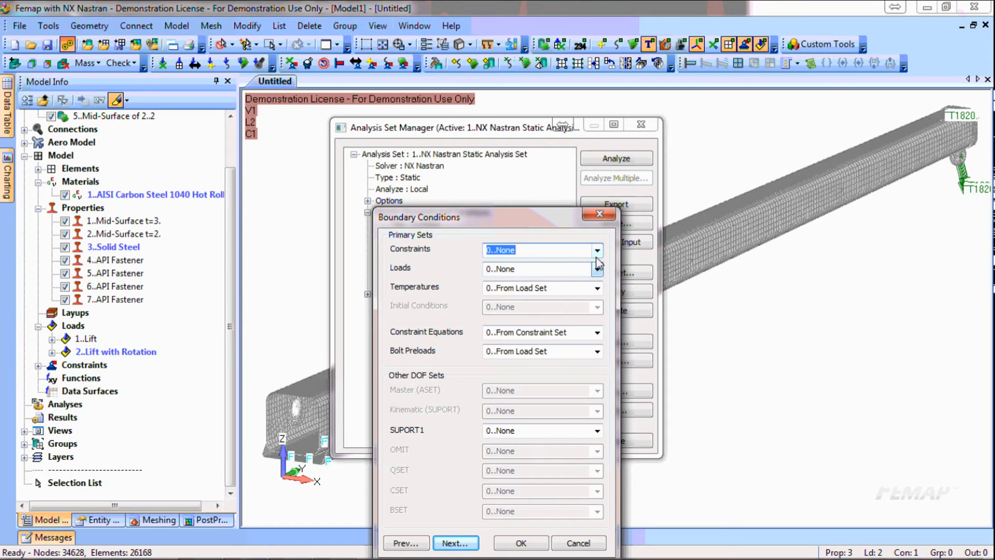
click(597, 269)
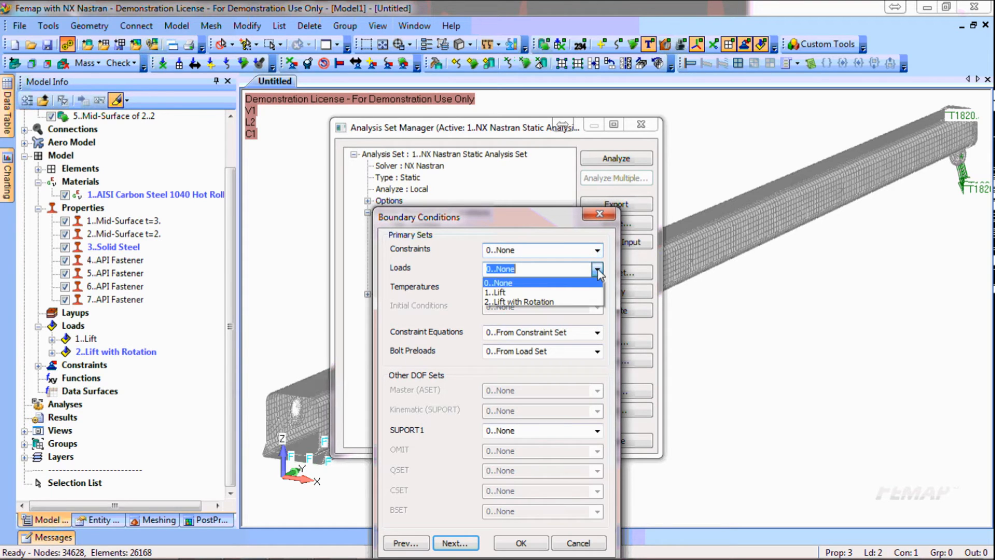
click(537, 296)
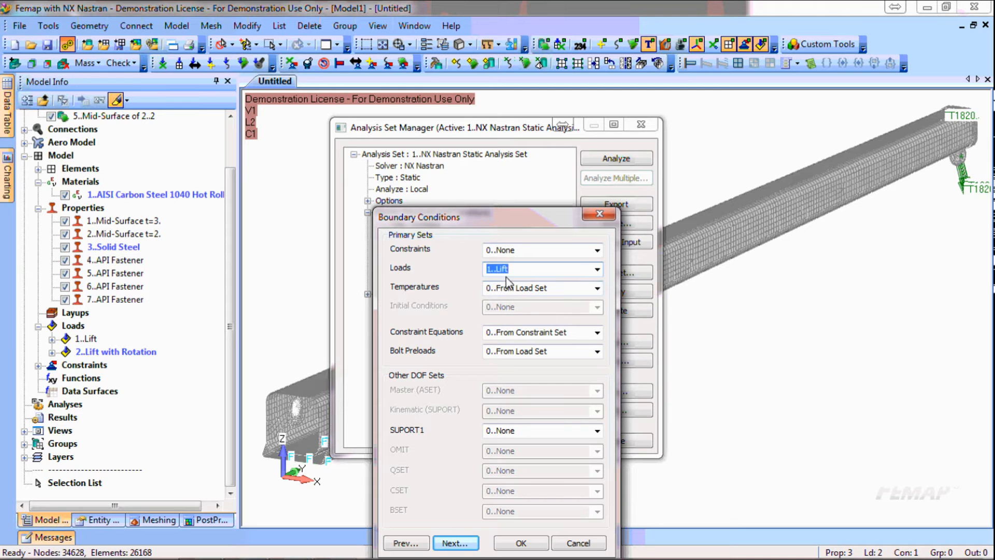
click(521, 542)
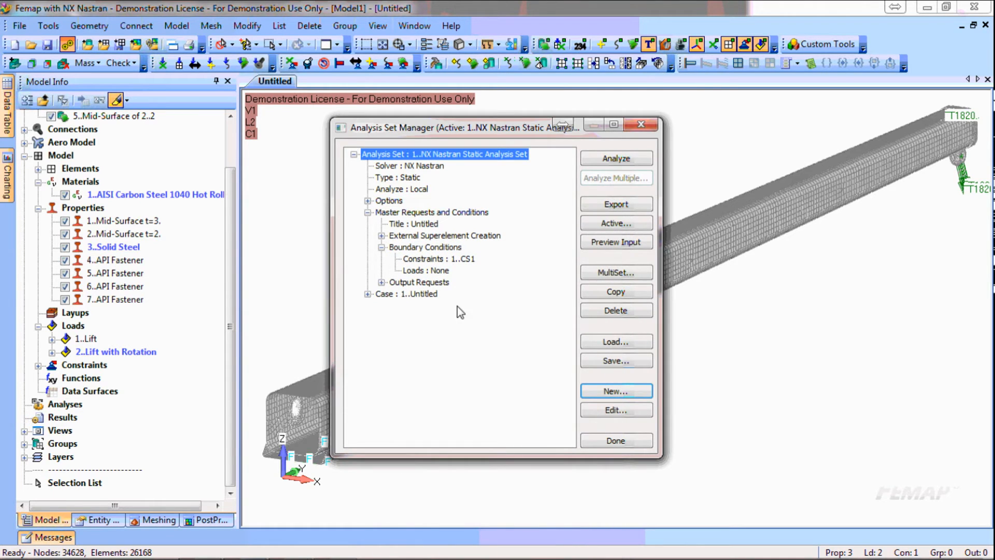
Step: Add a second analysis case that uses the Lift with Rotation load set
click(410, 293)
click(616, 391)
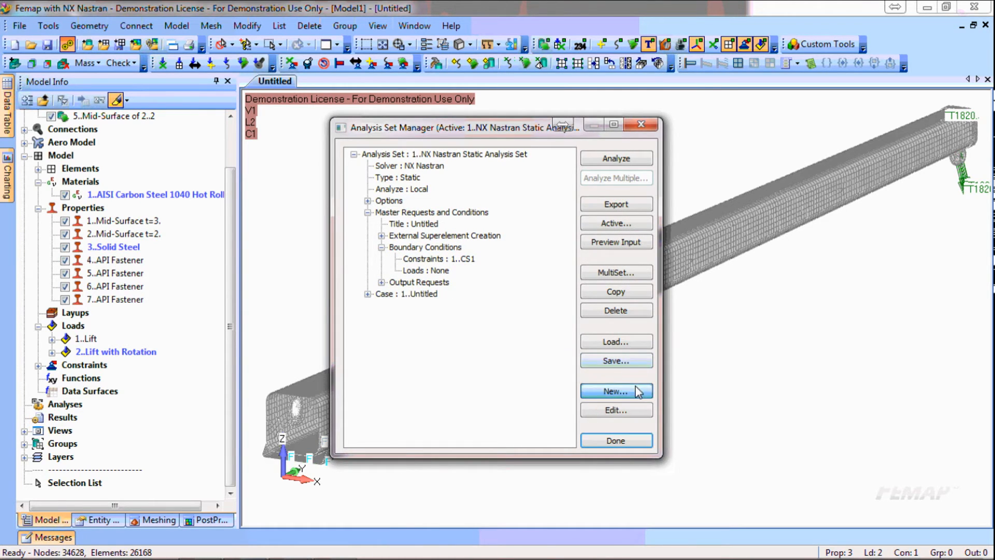
click(460, 545)
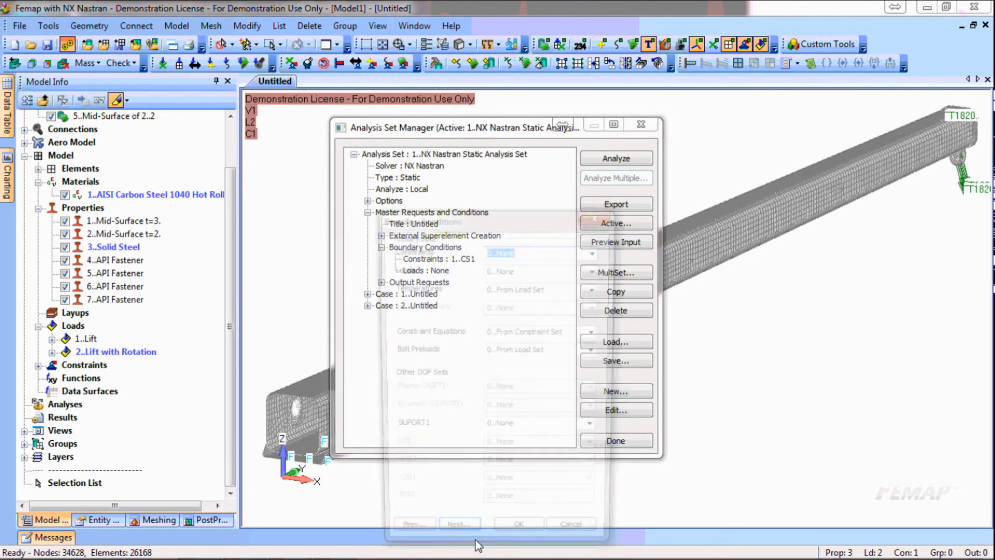
click(597, 269)
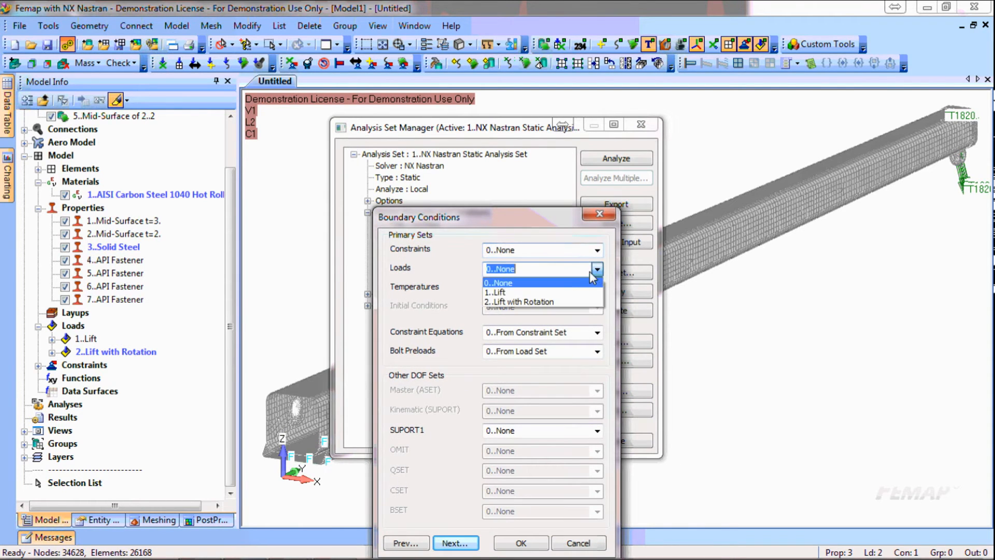
click(523, 297)
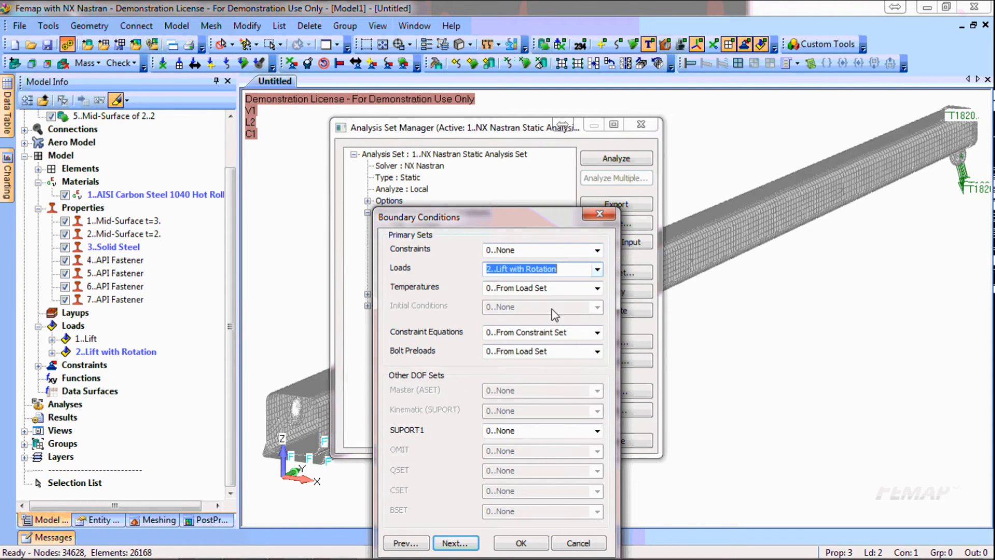
click(521, 543)
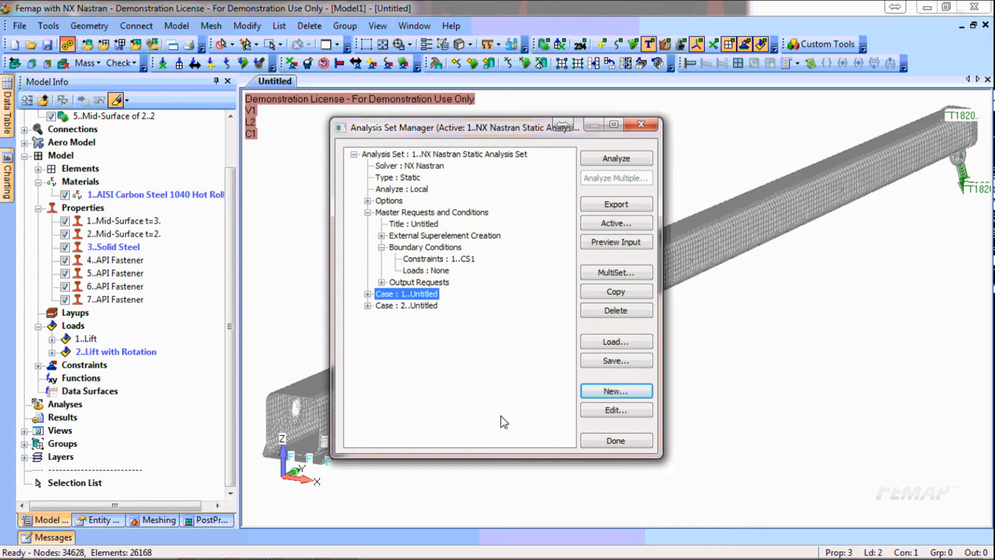
Step: Enable the Number of Processors solution option in the analysis set's Executive/Solution options and set it to 4
click(389, 200)
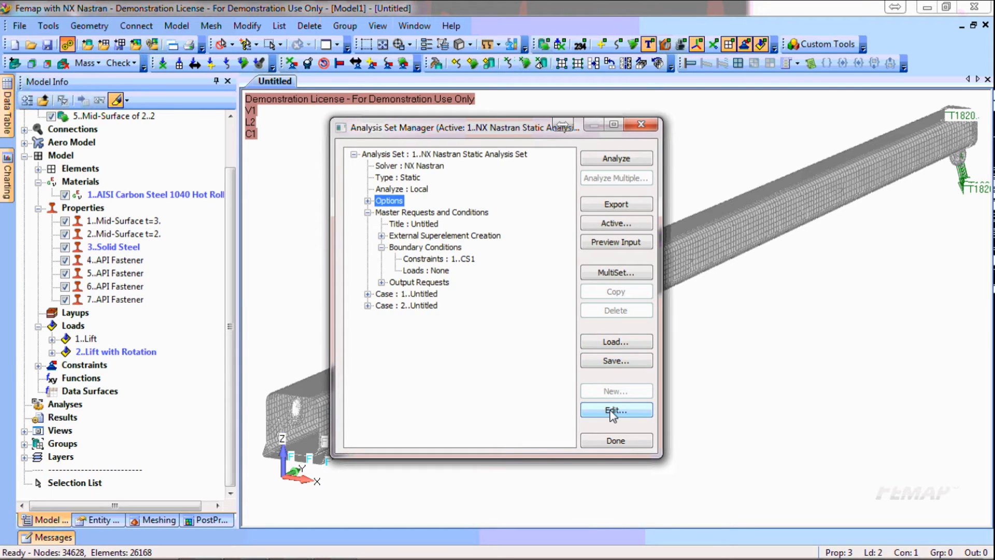
click(367, 201)
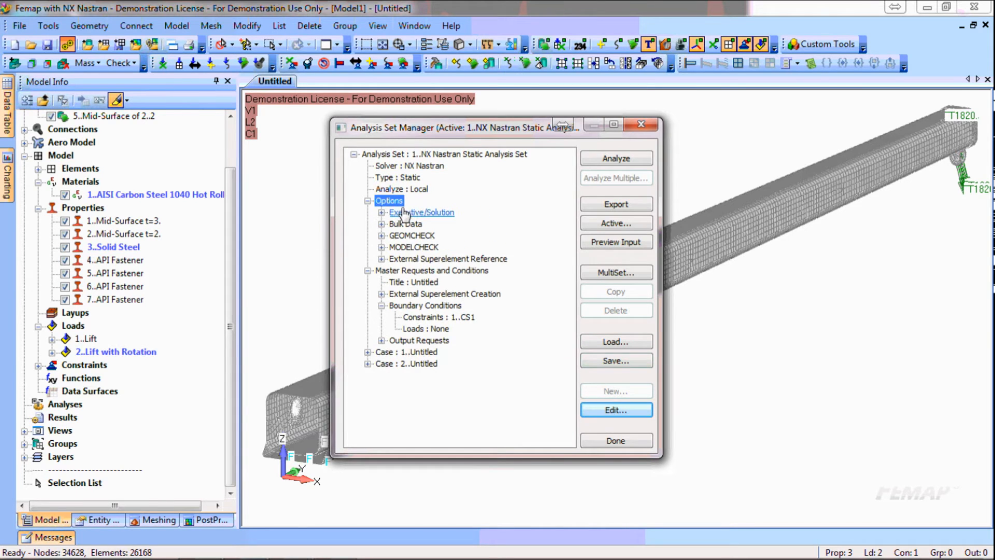
click(404, 212)
click(619, 413)
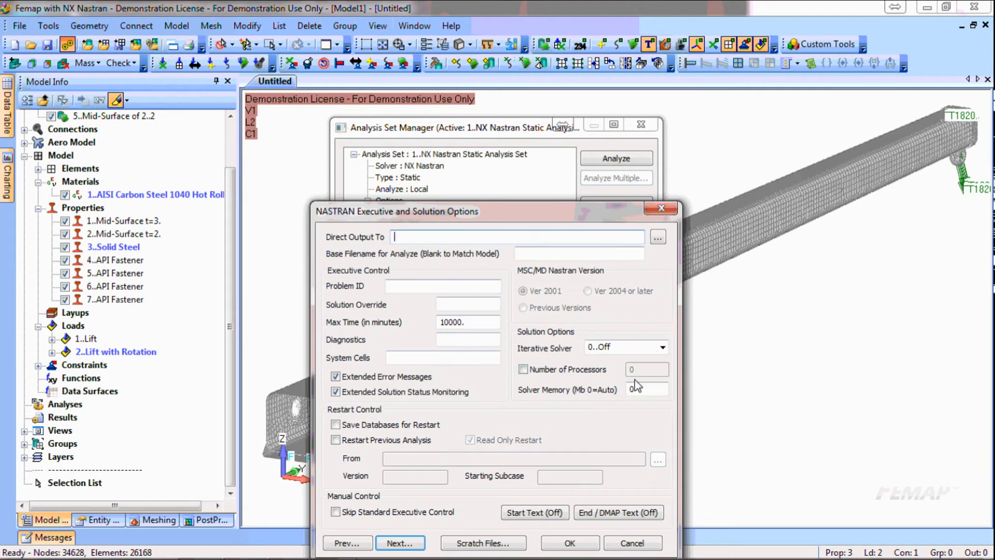
click(523, 370)
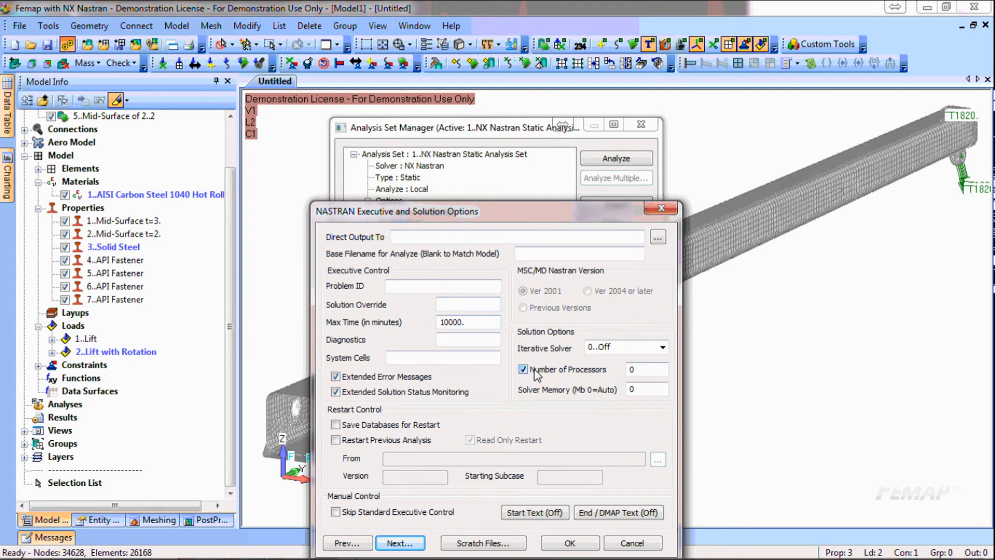
text(4)
click(570, 542)
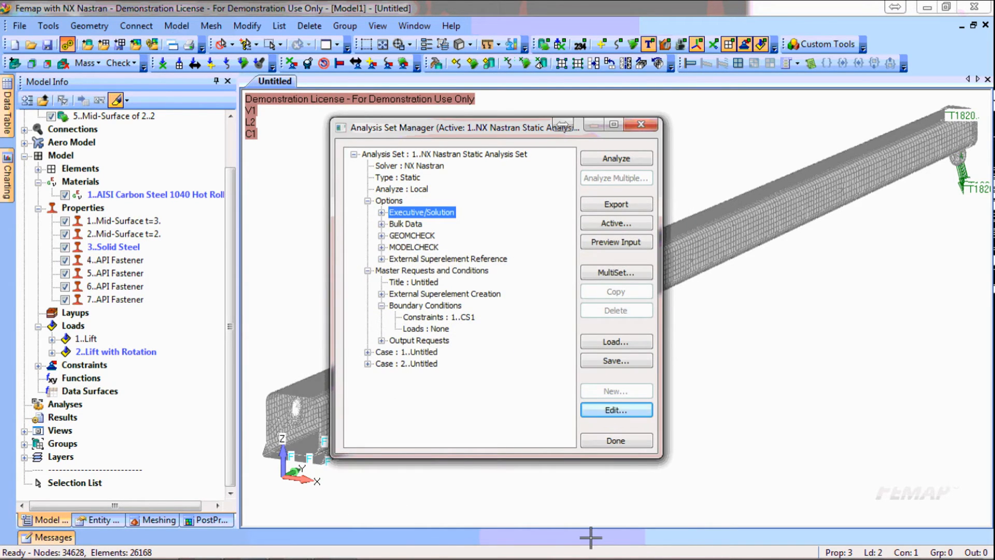
Step: Run the analysis set, auto-hide the NX Nastran Analysis Monitor, and view the Sparse Matrix Solver progress graph
click(616, 158)
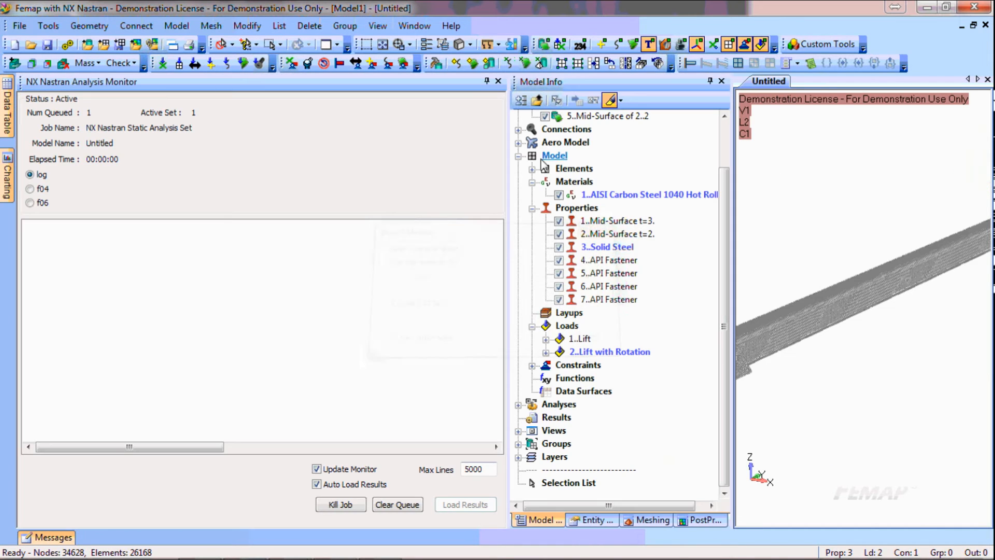
click(487, 81)
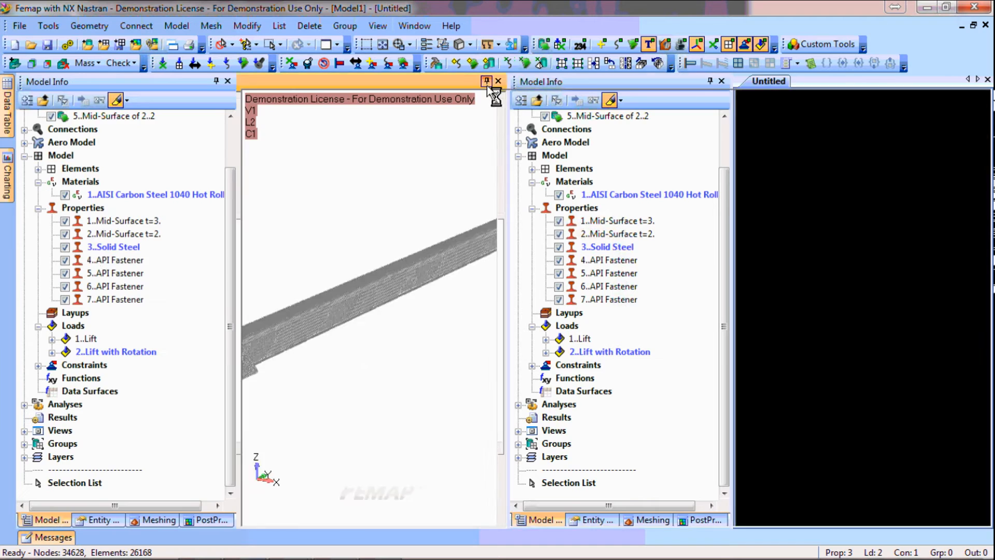
mouse_move(4, 303)
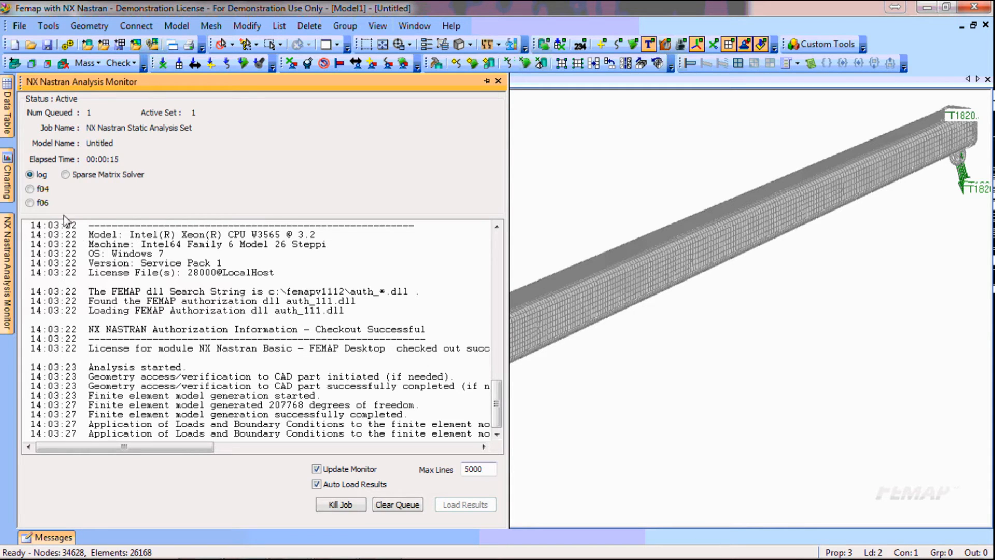
click(66, 175)
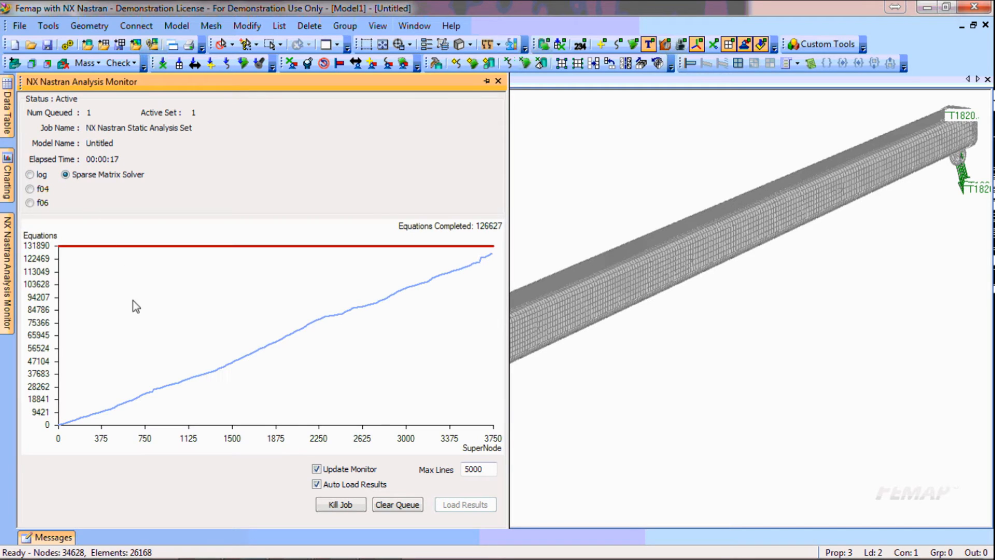
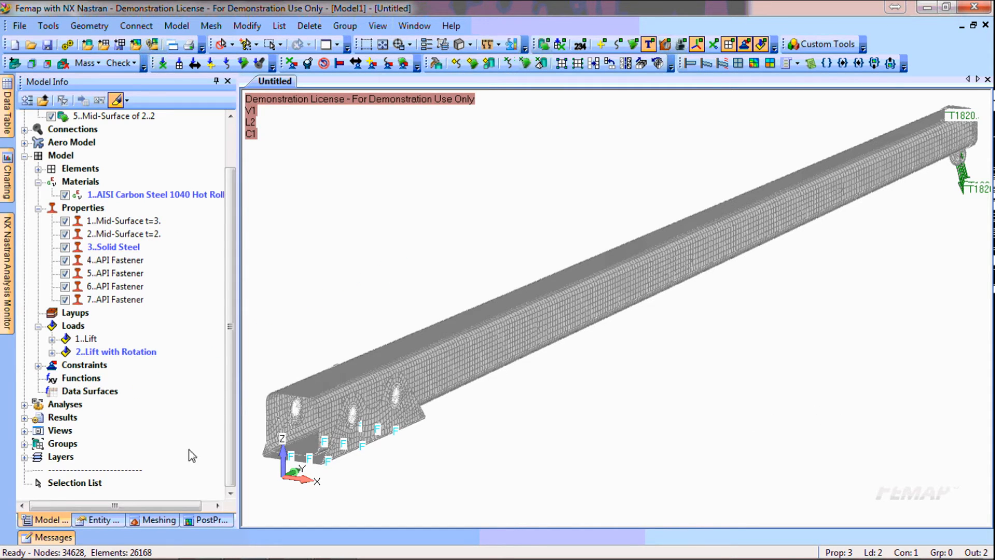
Step: Activate the NX NASTRAN Case 1 results and show the beam's deformed shape
click(24, 405)
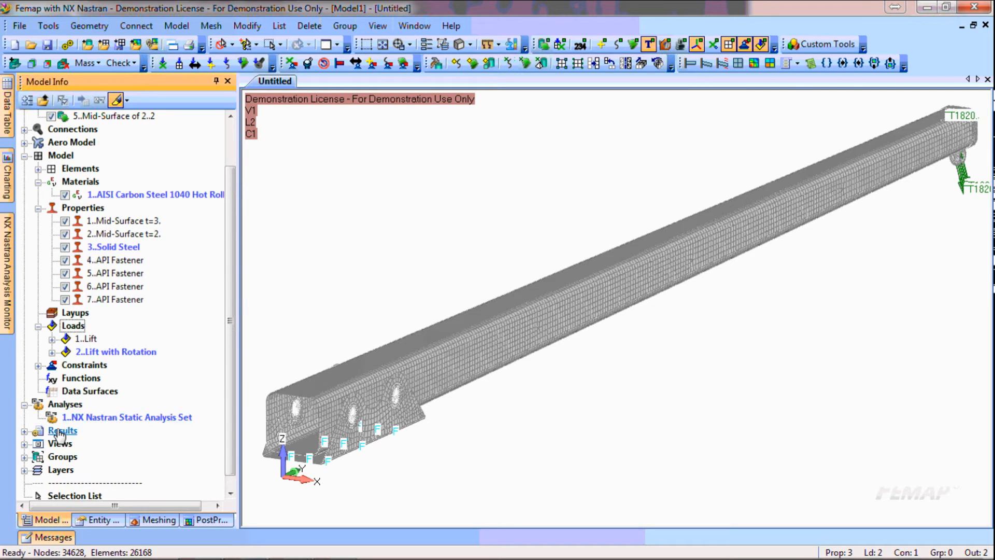
click(24, 431)
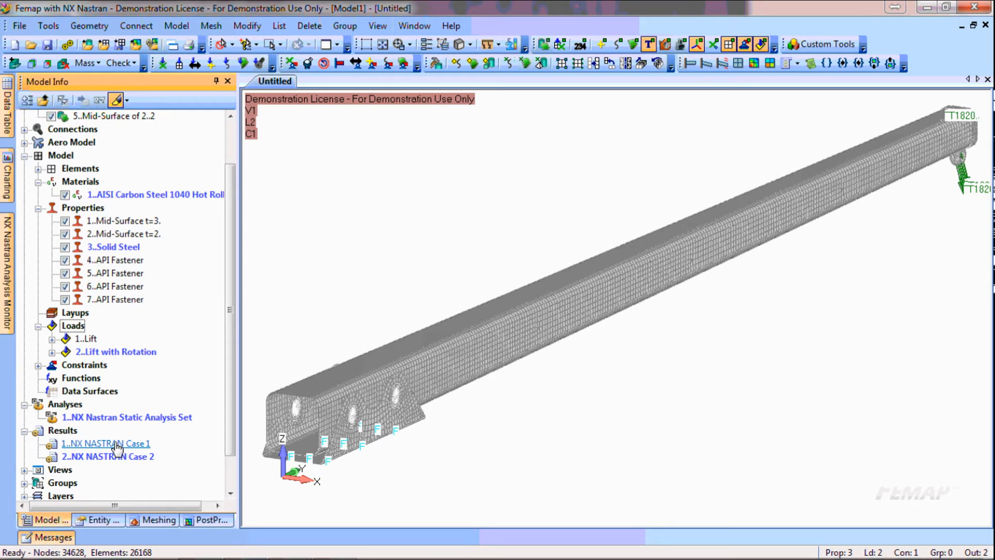
double_click(117, 444)
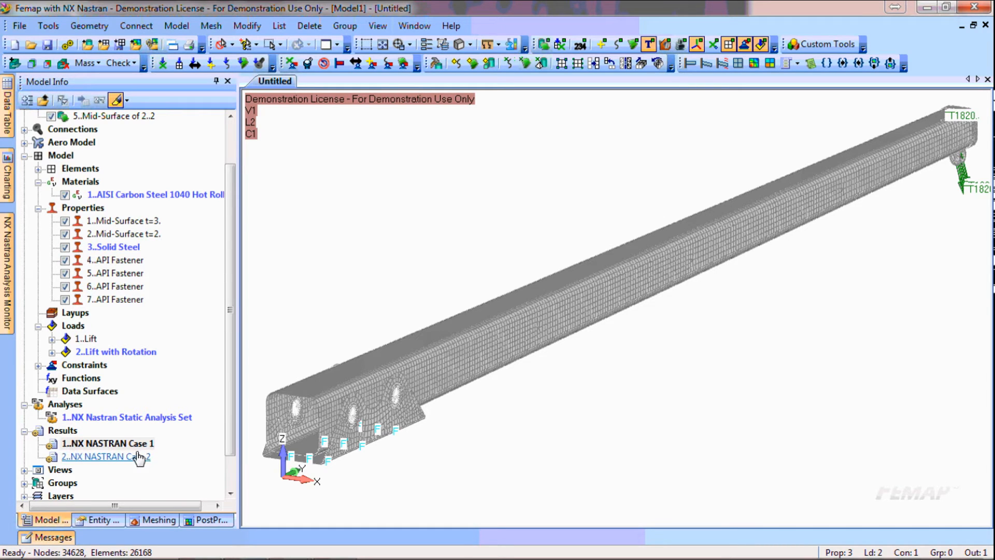
click(707, 65)
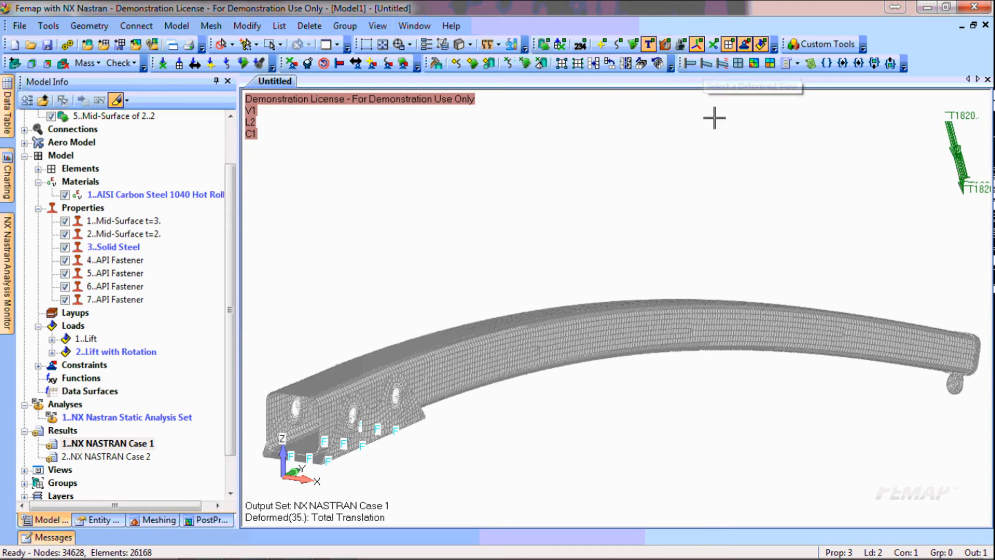
middle_drag(721, 326, 755, 331)
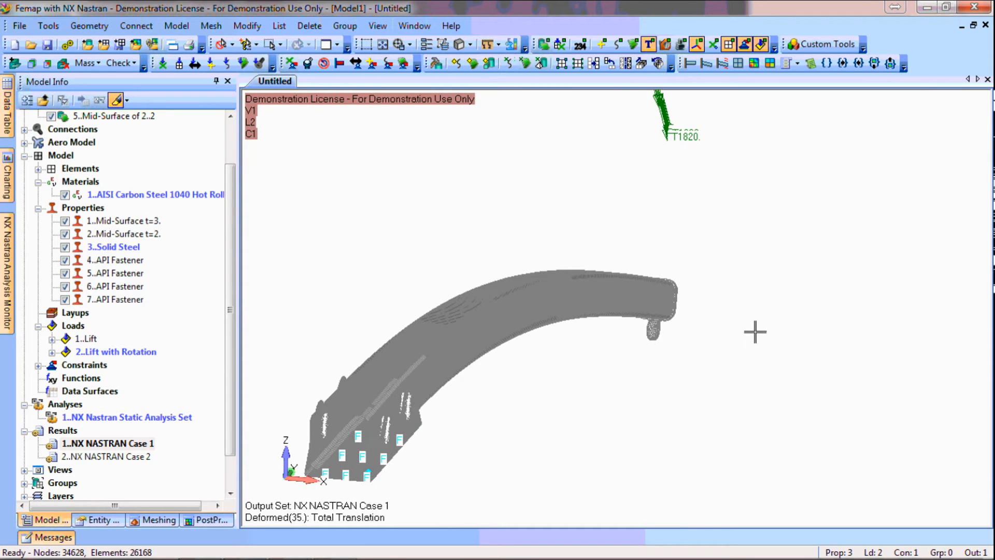
Step: Compare the deformed shapes of NX NASTRAN Case 2 and Case 1, leaving Case 2 active
double_click(135, 458)
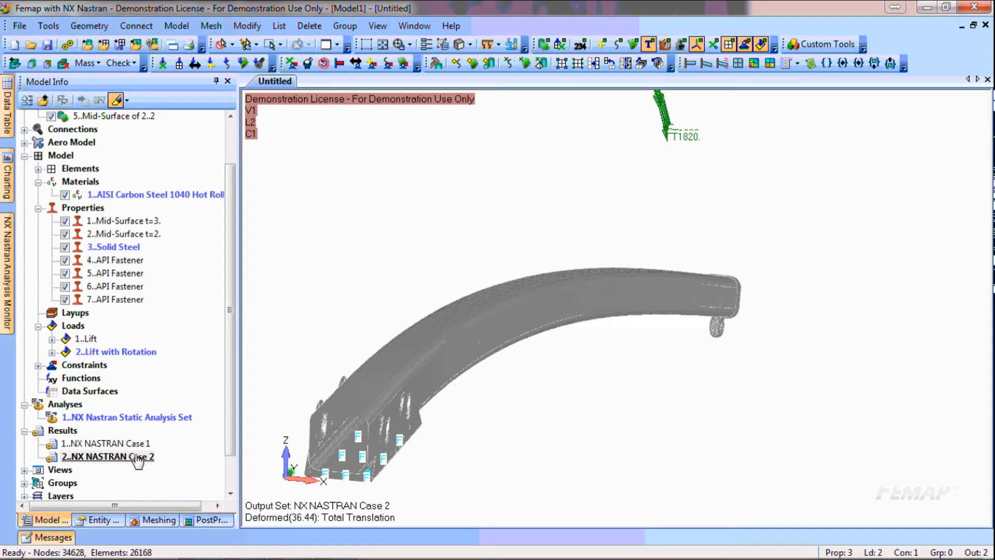
double_click(135, 447)
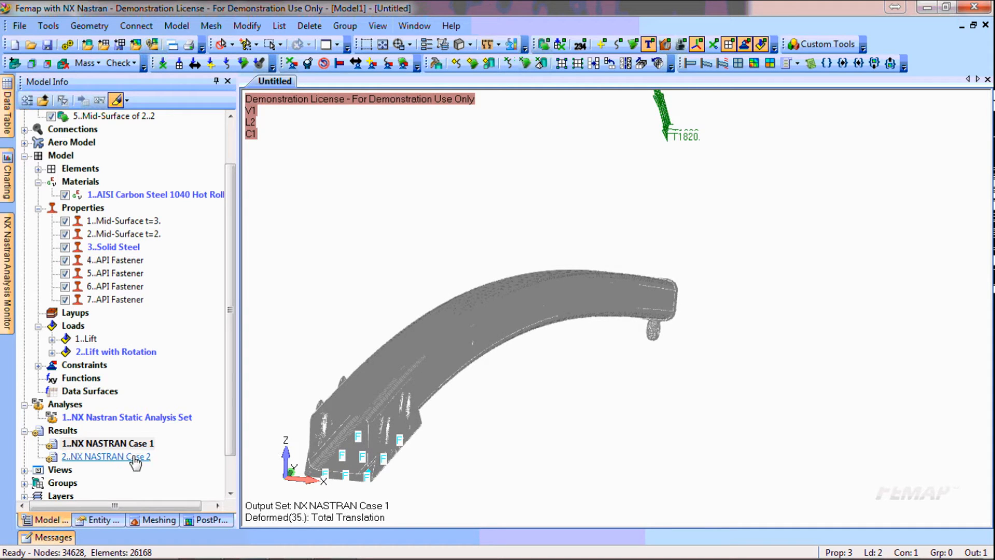
double_click(136, 458)
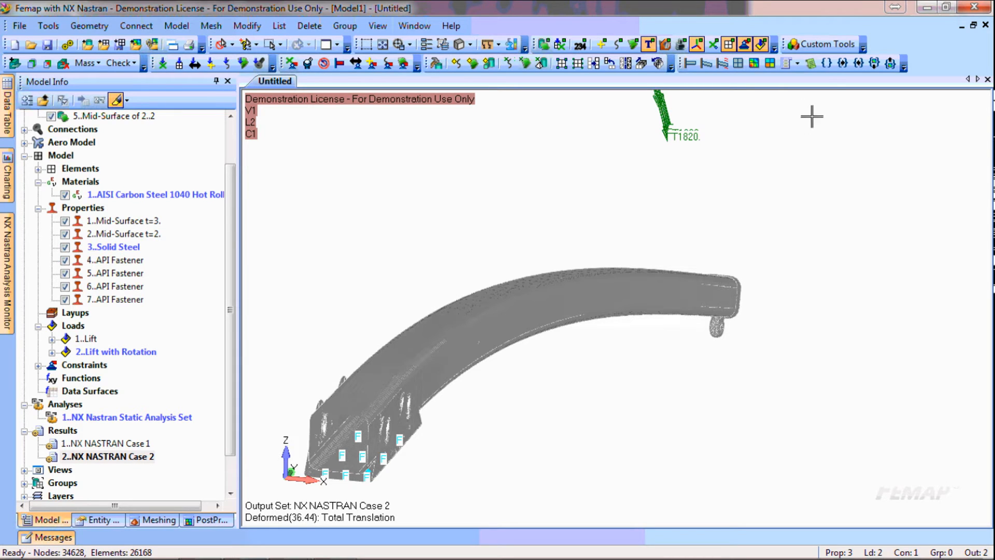
Step: Switch the deformed plot of the beam to Actual Deformation
click(798, 64)
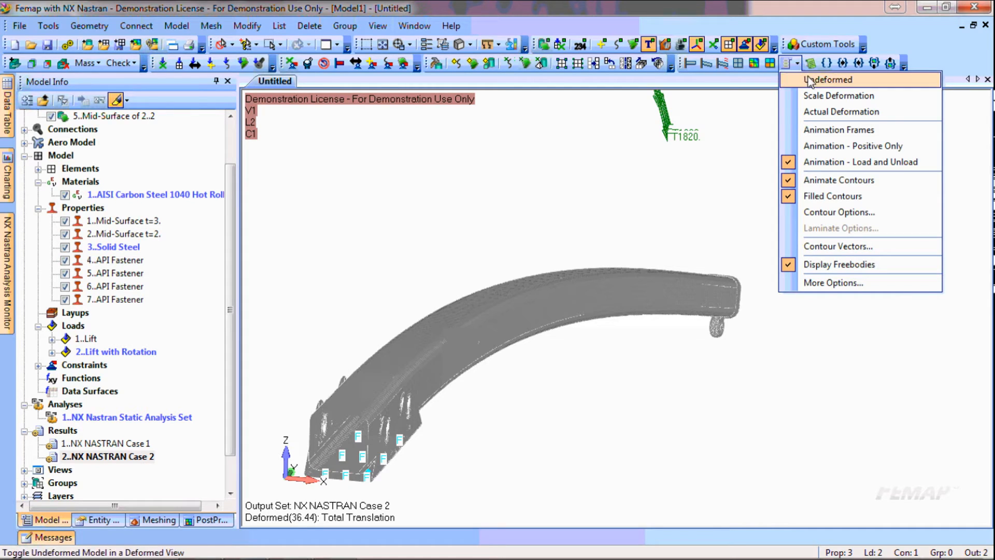
click(811, 111)
middle_drag(826, 223, 793, 216)
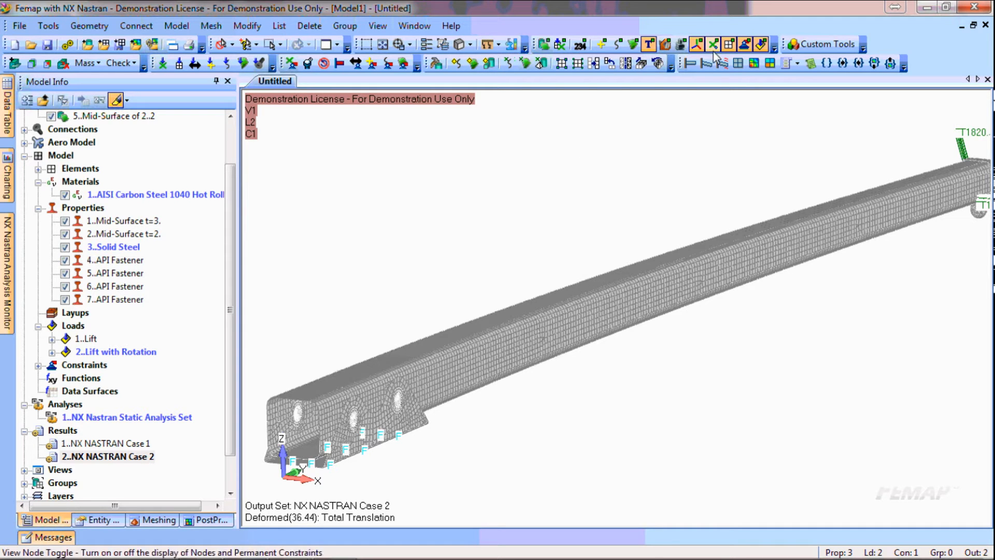
Step: Show the Plate Top VonMises Stress as a filled contour on the deformed beam and hide the mesh edges
click(754, 63)
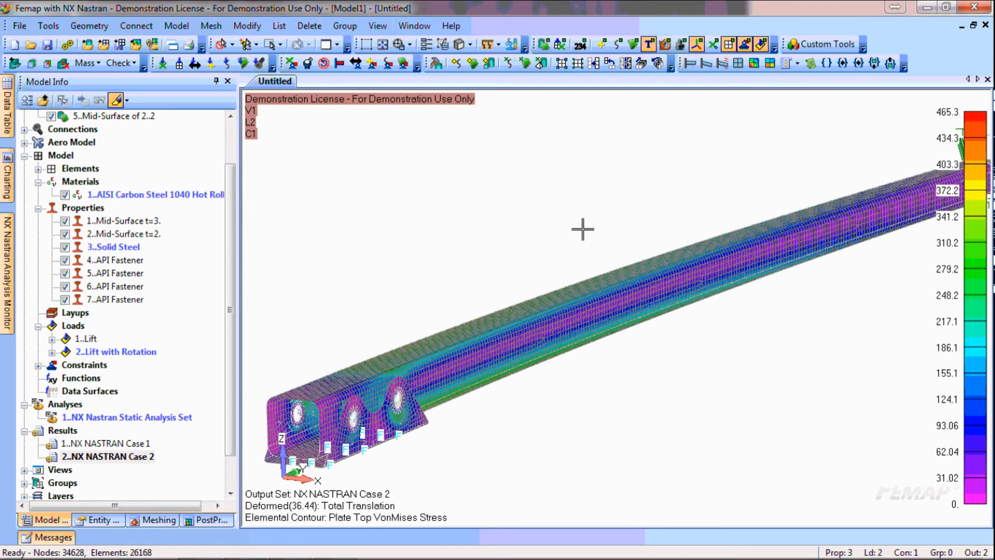
click(469, 45)
click(493, 128)
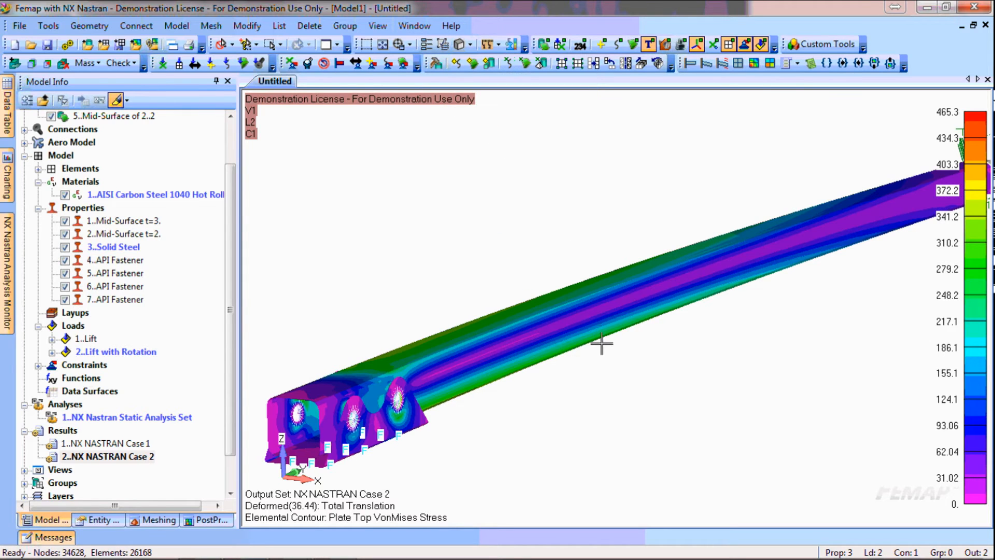
middle_drag(588, 352, 606, 355)
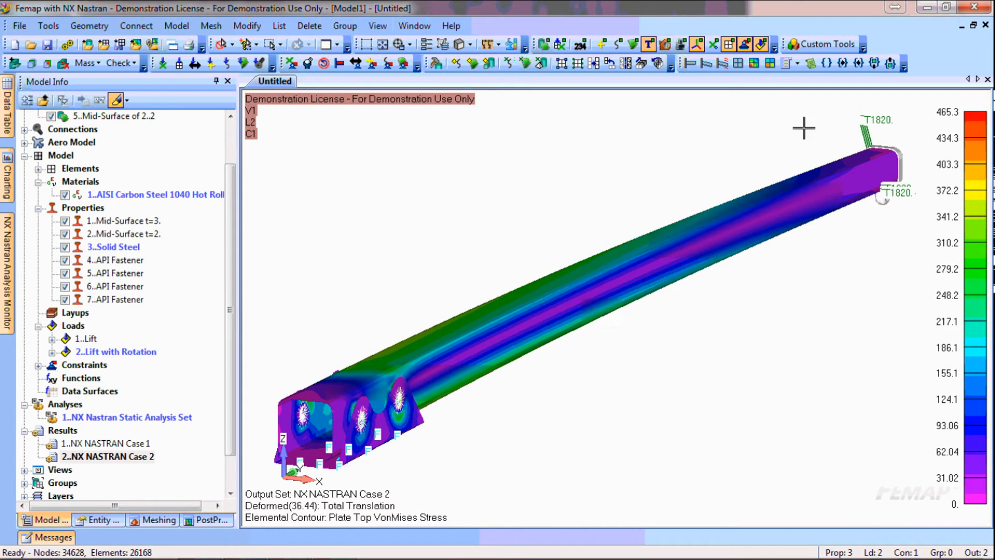
Step: Overlay the undeformed model on the deformed stress plot for comparison, and turn the overlay off again
click(799, 62)
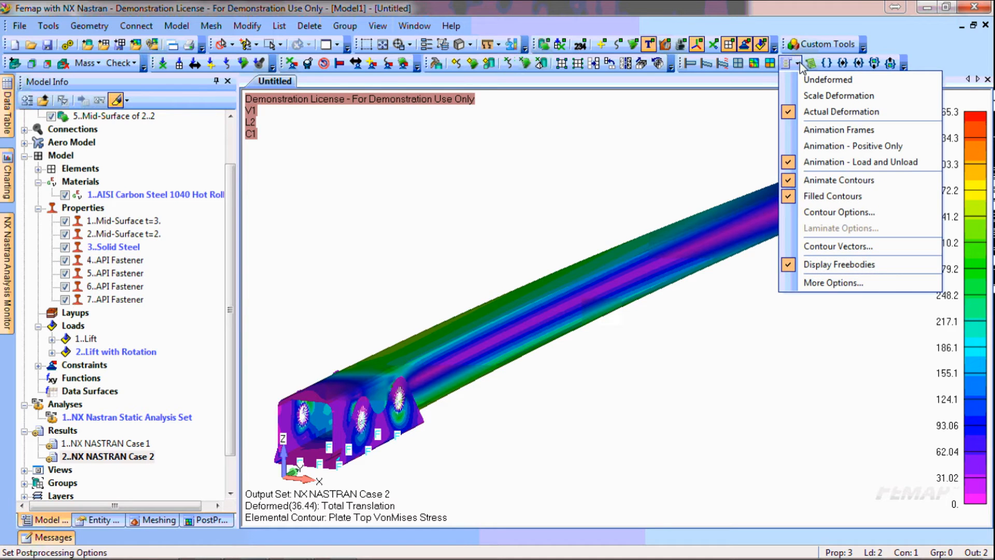
click(803, 81)
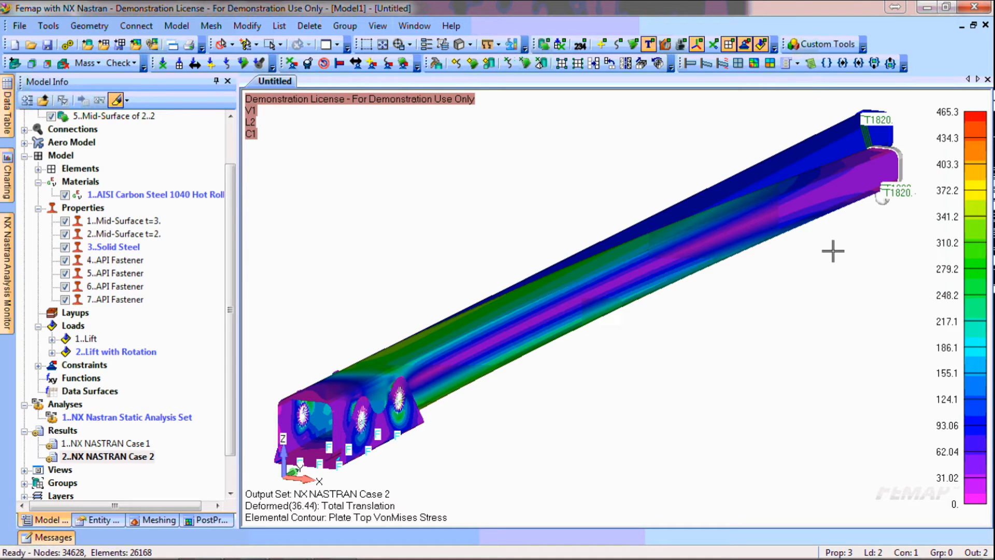
mouse_move(668, 352)
middle_down()
mouse_move(682, 342)
mouse_move(733, 345)
mouse_move(620, 342)
mouse_move(658, 342)
mouse_move(647, 338)
mouse_move(654, 364)
middle_up()
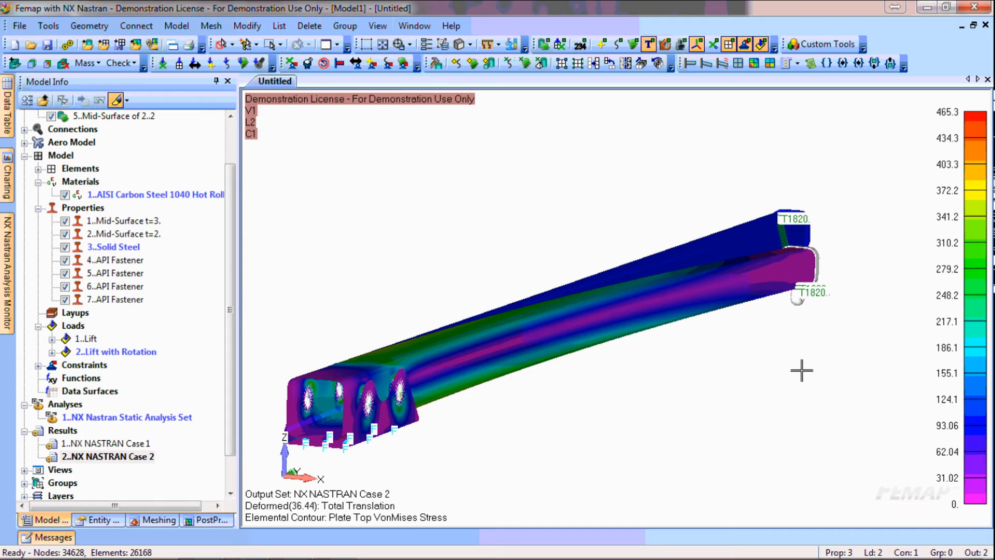
click(797, 64)
click(799, 79)
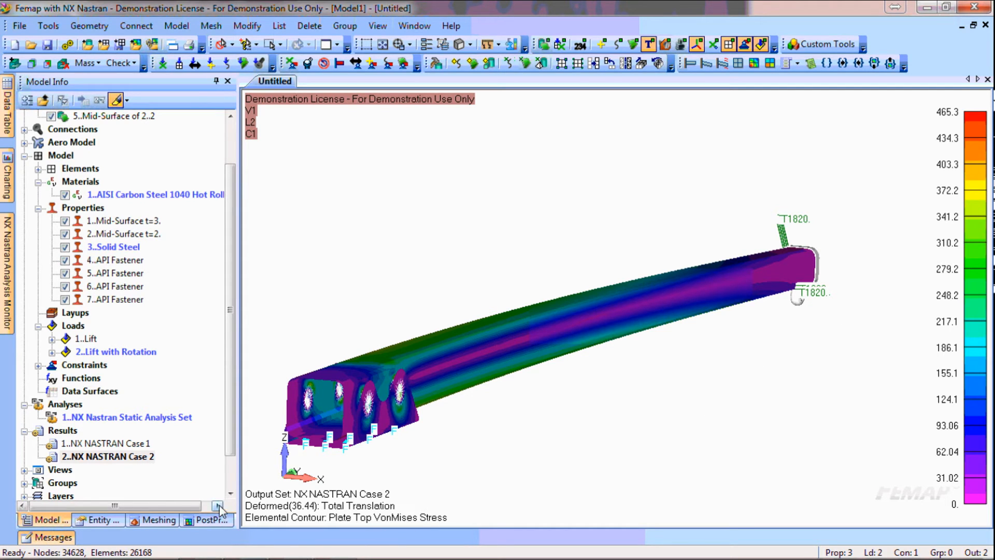
Step: Set the contour's output vector to 60031..Solid Von Mises Stress in the PostProcessing Toolbox
click(205, 519)
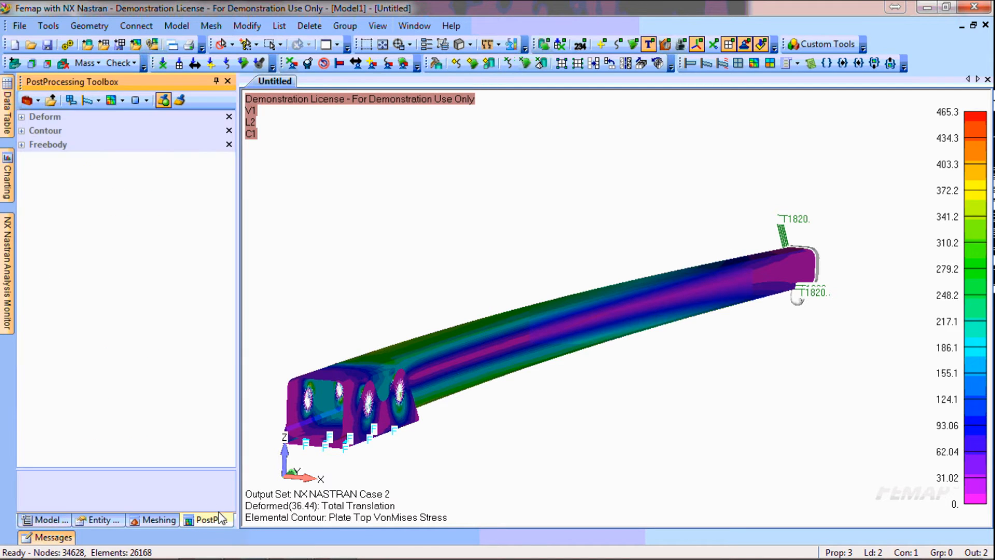
click(21, 130)
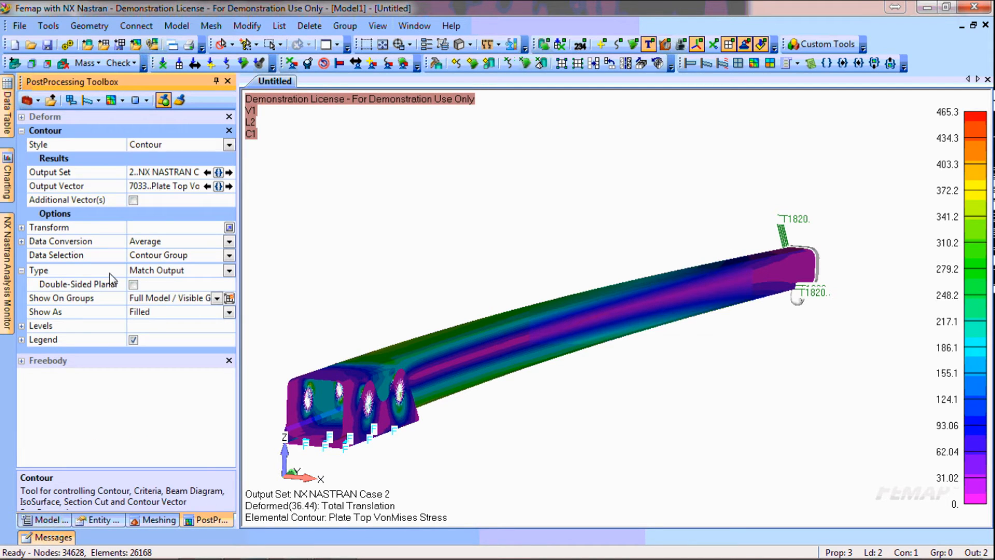
click(218, 186)
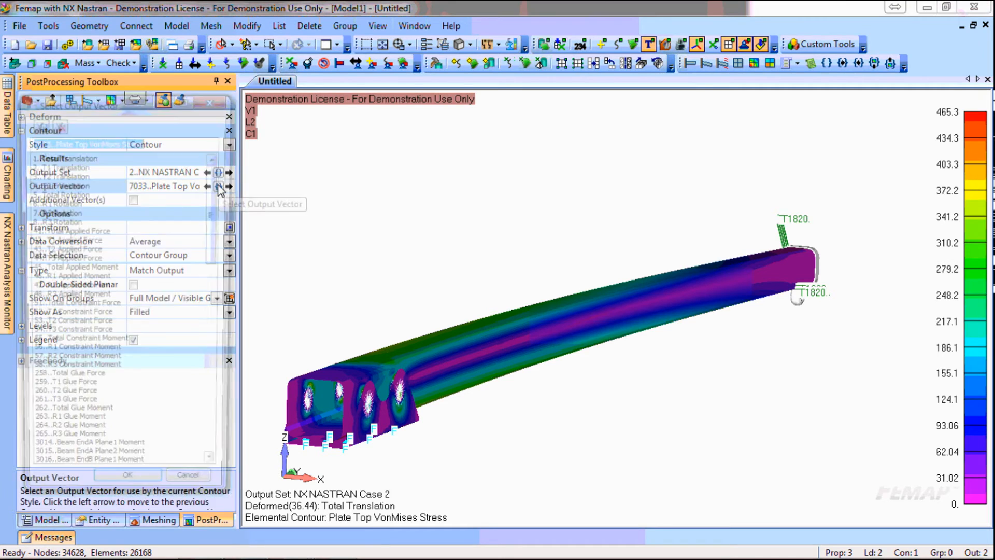
drag(217, 184, 214, 394)
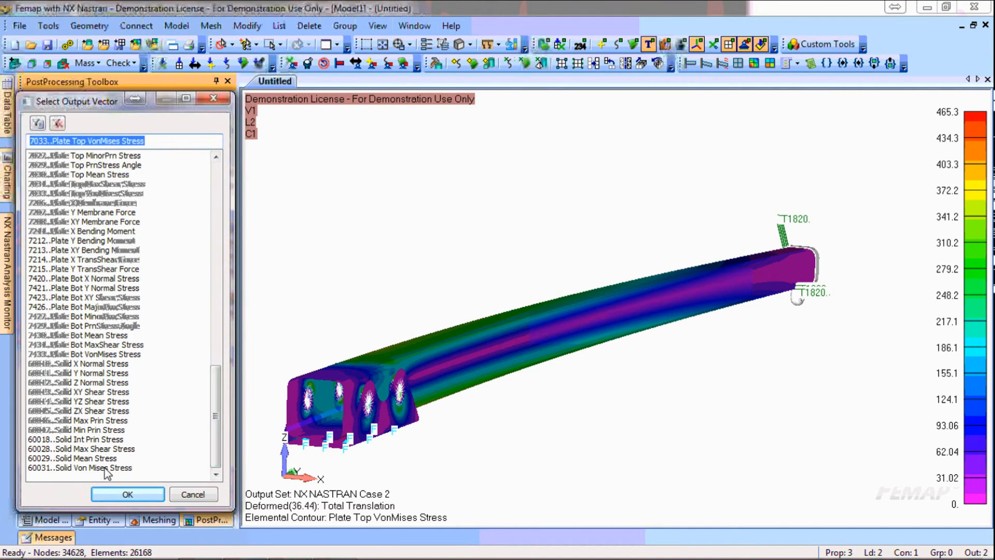
click(80, 467)
click(135, 495)
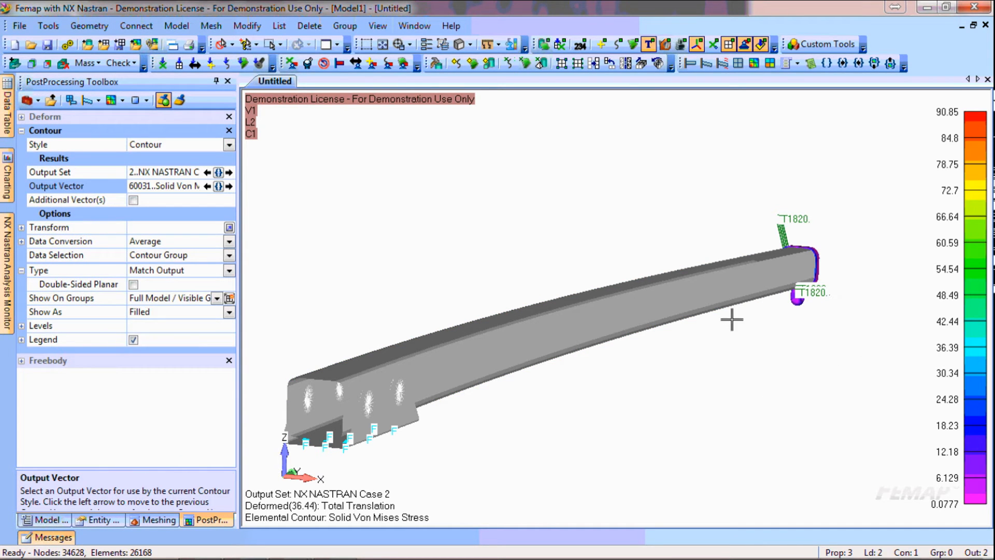
Step: Enable additional contour vectors and add 7033..Plate Top VonMises Stress as the second output vector
click(134, 200)
click(218, 214)
drag(218, 220, 198, 415)
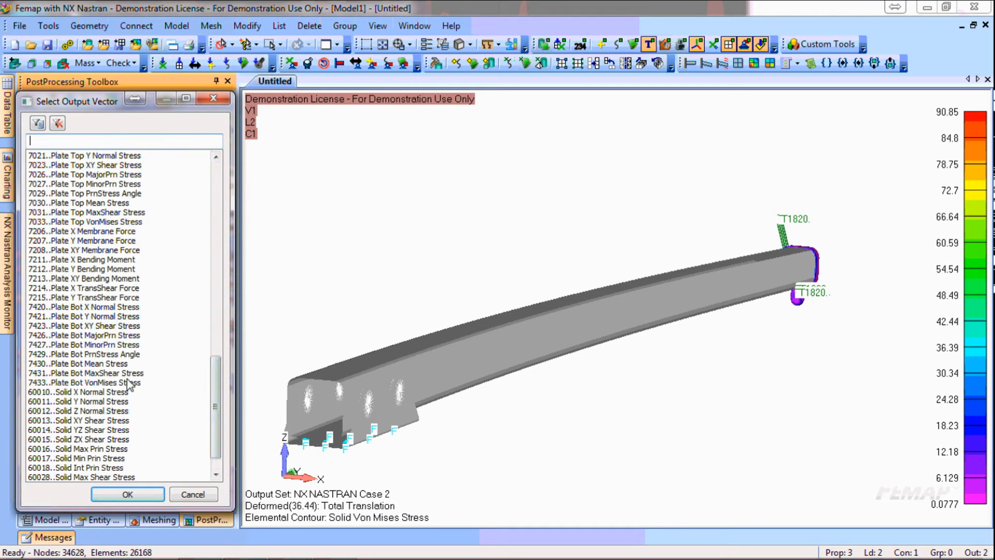
click(100, 223)
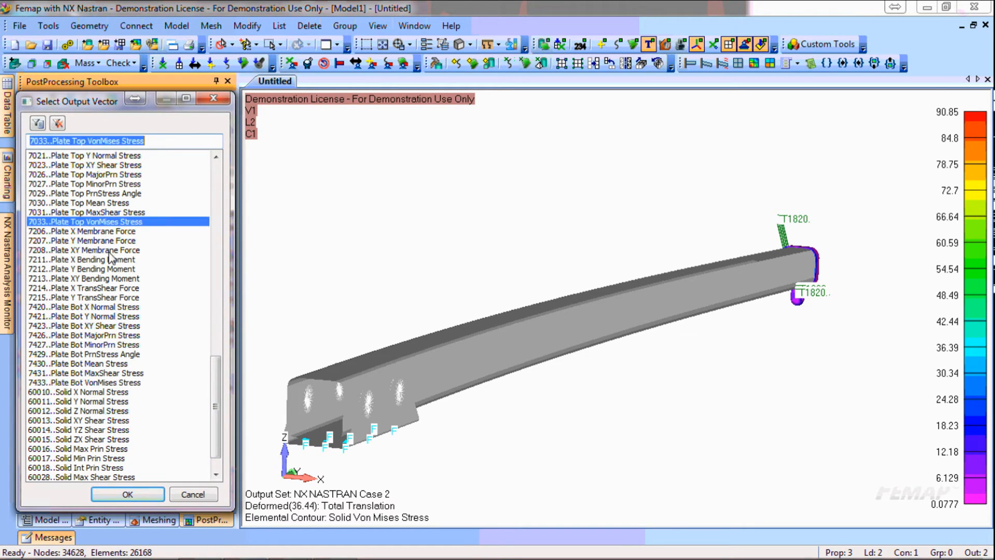
click(127, 495)
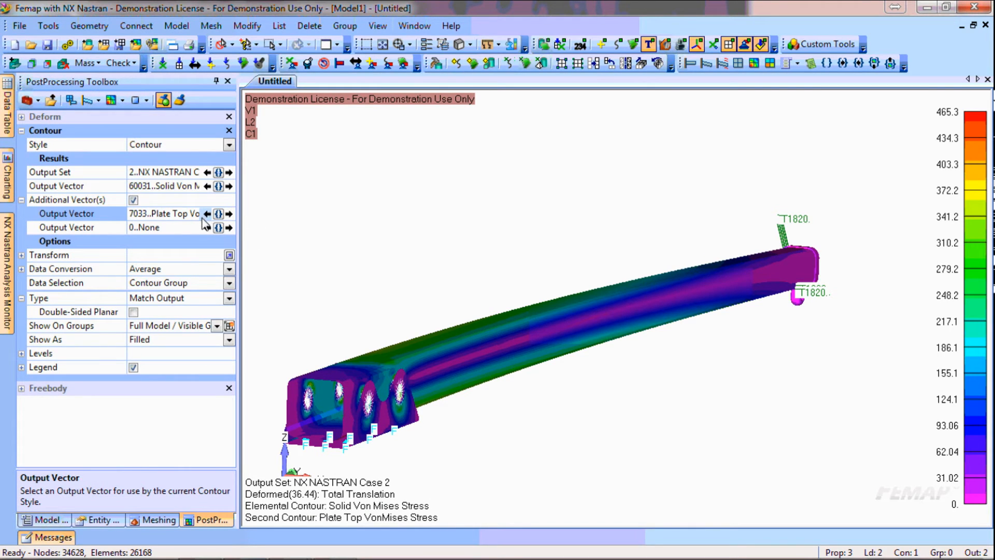
Step: Turn on Double-Sided Planar contouring for the plates, switching it off and on again to compare the stresses at the bracket end
ctrl+middle_drag(344, 403, 500, 314)
mouse_move(615, 335)
middle_down()
mouse_move(598, 340)
mouse_move(607, 343)
middle_up()
scroll(547, 326, up, 4)
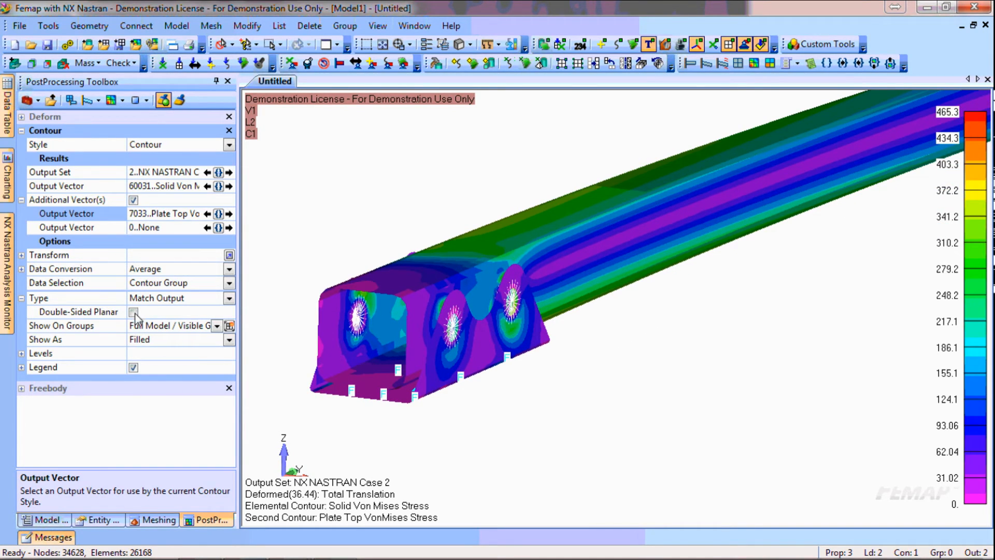
click(133, 312)
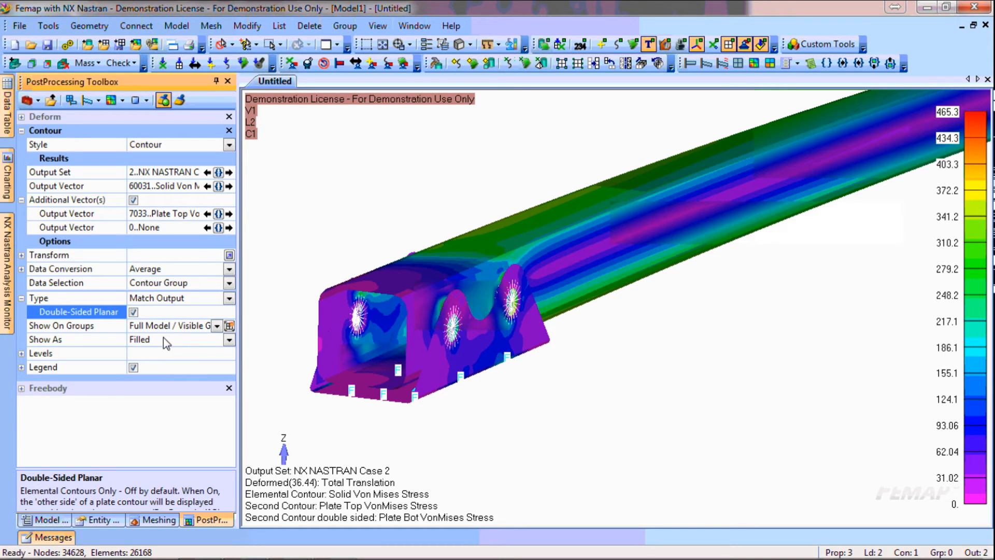
click(134, 312)
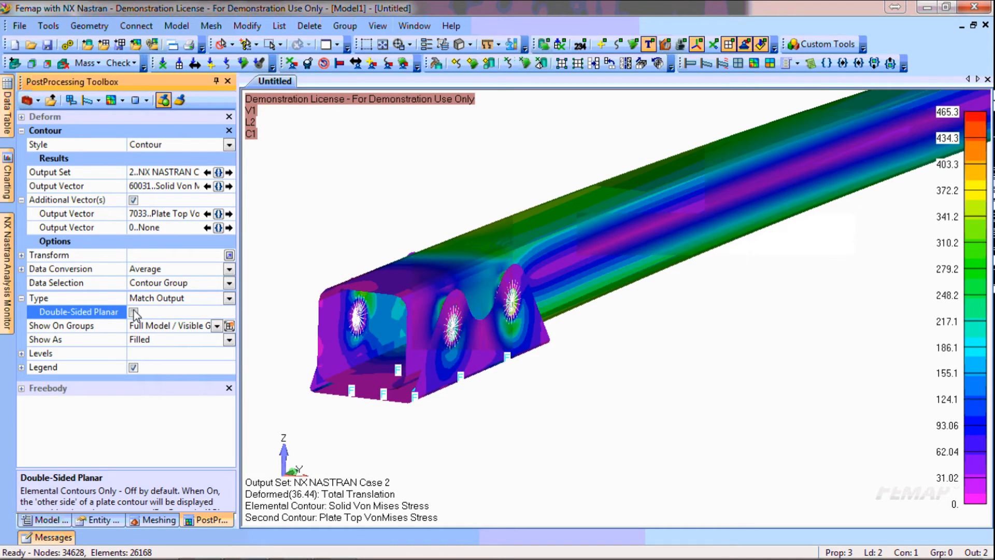
click(134, 312)
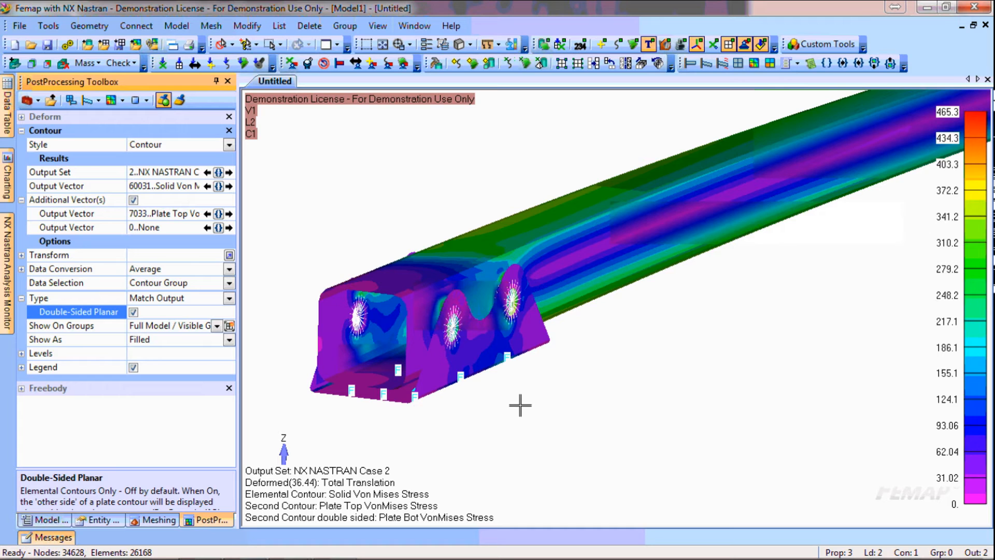
Step: Turn on the thickness/cross section display of the elements and hide the load and constraint symbols
click(461, 45)
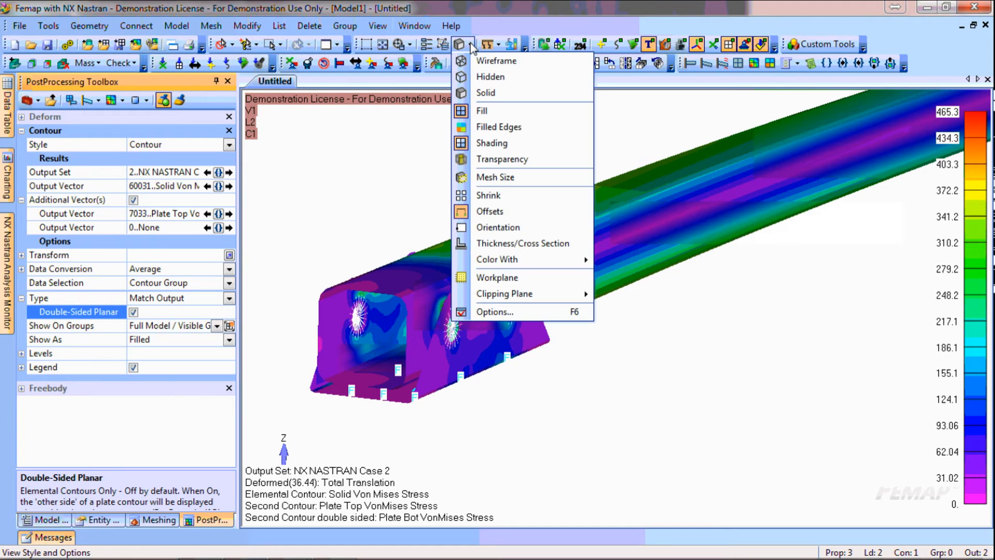
click(495, 243)
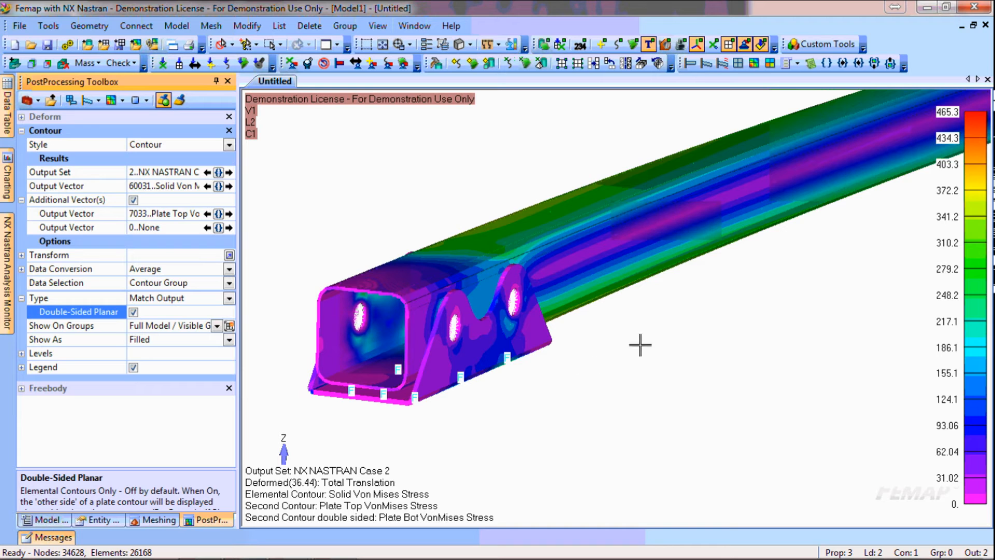
ctrl+middle_drag(862, 233, 739, 280)
scroll(652, 332, down, 2)
scroll(646, 331, down, 3)
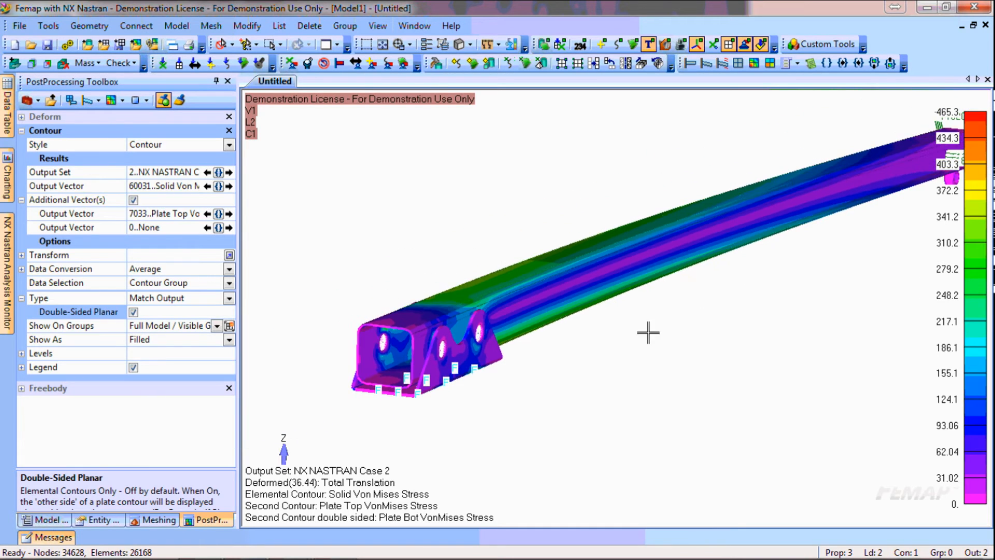
ctrl+middle_drag(795, 266, 710, 297)
middle_drag(501, 426, 512, 415)
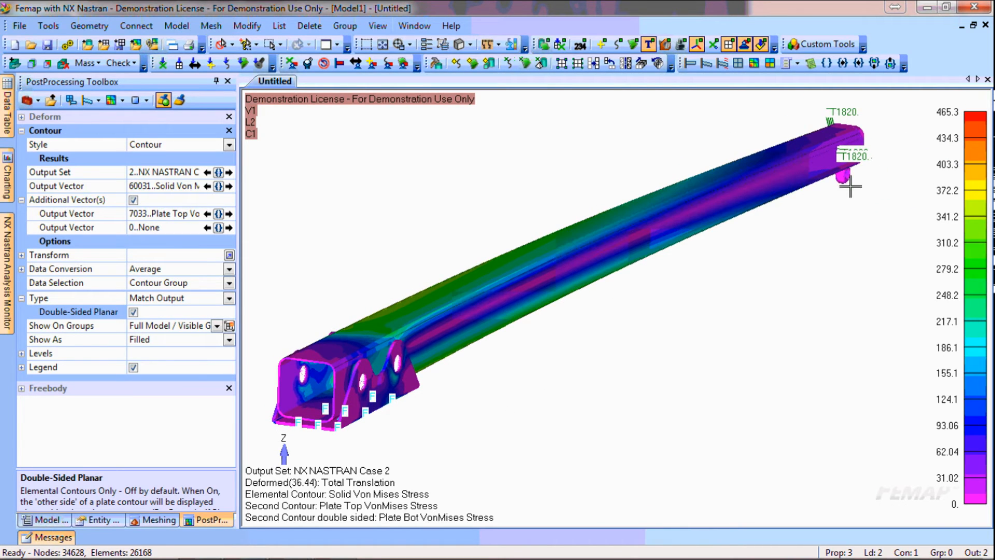
click(761, 45)
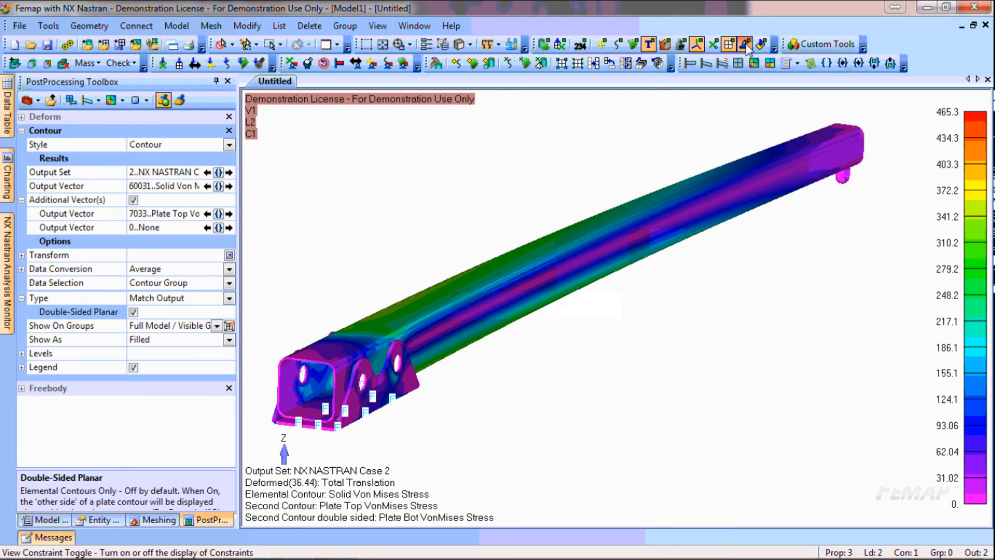
click(746, 45)
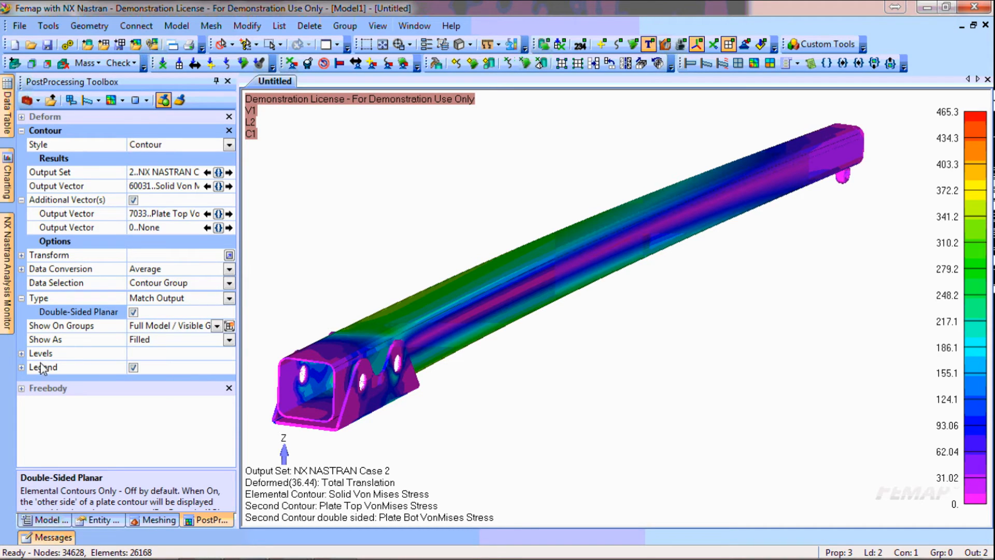
Step: Set the contour levels' Label Max/Min option to Max Only
click(23, 353)
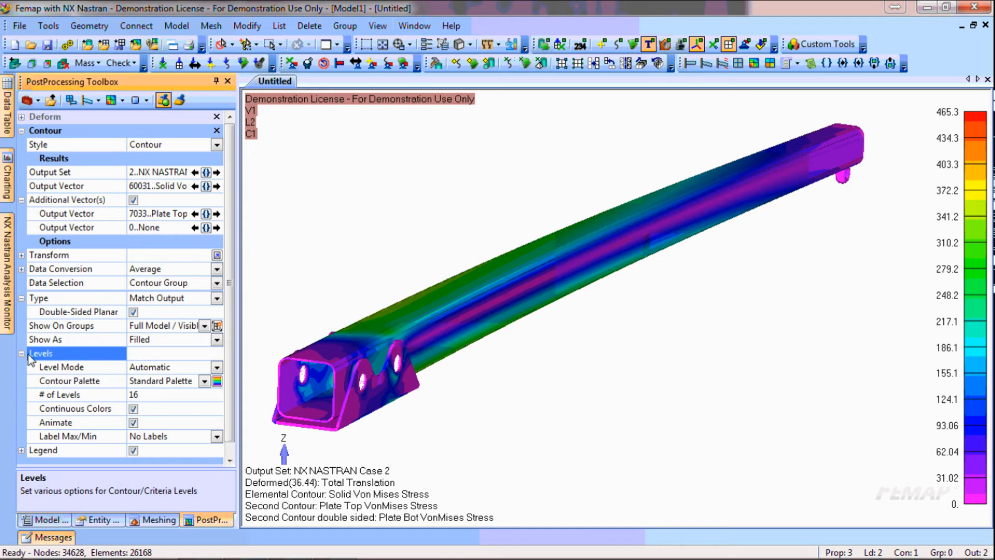
click(217, 437)
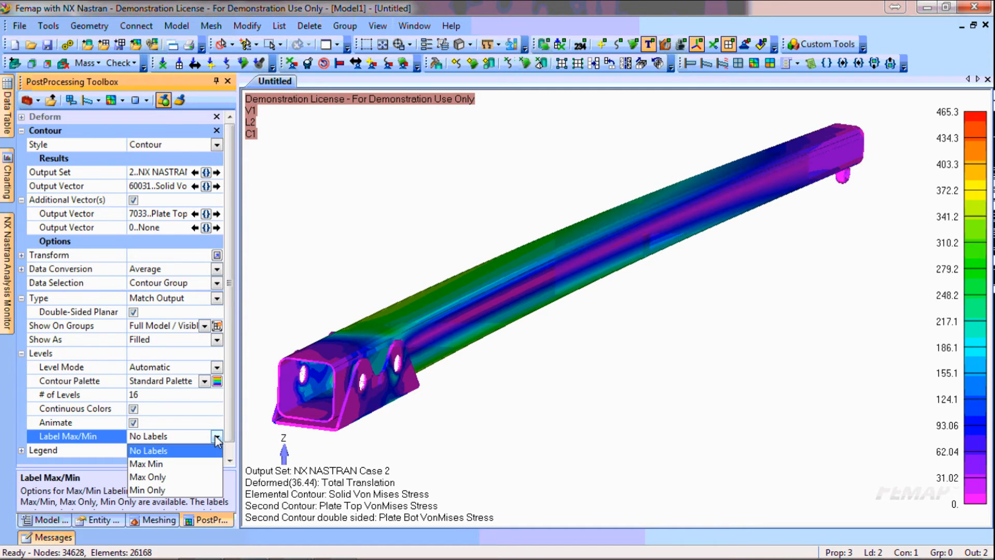
click(150, 477)
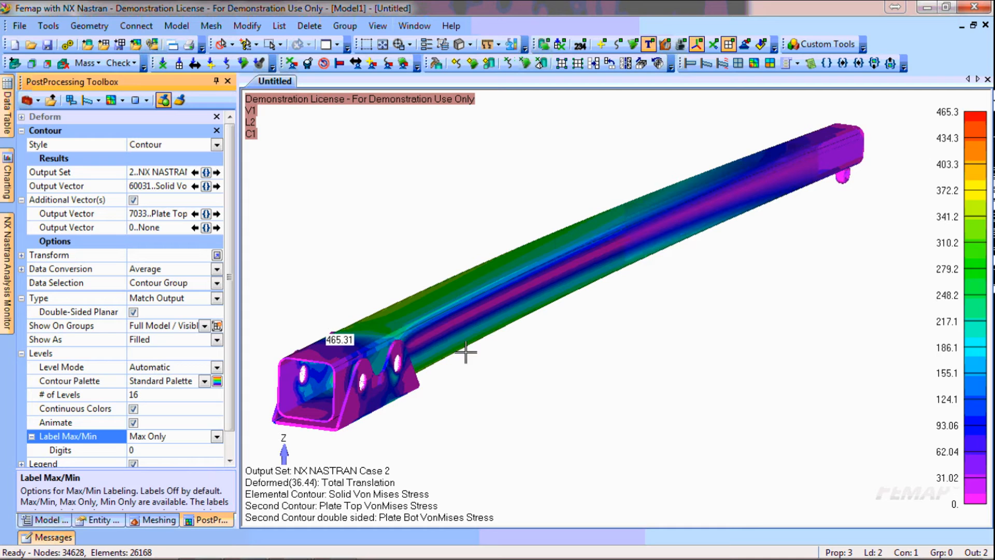
Step: Examine the location of the labelled maximum stress near the bracket and the stress distribution along the beam
middle_drag(385, 401, 520, 427)
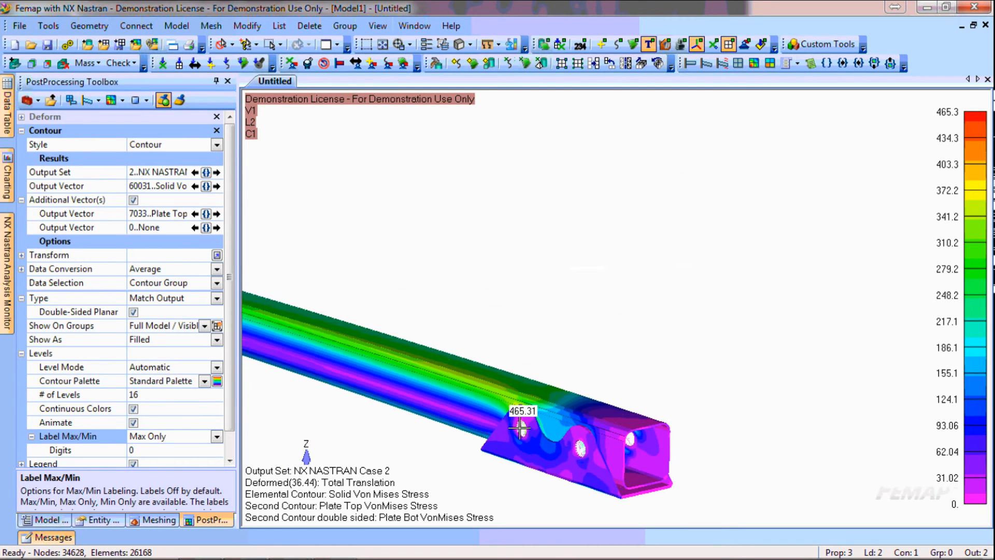
scroll(527, 440, up, 4)
ctrl+middle_drag(566, 487, 752, 280)
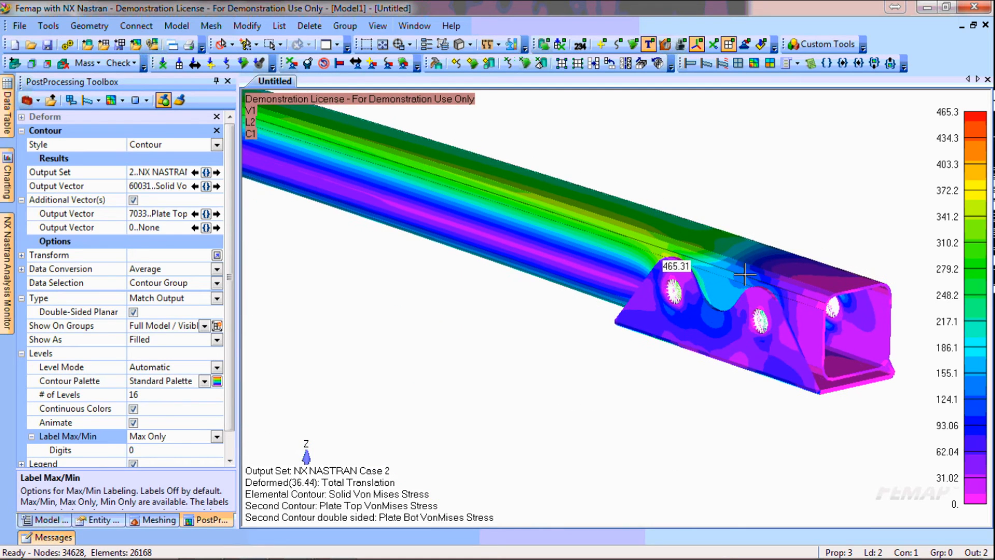
scroll(706, 273, up, 2)
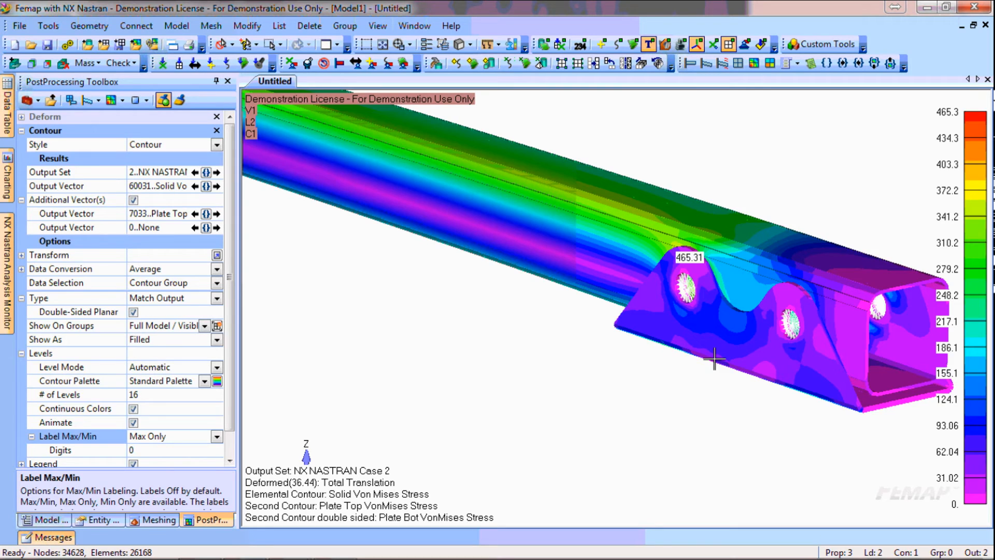
scroll(715, 359, down, 4)
scroll(804, 389, down, 3)
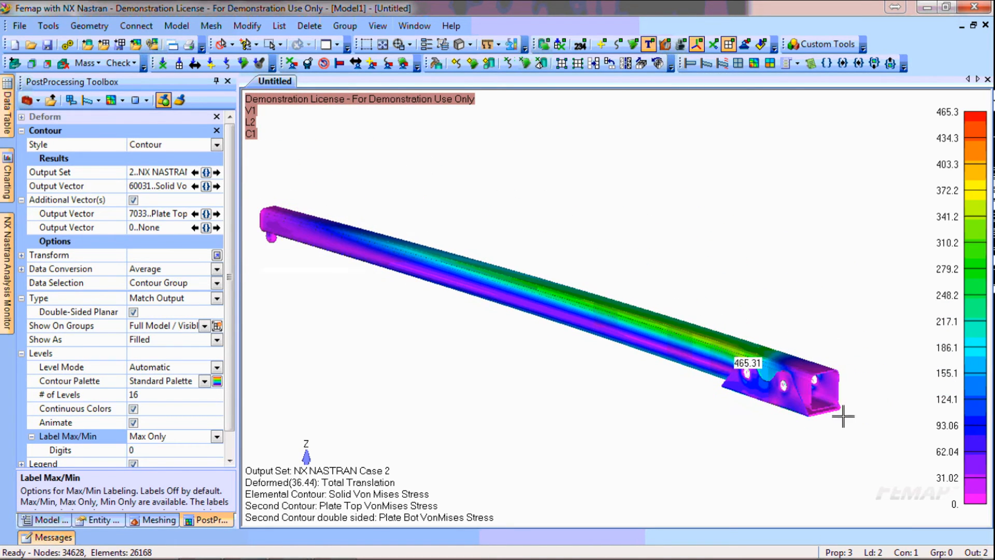
ctrl+middle_drag(775, 389, 818, 409)
scroll(809, 426, up, 3)
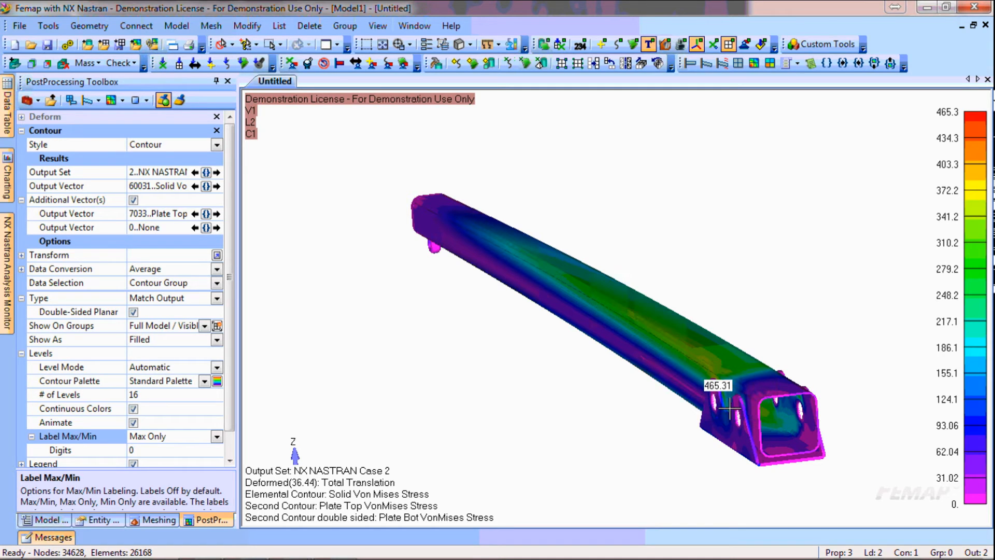
Step: Hide the 4..Mid-Surface of 1..1 geometry in the Model Info tree and show it again
click(60, 520)
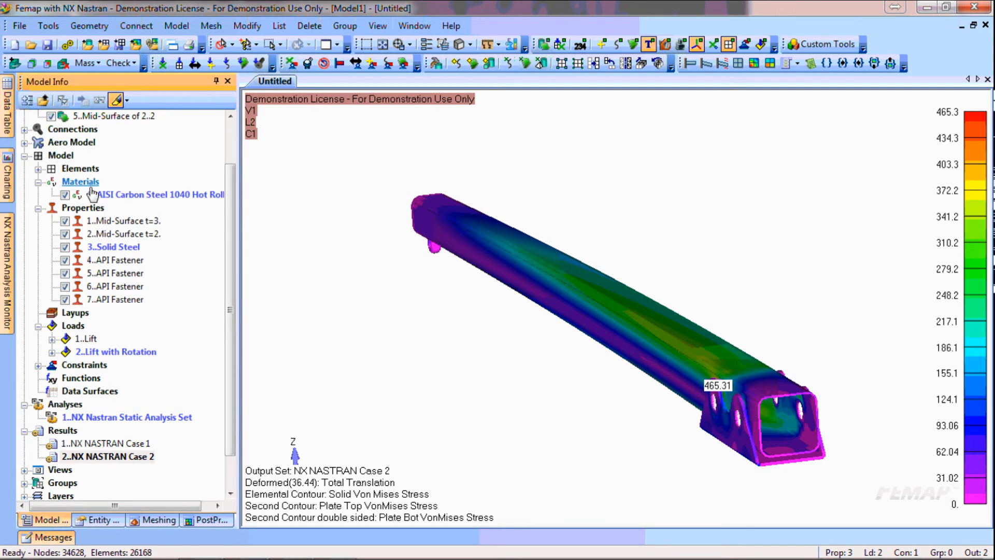
drag(231, 188, 233, 150)
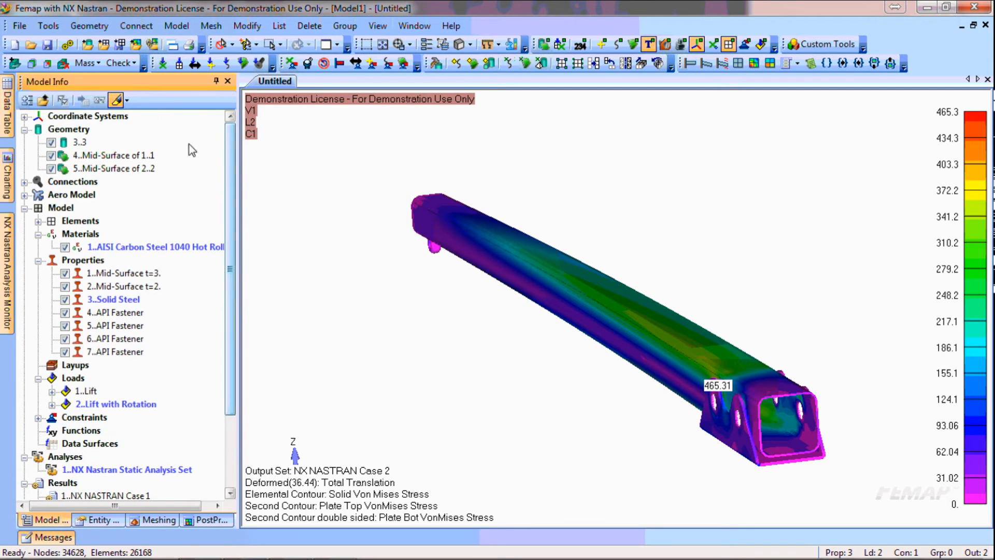
click(51, 155)
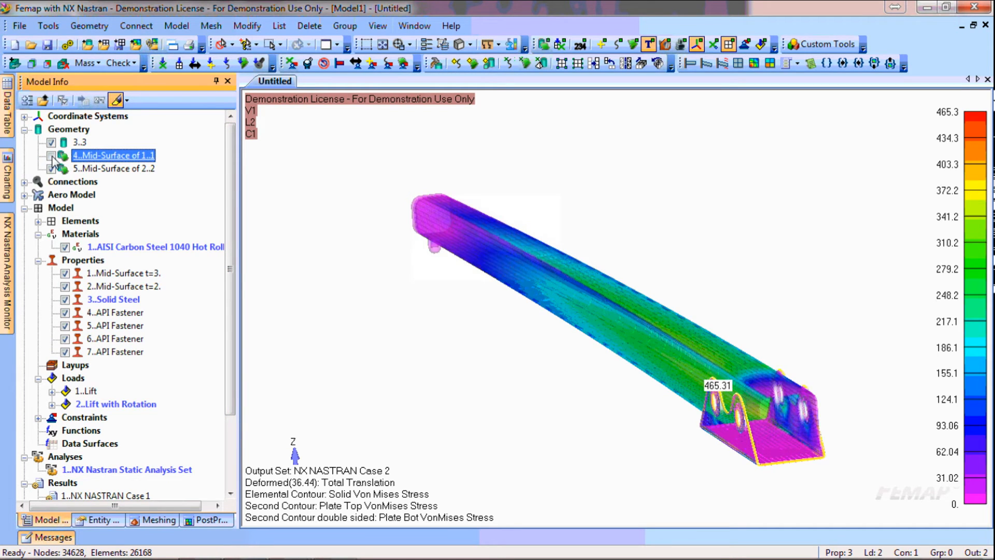
click(441, 294)
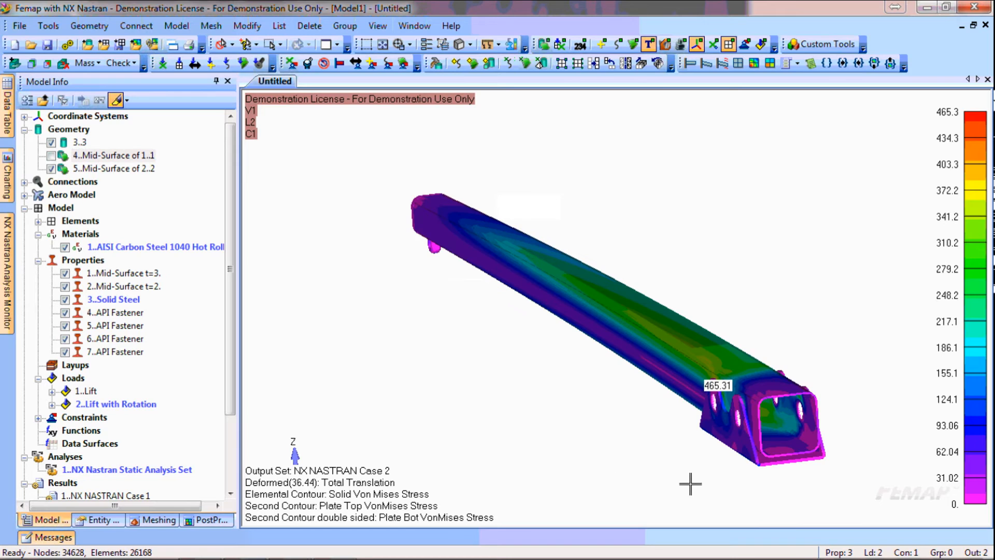
click(52, 155)
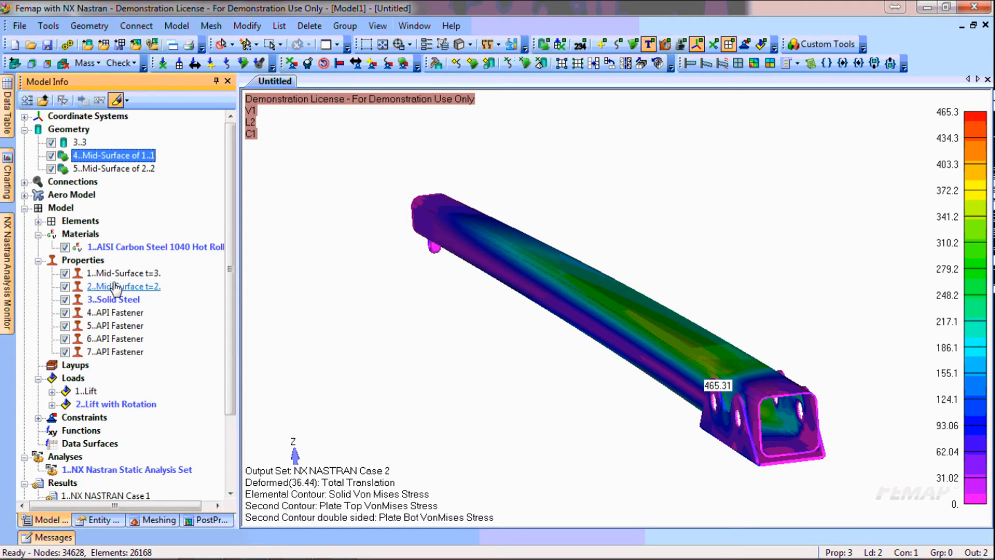
Step: Hide and restore the 2..Mid-Surface t=2. property's elements, and do the same for the AISI Carbon Steel 1040 material
click(65, 287)
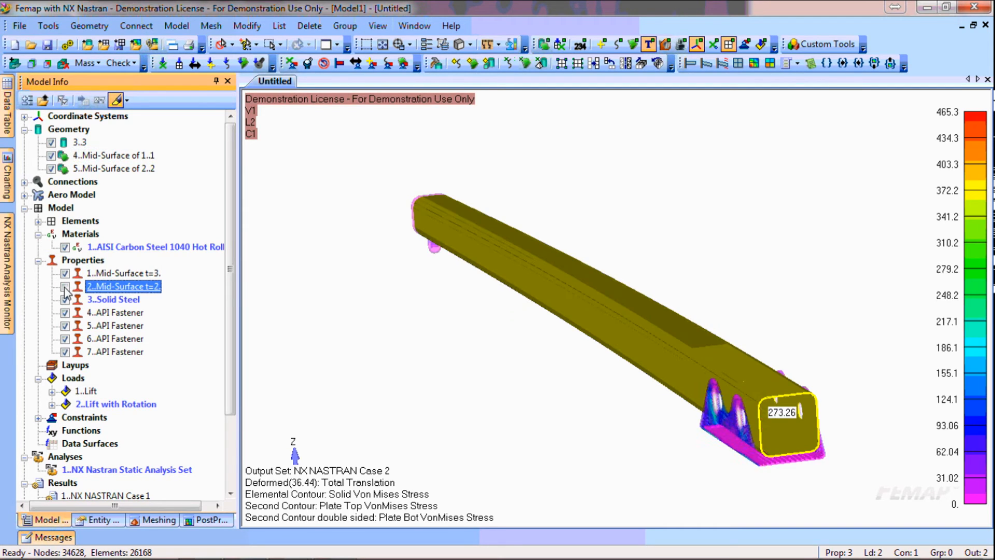
click(65, 286)
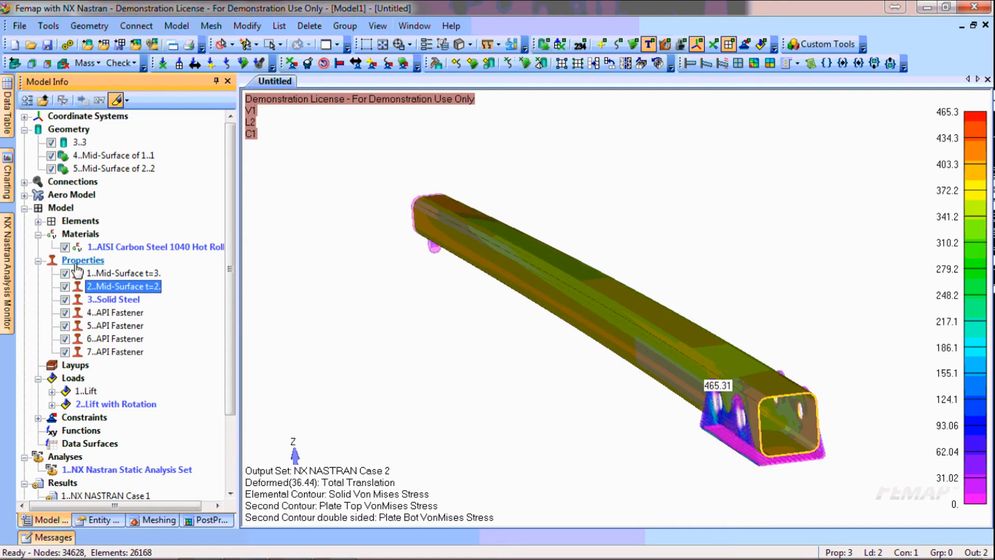
click(65, 247)
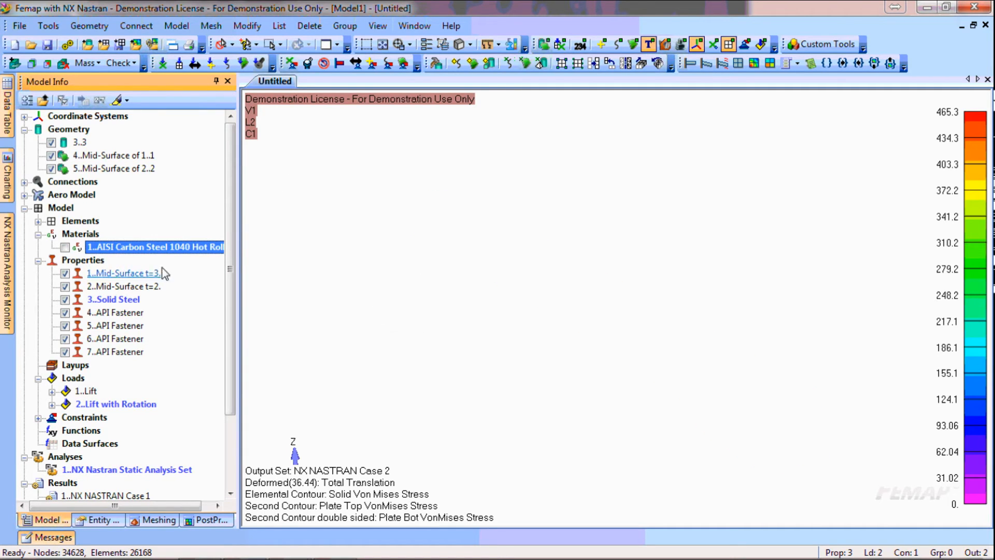
click(66, 247)
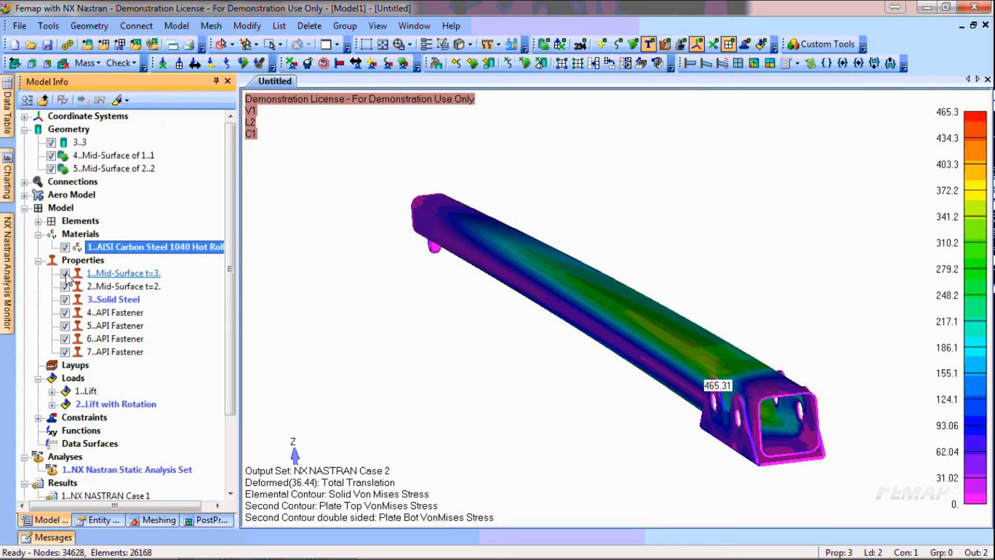
Step: Toggle the visibility of the two mid-surface properties to compare their elements, leaving both shown
click(66, 273)
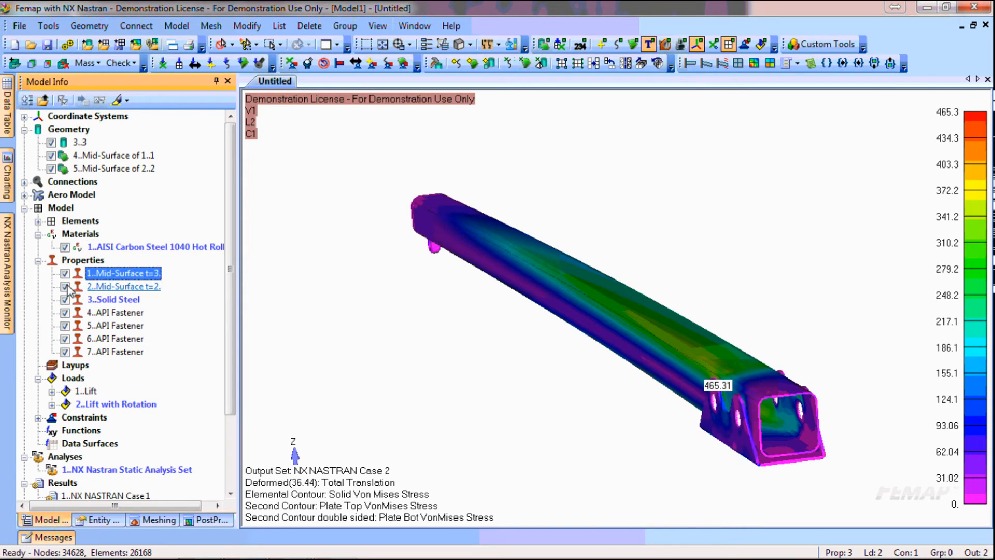
click(66, 286)
click(65, 287)
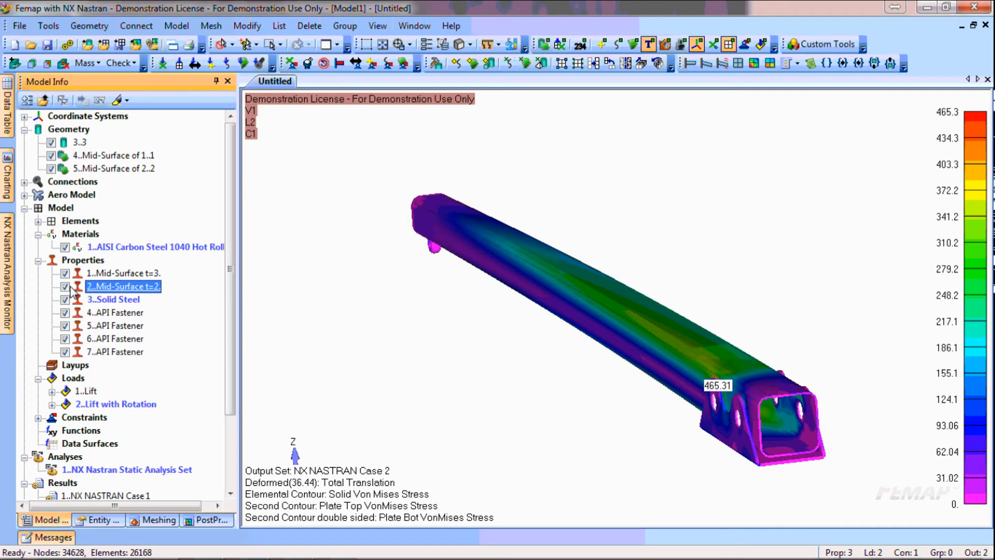
click(65, 287)
click(66, 287)
click(66, 287)
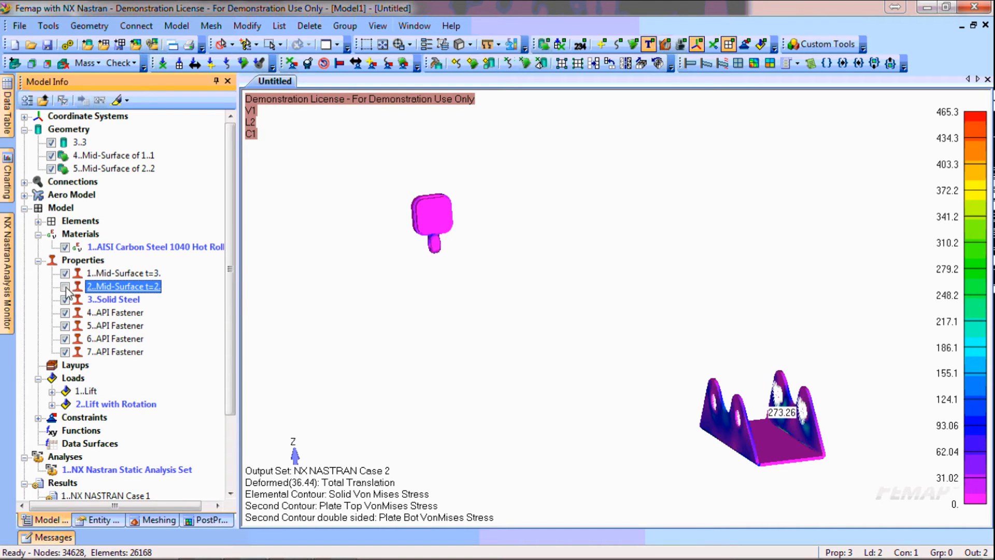
click(66, 287)
Step: Hide the bracket elements of property 1..Mid-Surface t=3. and examine the stress contour around the beam's bolt holes
click(66, 273)
middle_drag(576, 436, 593, 409)
scroll(815, 351, up, 5)
ctrl+middle_drag(875, 377, 687, 381)
scroll(744, 395, up, 4)
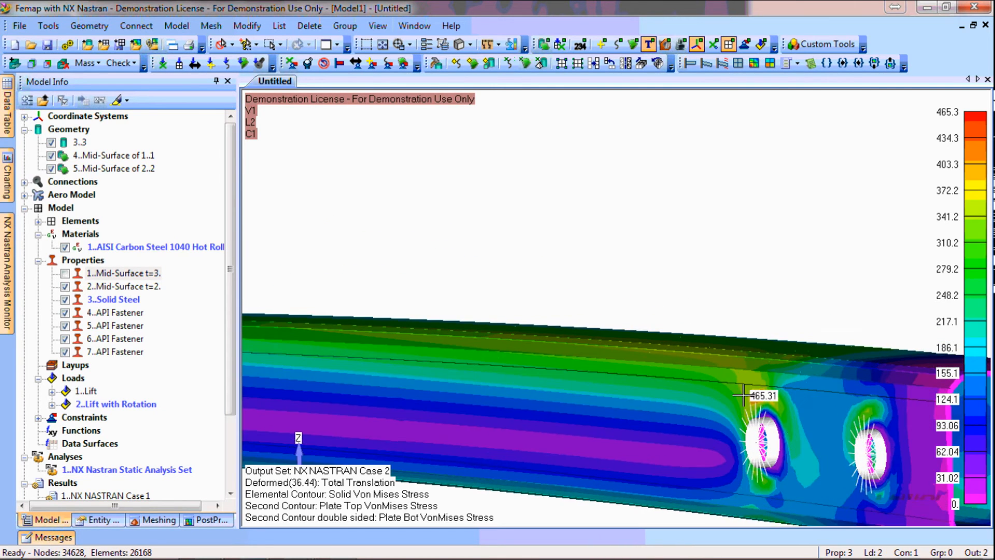
ctrl+middle_drag(832, 449, 760, 328)
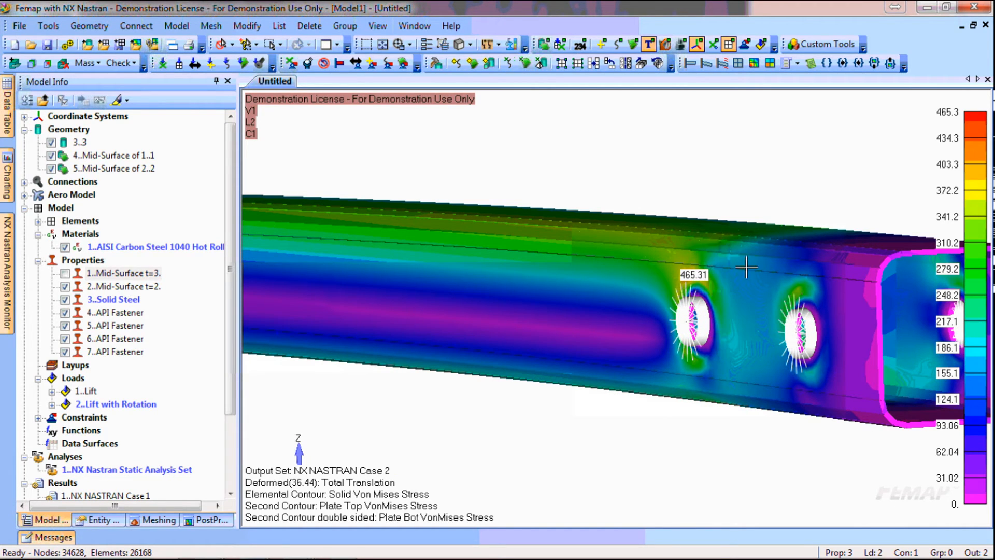
scroll(790, 268, down, 5)
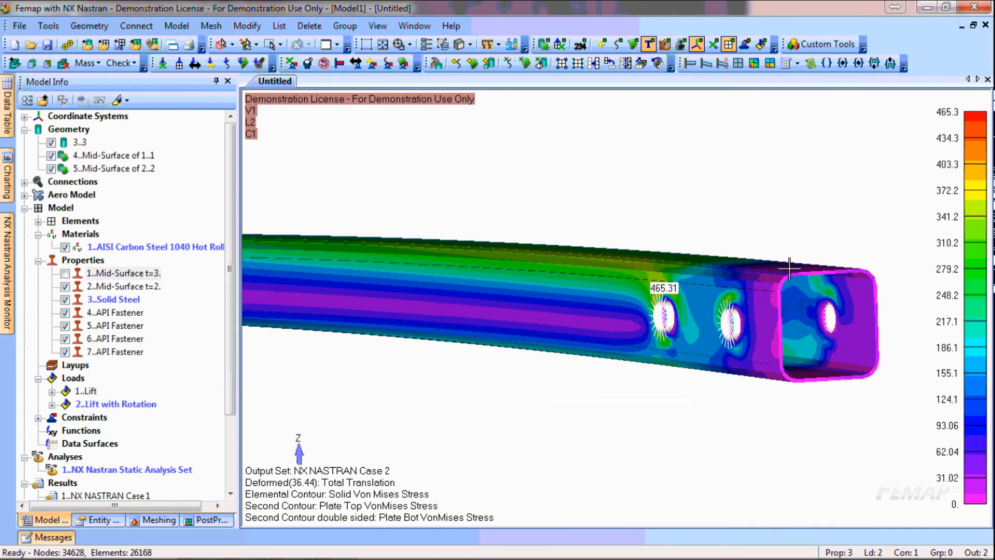
ctrl+middle_drag(706, 299, 790, 295)
scroll(805, 310, down, 3)
middle_drag(832, 327, 804, 336)
ctrl+middle_drag(711, 330, 801, 344)
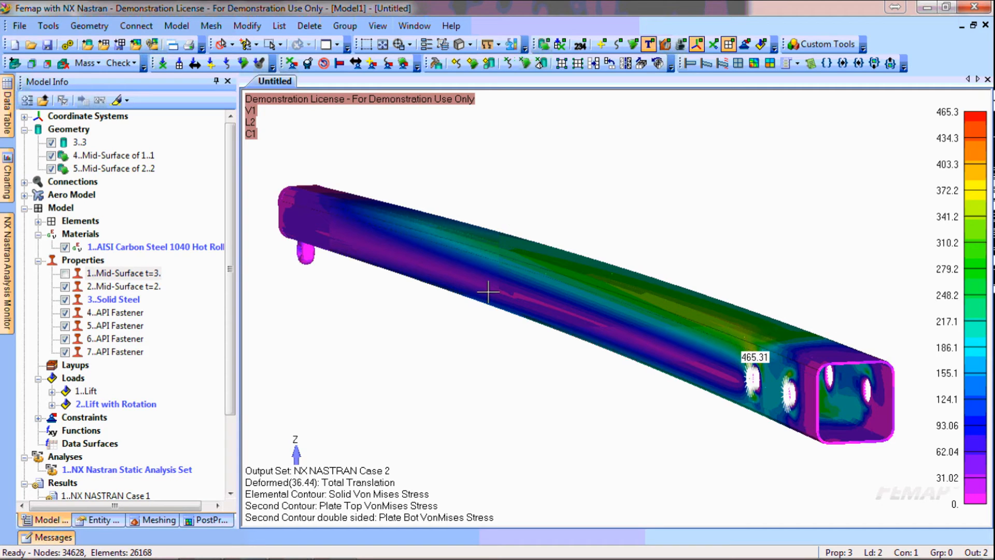
Step: Hide the elements of property 2..Mid-Surface t=2. and examine the stress contour on the remaining solid end piece and its lifting eye
click(65, 287)
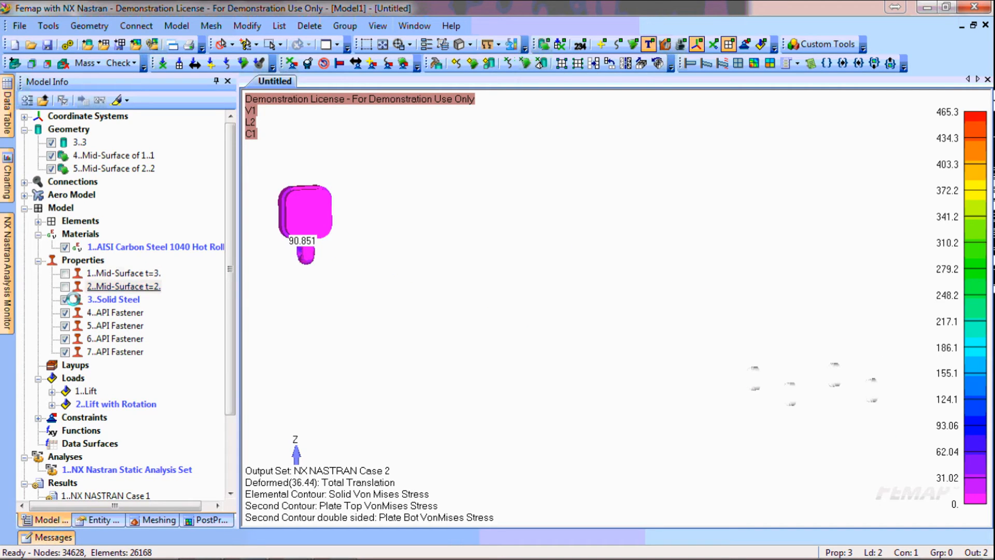
ctrl+middle_drag(336, 313, 514, 367)
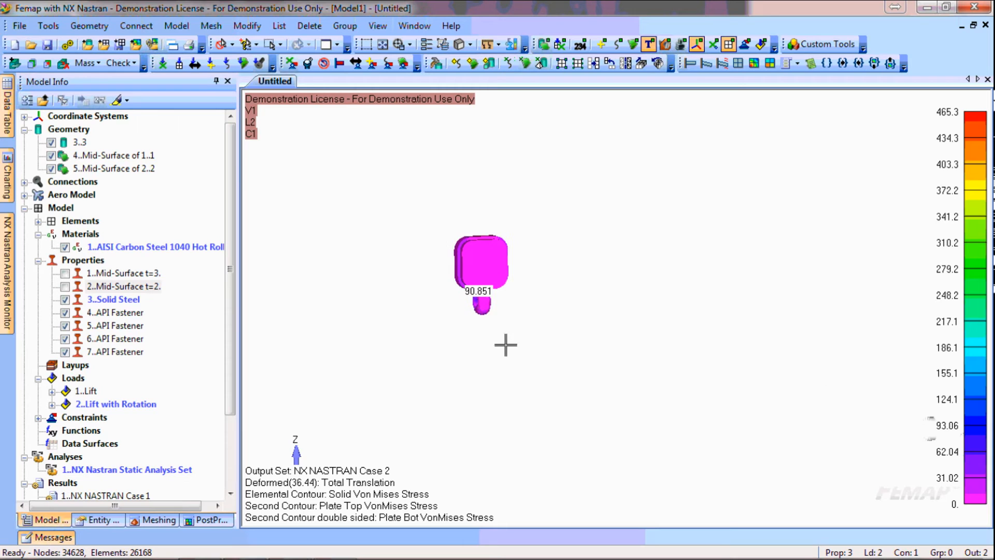
scroll(482, 269, up, 8)
ctrl+middle_drag(310, 266, 553, 315)
scroll(484, 290, up, 3)
ctrl+middle_drag(482, 293, 522, 365)
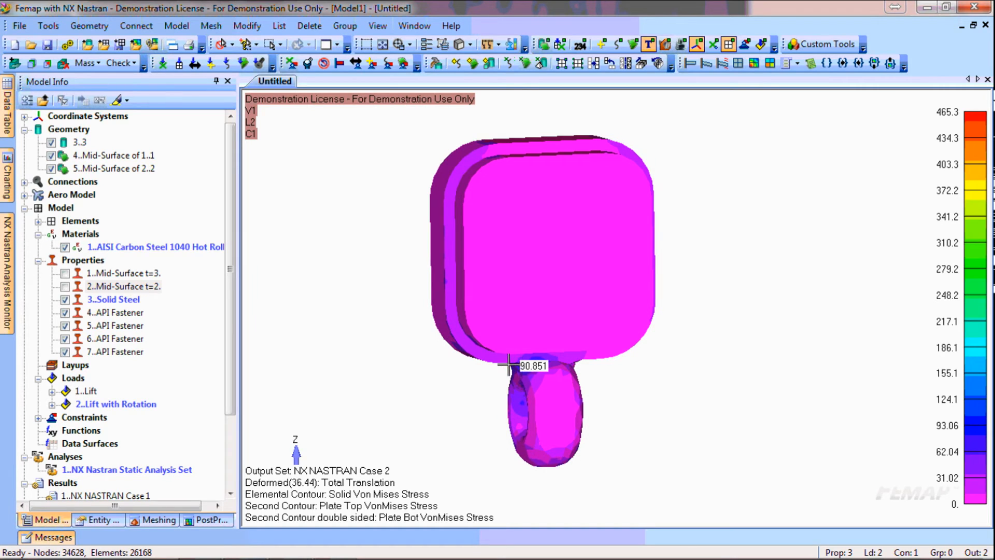
Step: Display the solid von Mises stress as an IsoSurface without additional output vectors and examine it around the lifting eye
click(162, 520)
click(203, 519)
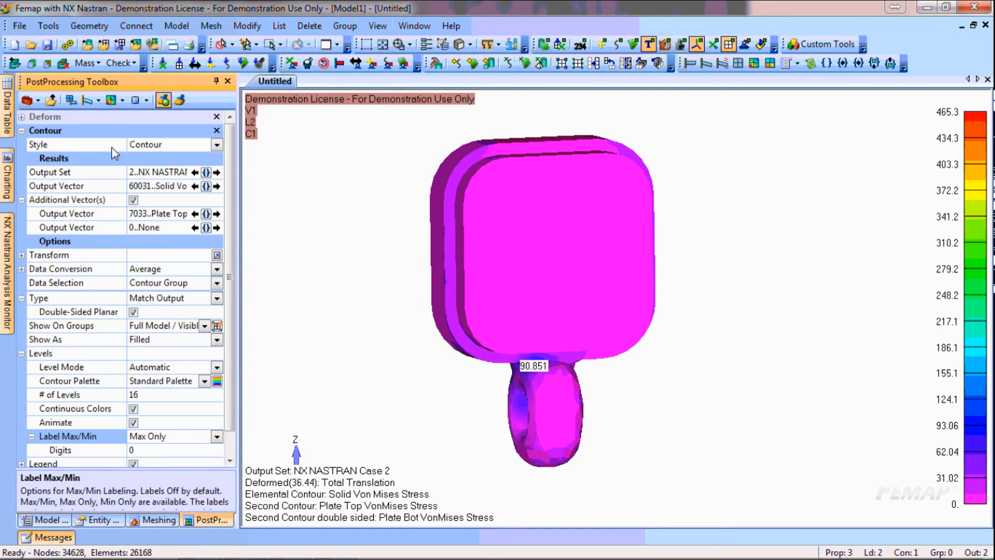
click(122, 101)
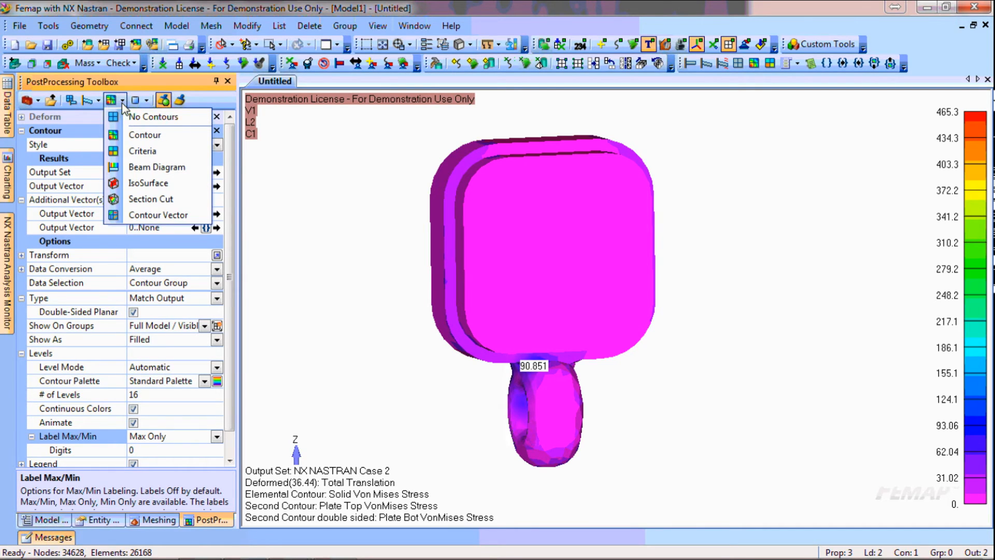
click(136, 188)
scroll(701, 322, down, 3)
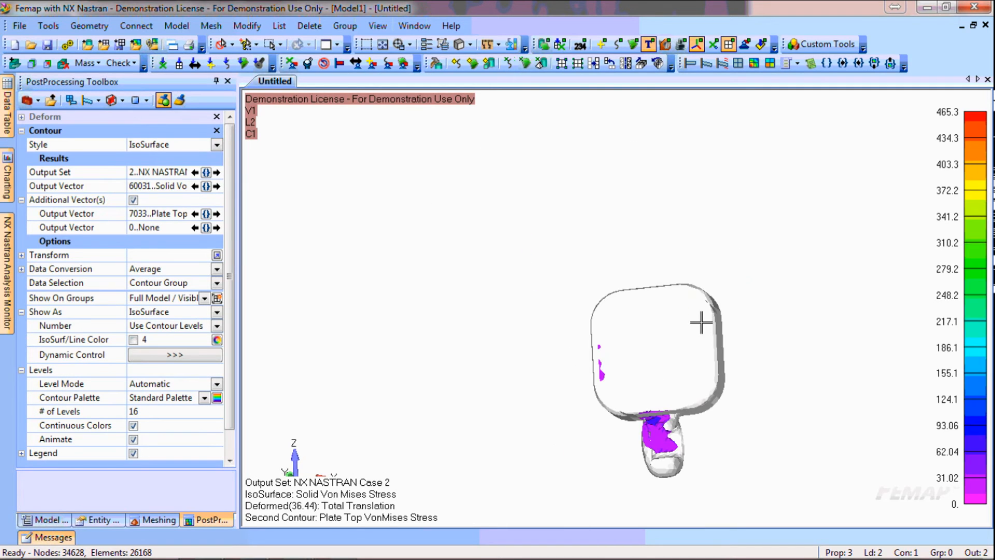
middle_drag(701, 322, 644, 307)
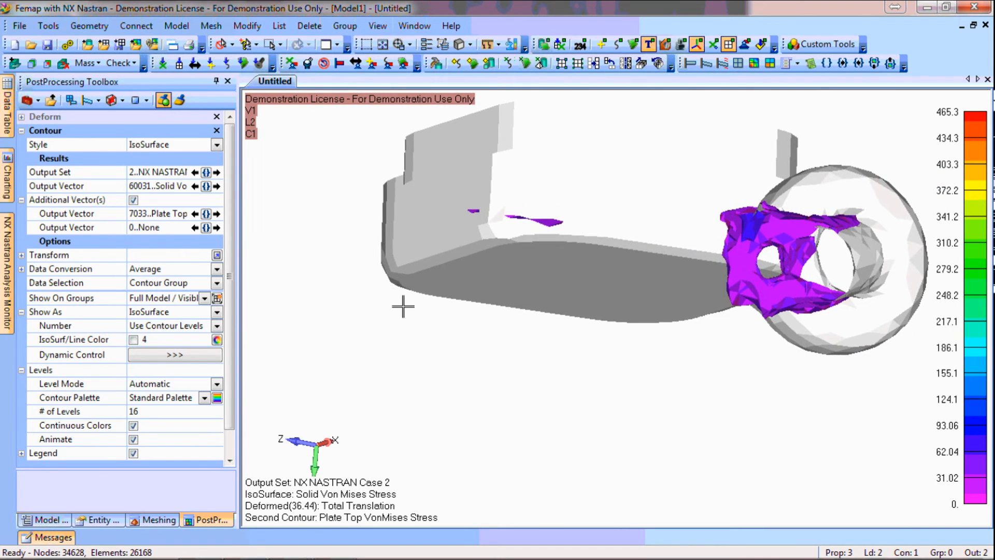
click(133, 200)
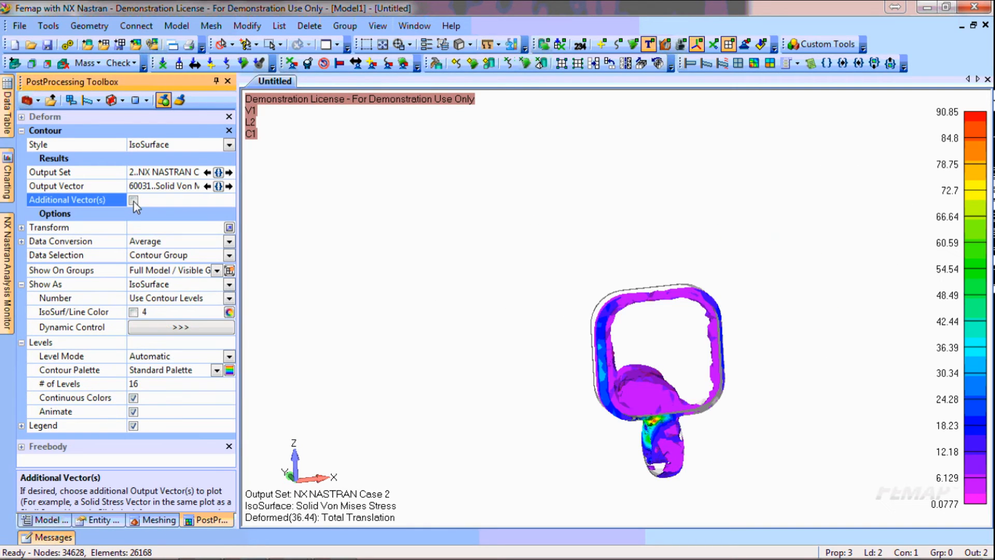
middle_drag(731, 502, 708, 481)
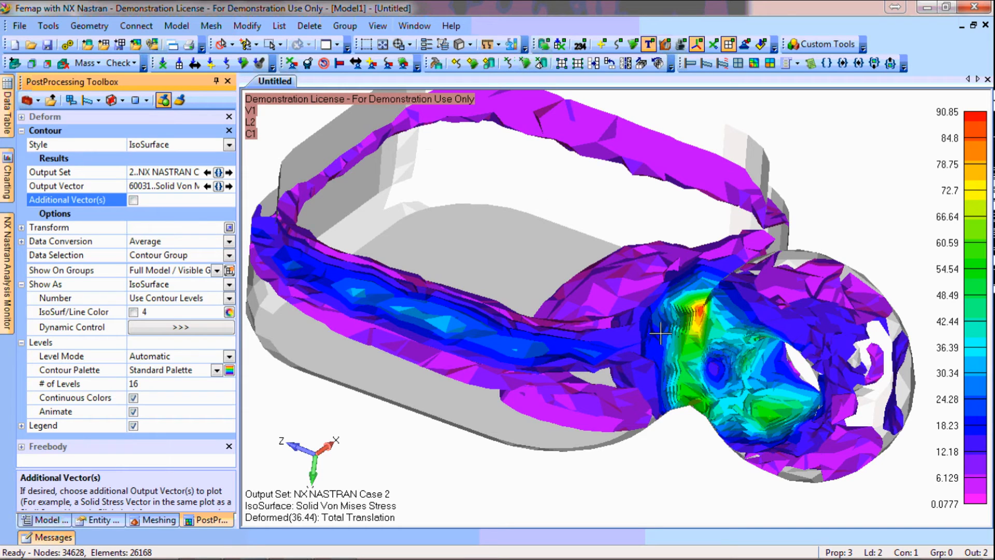
Step: Change the contour style to Section Cut and view the cut face of the solid end piece from above
click(123, 100)
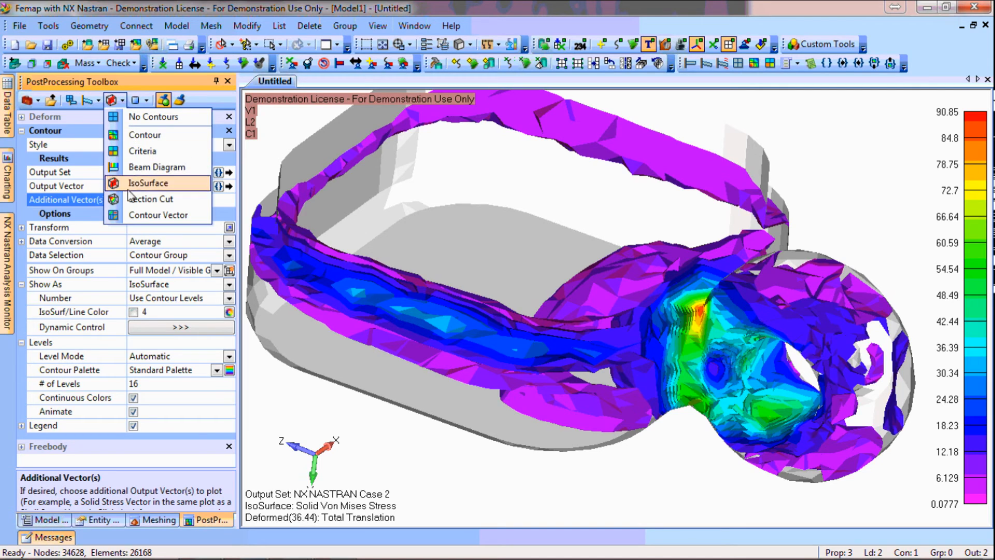
click(151, 199)
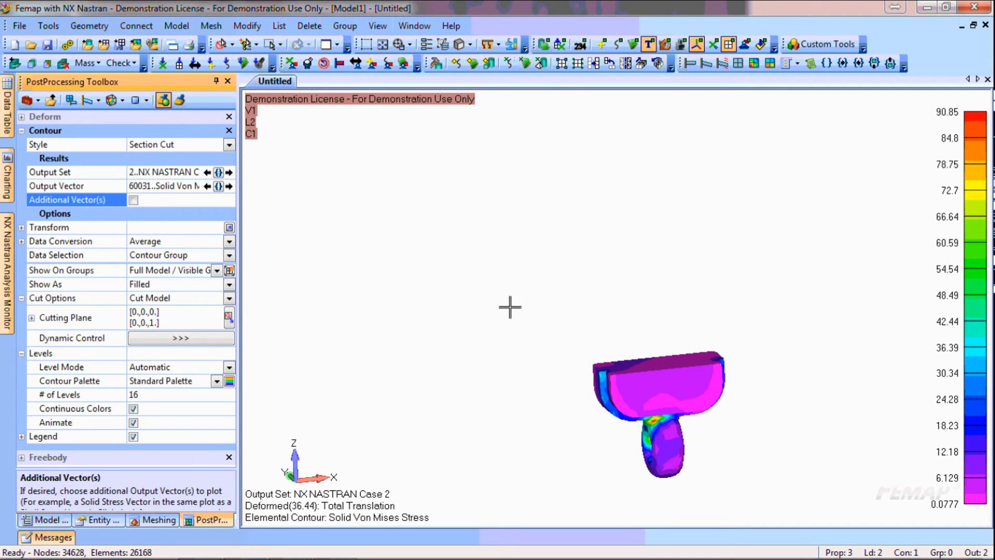
middle_drag(500, 309, 639, 203)
scroll(640, 203, up, 3)
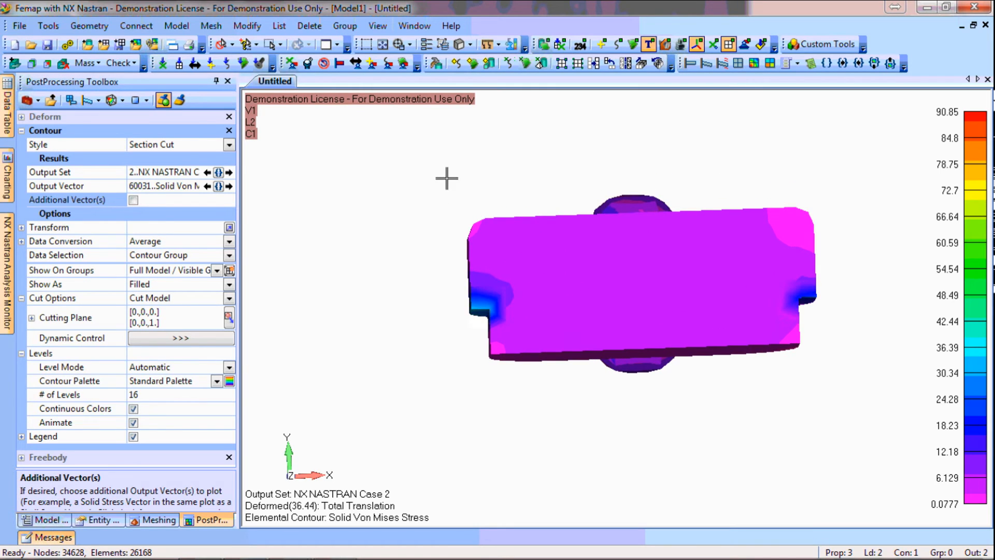
Step: Use the dynamic section cut control to move the cutting plane down through the lifting eye and partway back up
click(180, 337)
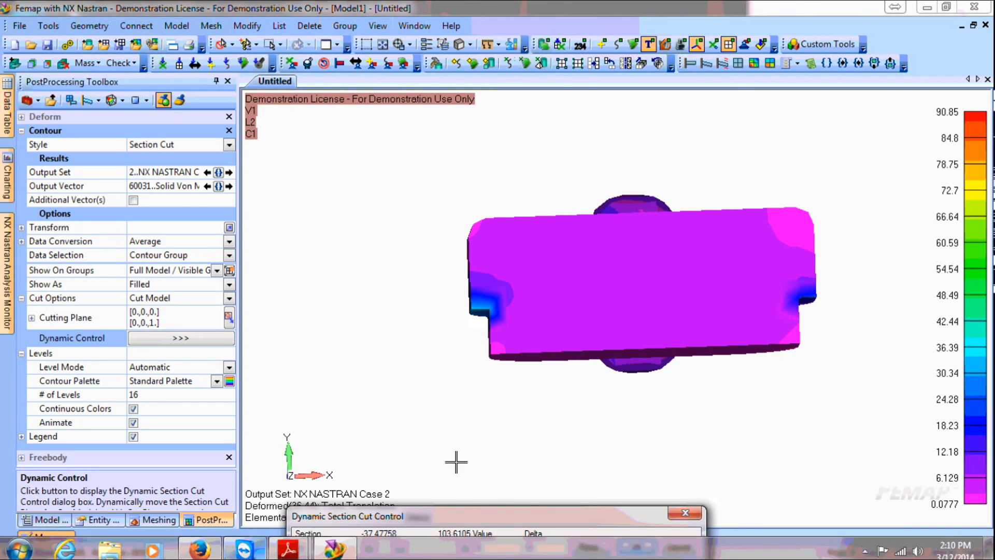
click(369, 547)
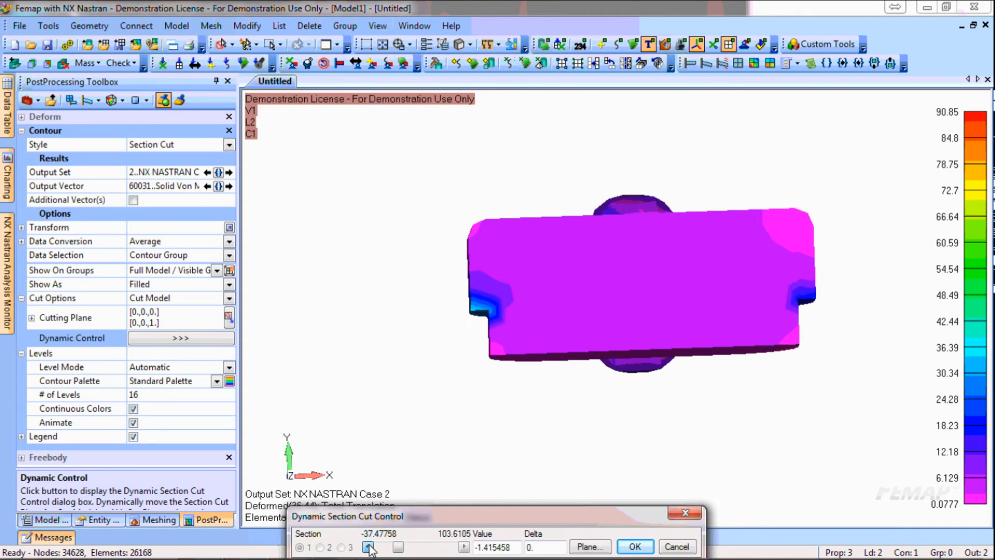
click(369, 547)
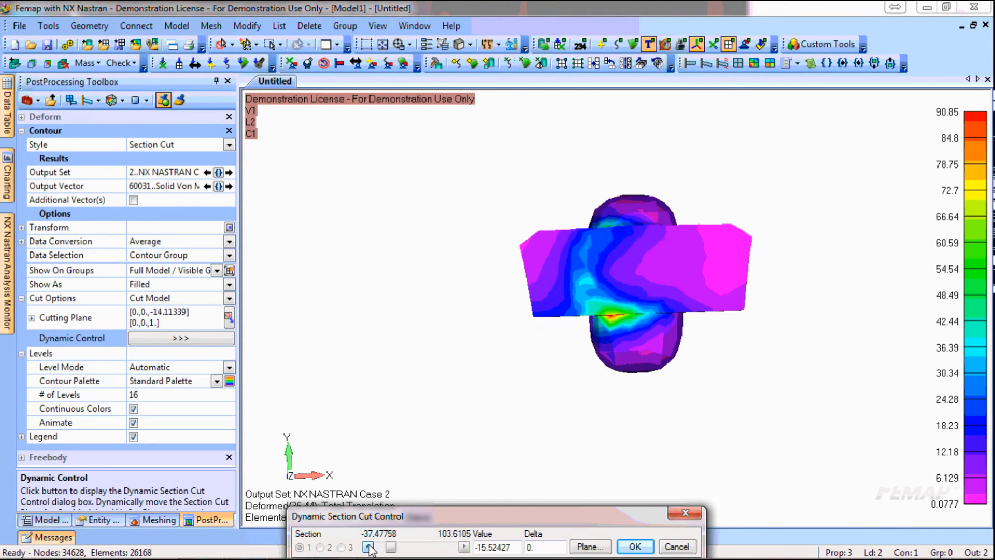
click(369, 547)
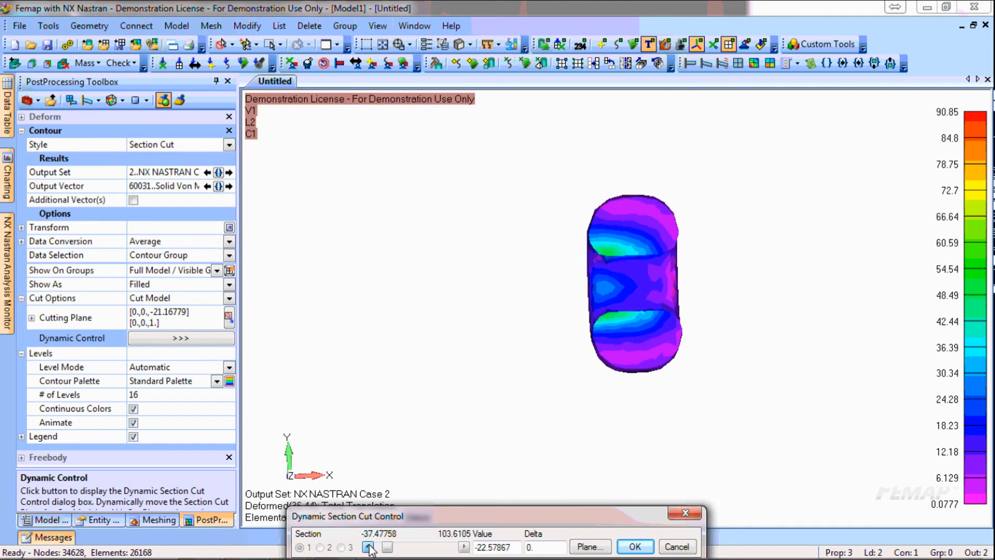
click(369, 548)
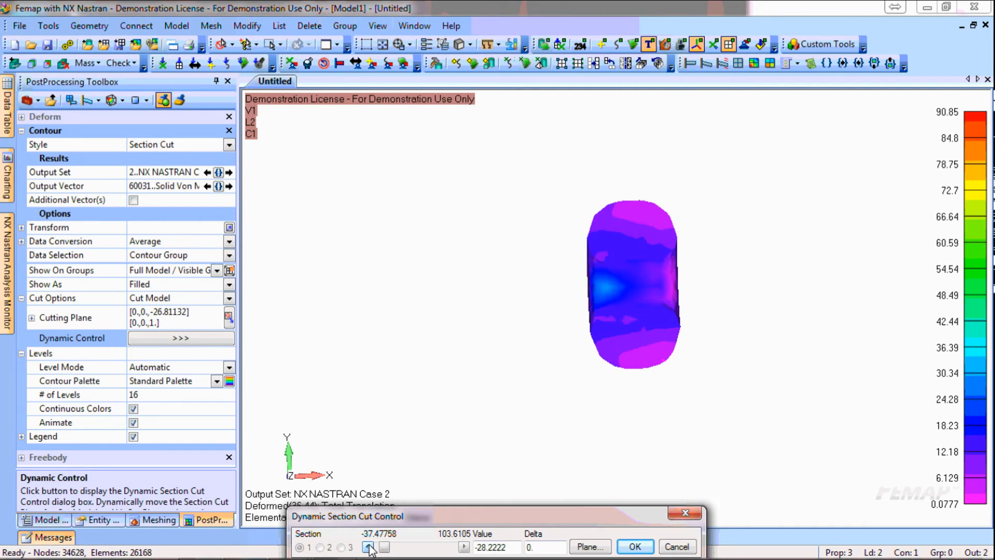
click(368, 547)
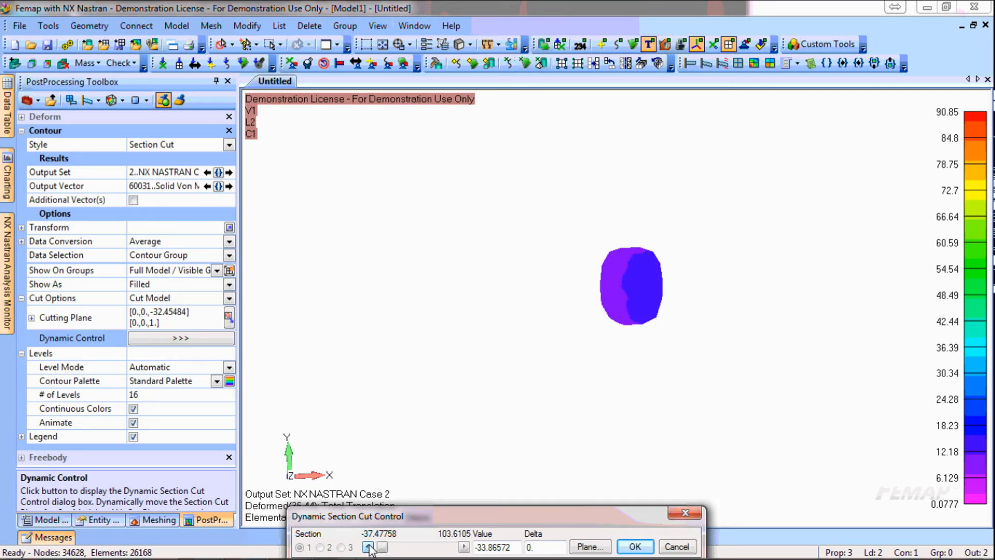
click(463, 547)
click(464, 547)
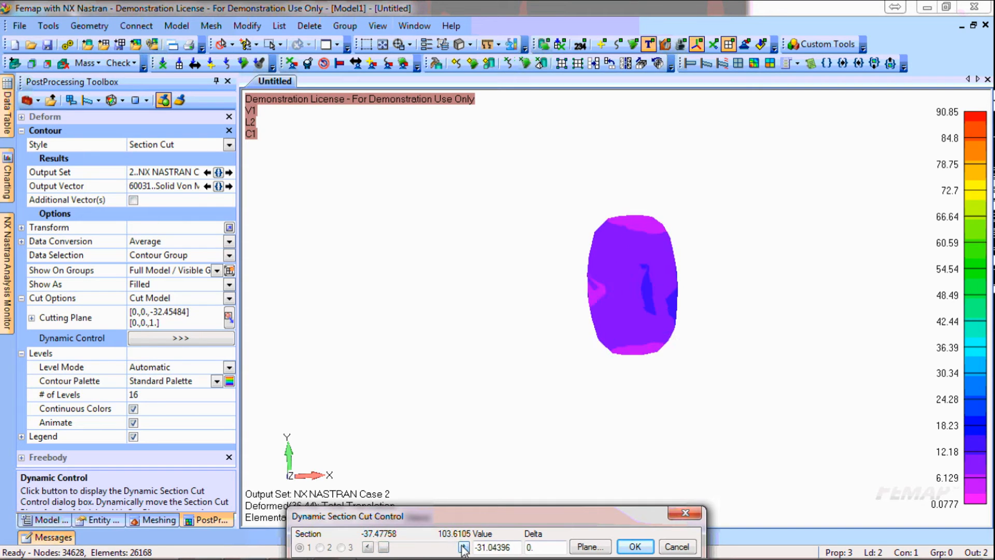
click(464, 547)
click(463, 547)
click(464, 546)
Step: Set the section cut delta to 0.1, sweep the cutting plane up into the end piece, and cancel the dynamic control
click(548, 553)
text(1)
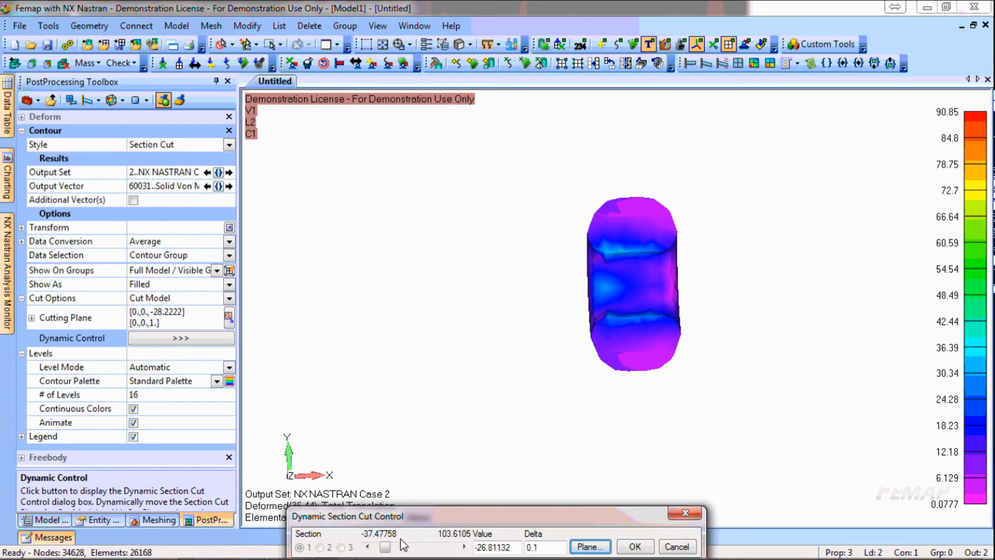
drag(465, 548, 472, 549)
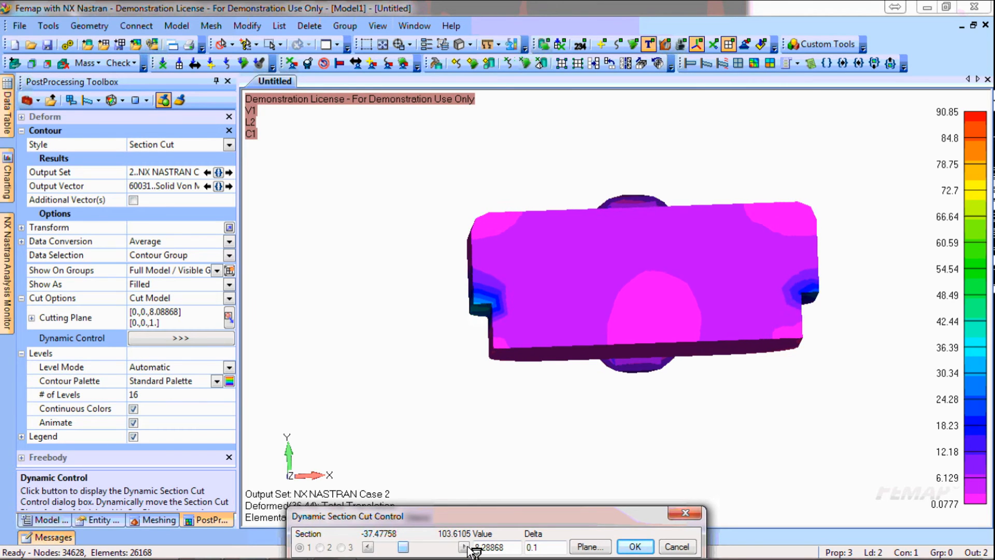
click(676, 547)
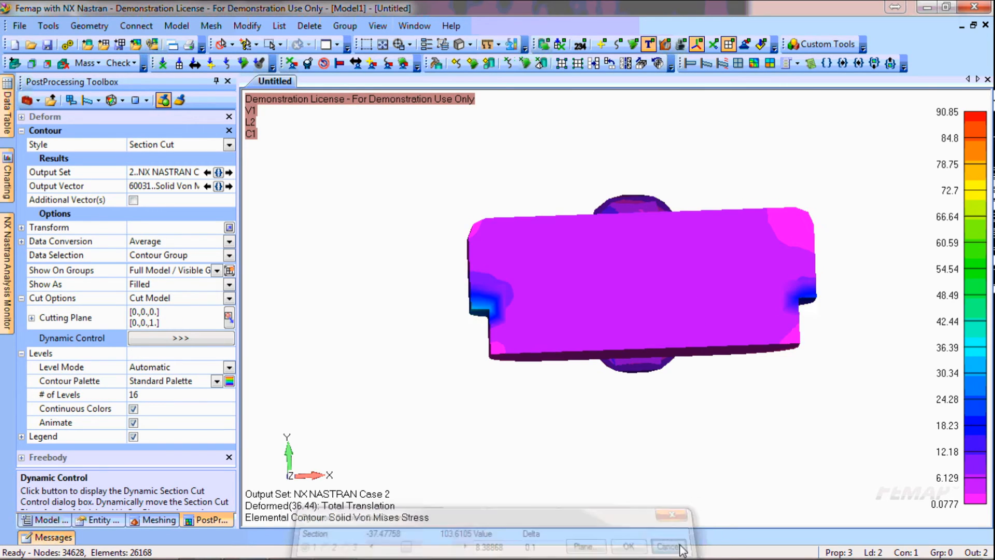
Step: Fit the model in the view and show the elements of both mid-surface properties, t=2. and t=3., again
click(382, 45)
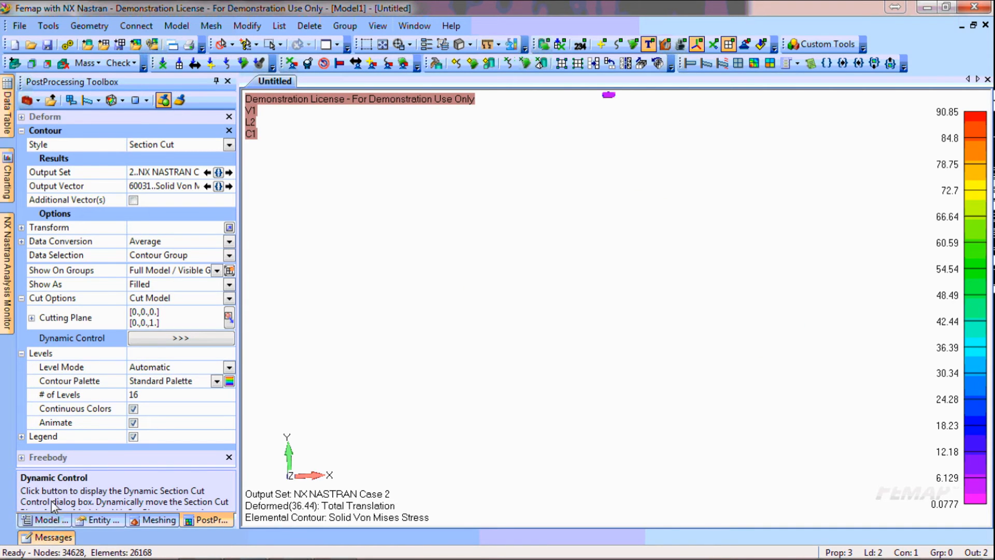
click(45, 519)
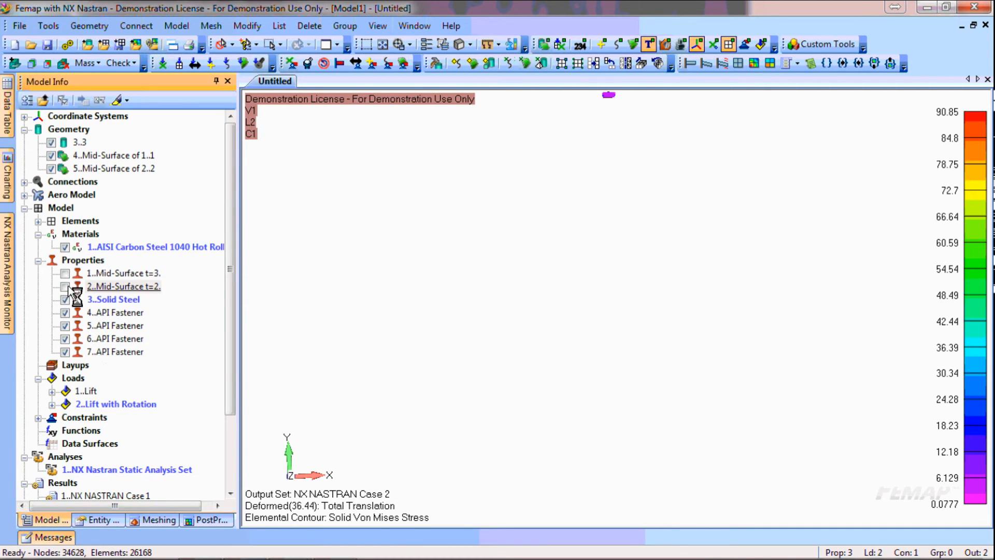
click(65, 286)
click(65, 274)
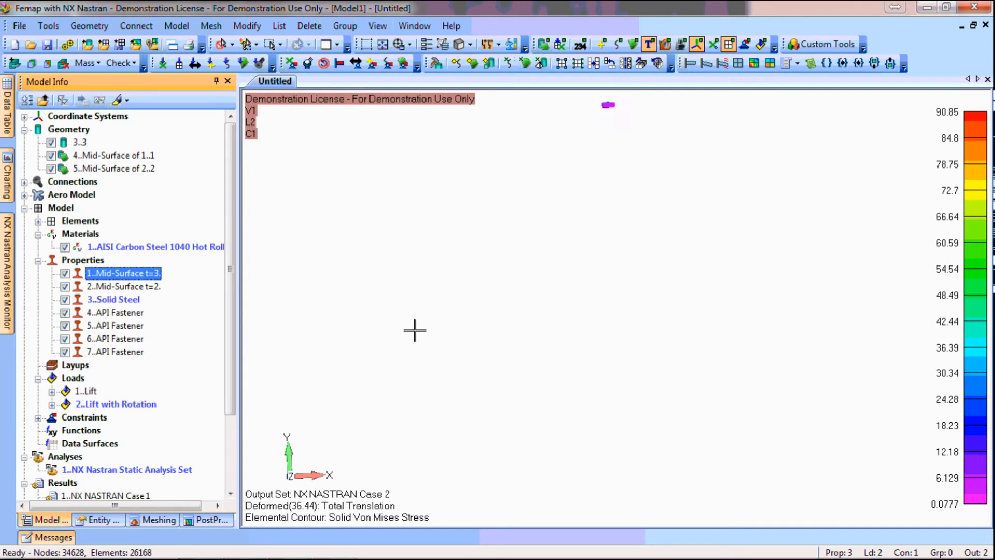
Step: Add 7033..Plate Top VonMises Stress as an additional output vector and set the contour style back to Contour
click(203, 520)
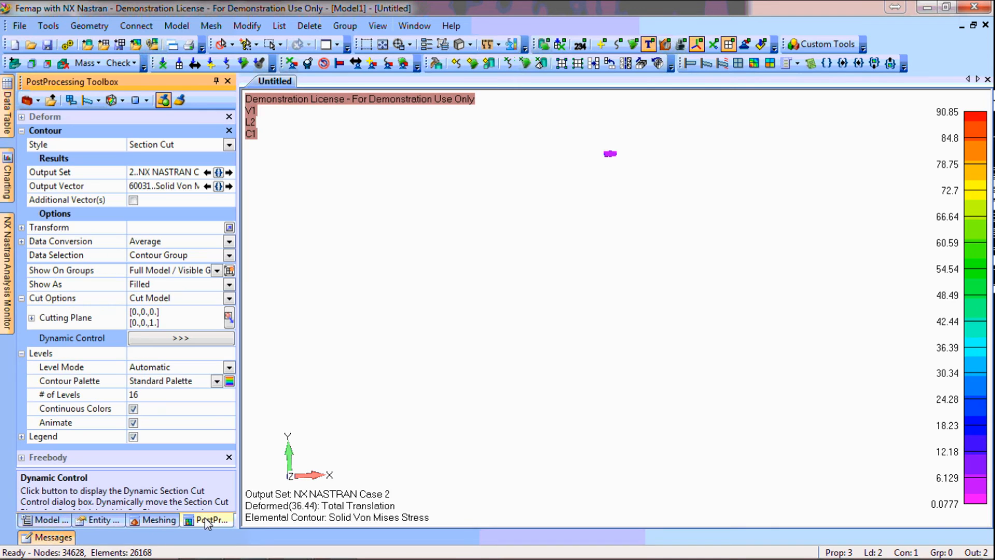
click(134, 200)
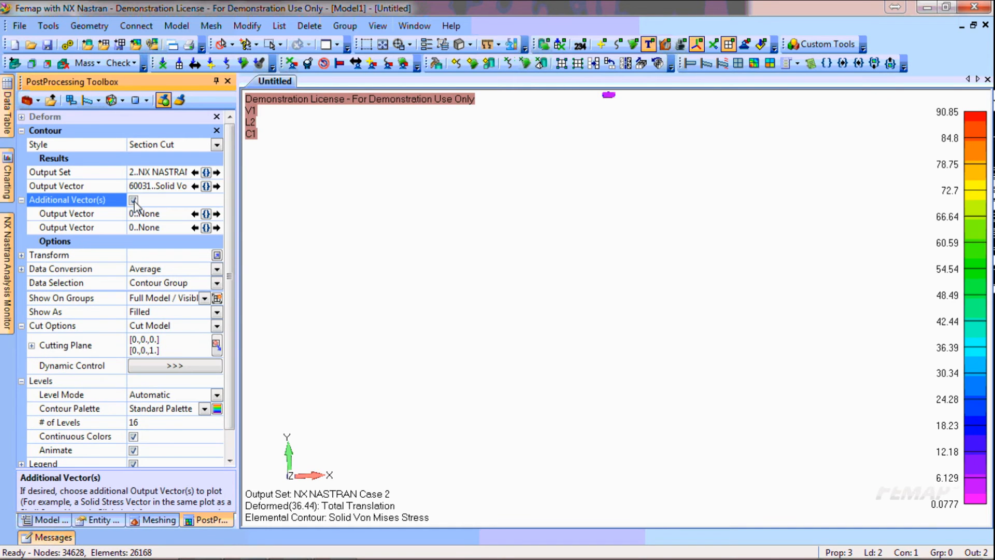
click(206, 213)
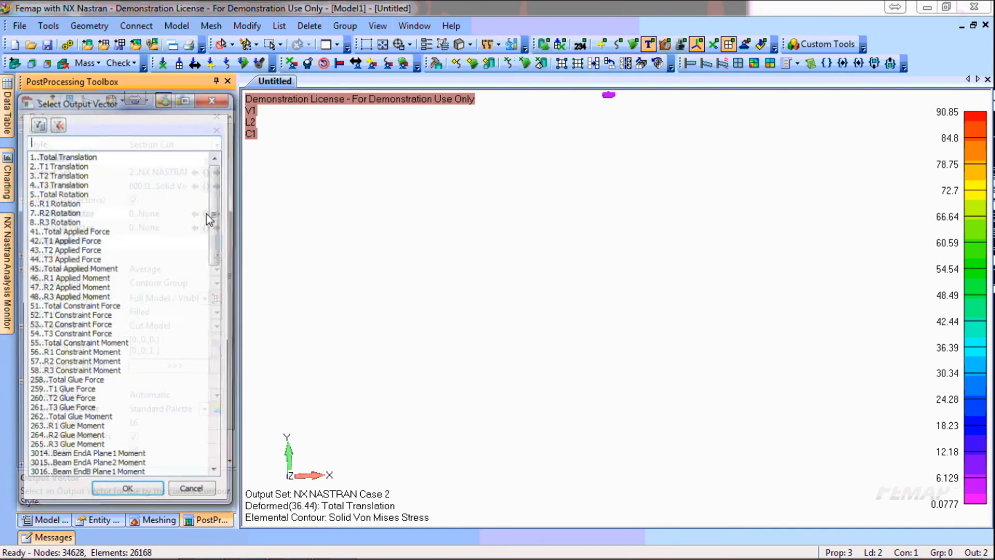
drag(213, 244, 221, 400)
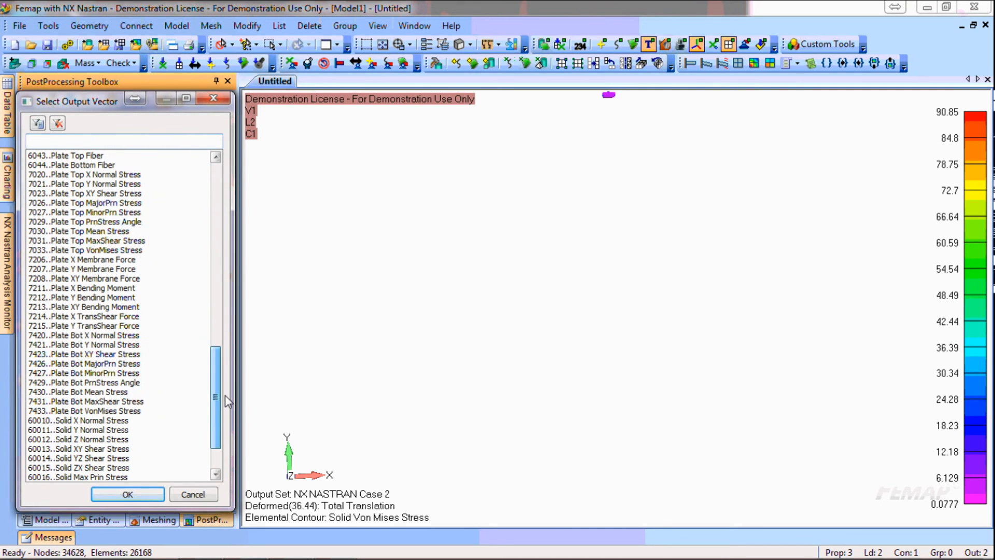
click(91, 251)
click(134, 492)
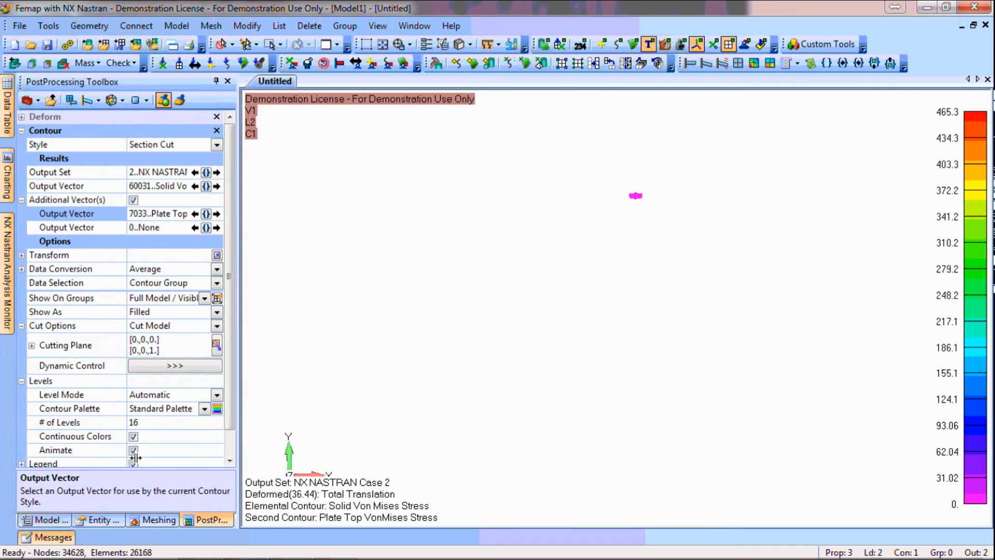
click(121, 104)
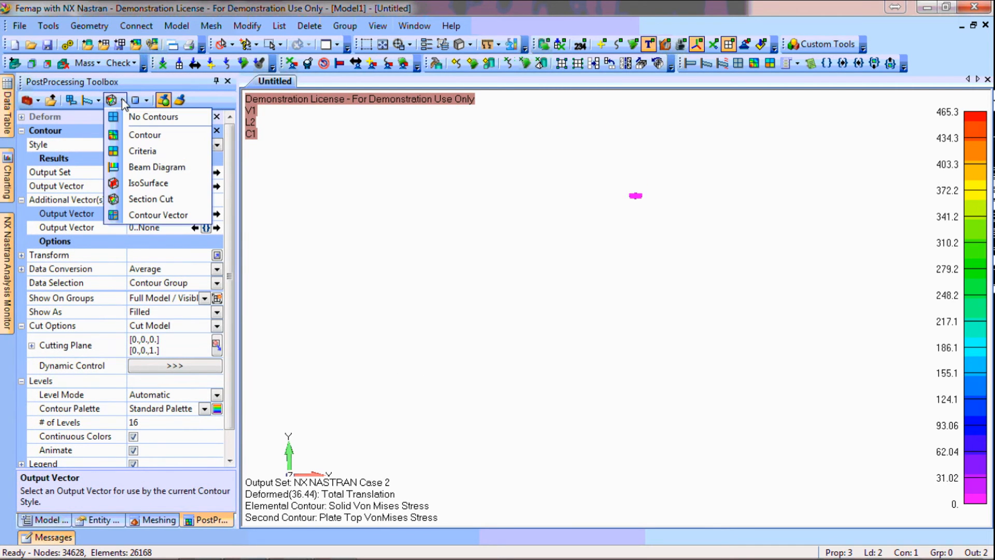
click(138, 134)
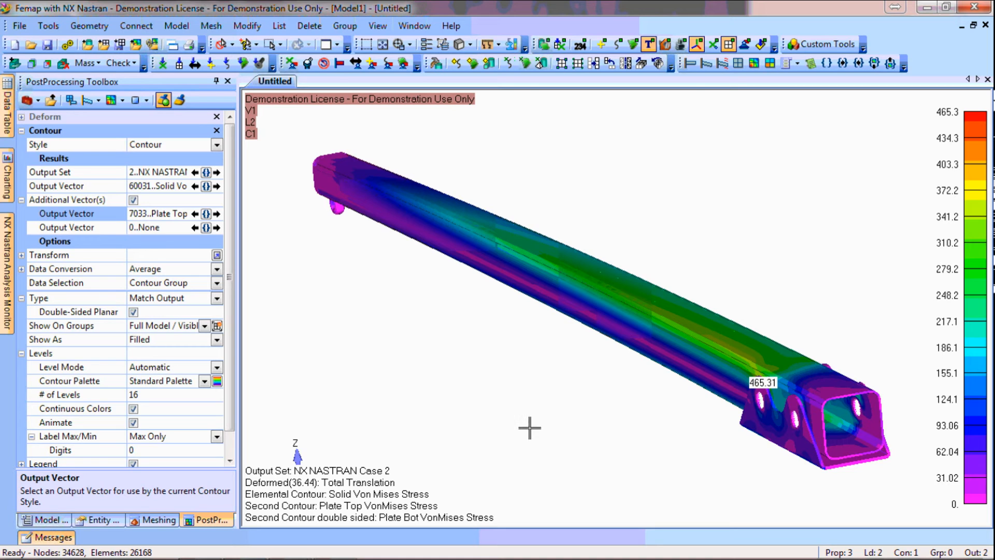
Step: Run the Calculate Factor of Safety post-processing tool on output set 1..NX NASTRAN Case 1
click(845, 51)
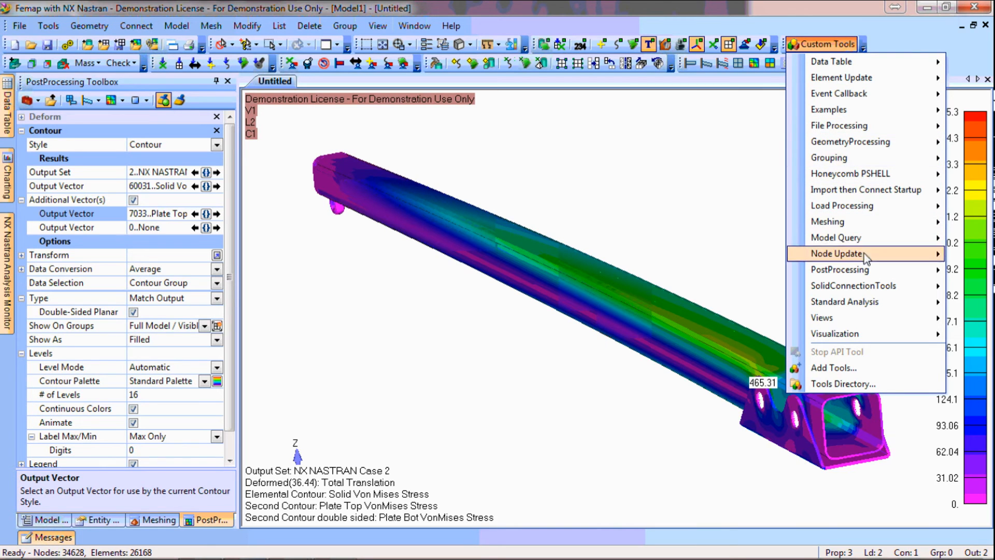
mouse_move(860, 270)
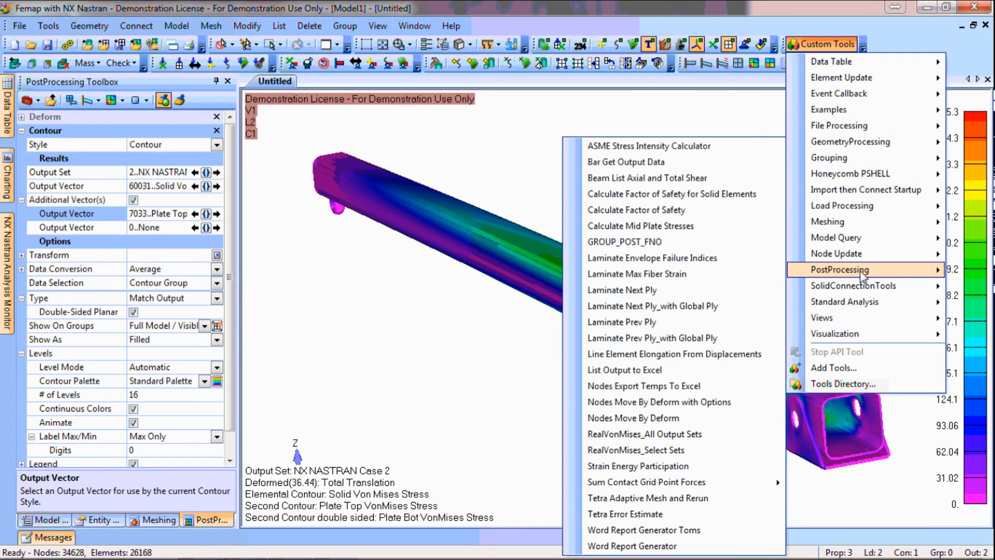
click(665, 211)
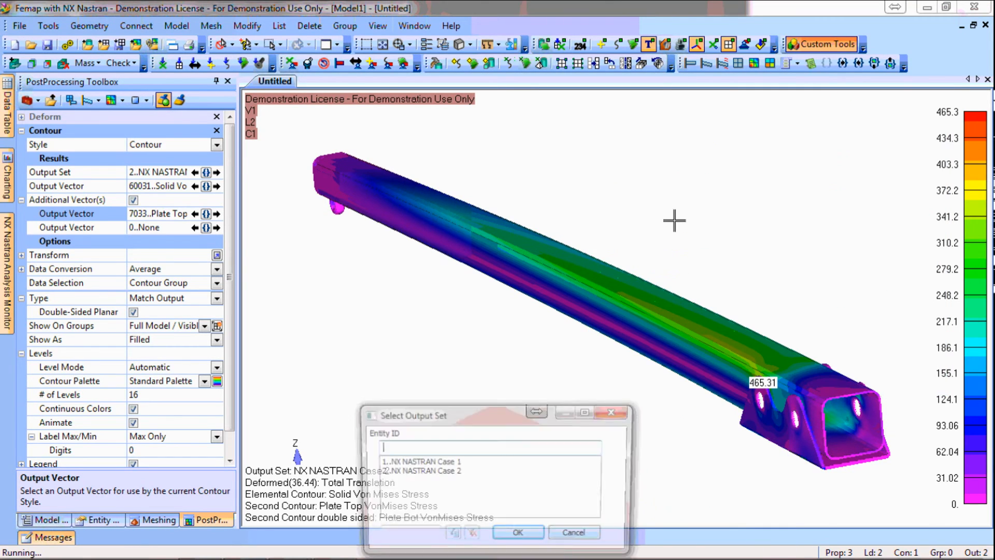
click(428, 464)
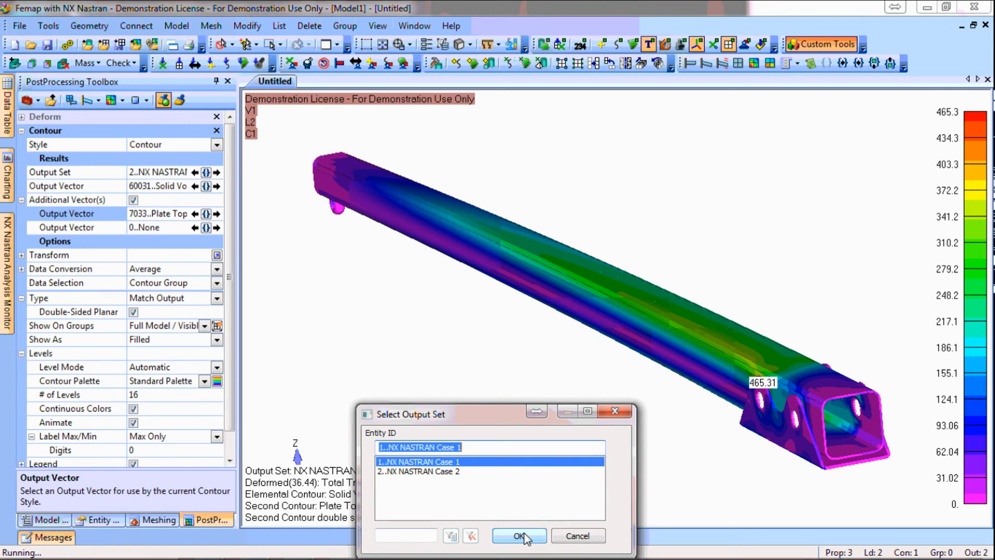
click(519, 536)
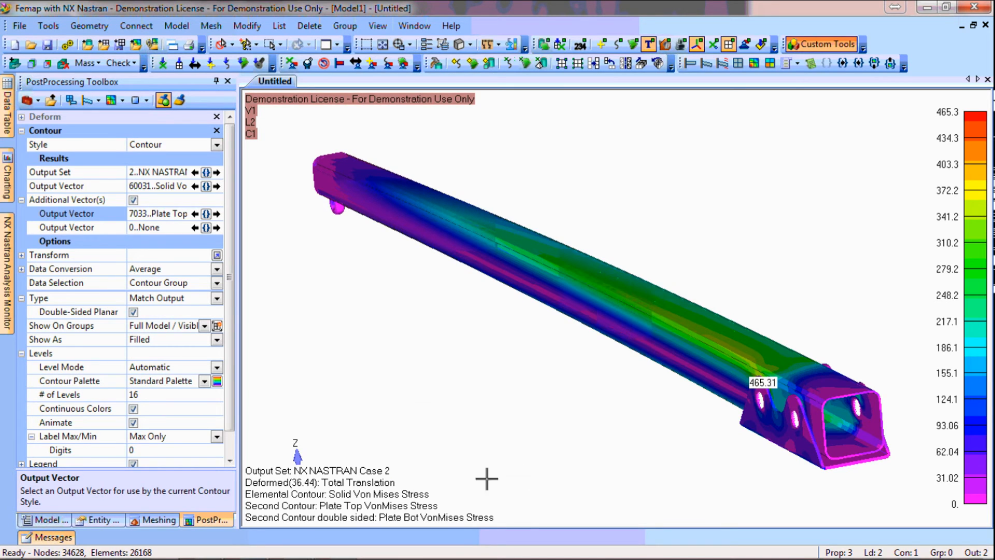
Step: Contour the Factor of Safety - From Output Set 1 results with output vector 9000001..Factor of Safety - Tension
click(207, 173)
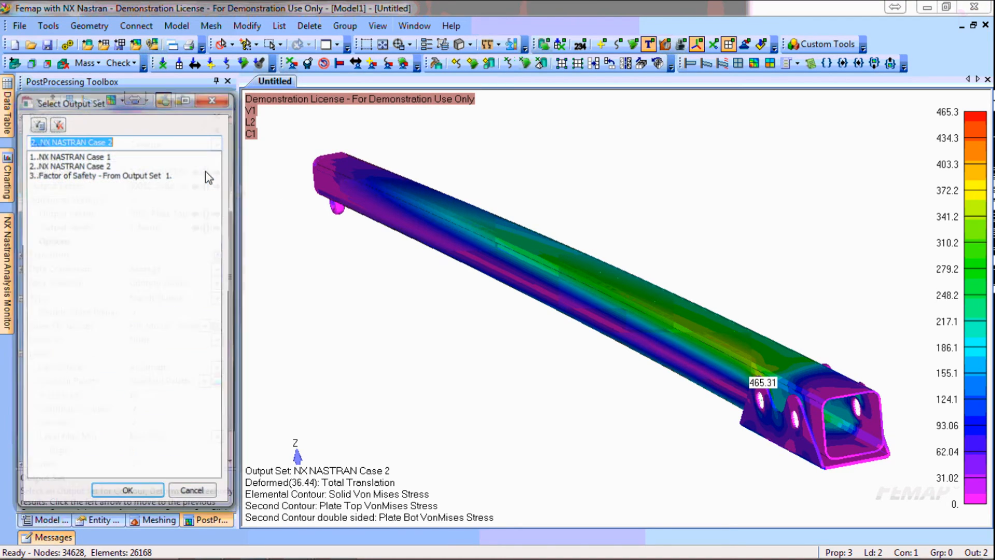
click(124, 175)
click(130, 494)
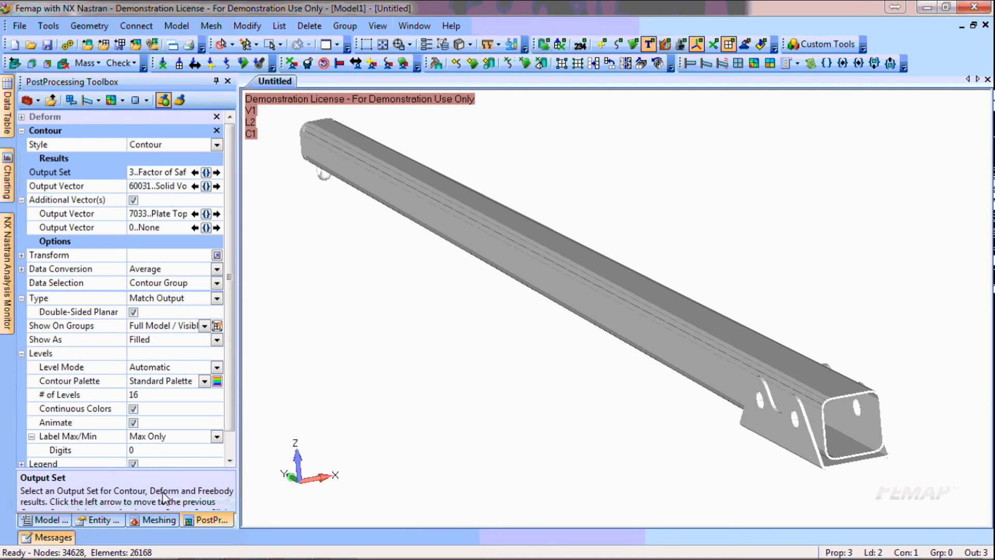
click(206, 186)
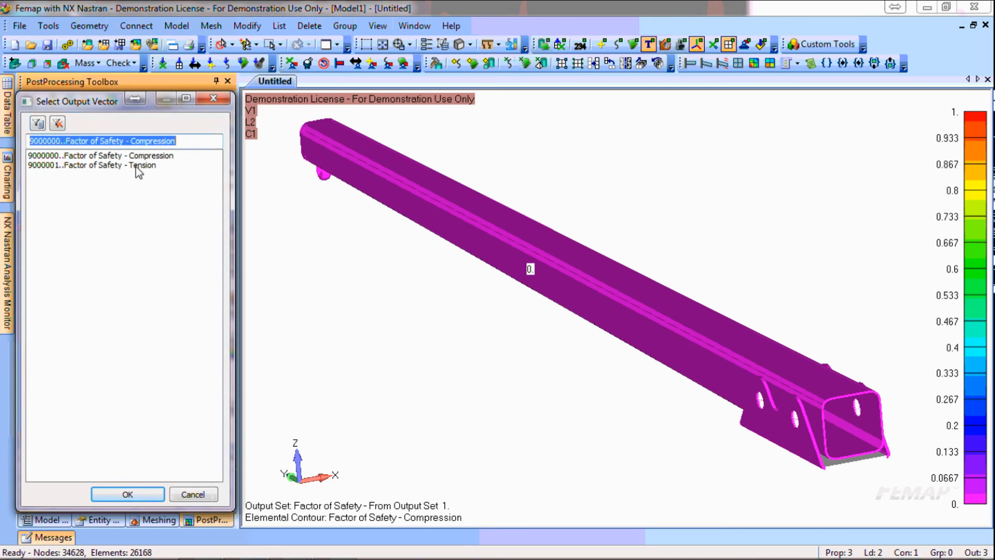
click(136, 167)
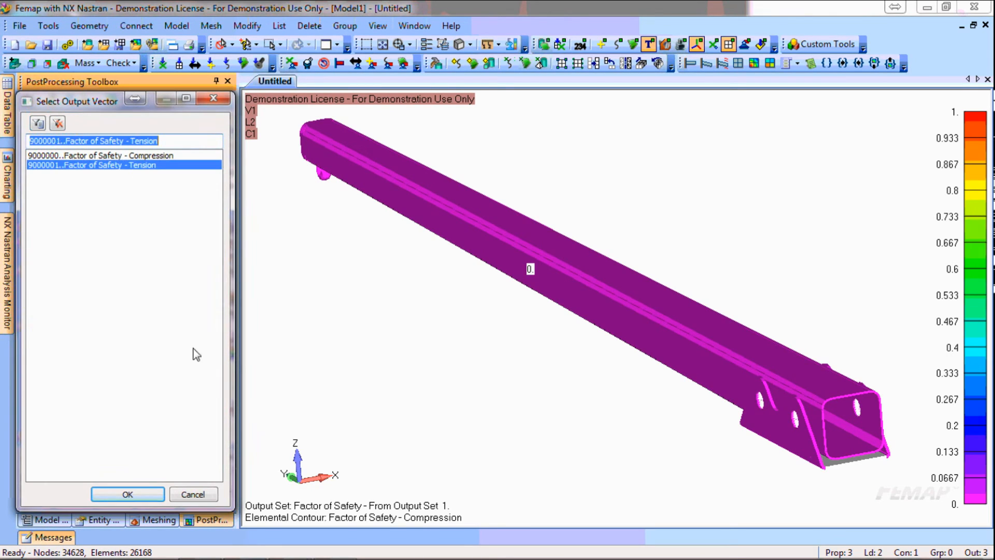
click(138, 492)
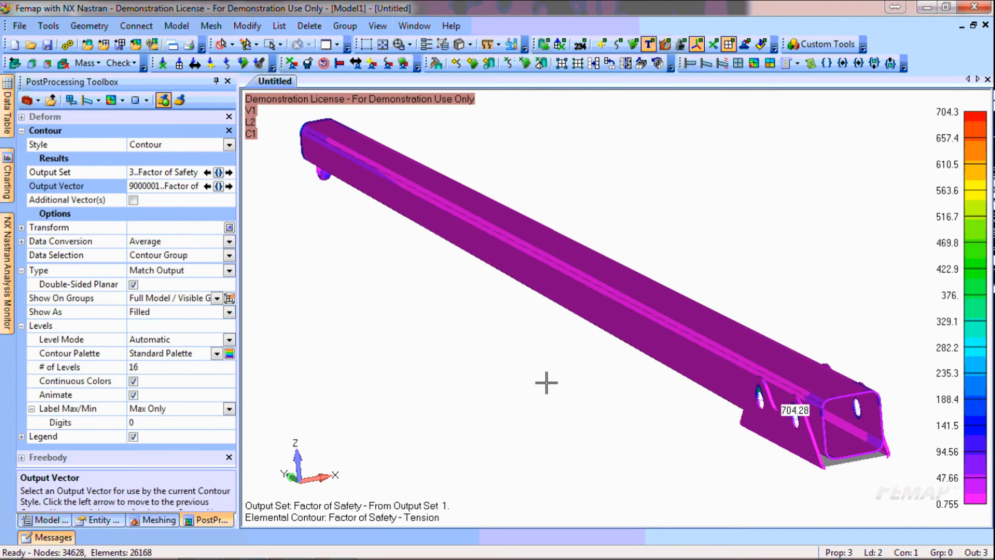
Step: Set the contour style to Criteria with labels off for passing elements and a Below Minimum limit of 5
middle_drag(546, 382, 546, 382)
scroll(546, 382, up, 3)
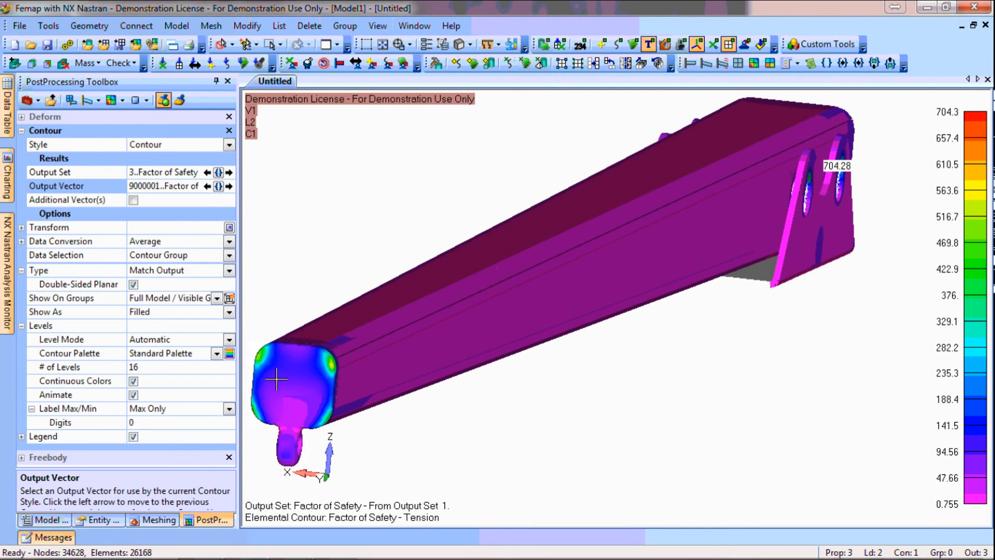
middle_drag(447, 430, 447, 429)
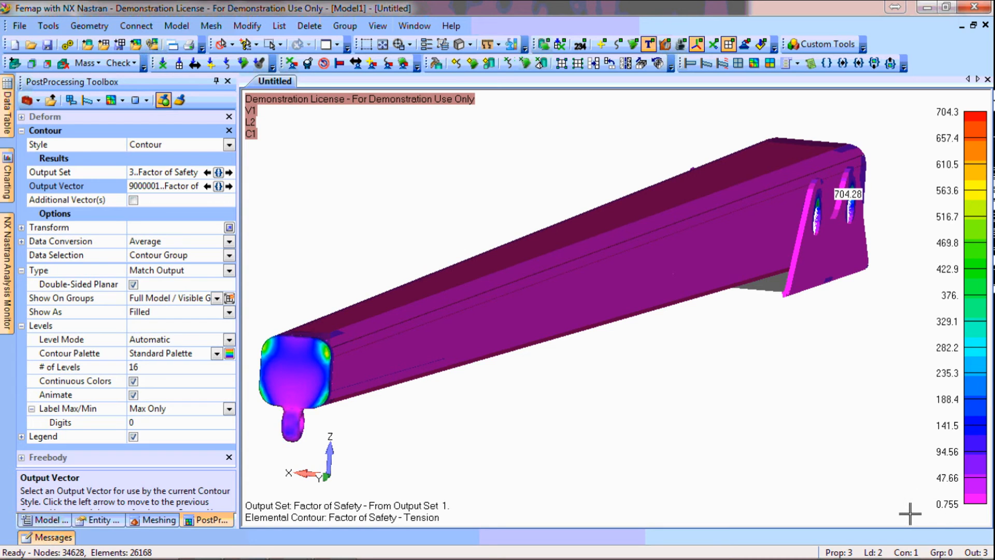
middle_drag(910, 514, 910, 513)
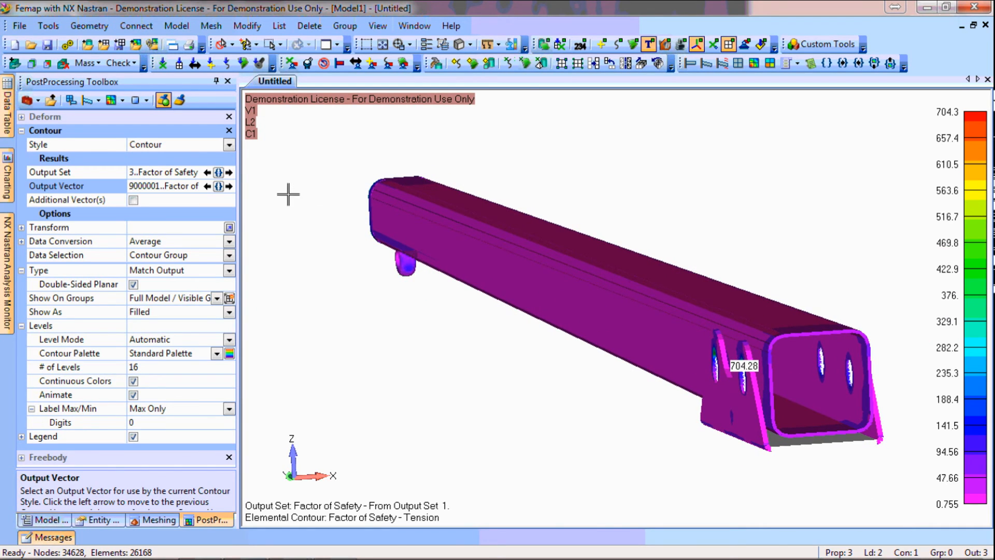
click(229, 147)
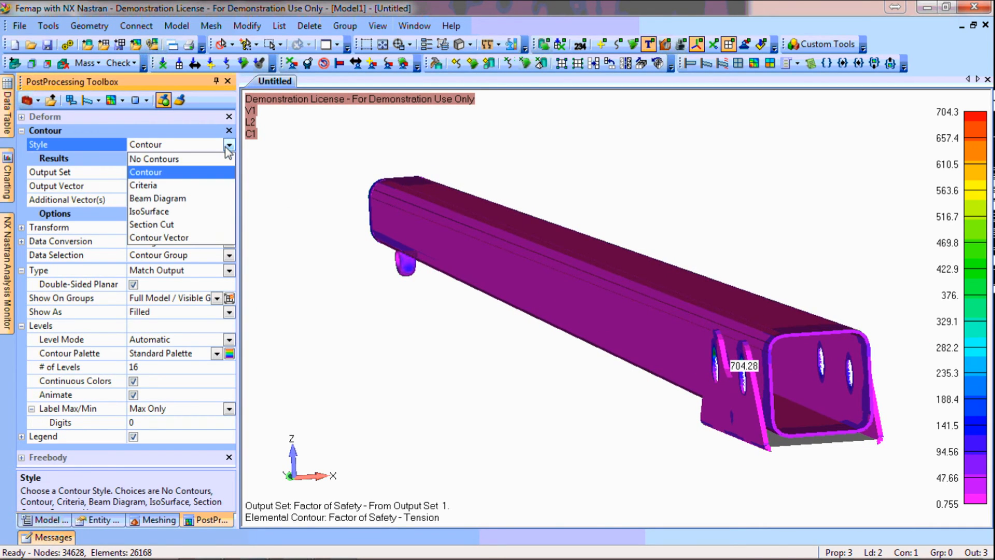
click(157, 186)
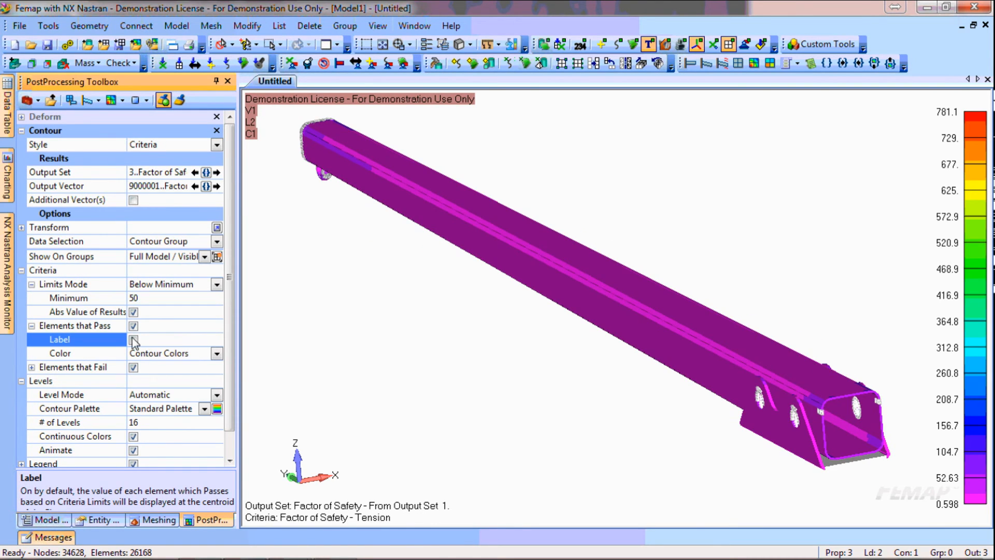
click(150, 299)
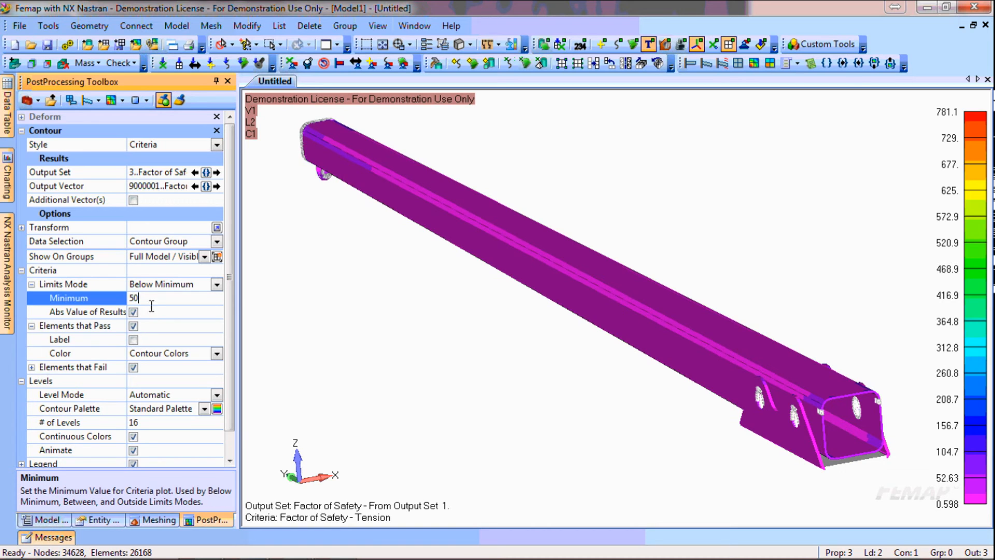
text(5)
key(Tab)
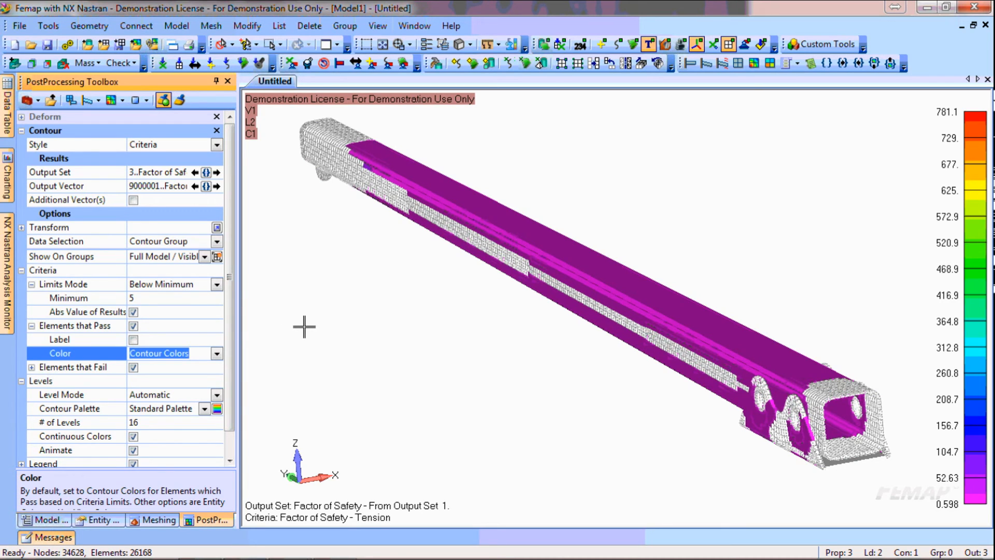
Step: Lower the minimum criteria limit for the tension factor of safety to 2, then to 1
click(134, 300)
key(BackSpace)
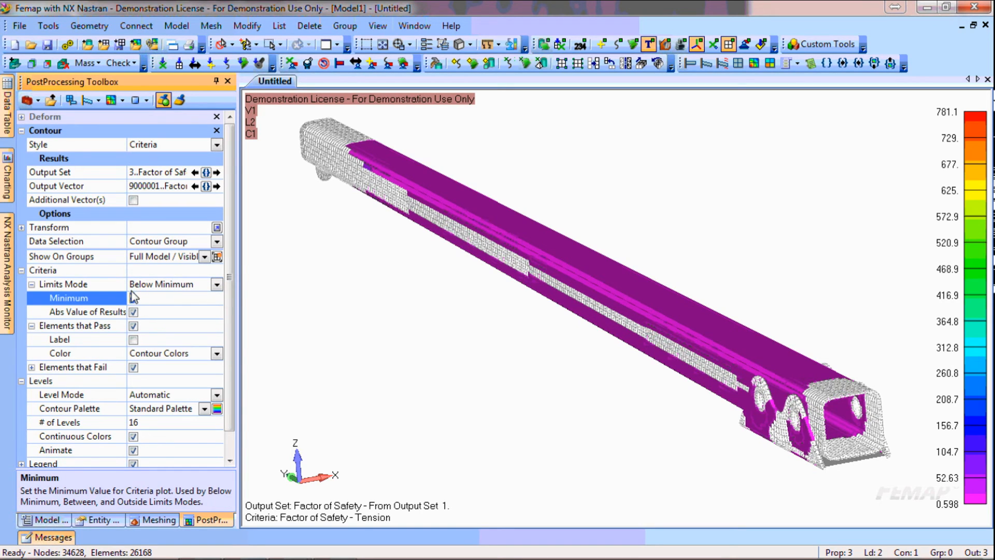
key(Return)
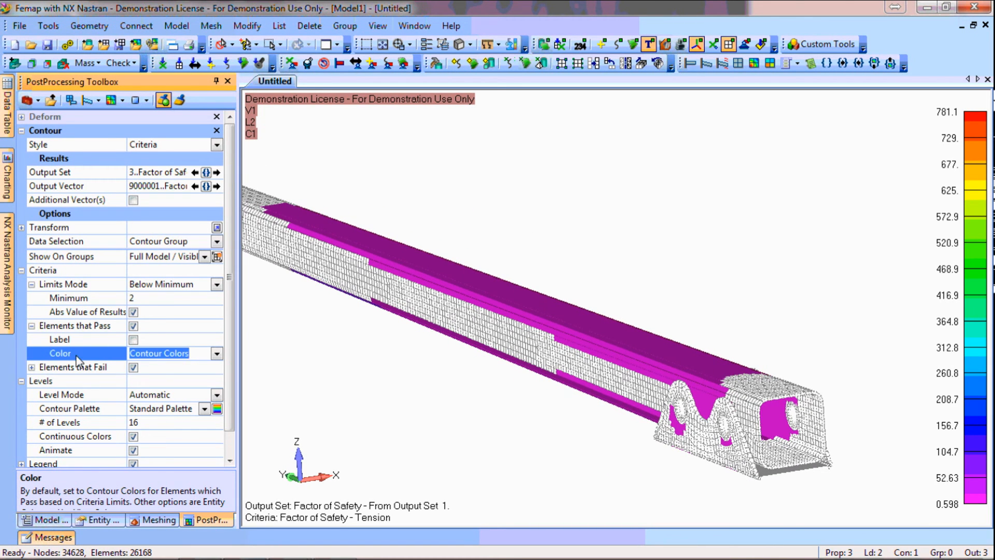
click(114, 300)
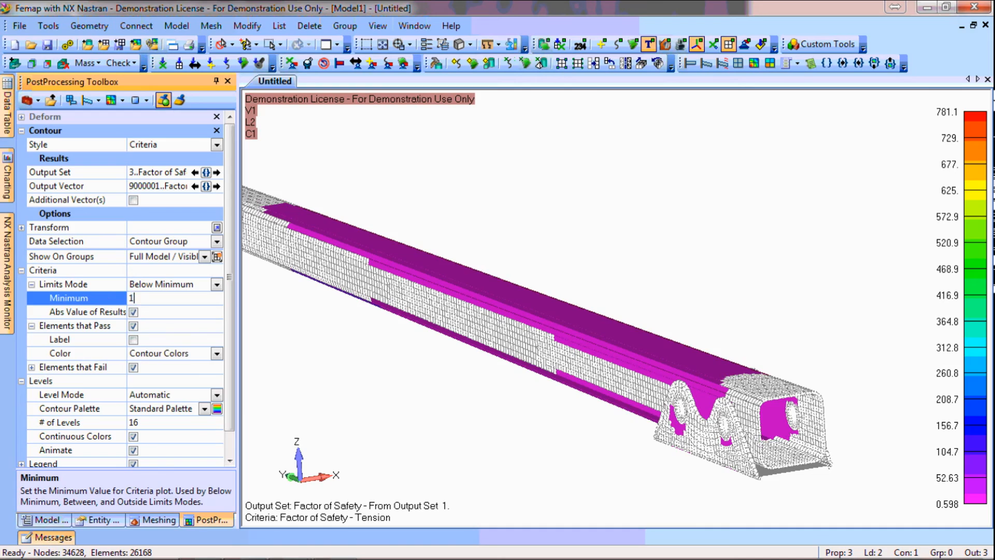
key(Tab)
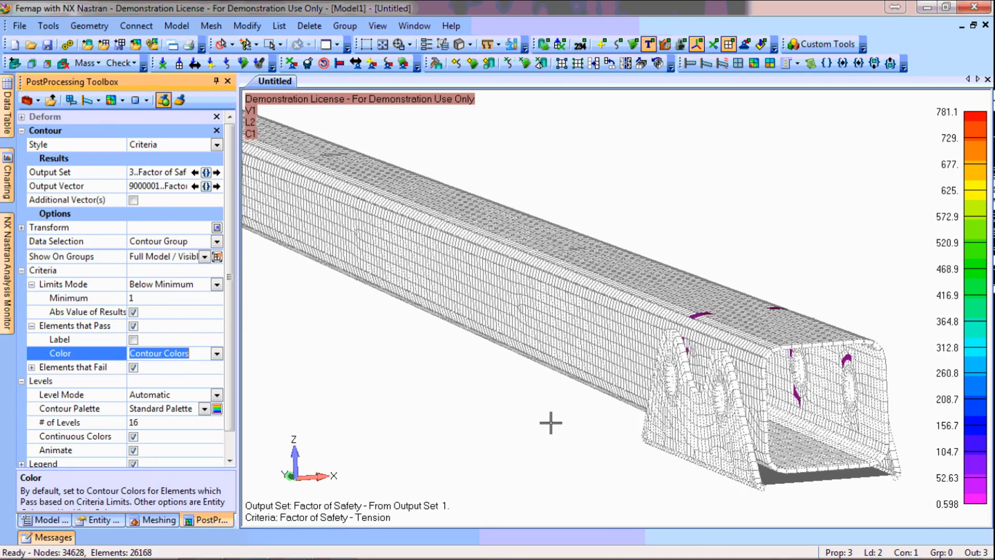
Step: Restore the NX NASTRAN Case 2 contour of 60031..Solid Von Mises Stress with additional vectors enabled and the style set to Contour
click(195, 173)
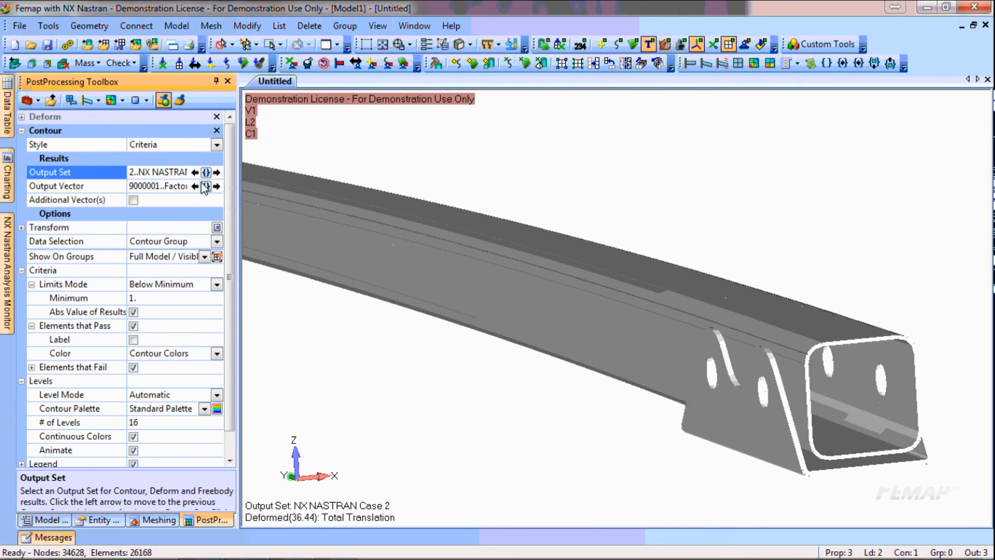
click(207, 185)
drag(216, 194, 216, 410)
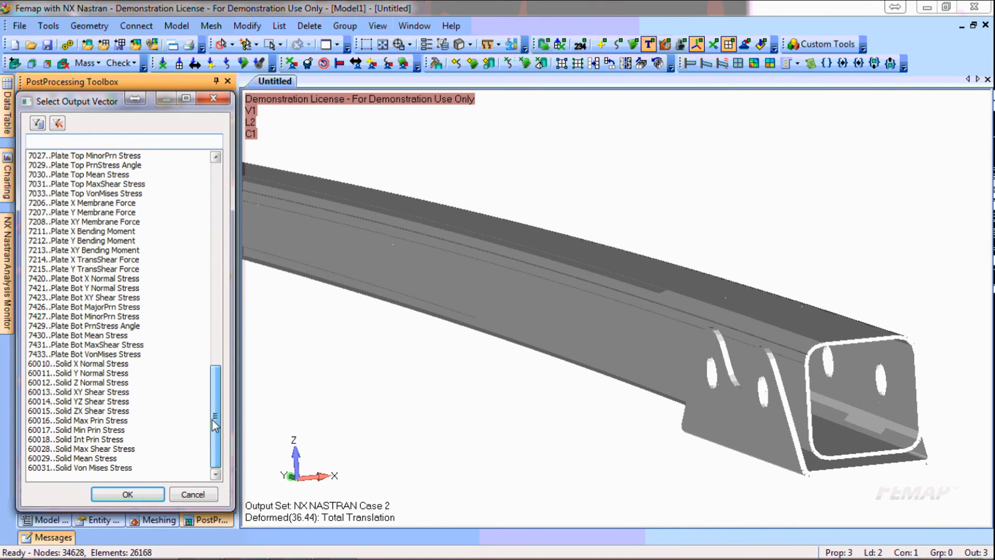
click(110, 467)
click(136, 494)
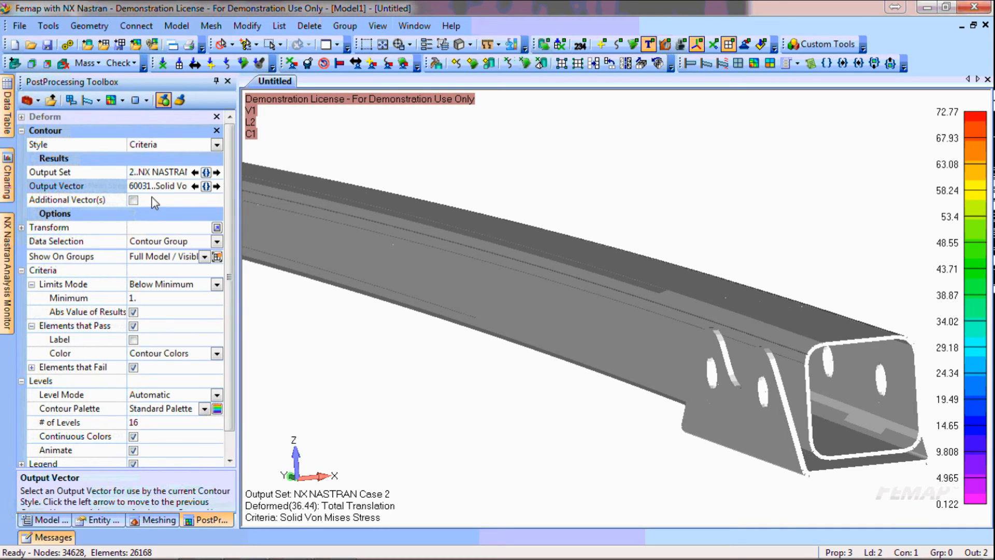
click(173, 201)
click(217, 145)
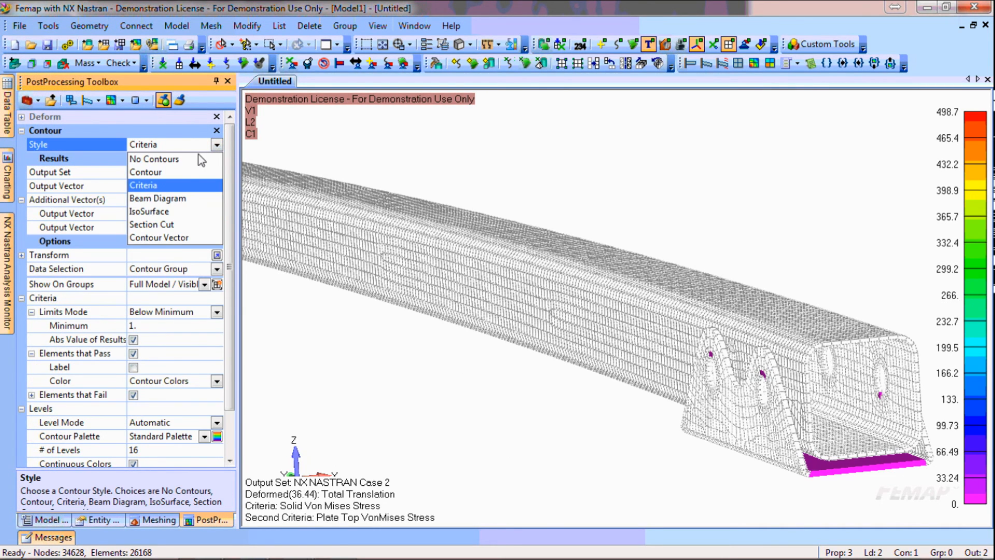
click(185, 176)
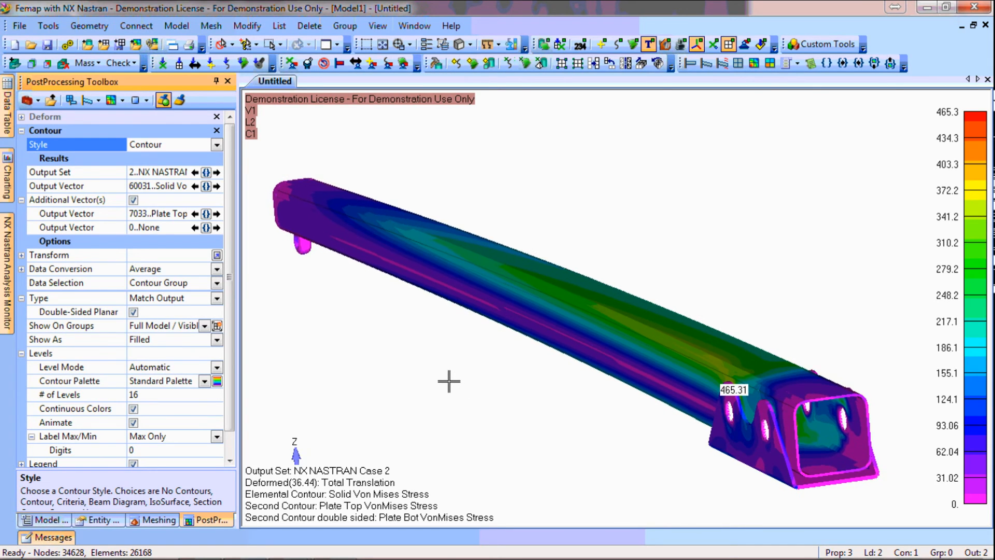
Step: Compare the von Mises stress contours of NX NASTRAN Case 1 and Case 2 by alternating the output set
click(195, 173)
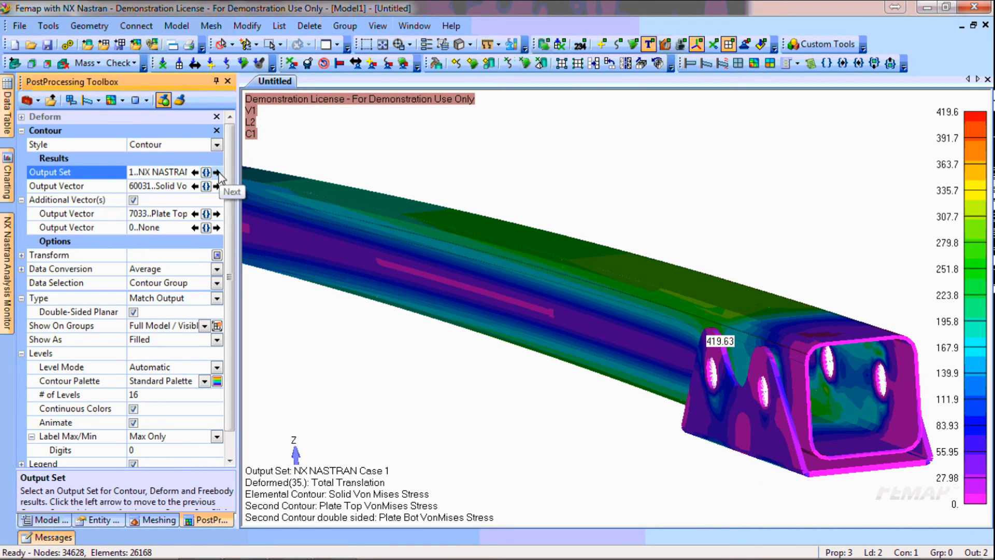
click(218, 172)
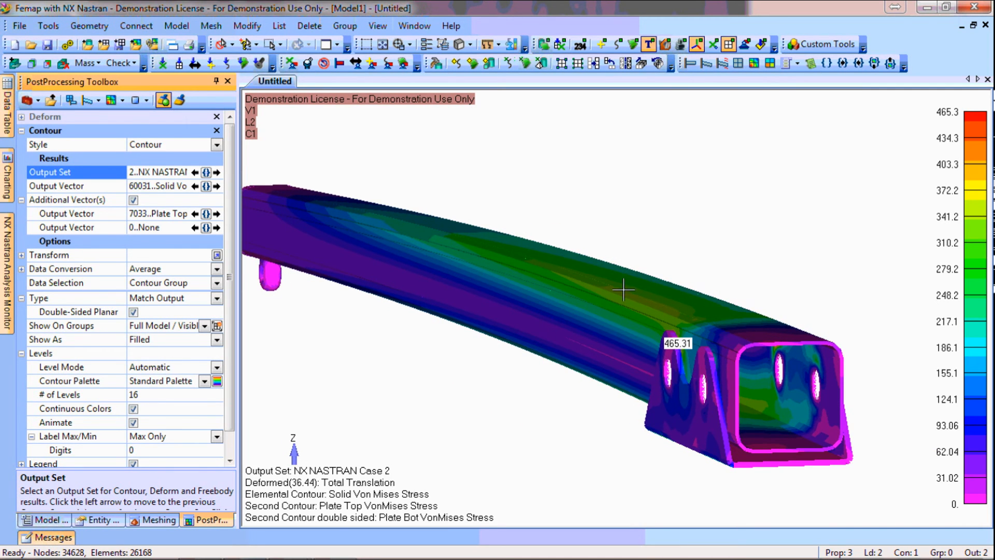
click(195, 172)
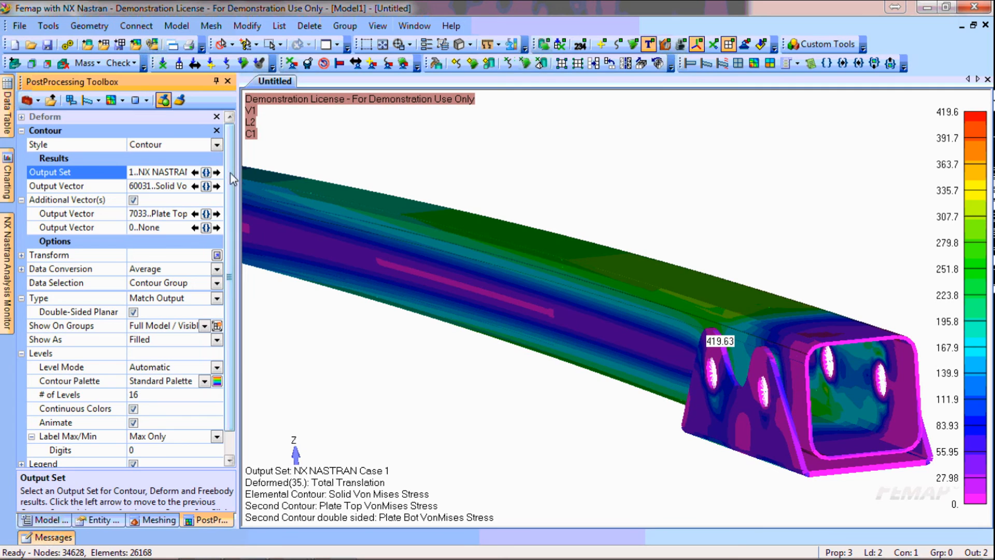
click(217, 172)
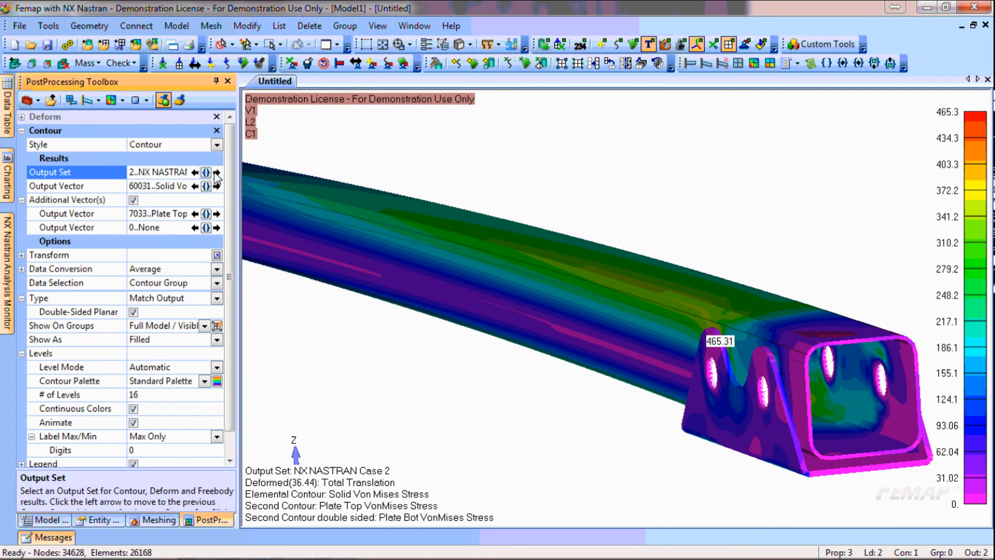
click(195, 172)
click(218, 172)
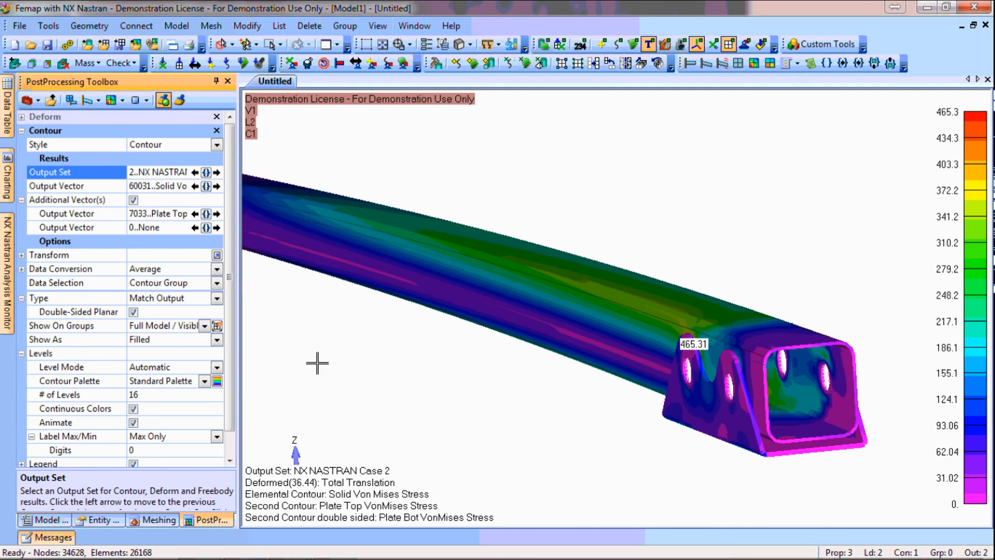
middle_drag(326, 363, 315, 355)
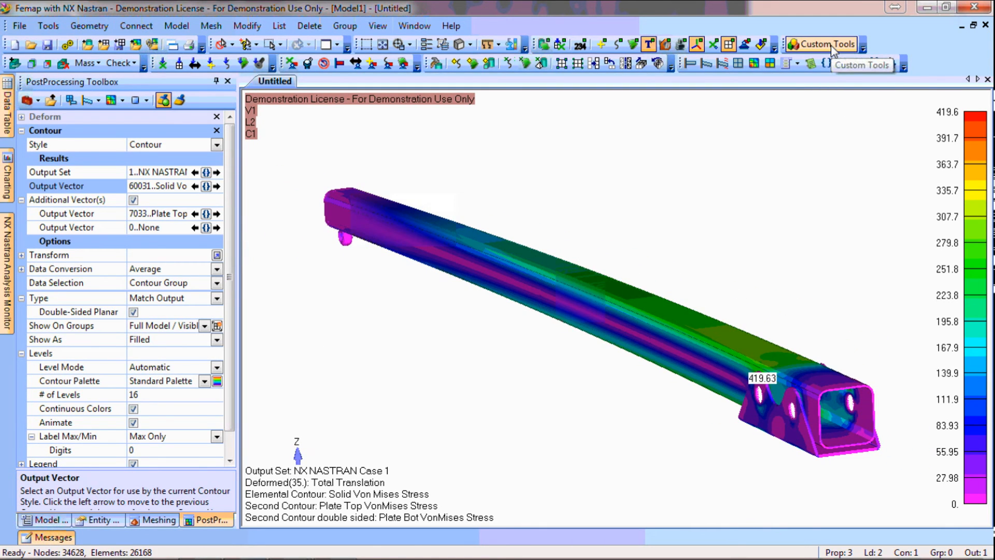
Step: Generate an analysis report for company Edge PLM and project Jib Analysis, entering the author's name and the description "Blah Blah, some concern"
click(811, 65)
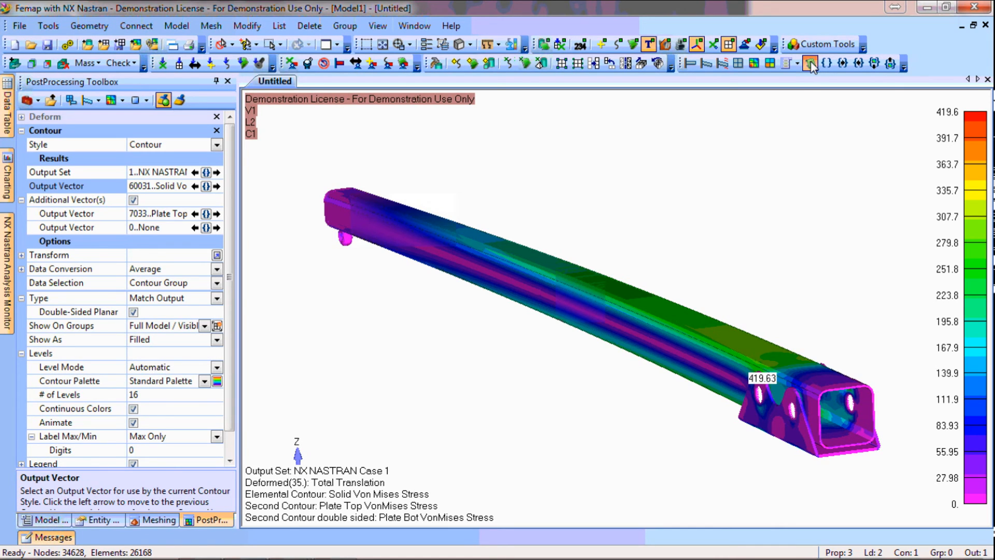
click(506, 244)
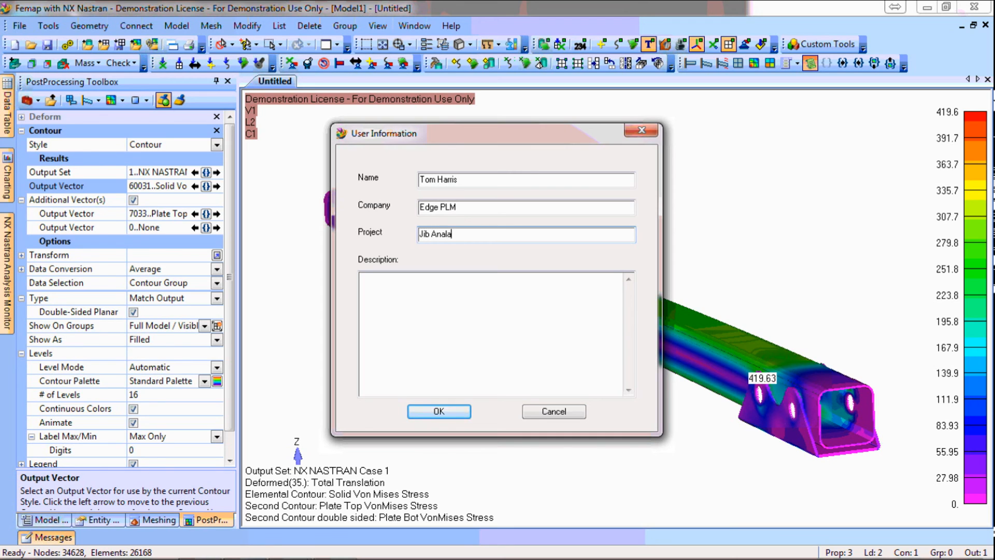
key(Tab)
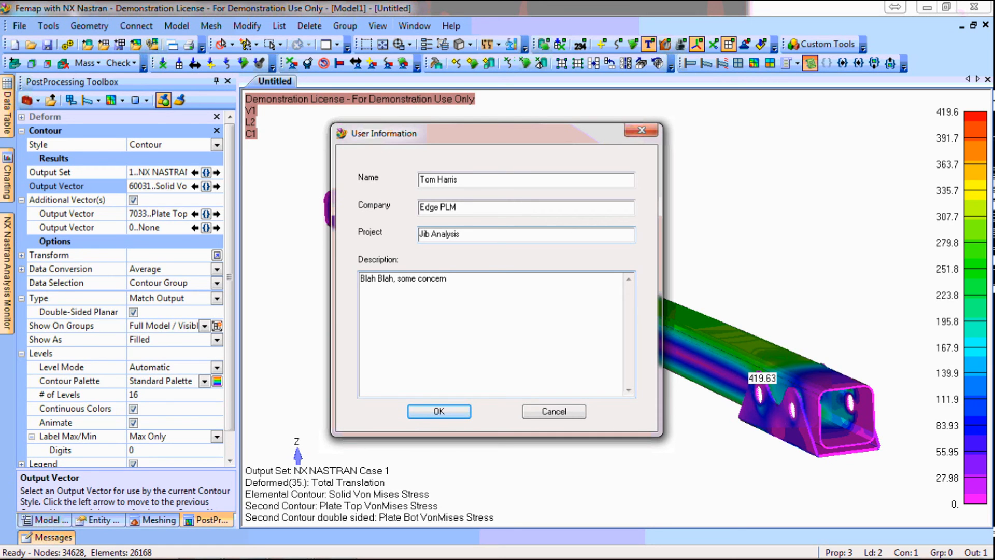
click(444, 410)
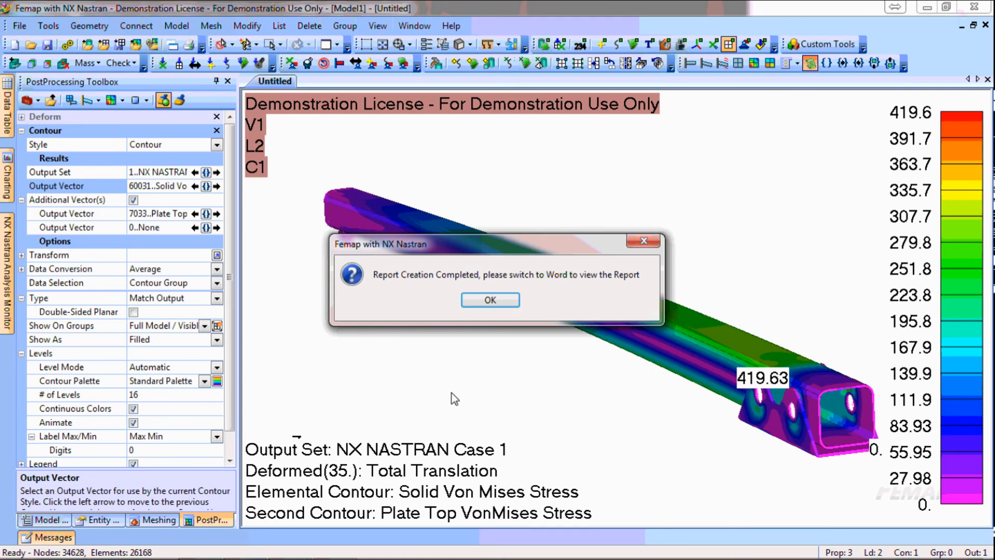
click(491, 300)
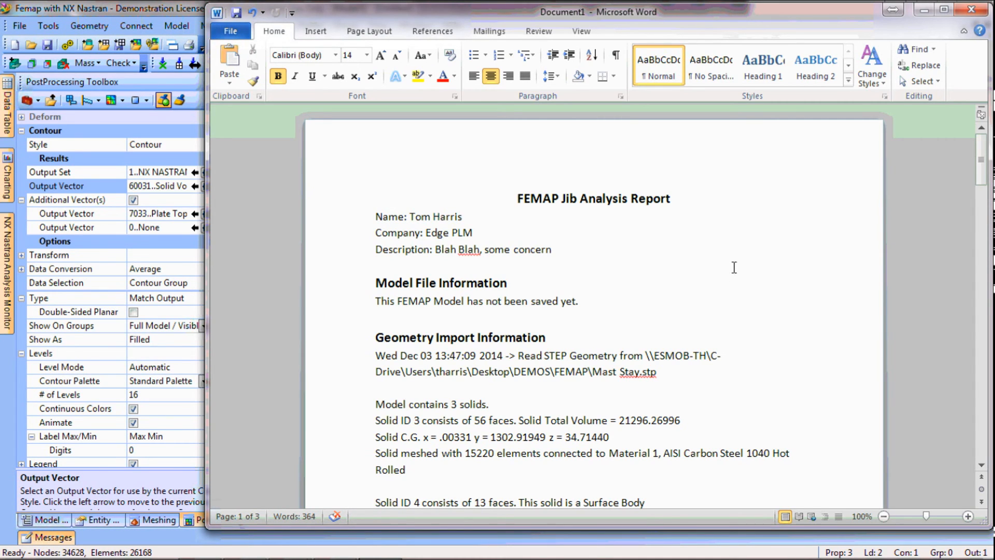
Step: Switch to the Word report and examine its geometry import, mesh and material information, highlighting the STEP import entry and limit compression stress
scroll(733, 267, down, 1)
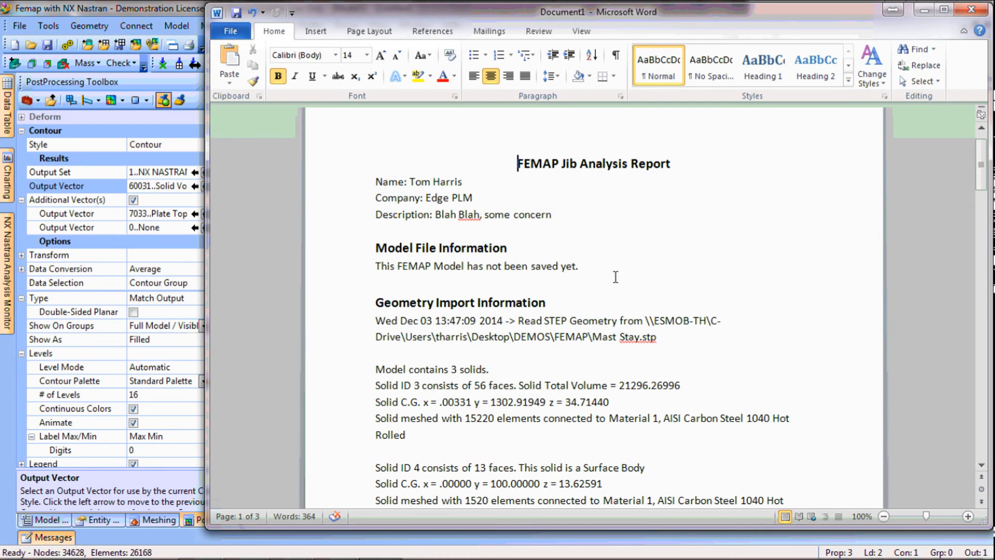
drag(663, 338, 375, 321)
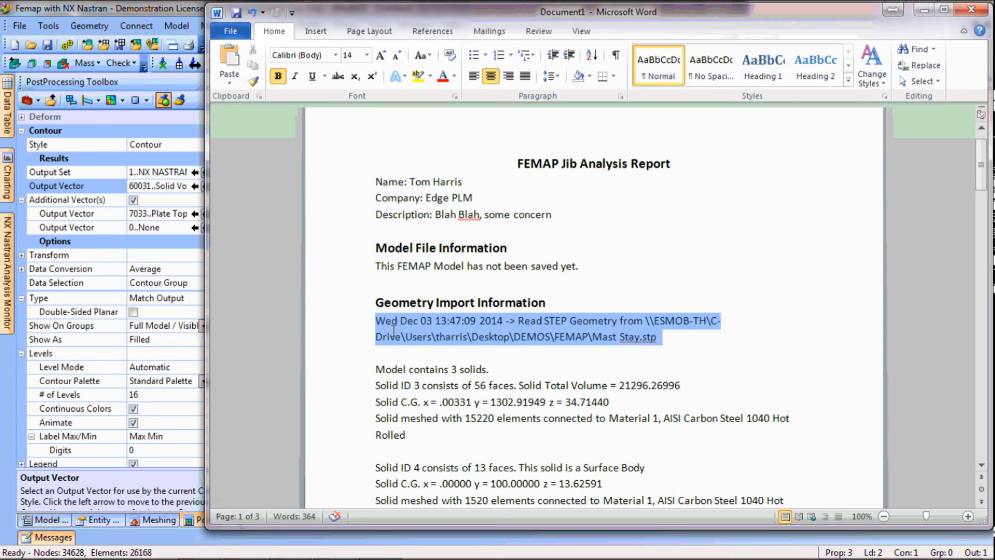
click(685, 344)
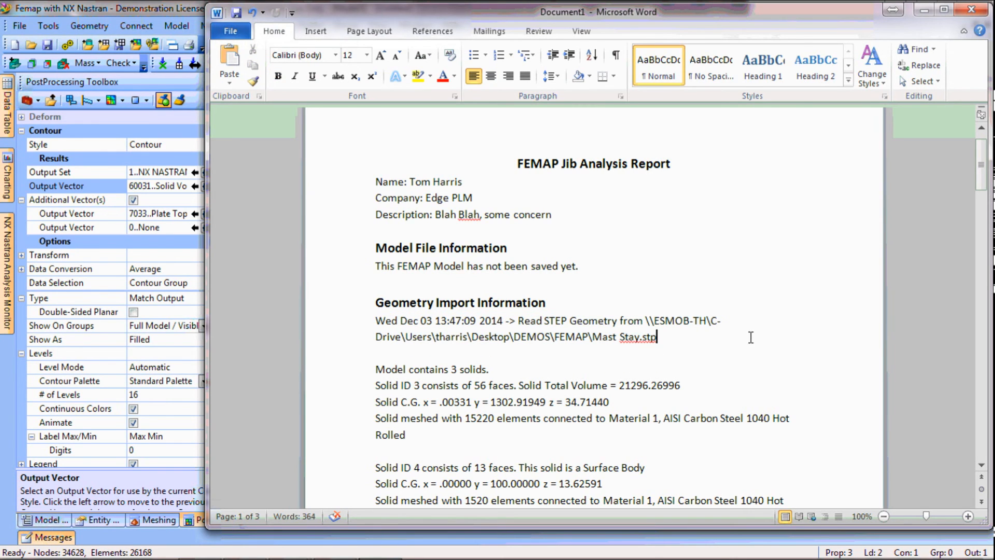
scroll(754, 331, down, 3)
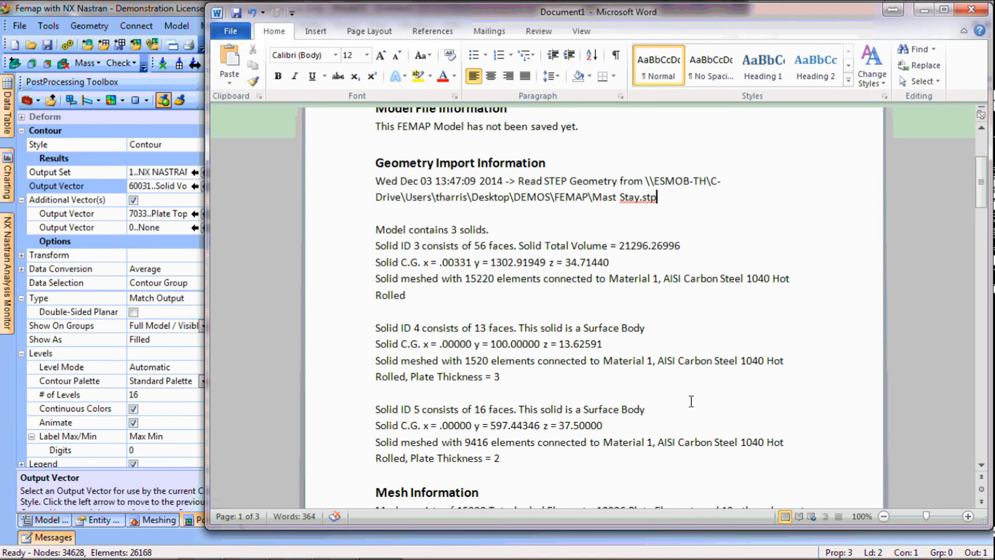
scroll(795, 370, down, 3)
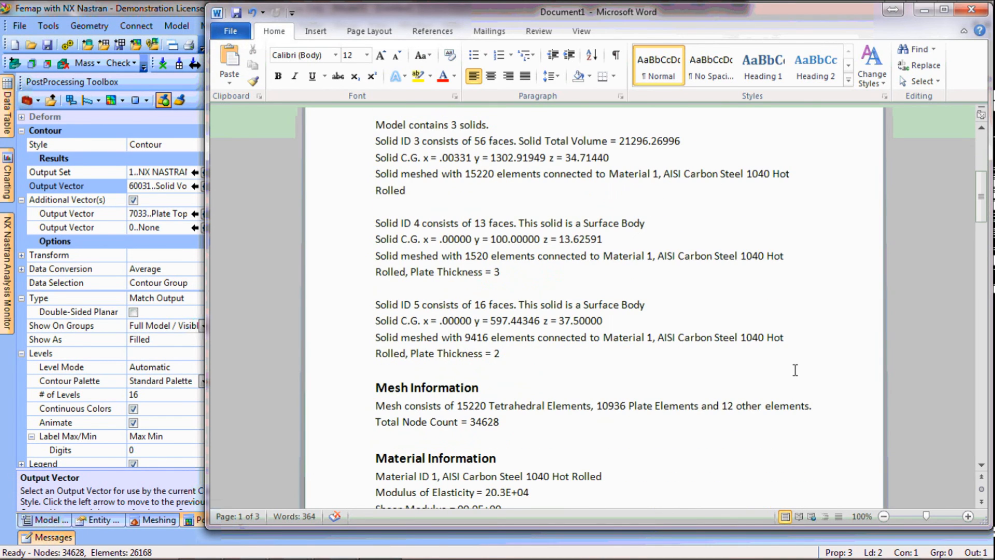
scroll(795, 370, down, 3)
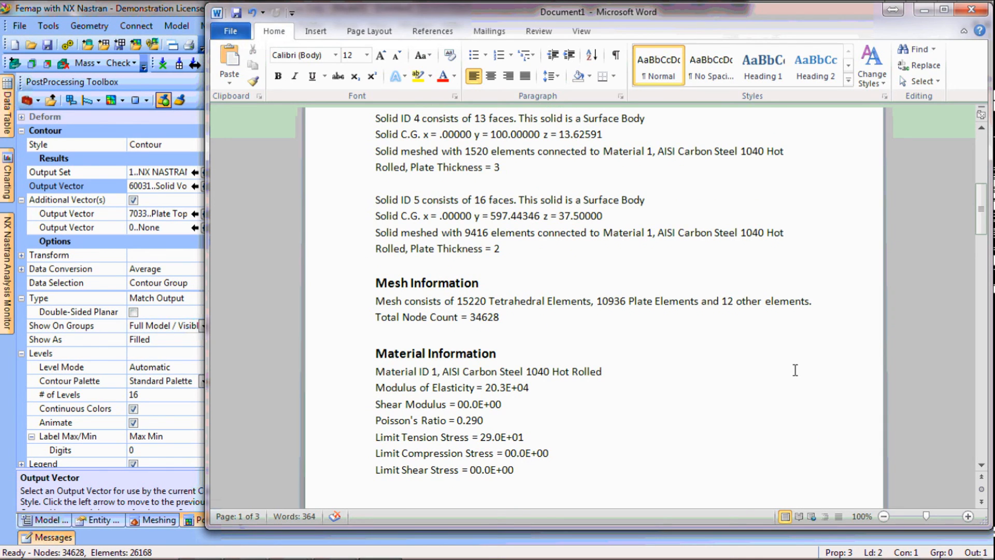
scroll(795, 370, down, 2)
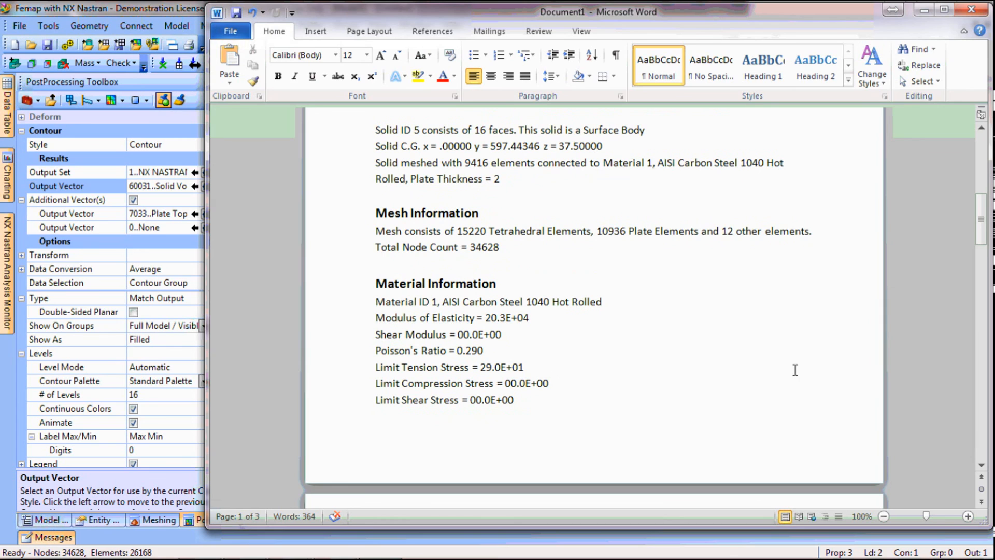
drag(514, 386, 554, 384)
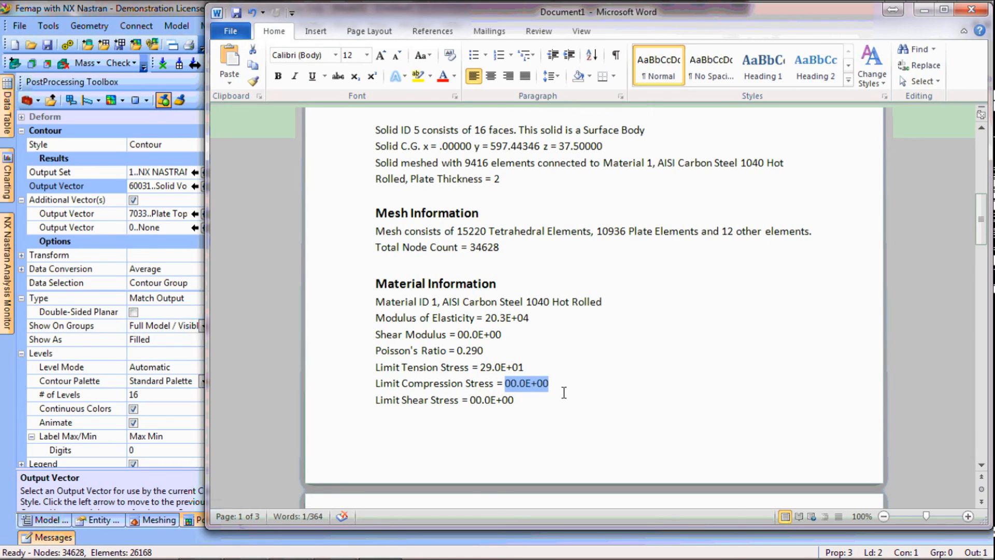
click(632, 389)
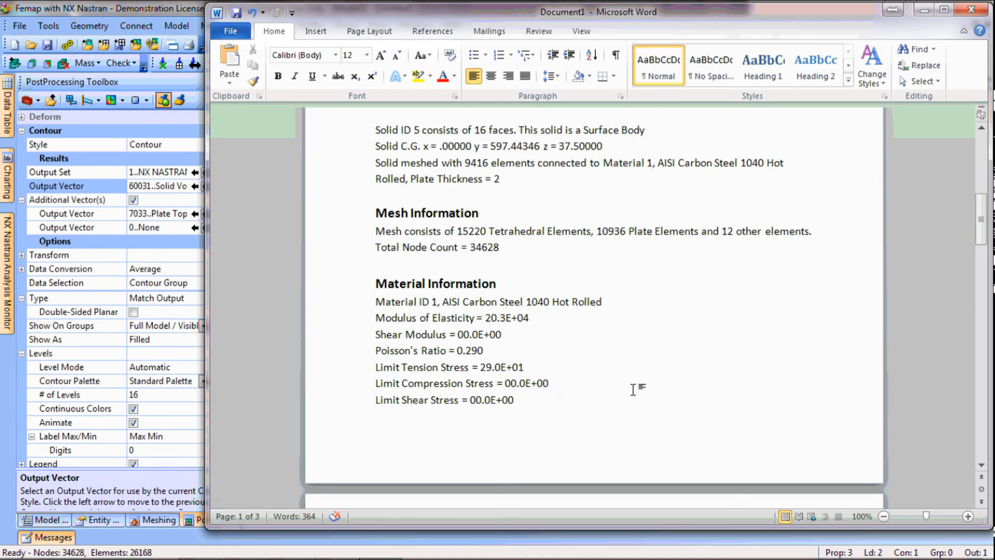
Step: Review the report's loads, constraints, von Mises stress plot, total translation plot and maximum values for NX NASTRAN Case 1
scroll(633, 390, down, 7)
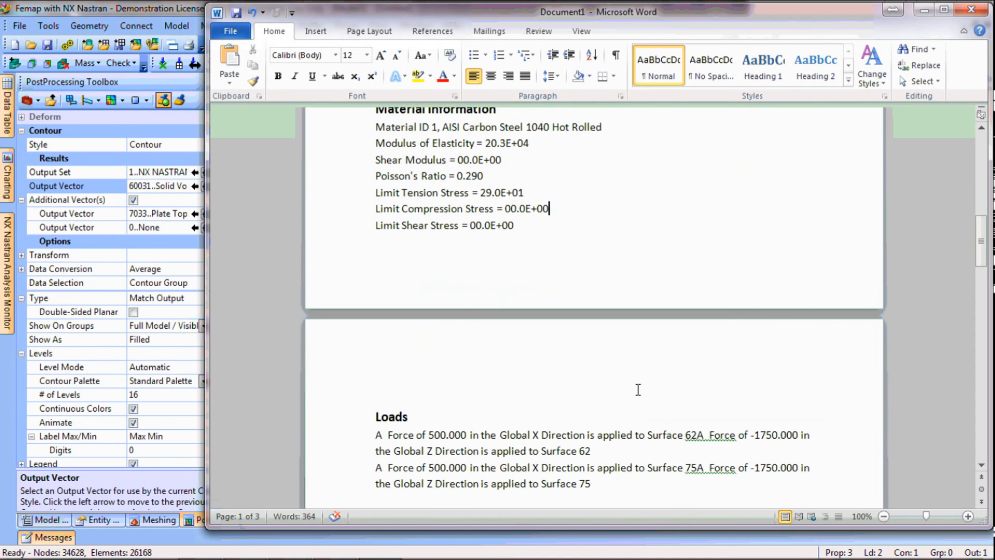
scroll(638, 389, down, 1)
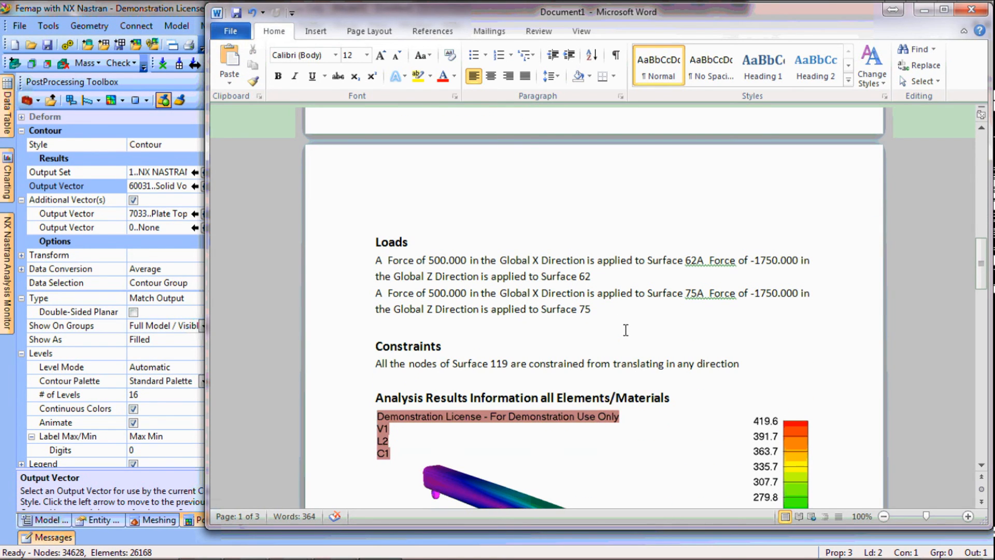
scroll(623, 323, down, 6)
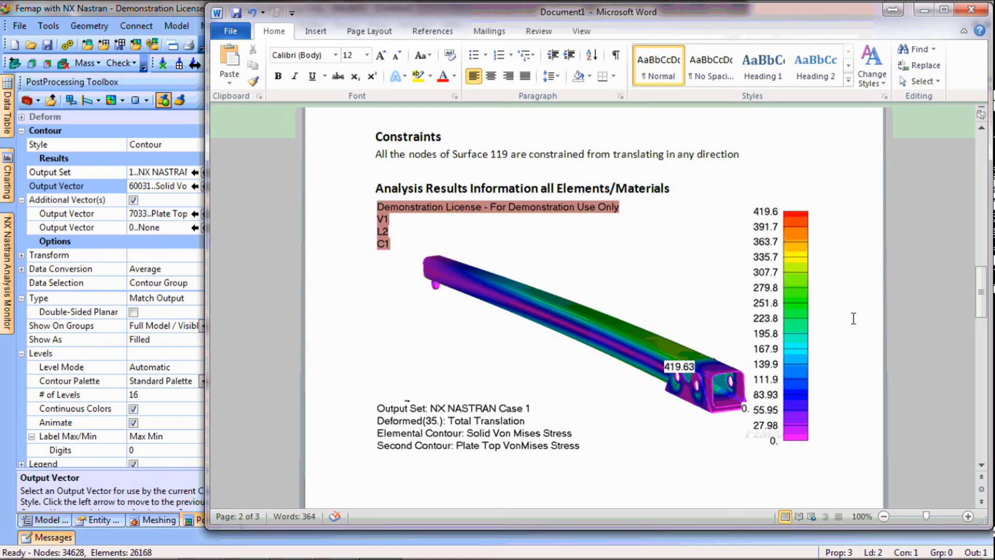
scroll(861, 270, down, 8)
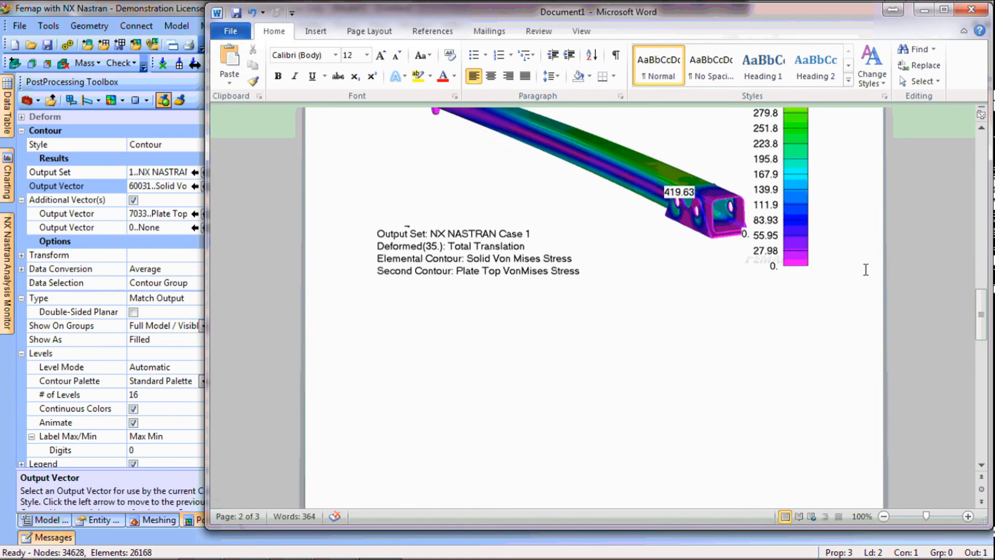
scroll(866, 269, down, 9)
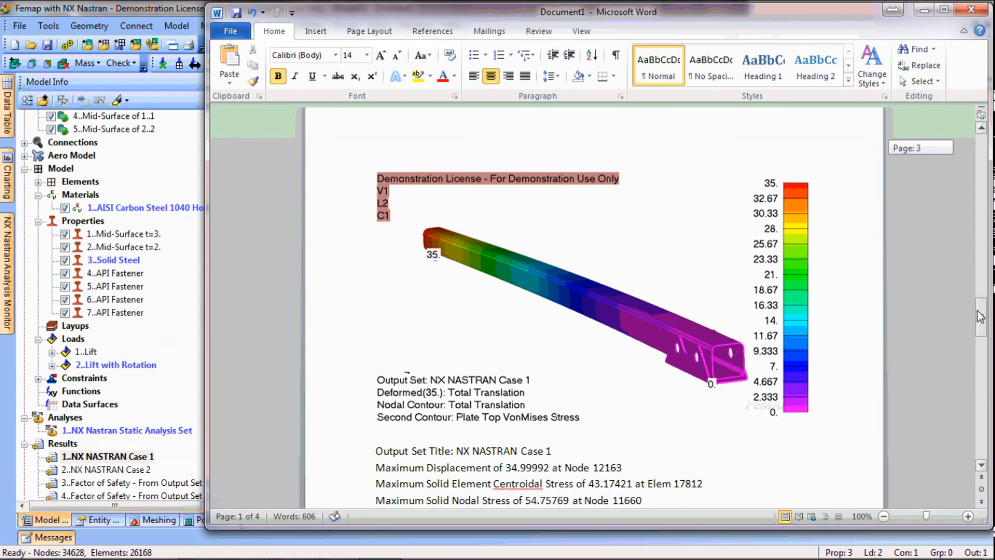
drag(980, 312, 979, 350)
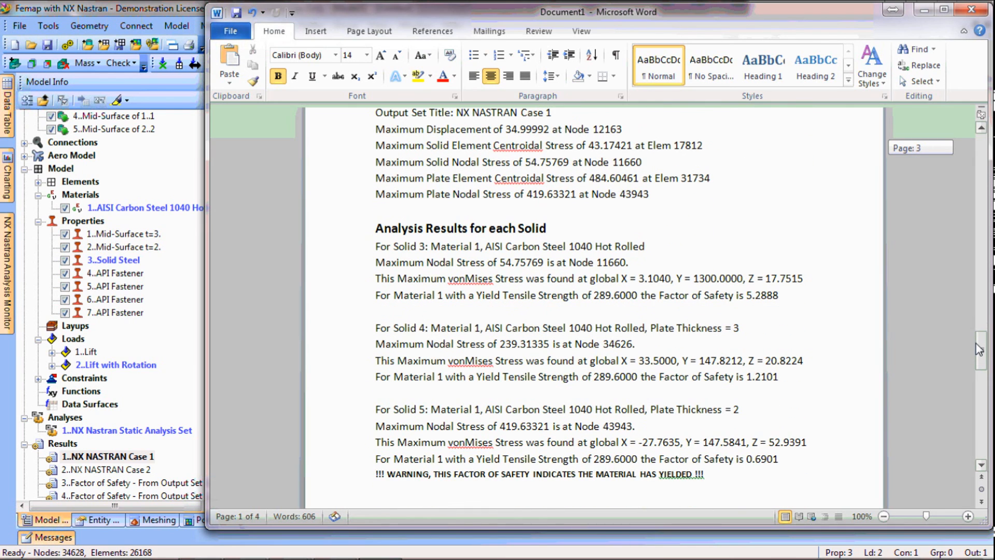
drag(980, 350, 979, 352)
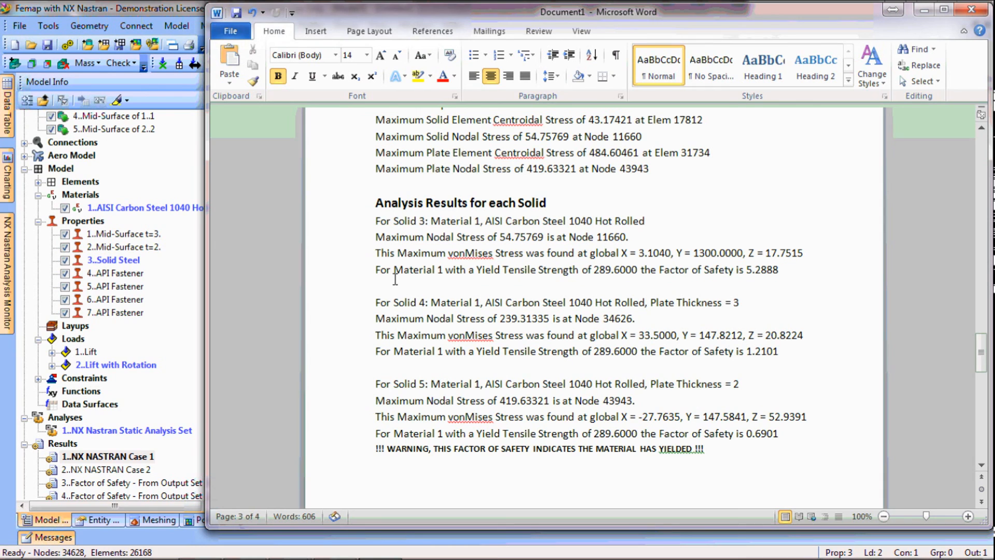
Step: Highlight the factor of safety values for Solids 3 and 4 and the warning line under Solid 5 in the report
click(790, 276)
key(shift+Left)
key(shift+Left)
key(shift+Left)
key(shift+Left)
key(shift+Left)
key(shift+Left)
drag(793, 356, 756, 358)
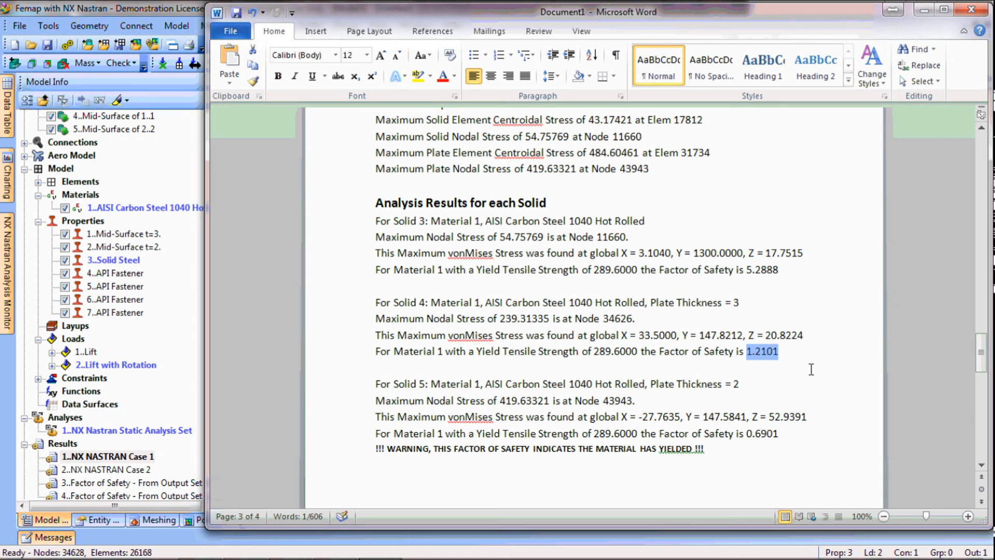
drag(726, 456, 374, 456)
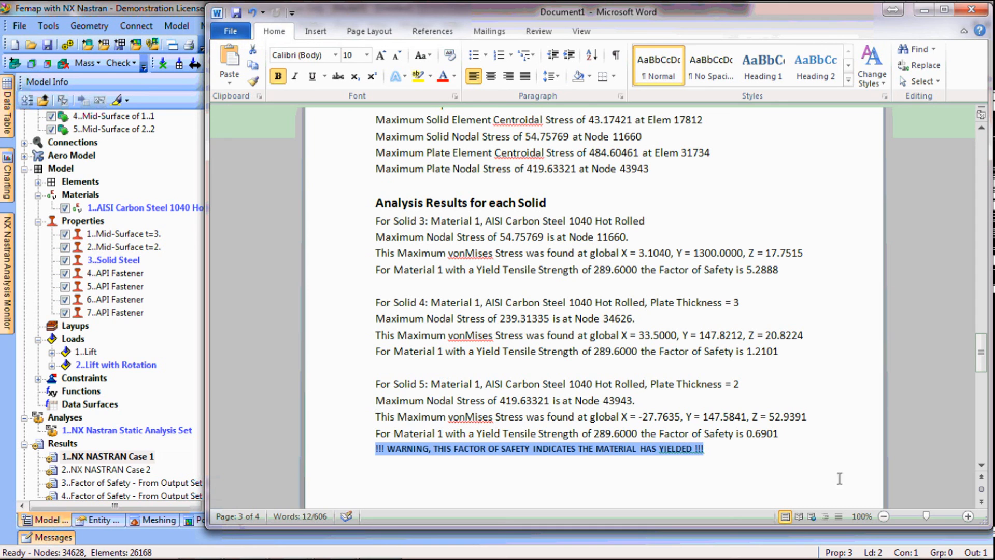
Step: Examine the Analysis Results for each Material section at the end of the report
click(981, 468)
click(981, 468)
click(982, 468)
click(981, 468)
click(981, 468)
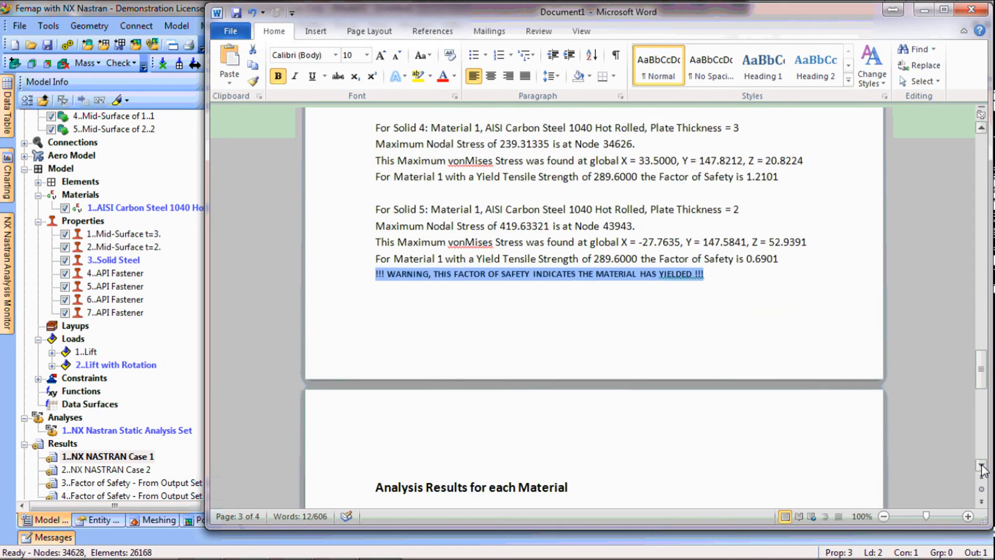
click(981, 468)
click(981, 468)
click(981, 468)
click(982, 468)
click(982, 468)
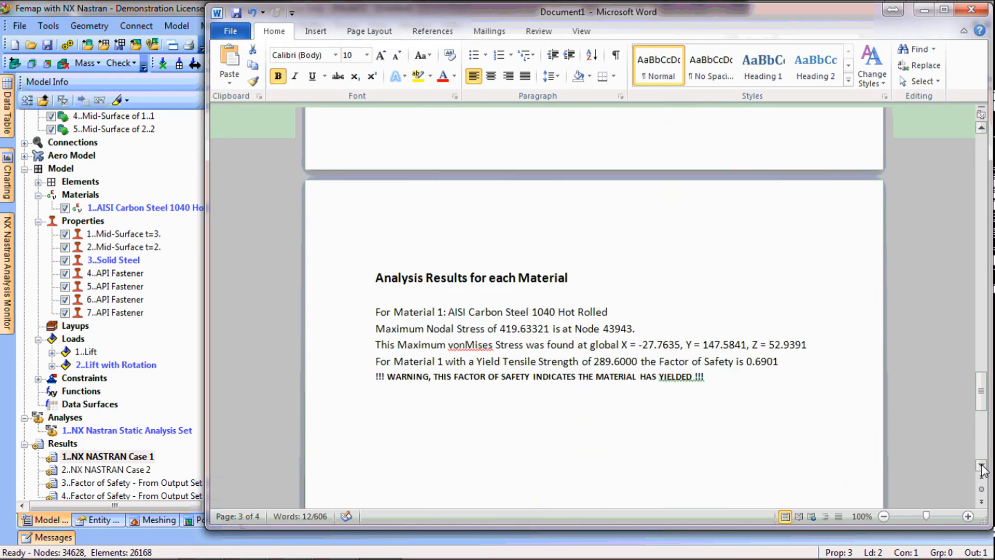
click(981, 468)
click(981, 469)
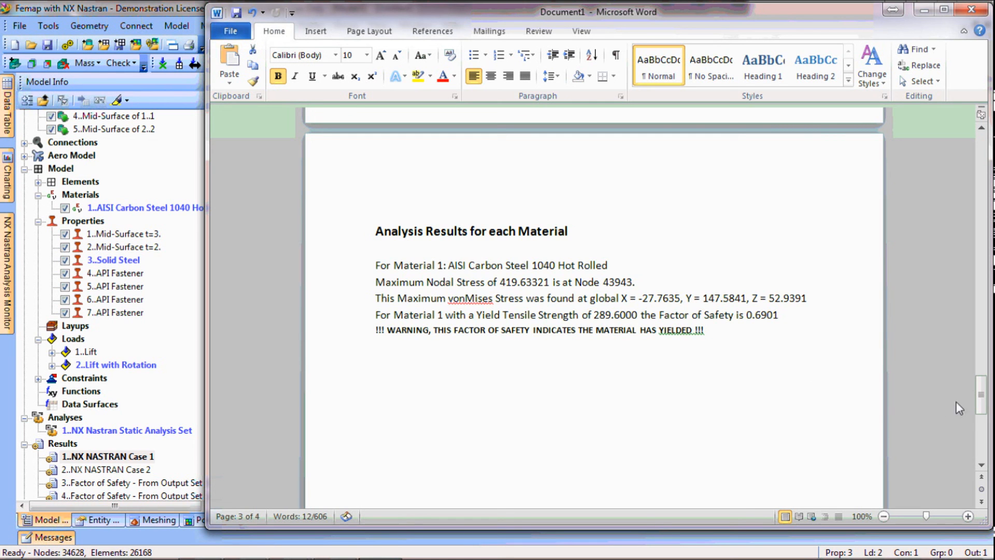
Step: Return to the beginning of the report and close the Word document without saving changes
drag(977, 400, 983, 145)
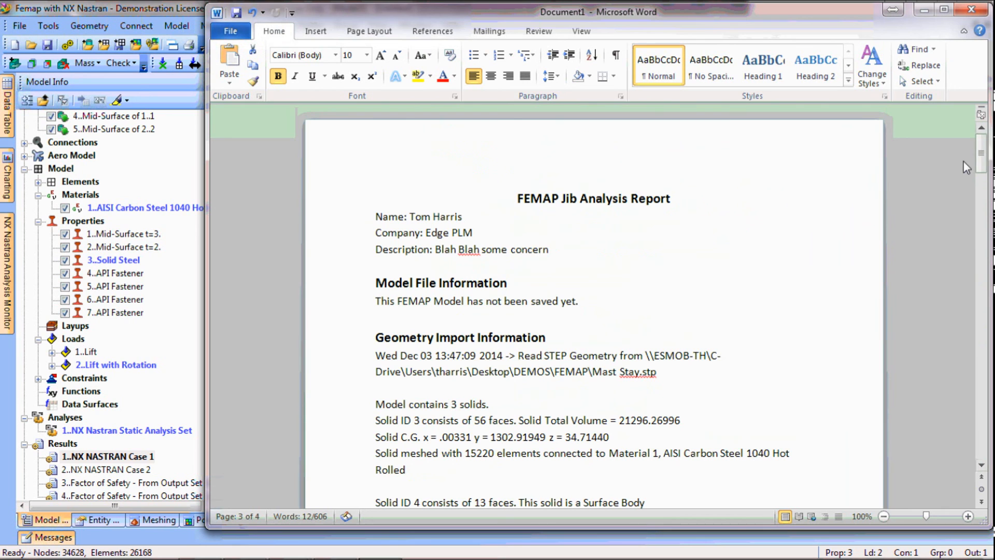
click(967, 10)
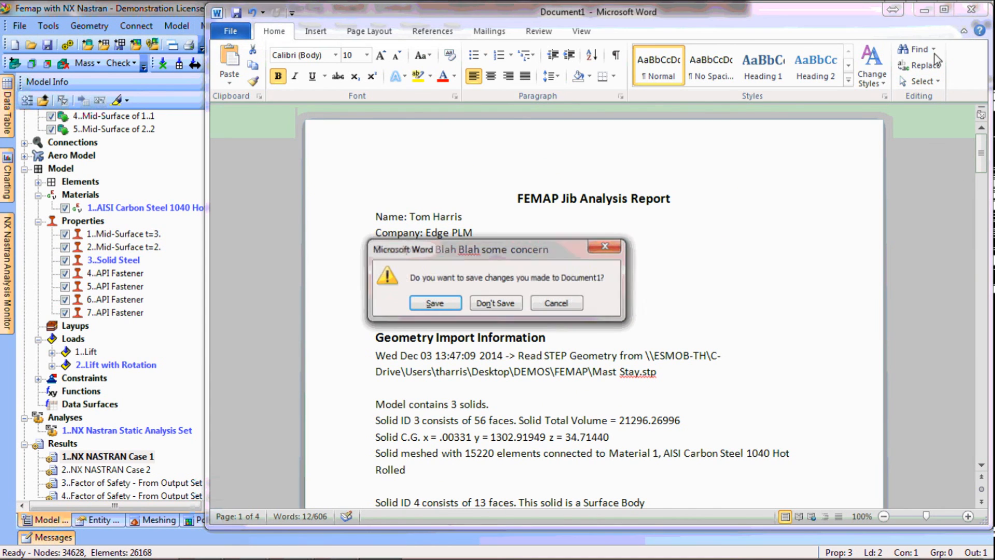
click(484, 305)
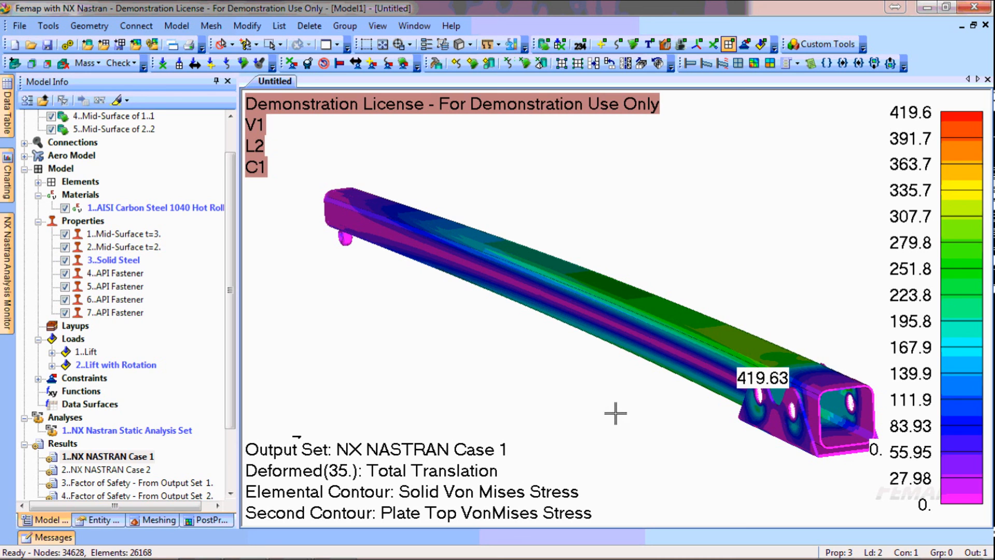
Step: Animate the deformed von Mises stress plot with positive-only animation and 20 frames
click(722, 63)
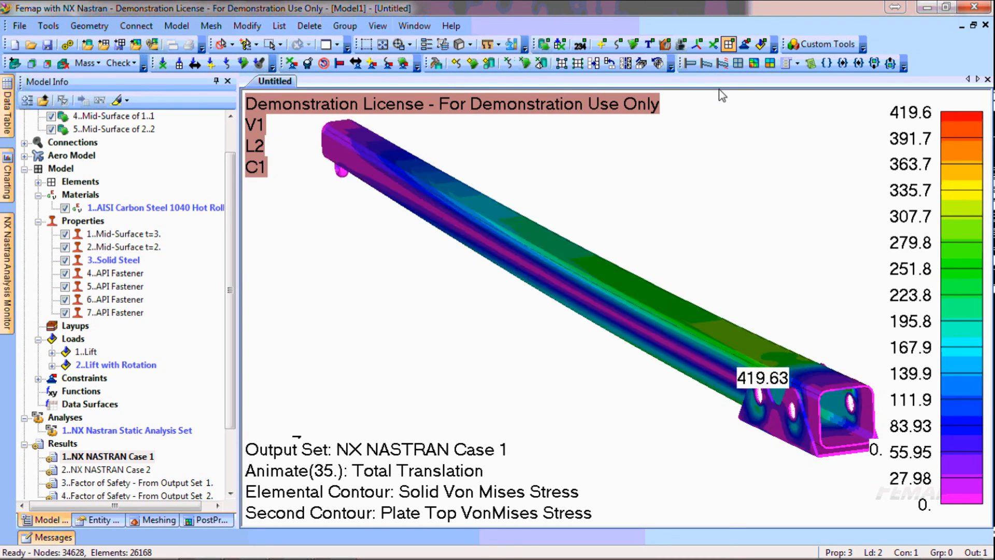
click(796, 63)
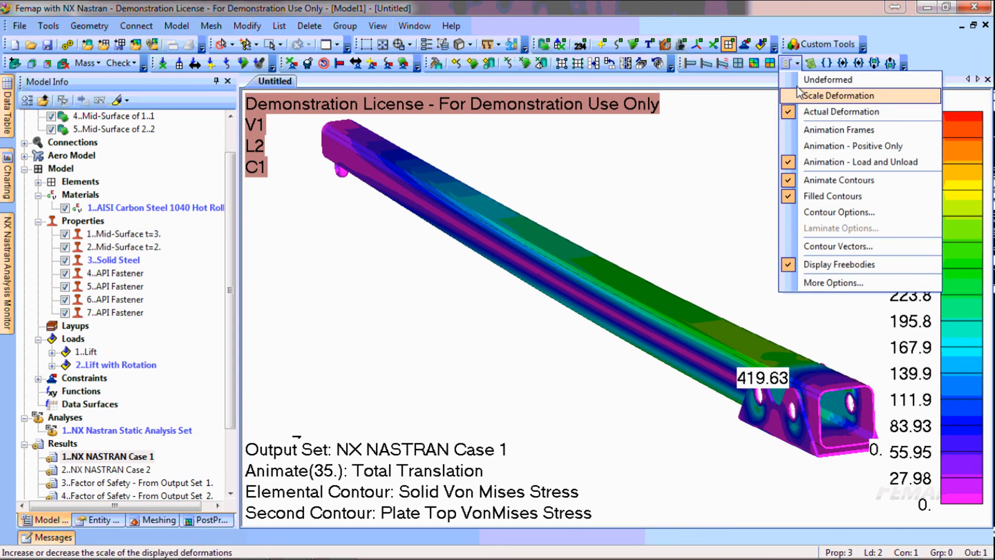
click(810, 147)
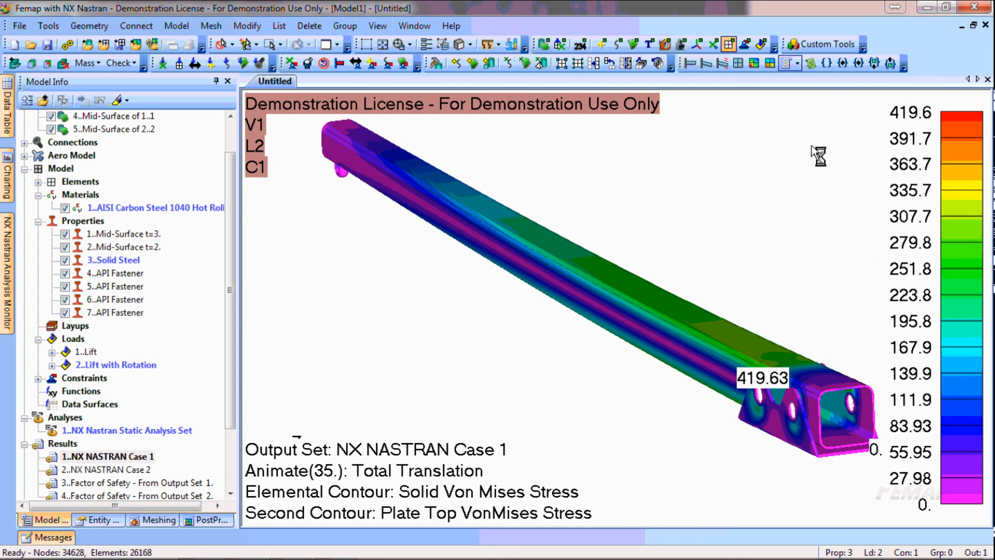
click(797, 63)
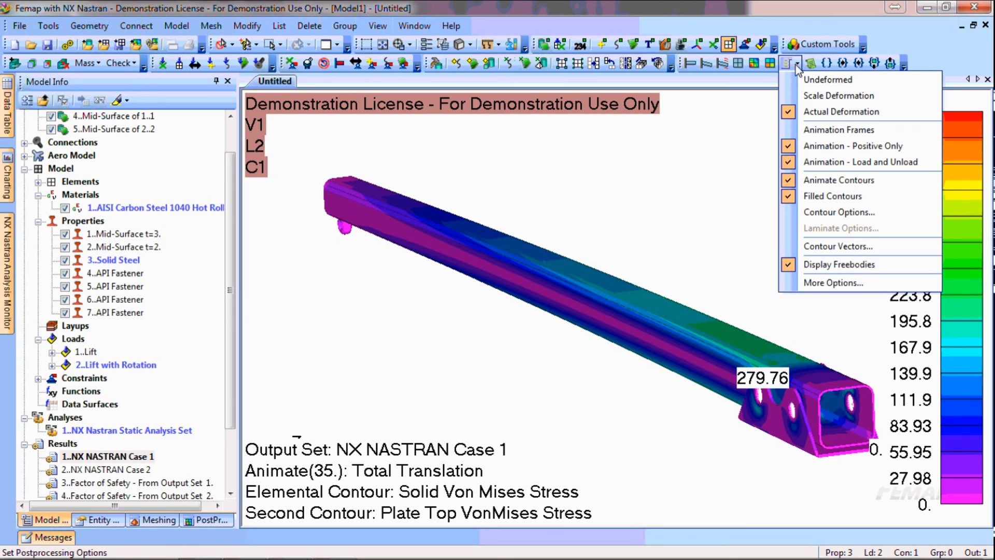
click(828, 132)
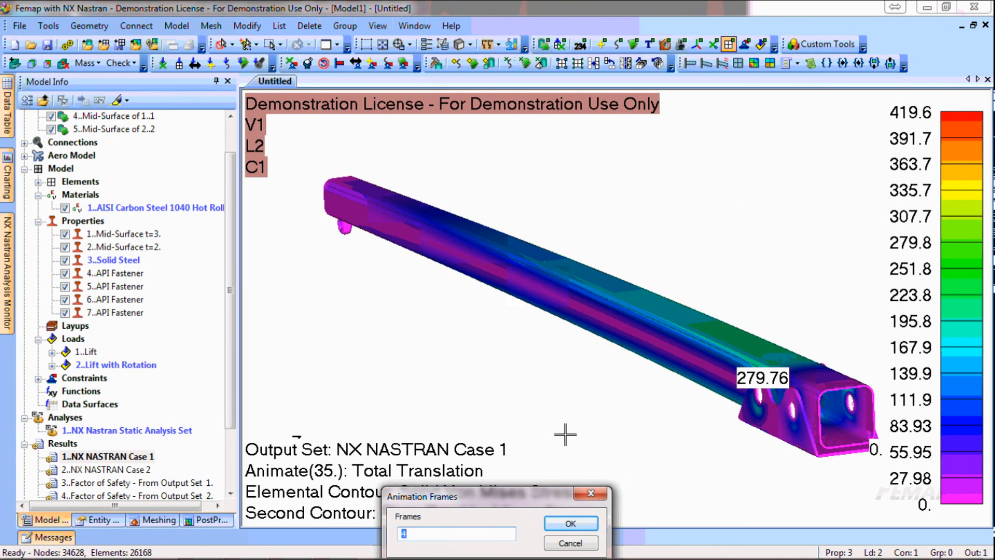
text(20)
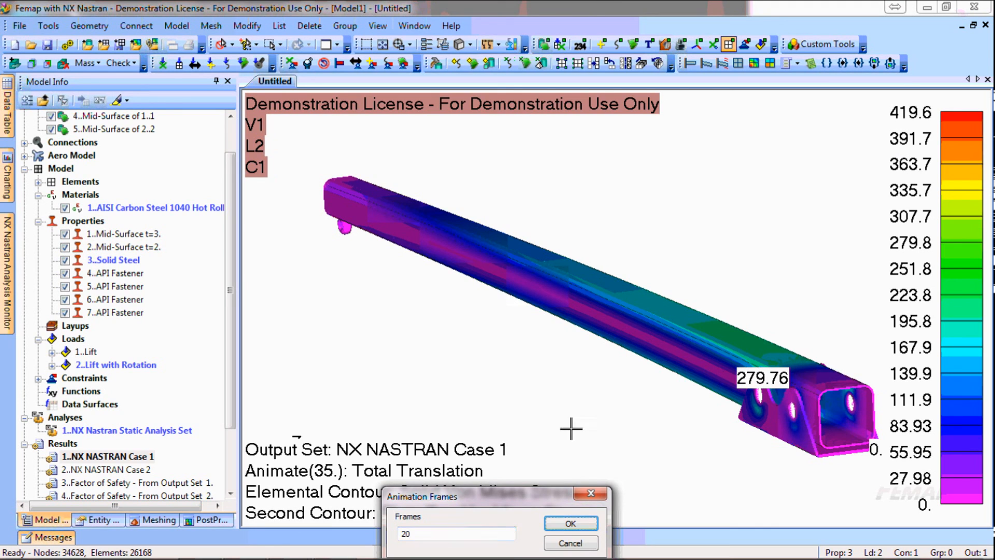
click(584, 526)
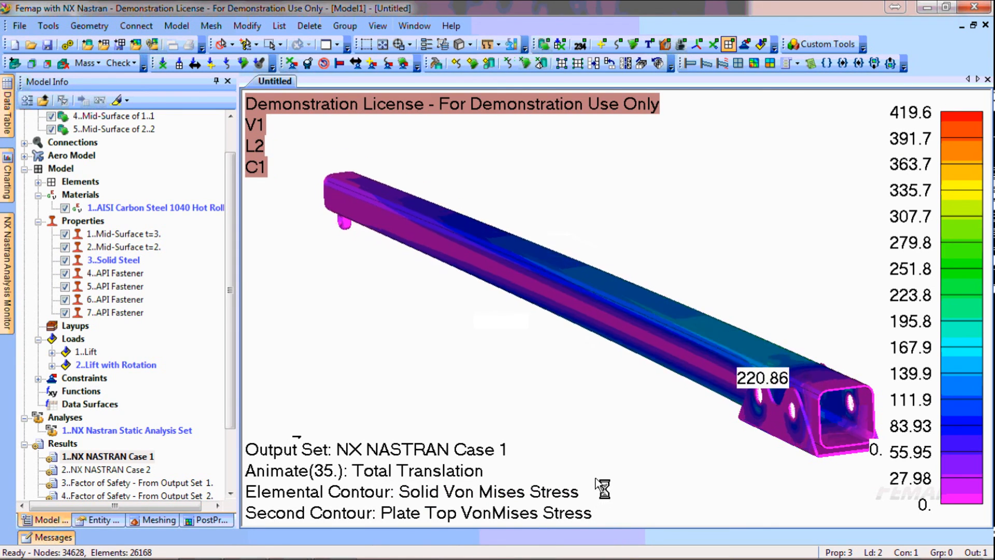